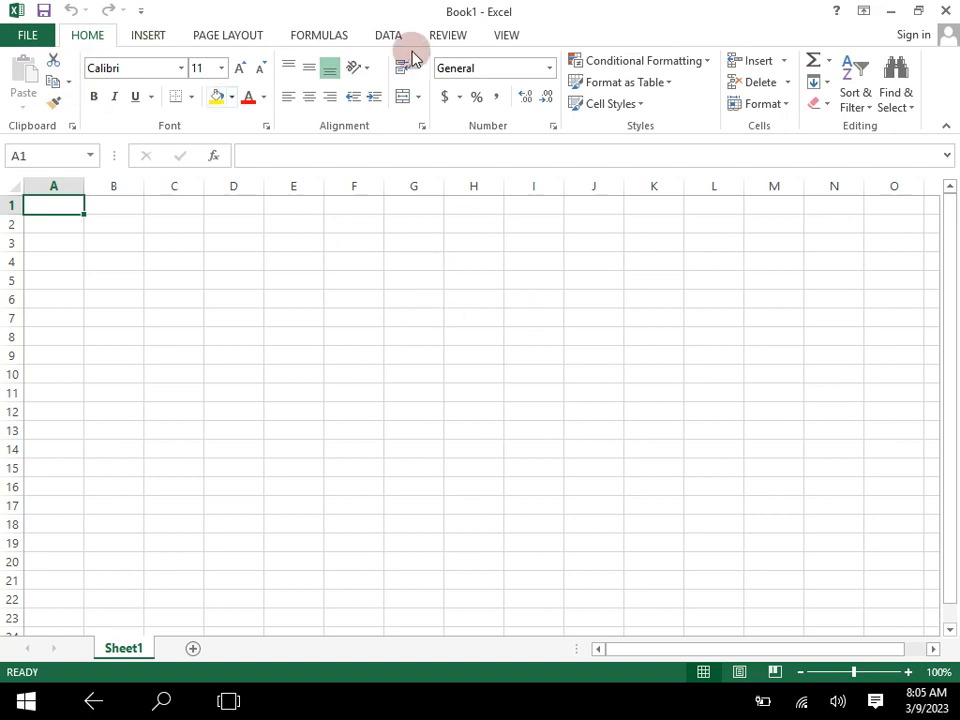
click(145, 42)
click(210, 43)
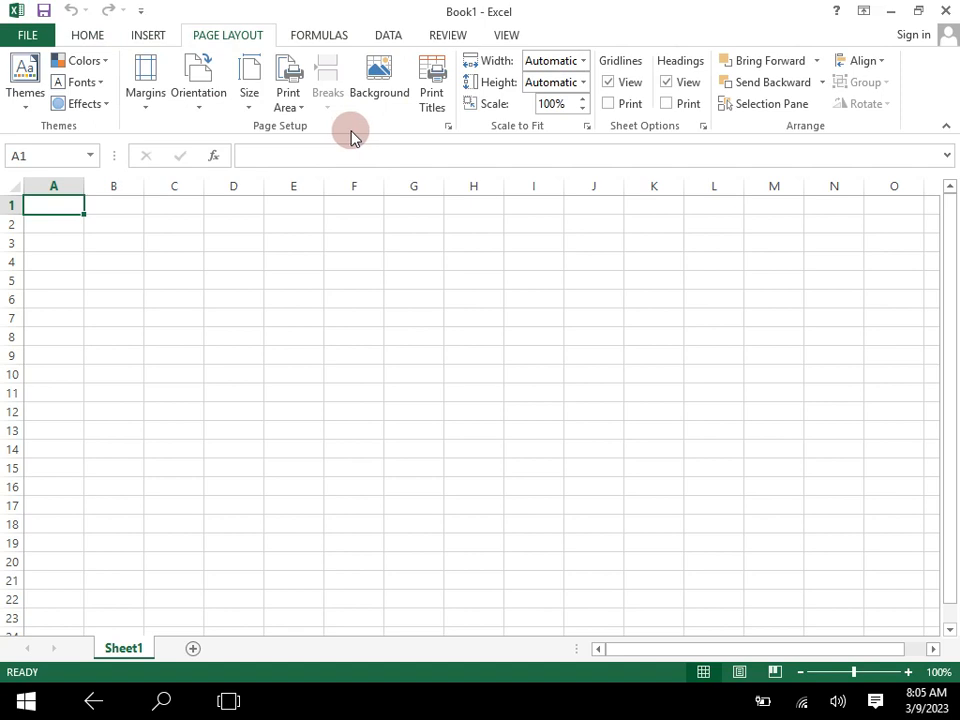
click(140, 38)
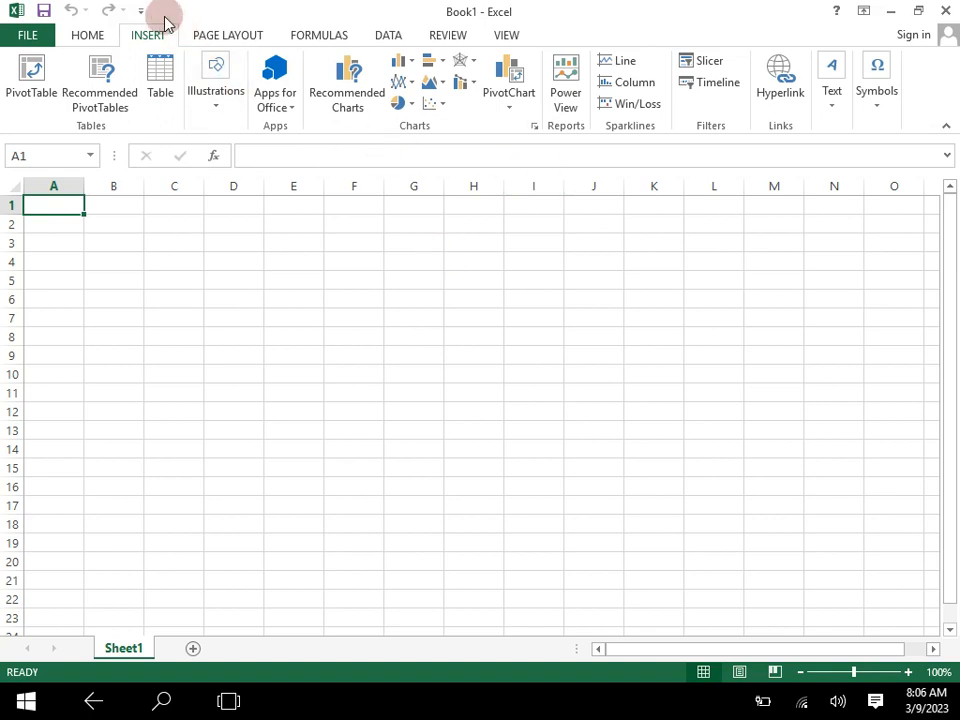
click(199, 34)
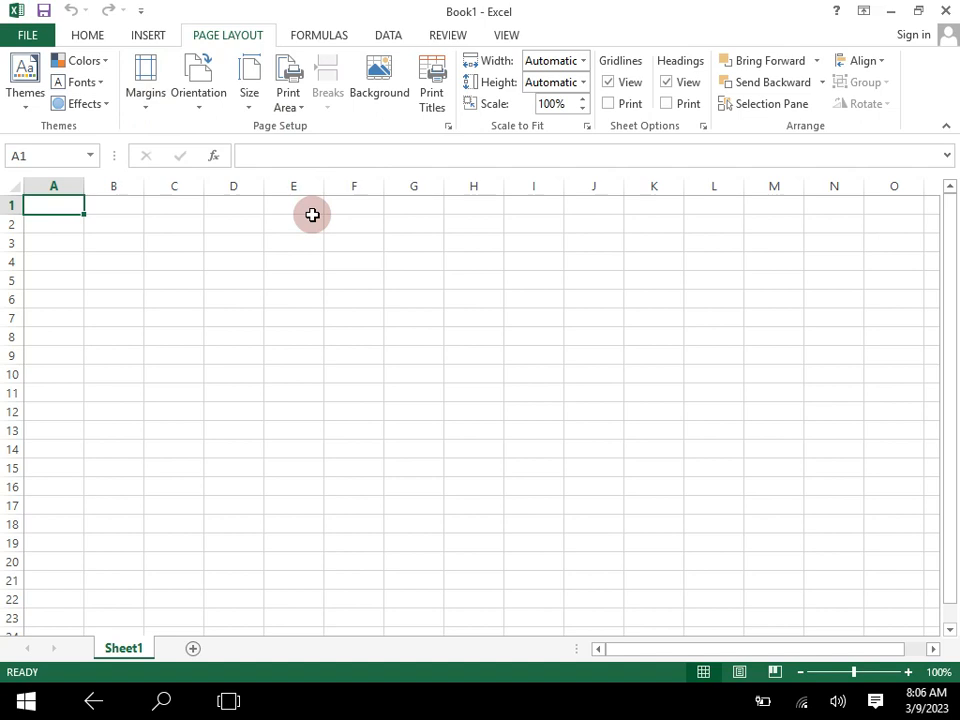
click(362, 304)
click(88, 35)
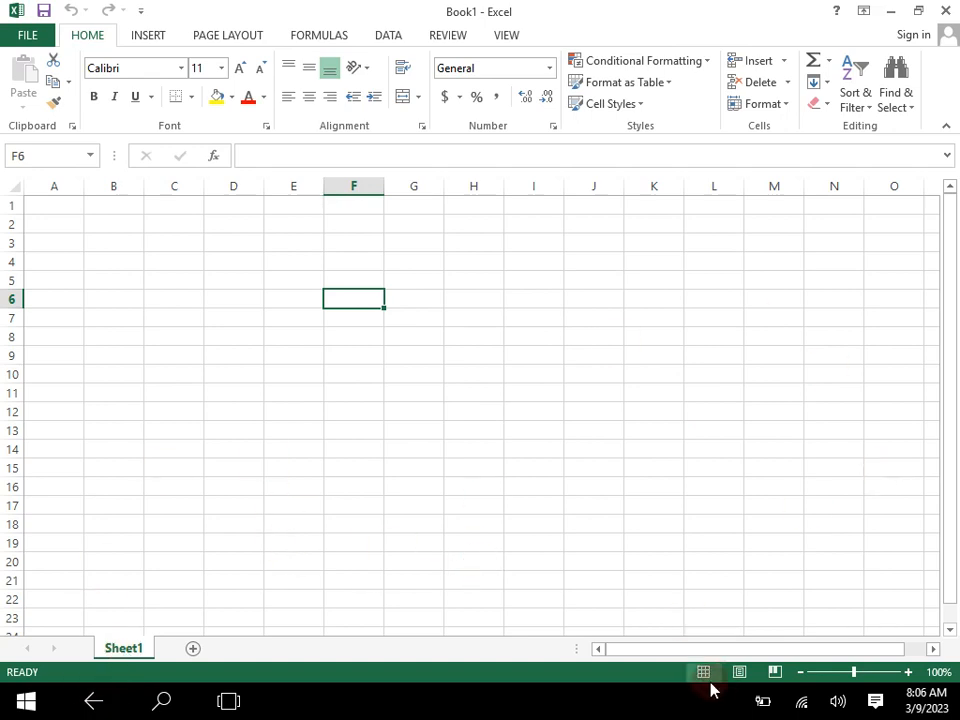
- Check the blank sheet in Page Layout view and return to Normal view at 90% zoom
click(799, 673)
click(799, 673)
click(799, 673)
click(799, 673)
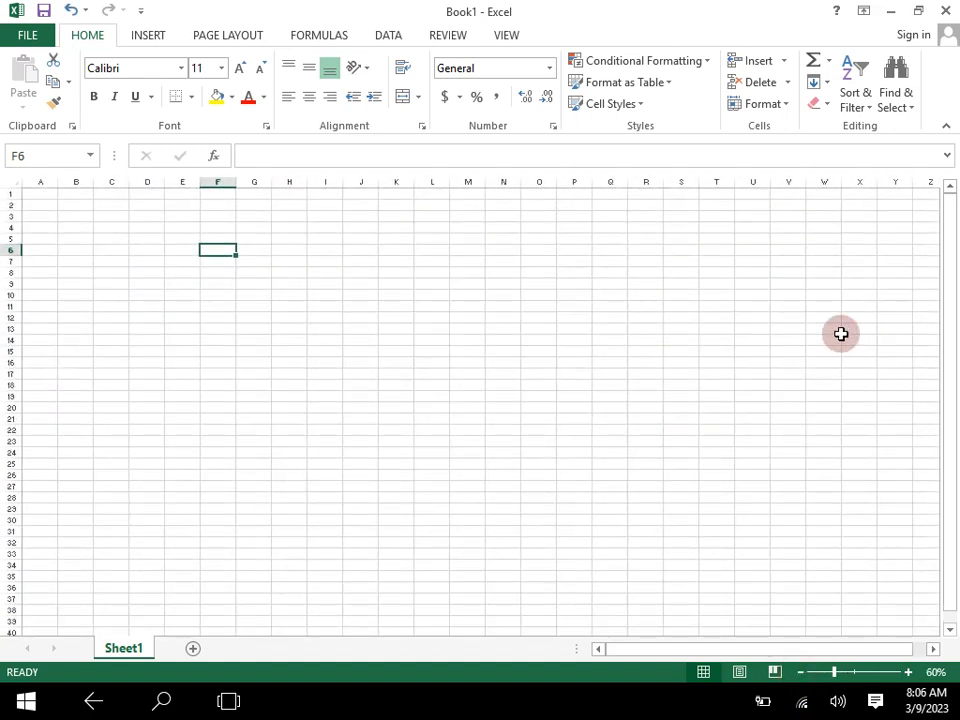
click(742, 674)
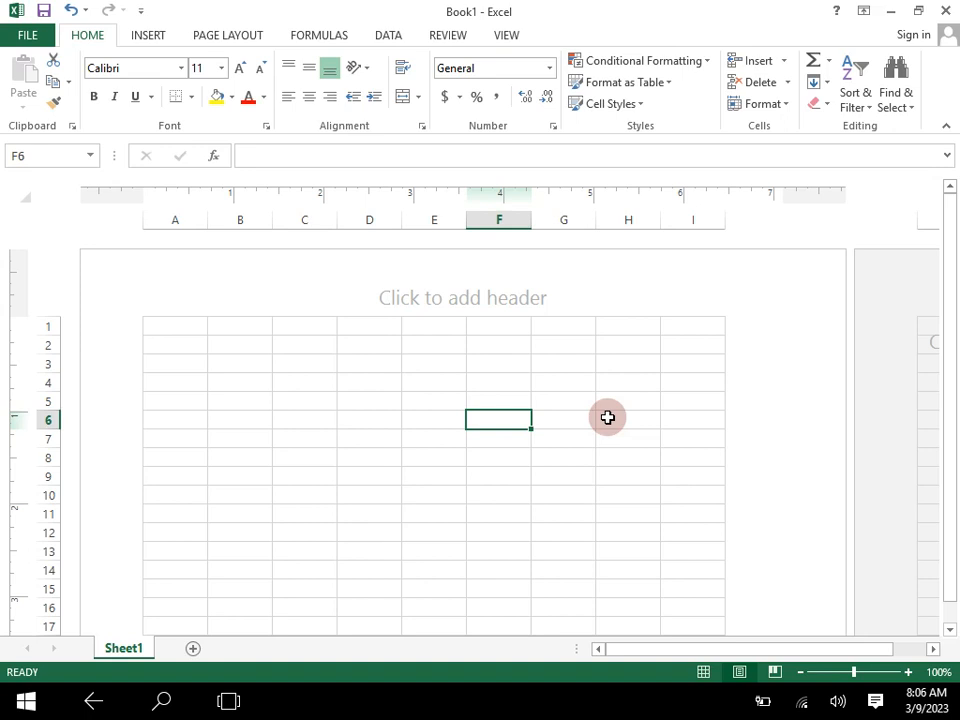
click(704, 672)
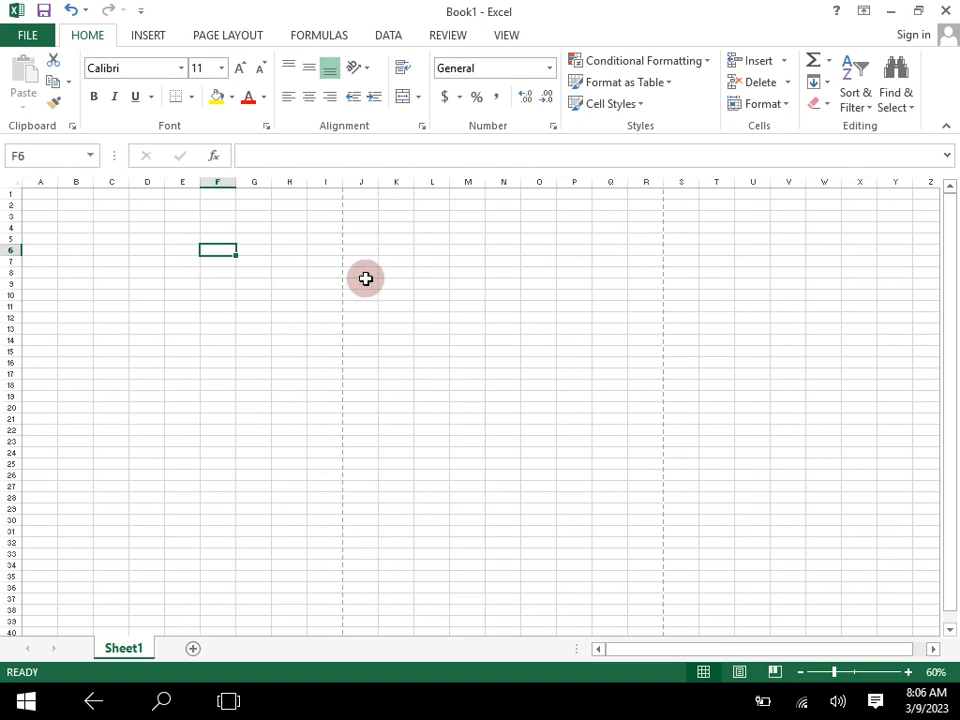
click(135, 243)
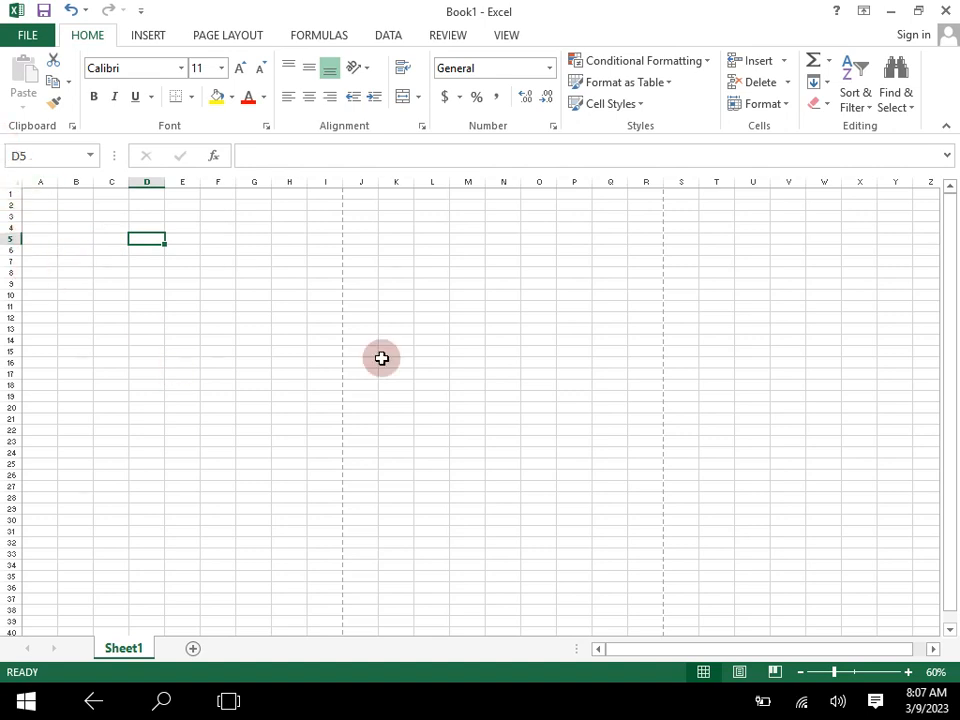
click(907, 672)
click(907, 672)
click(907, 672)
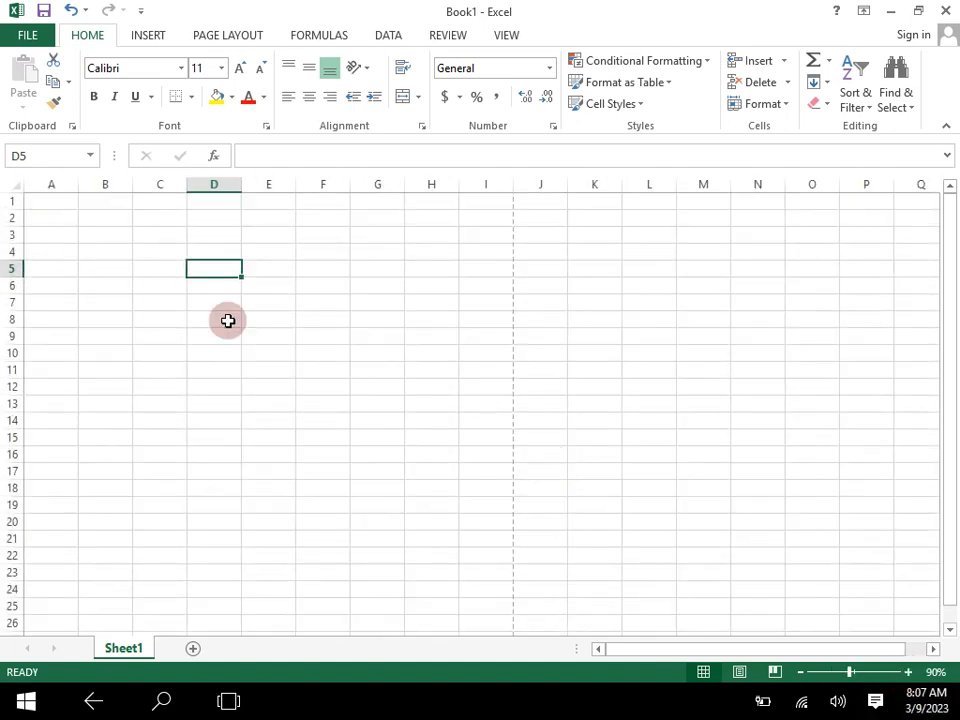
- Enter the column heading "S. No" in cell A6
click(49, 203)
click(49, 218)
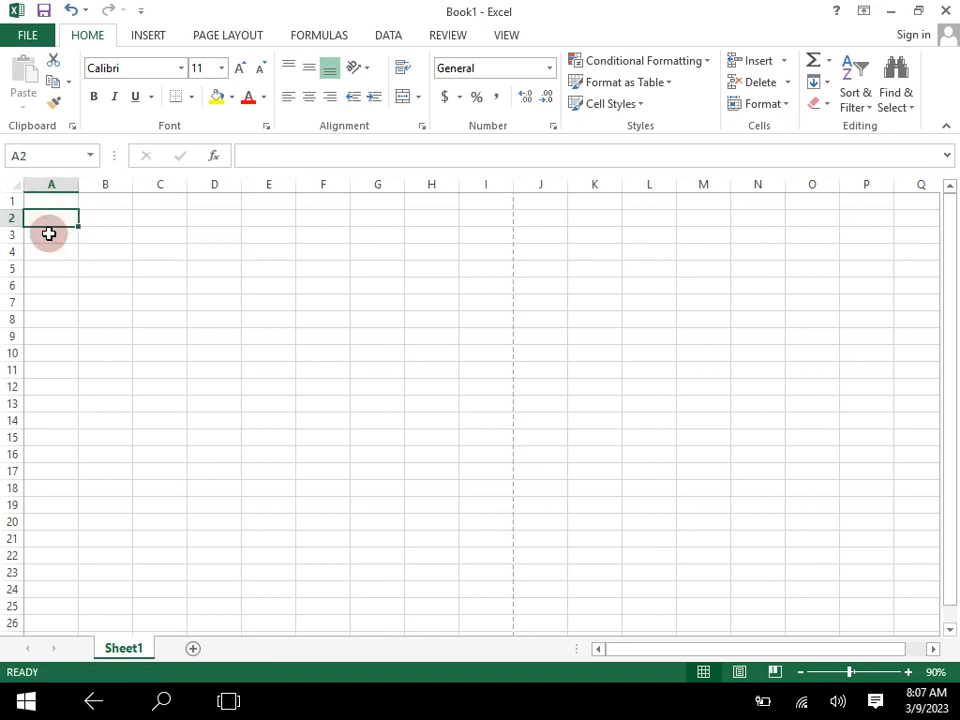
click(47, 283)
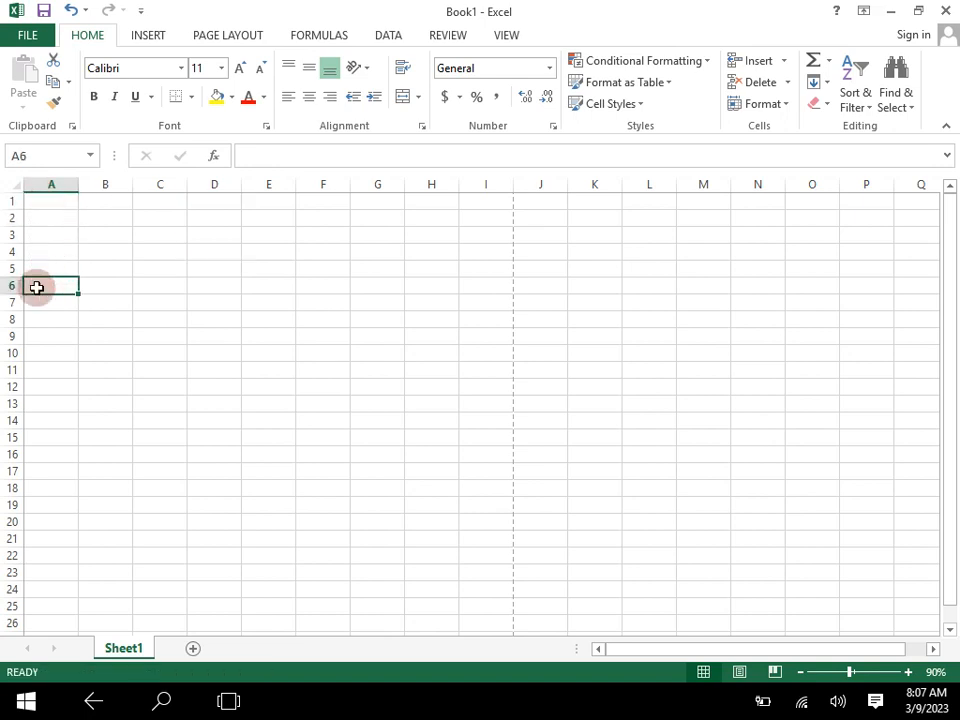
text(S)
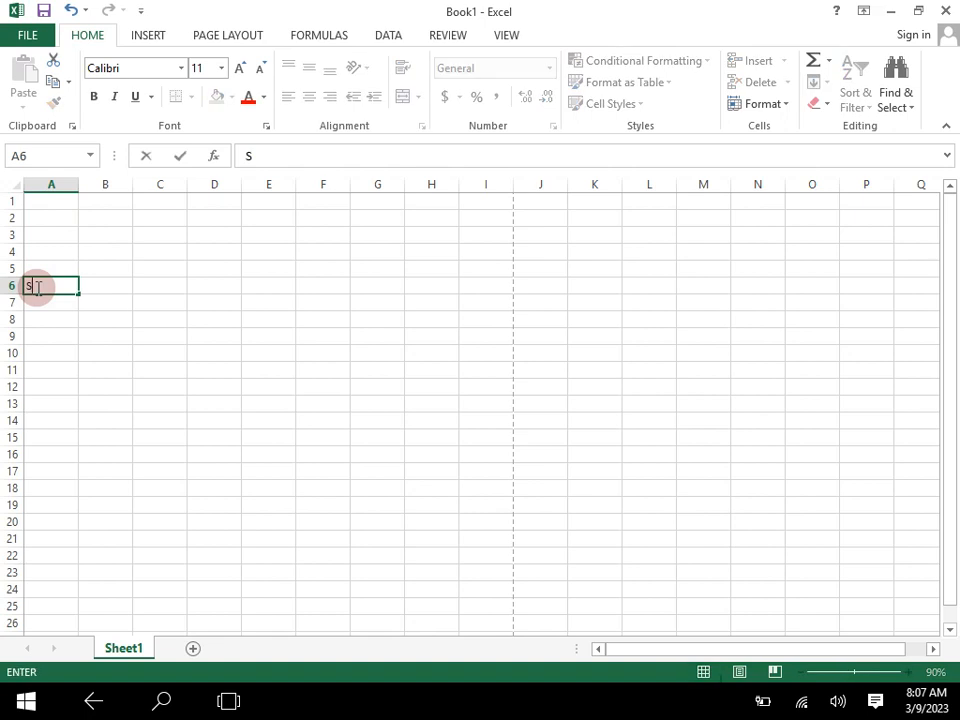
text(. No)
key(ctrl+Return)
key(Tab)
- Enter the column heading "Students' Names" in cell B6
text(Student)
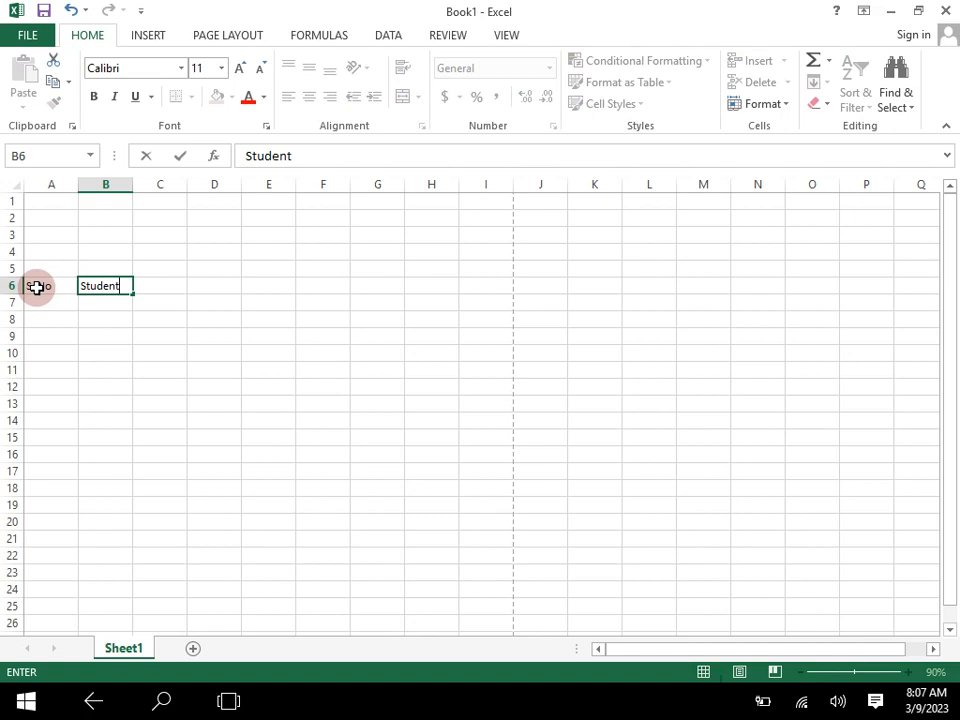
text(s' Names)
key(ctrl+Return)
key(Tab)
- Enter the column heading "Father's Name" in cell C6
text(Father)
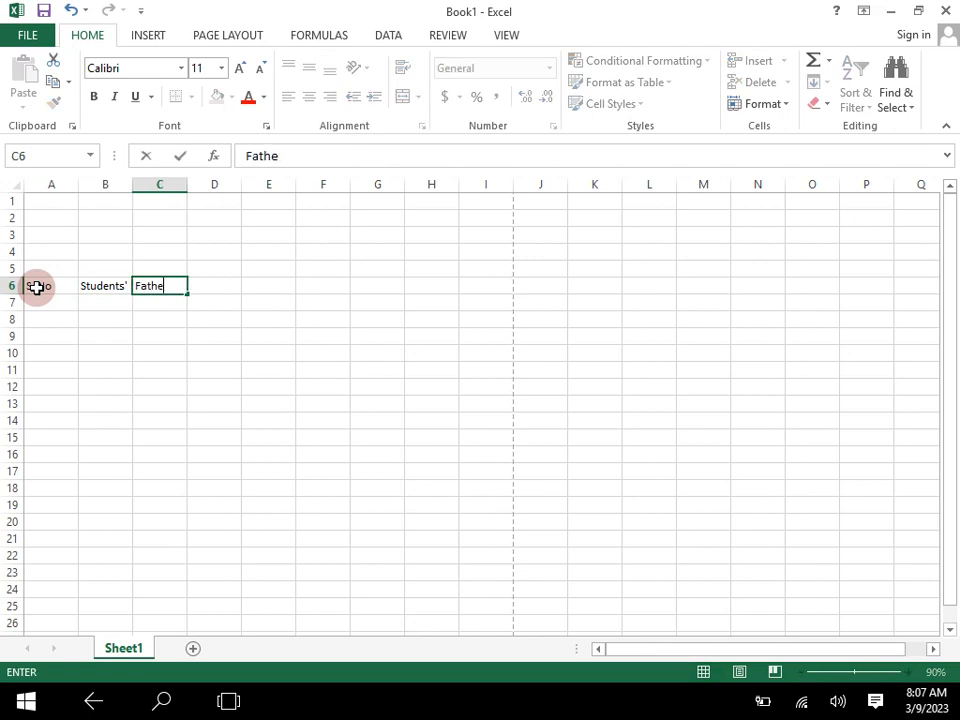
key(BackSpace)
key(BackSpace)
key(BackSpace)
key(BackSpace)
key(BackSpace)
key(BackSpace)
text(Father's Names)
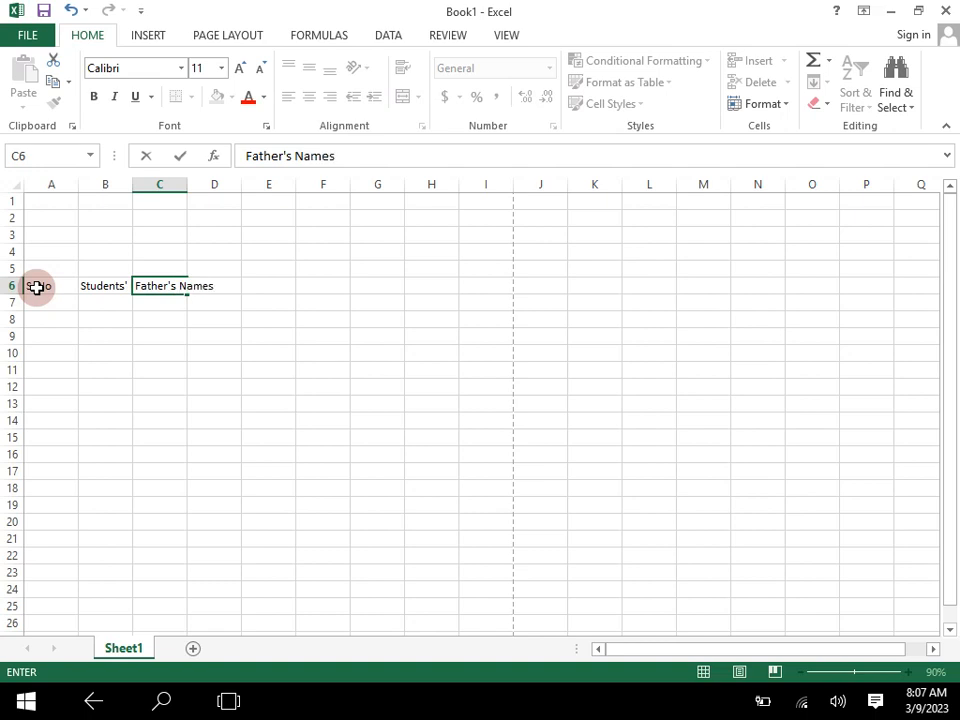
key(BackSpace)
key(Tab)
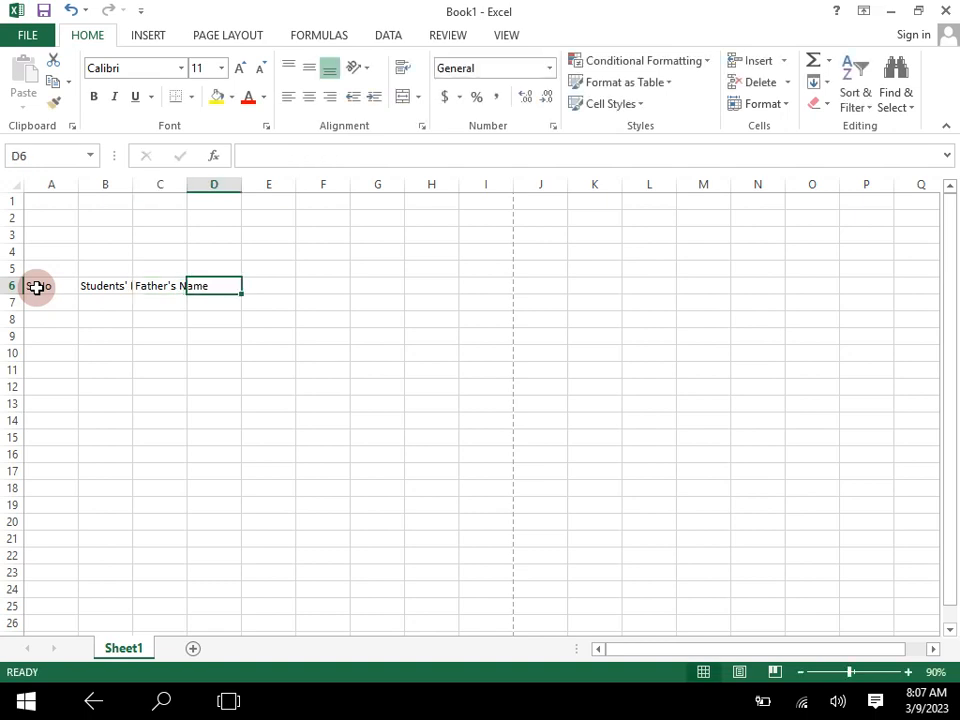
- Enter the column heading "Contact No" in cell D6
text(Contact No)
key(Tab)
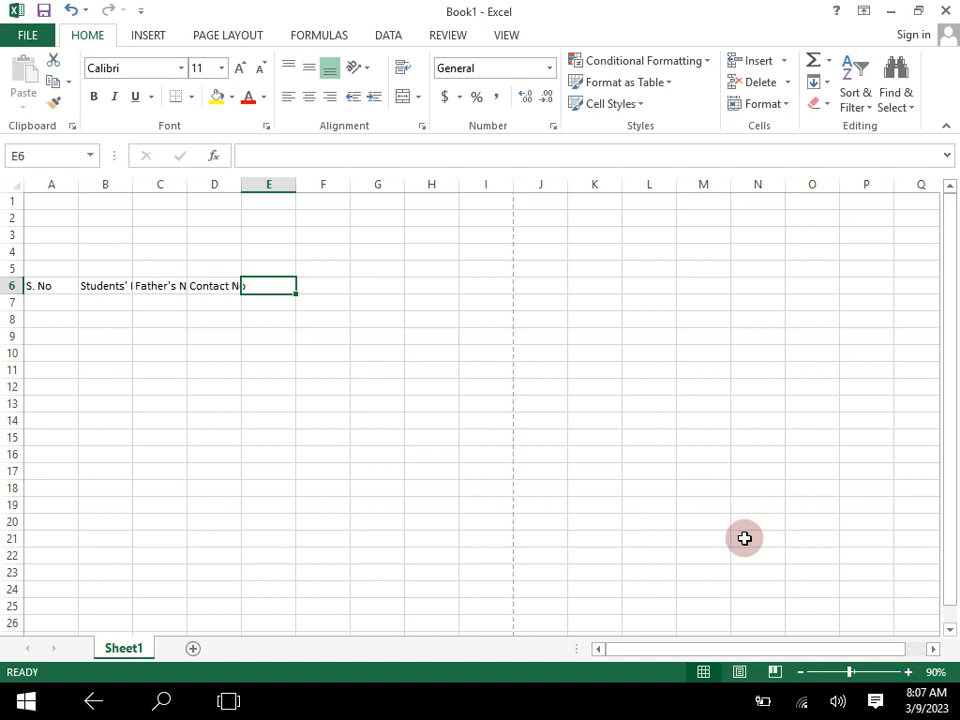
- Enter the heading "Date of Adm." in cell E6, with a line break before "Adm."
click(909, 678)
click(909, 678)
click(909, 678)
click(909, 678)
click(909, 678)
click(909, 678)
click(909, 678)
click(909, 678)
click(909, 678)
click(570, 446)
click(566, 412)
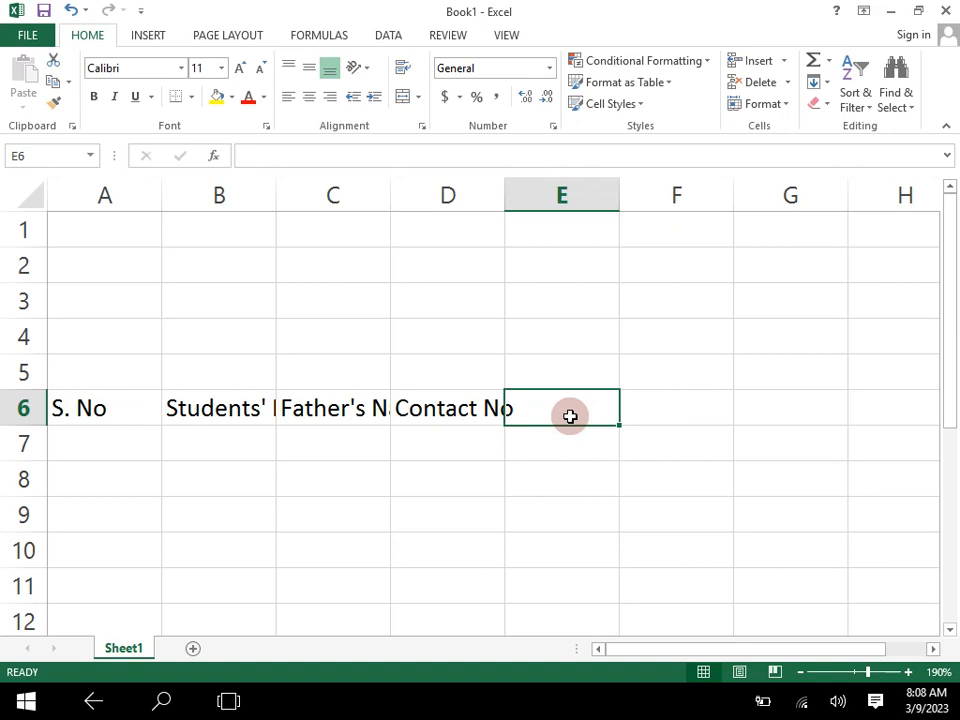
text(Dat)
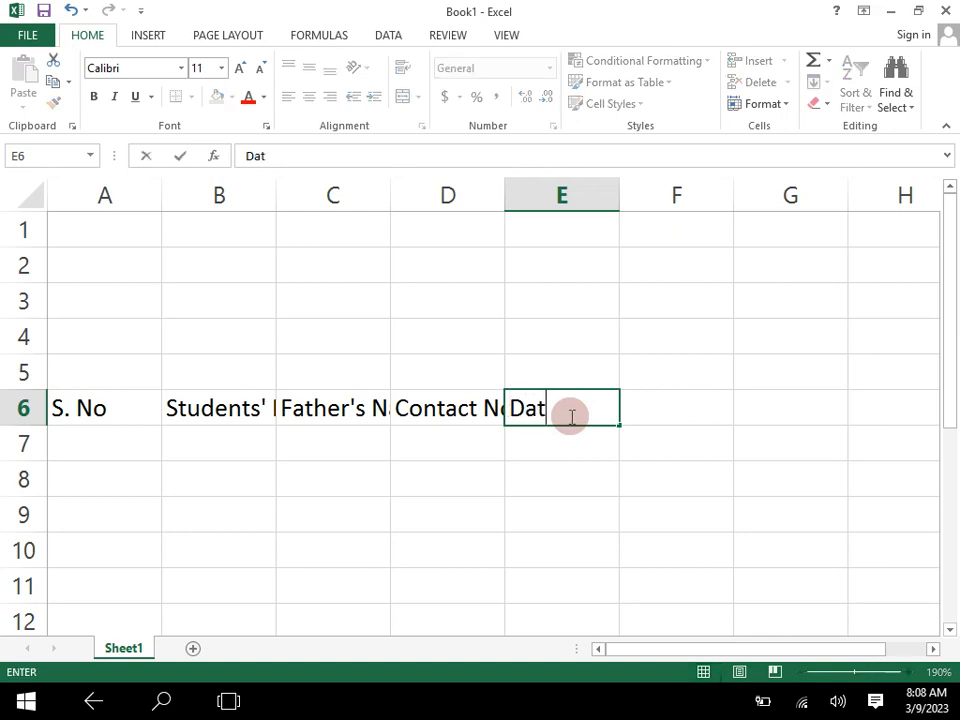
text(e of)
key(alt)
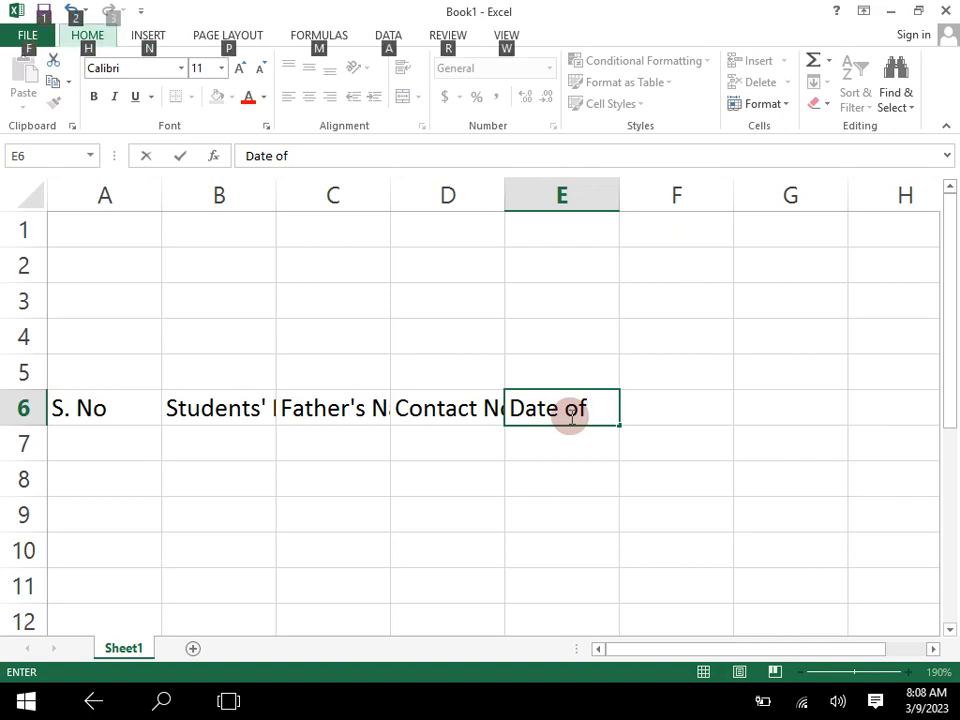
click(589, 408)
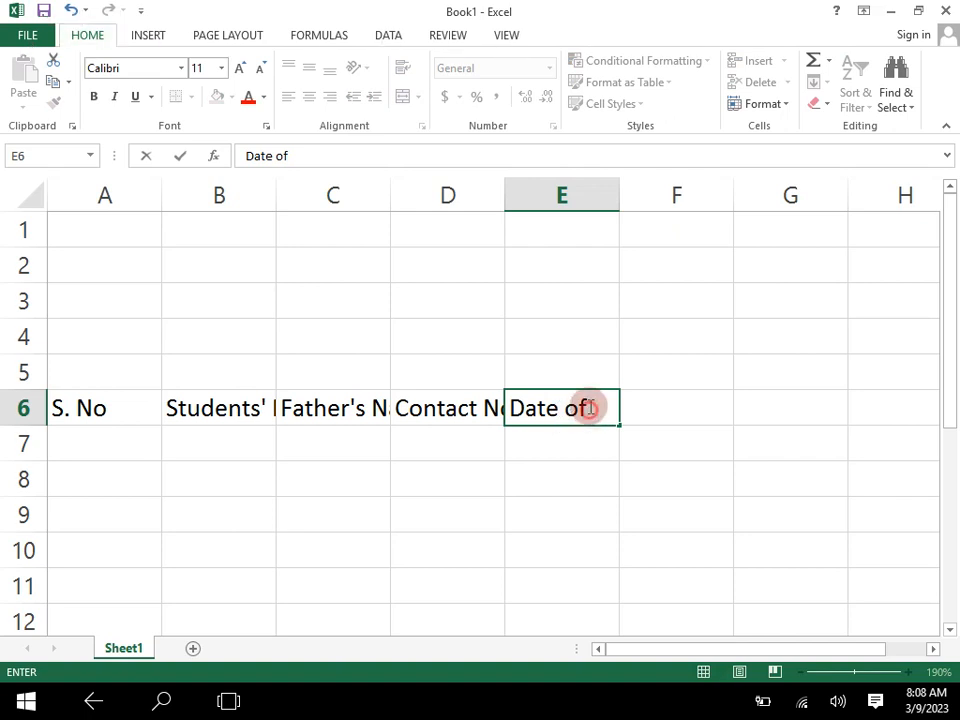
key(alt+Return)
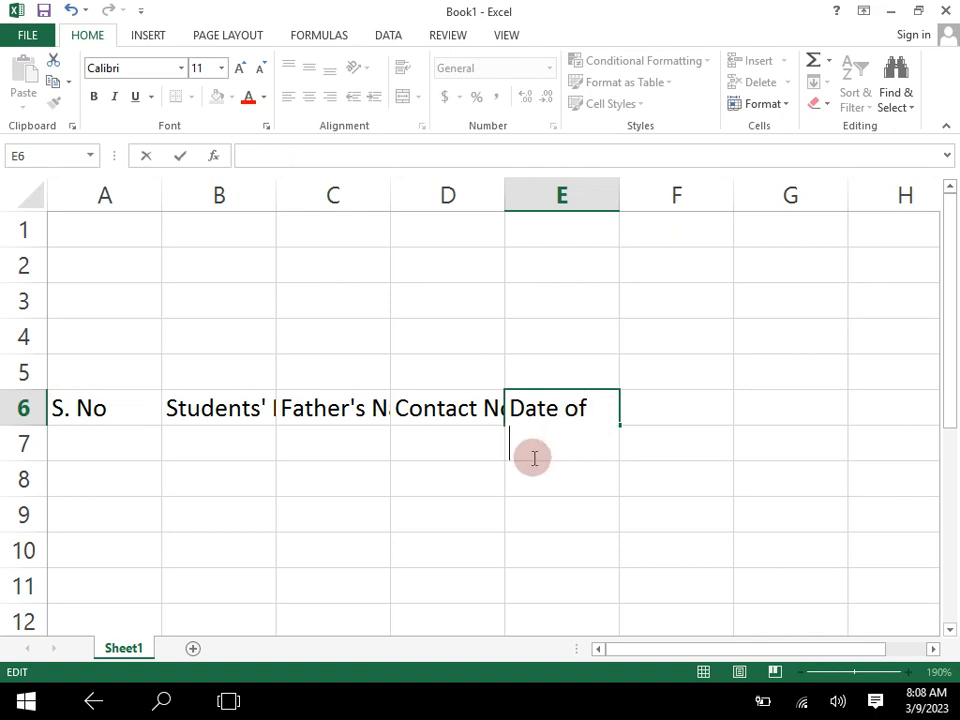
text(Adm.)
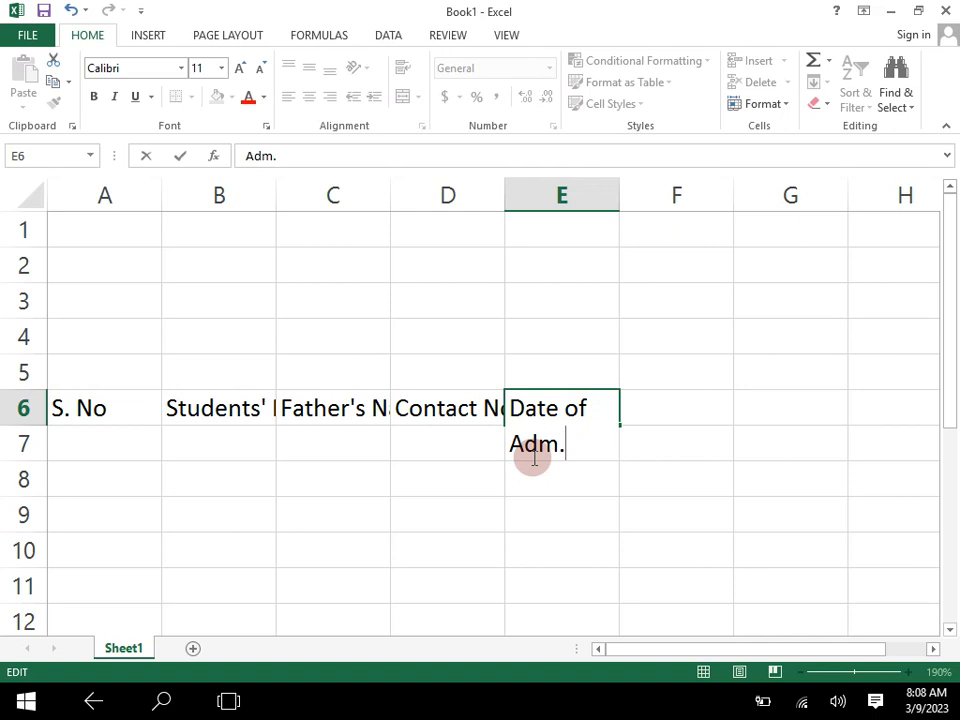
key(Tab)
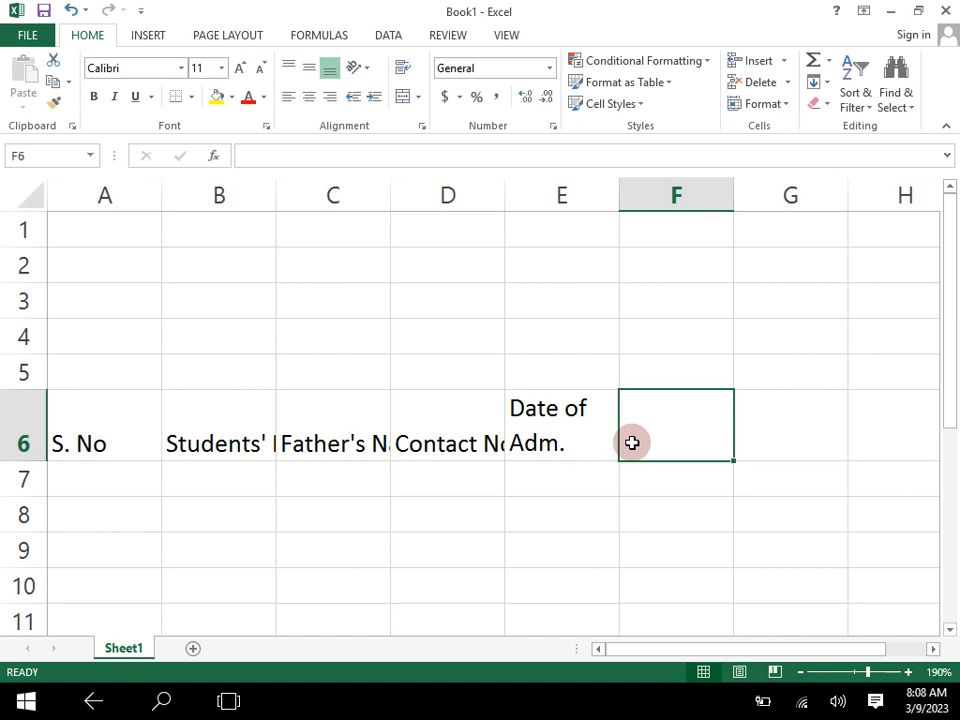
- Enter the heading "Date of Com." in cell F6, with a line break before "Com."
text(Date of Co)
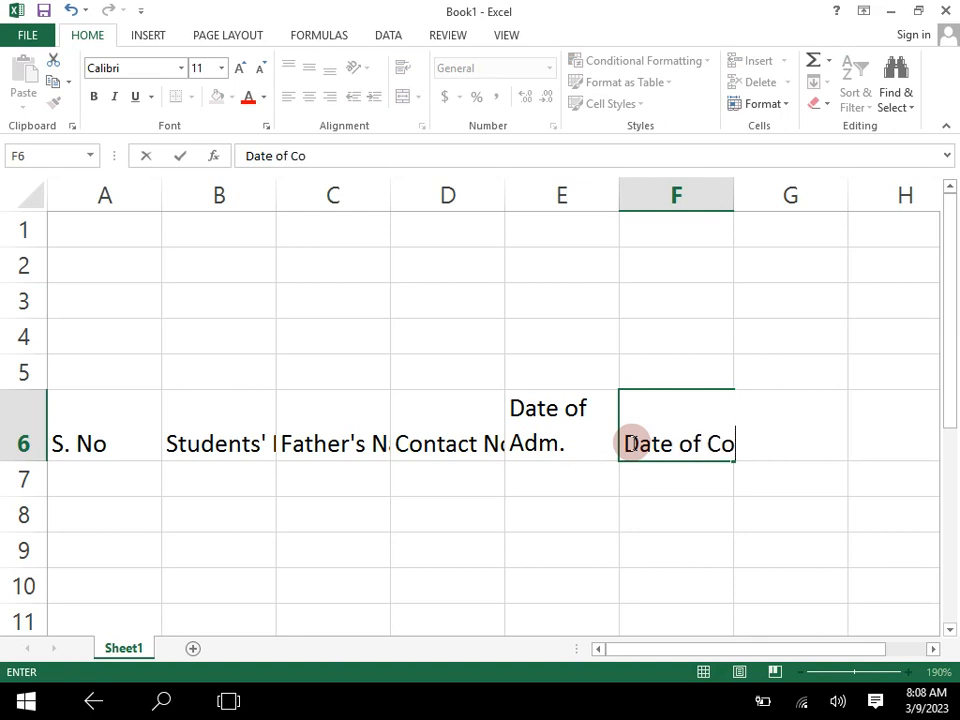
text(m.)
key(BackSpace)
key(BackSpace)
key(BackSpace)
key(BackSpace)
key(BackSpace)
key(alt+Return)
text(Com.)
key(ctrl+Return)
key(Tab)
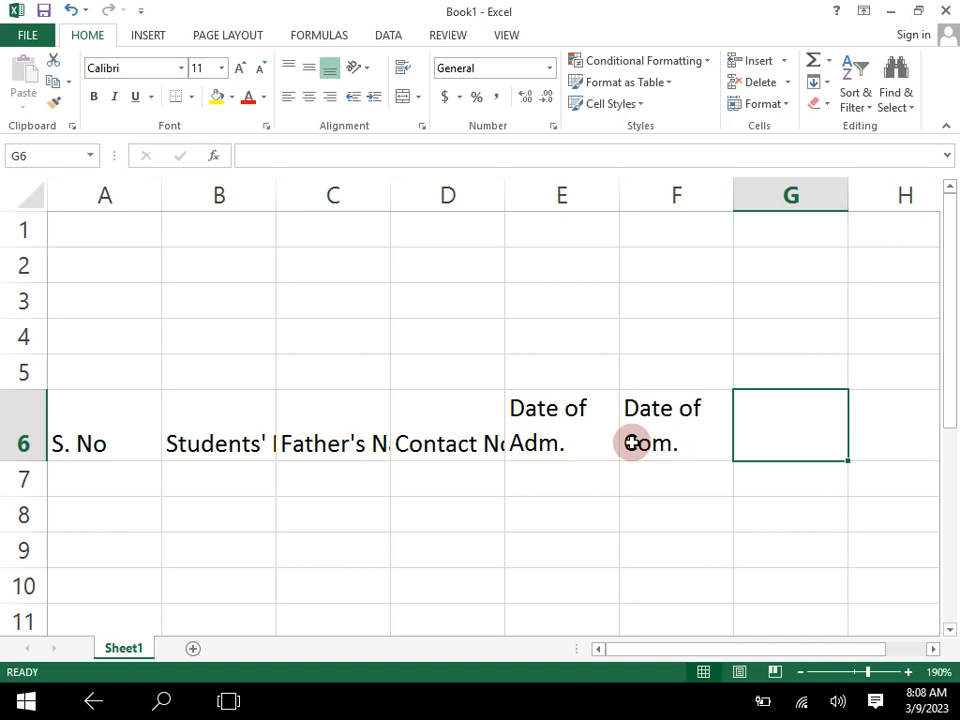
- Enter the heading "Total Fees Amount" in cell G6, with a line break before "Amount"
text(Total)
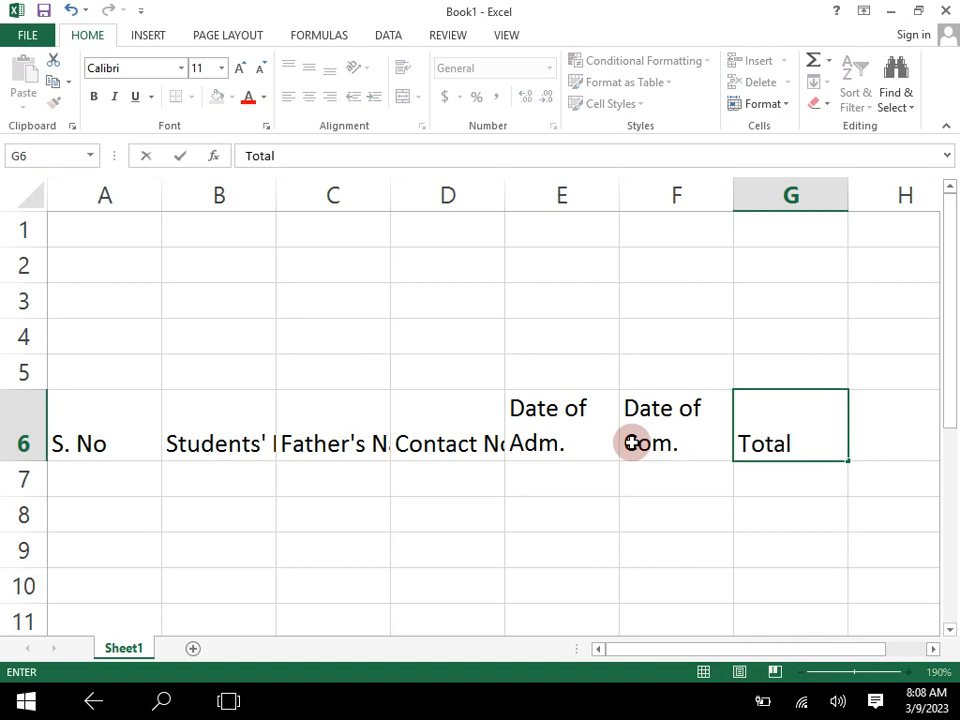
key(alt+Return)
text(Fee)
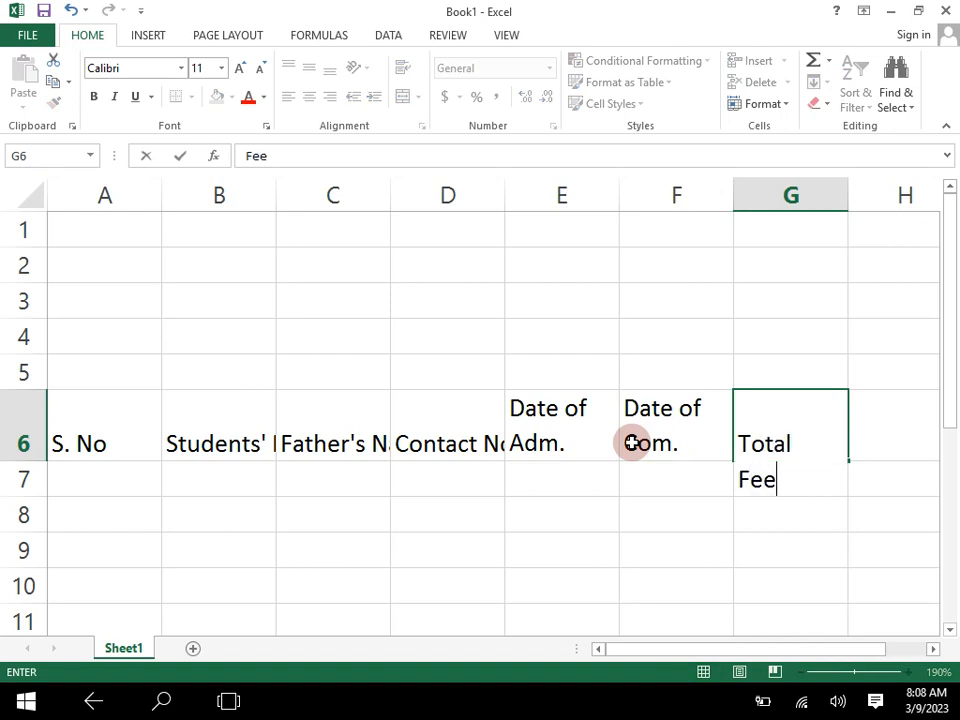
text(s)
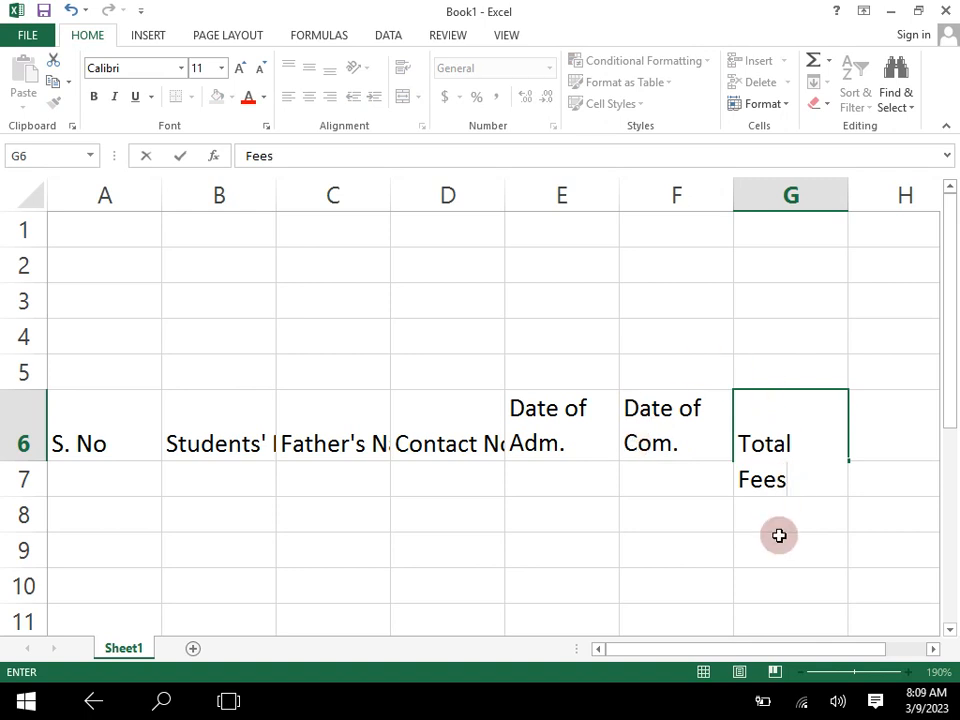
click(739, 478)
key(BackSpace)
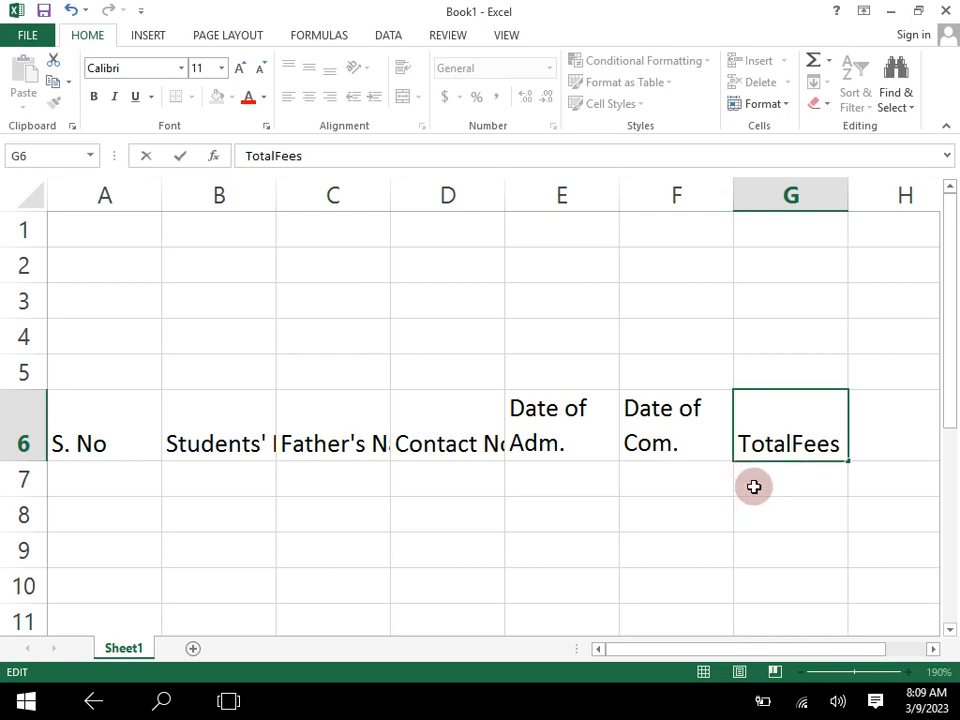
click(846, 444)
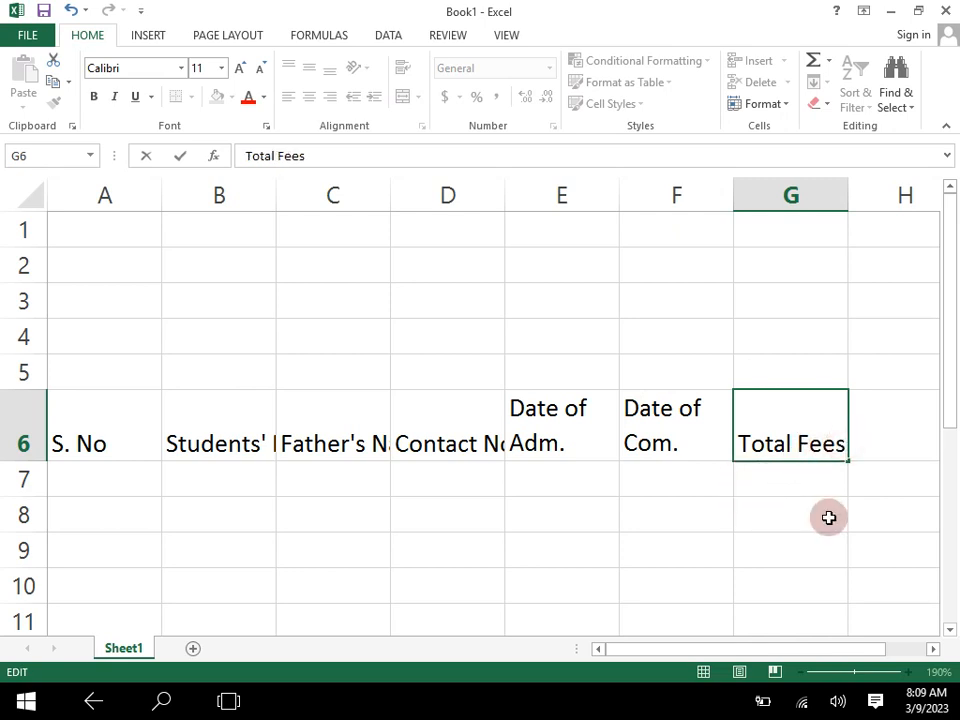
key(alt+Return)
text(Amount)
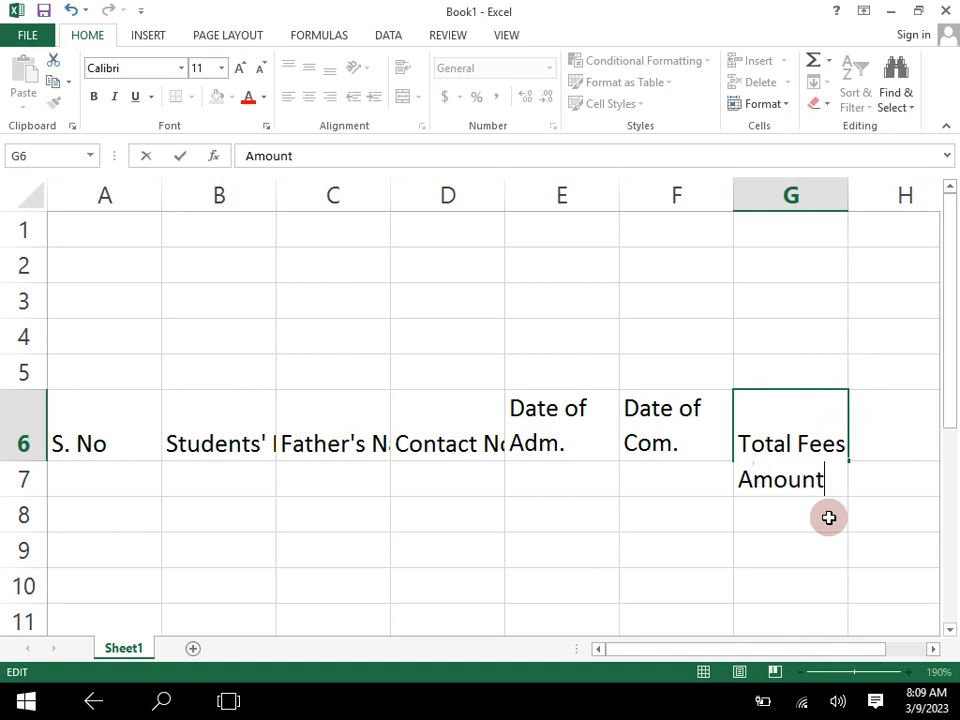
key(ctrl+Return)
key(Right)
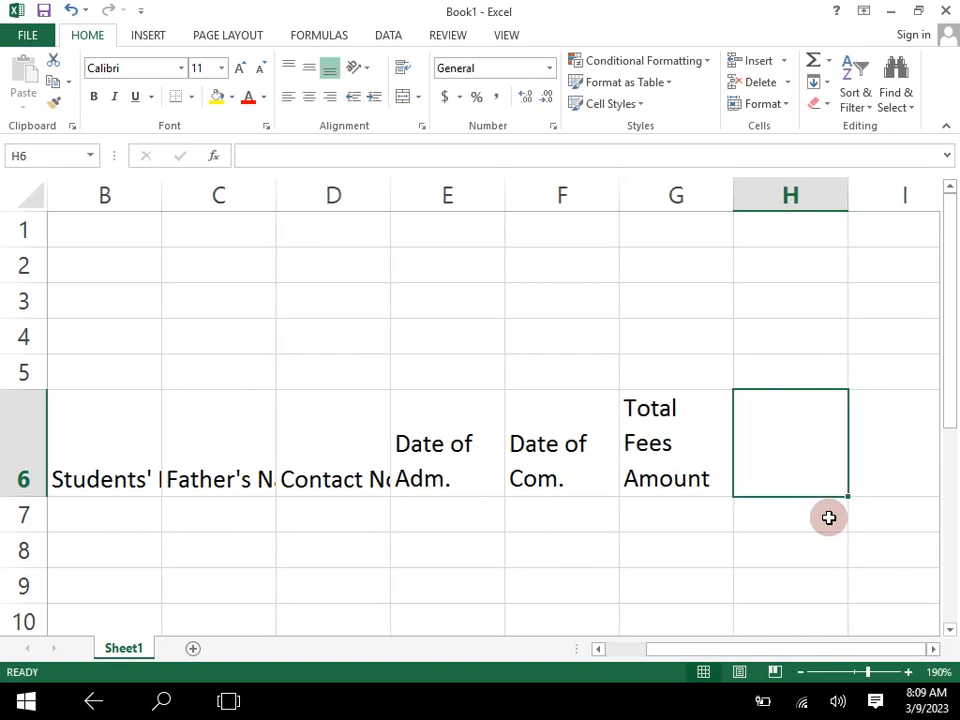
- Enter the heading "Monthly Fees" in cell H6, with a line break before "Fees"
text(Monthly)
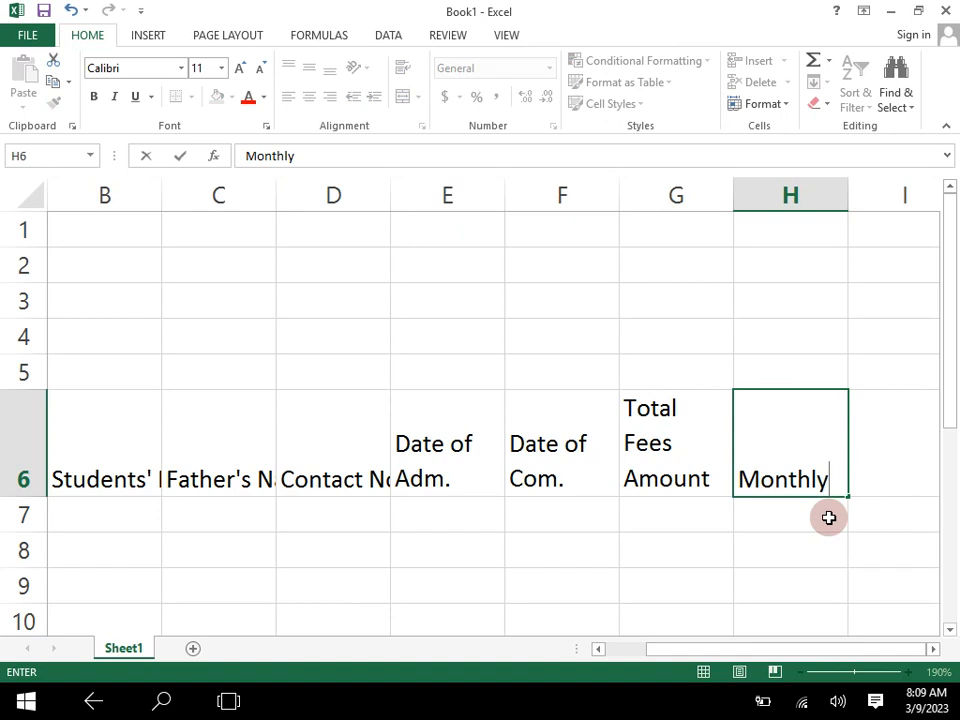
key(alt+Return)
text(Fee)
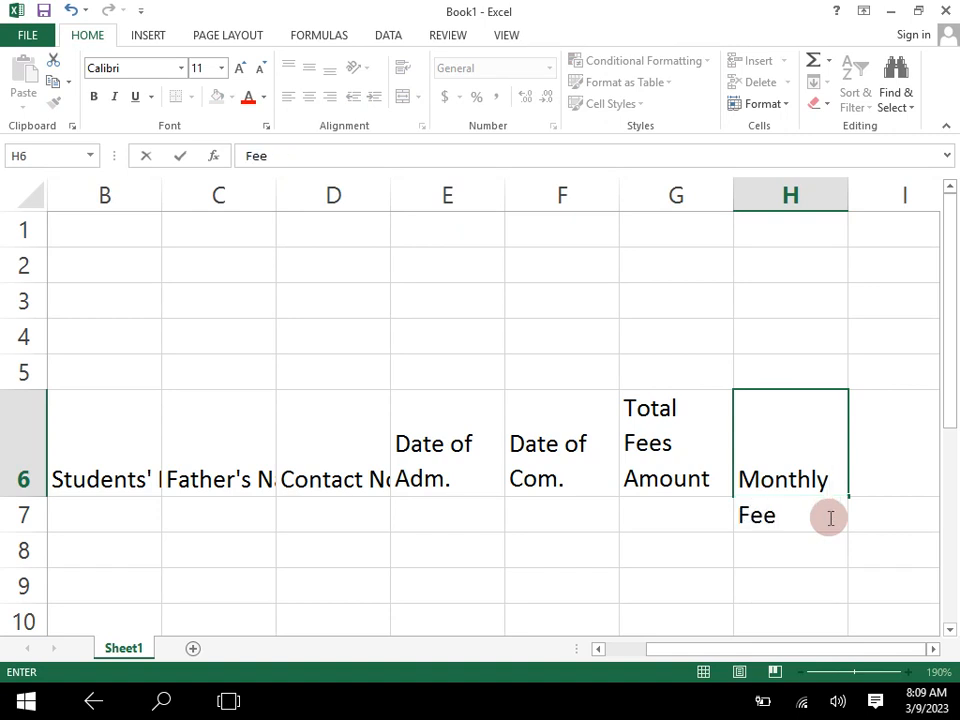
text(s)
key(Tab)
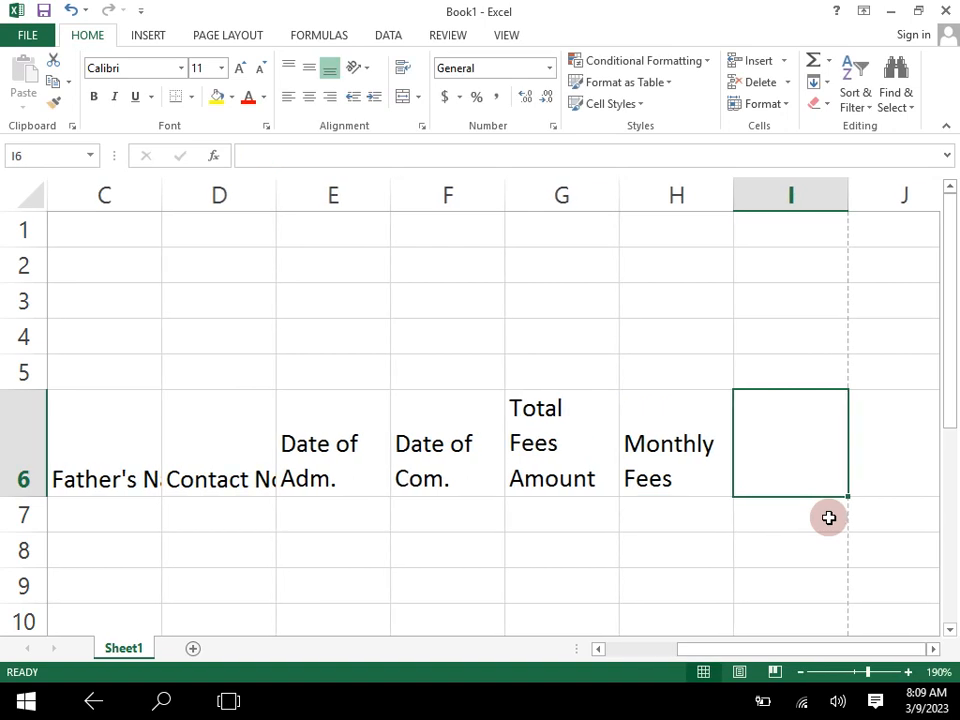
- Enter the heading "Jan" in cell I6 and fill the month series across row 6 through "Dec" in T6
text(Jan)
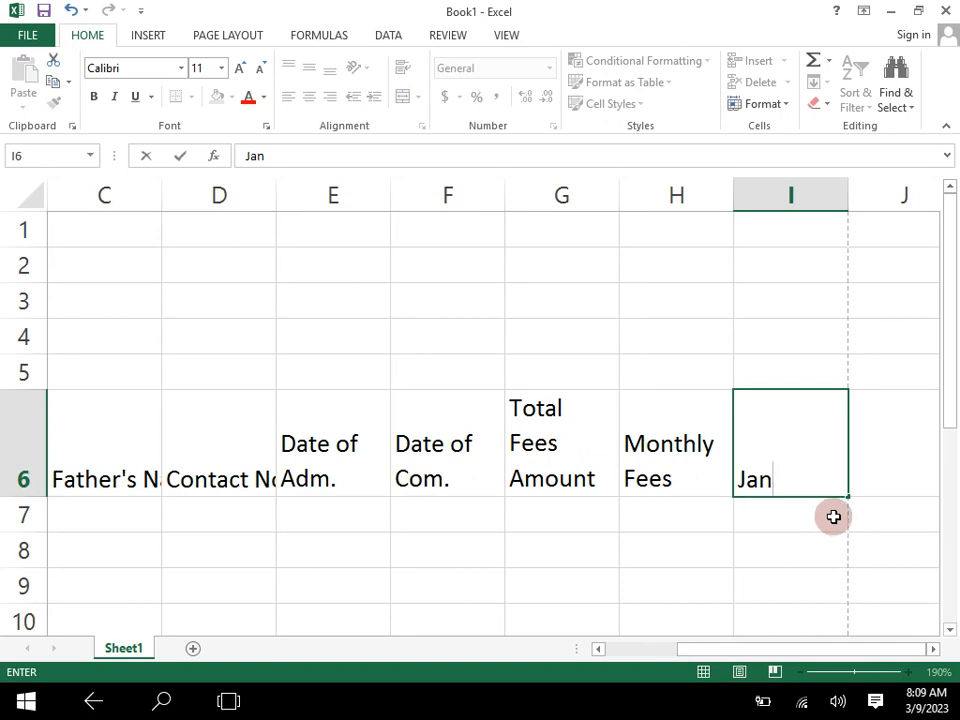
click(770, 540)
click(804, 673)
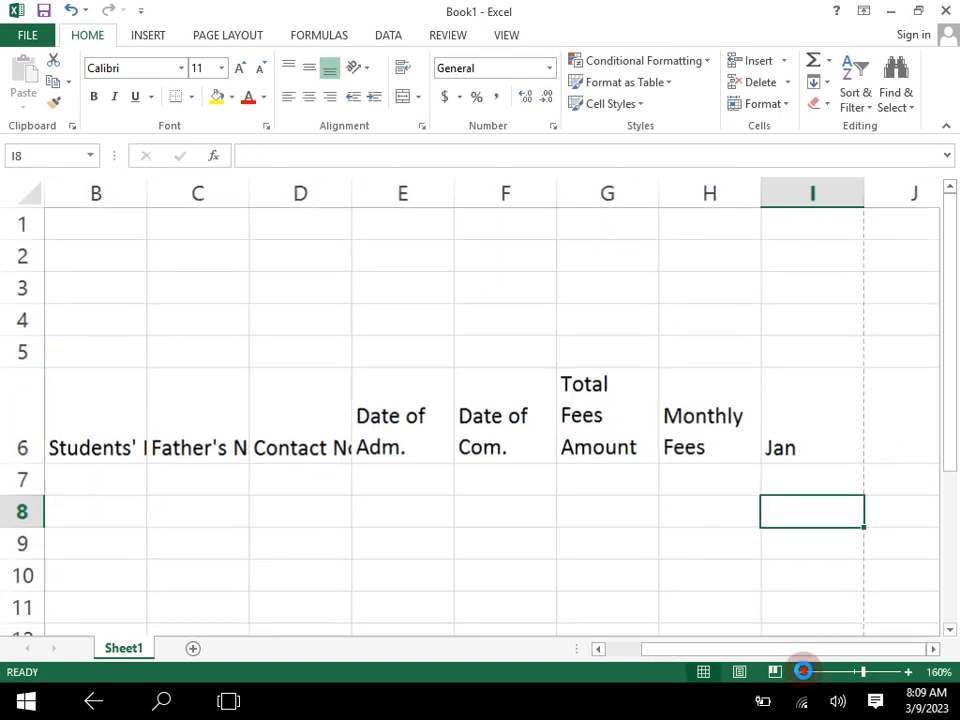
click(804, 673)
click(804, 673)
click(804, 673)
click(804, 673)
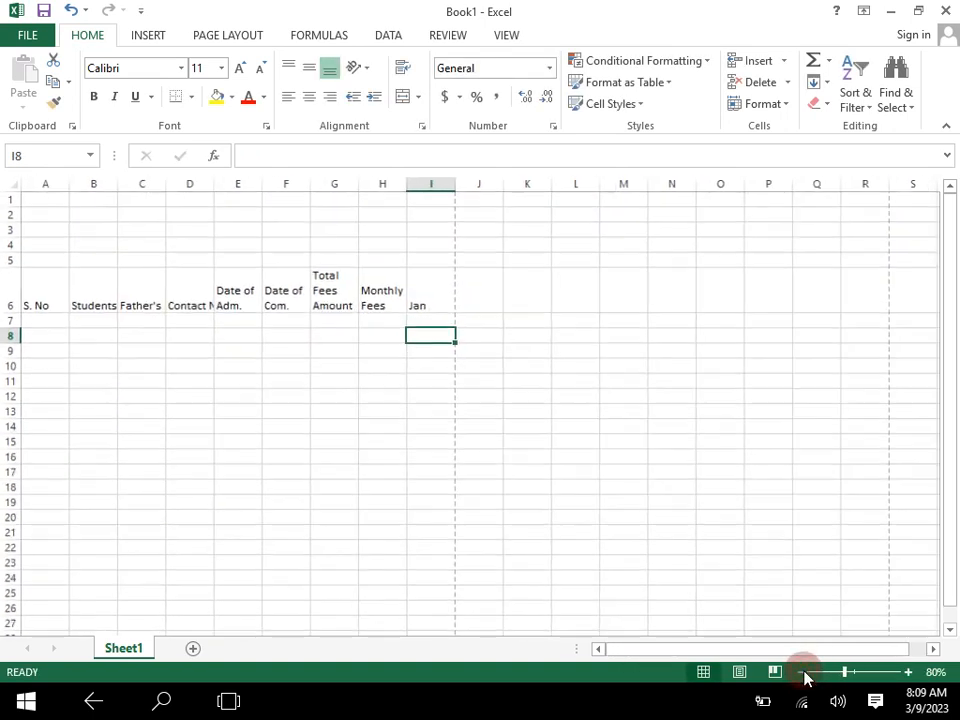
click(425, 303)
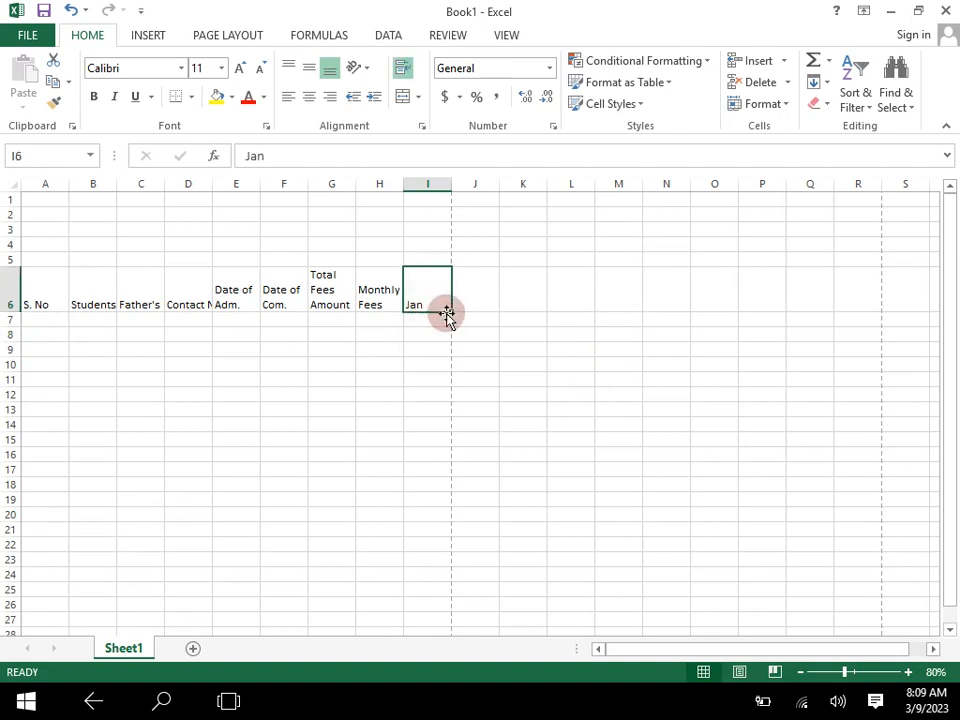
mouse_move(451, 311)
mouse_down()
mouse_move(525, 301)
mouse_move(452, 311)
mouse_up()
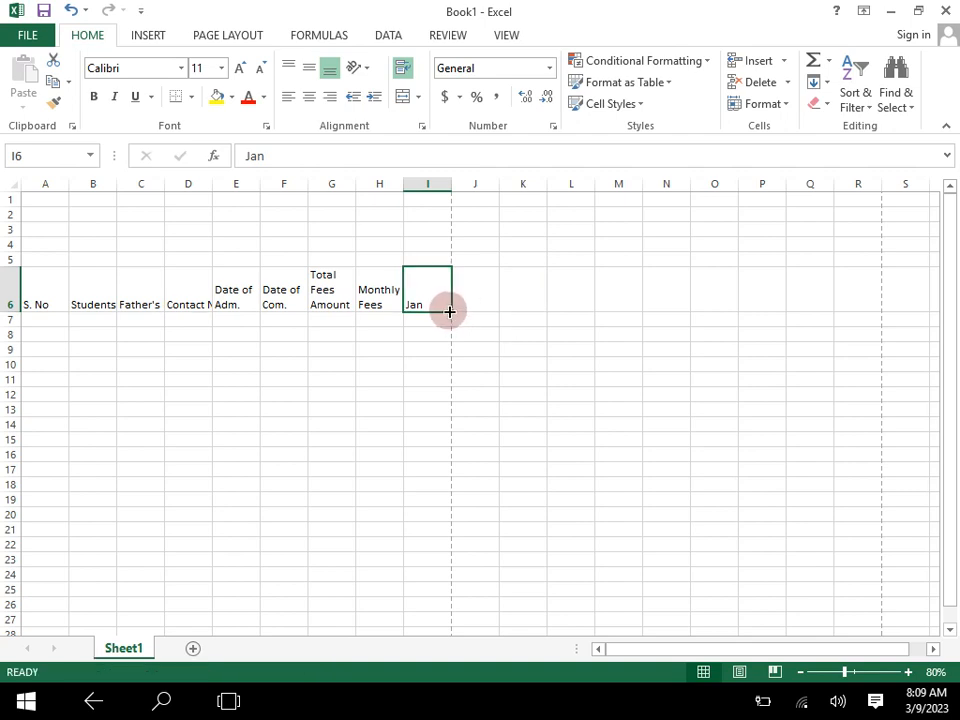
drag(451, 311, 866, 302)
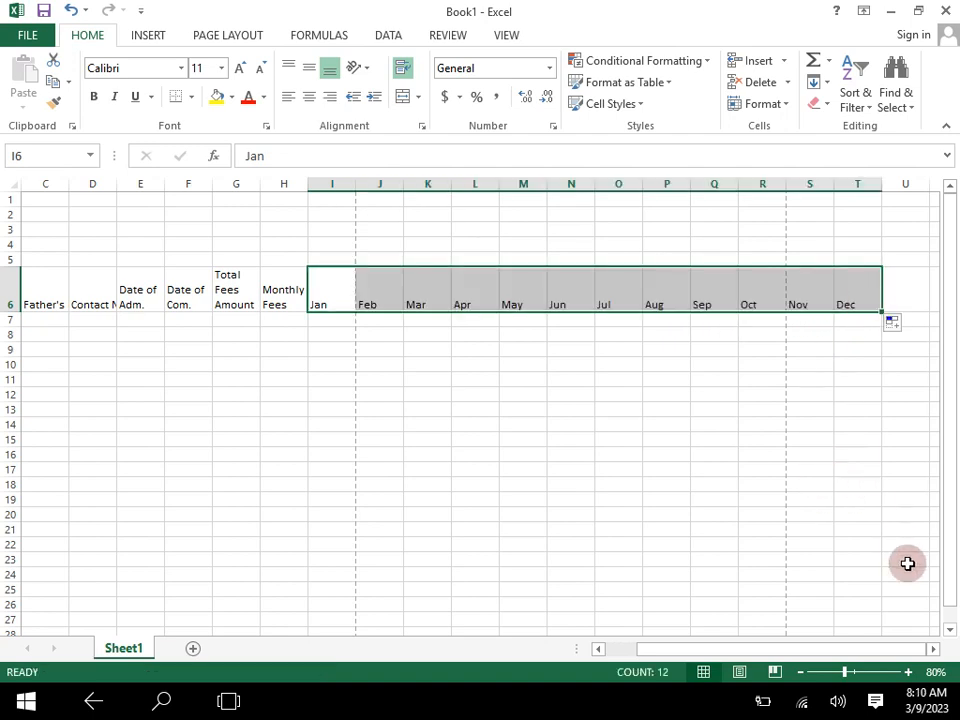
click(737, 531)
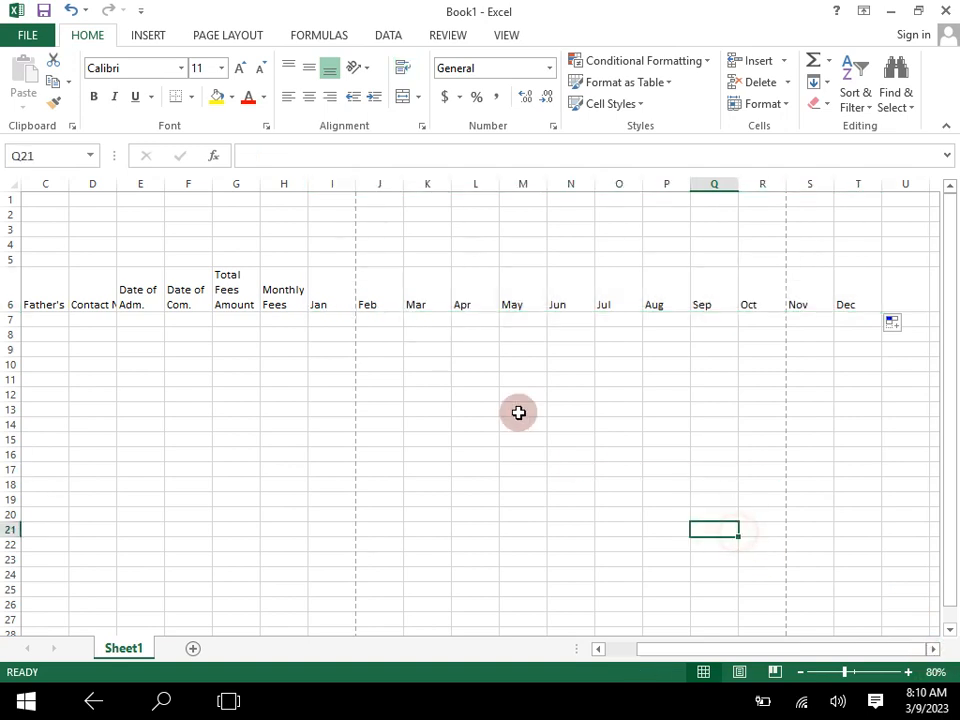
- Enter the heading "Total Fee" in cell U6, right after the "Dec" column
drag(772, 655, 733, 656)
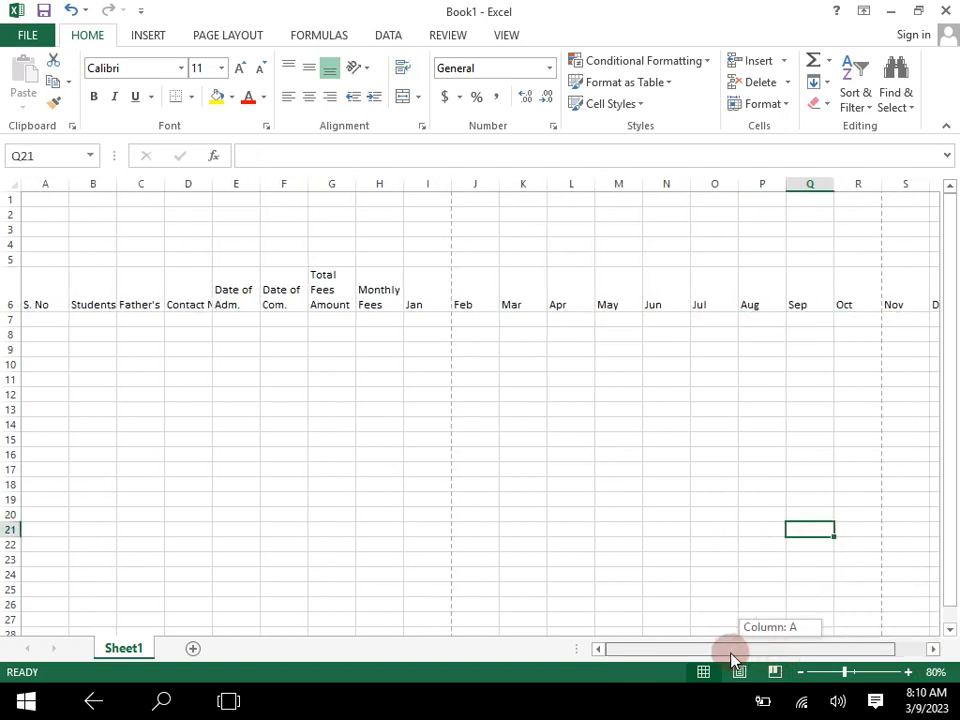
drag(900, 656, 933, 653)
click(908, 672)
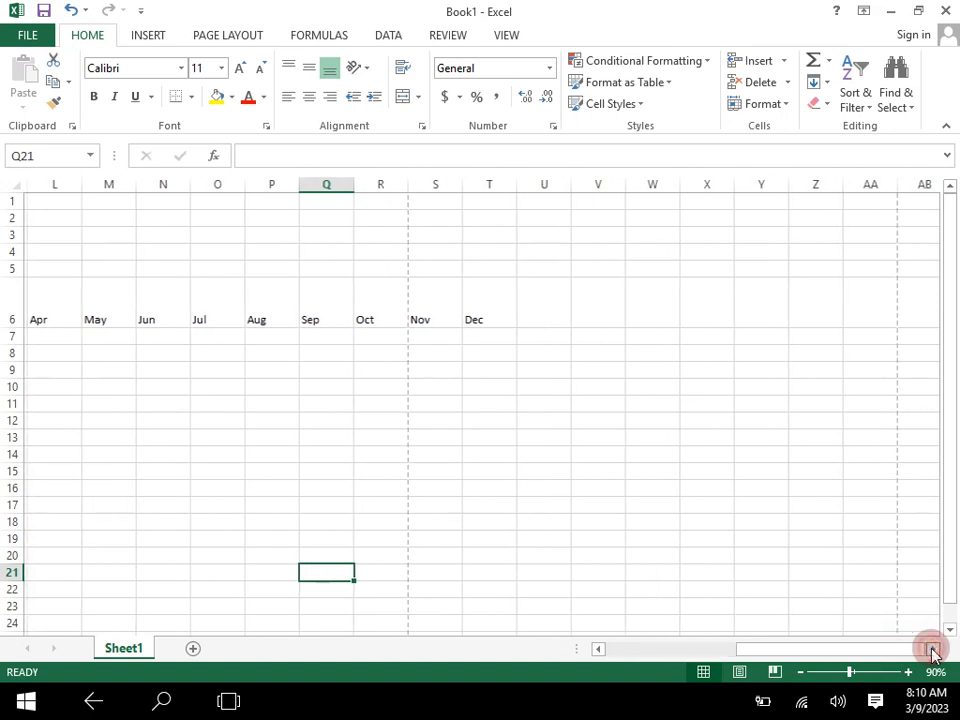
click(522, 320)
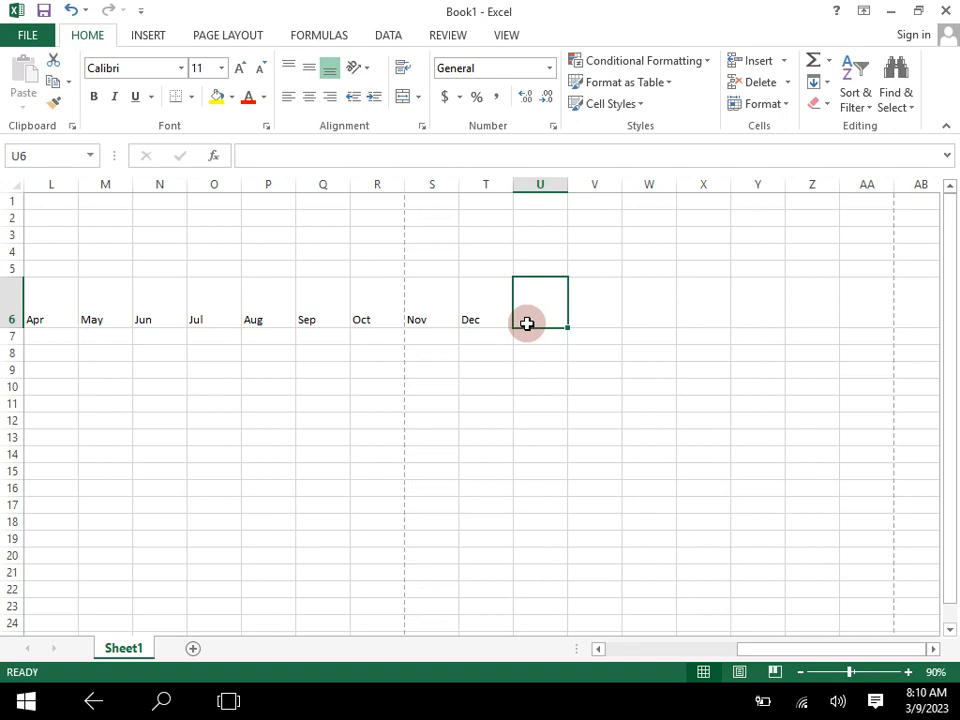
text(Dep)
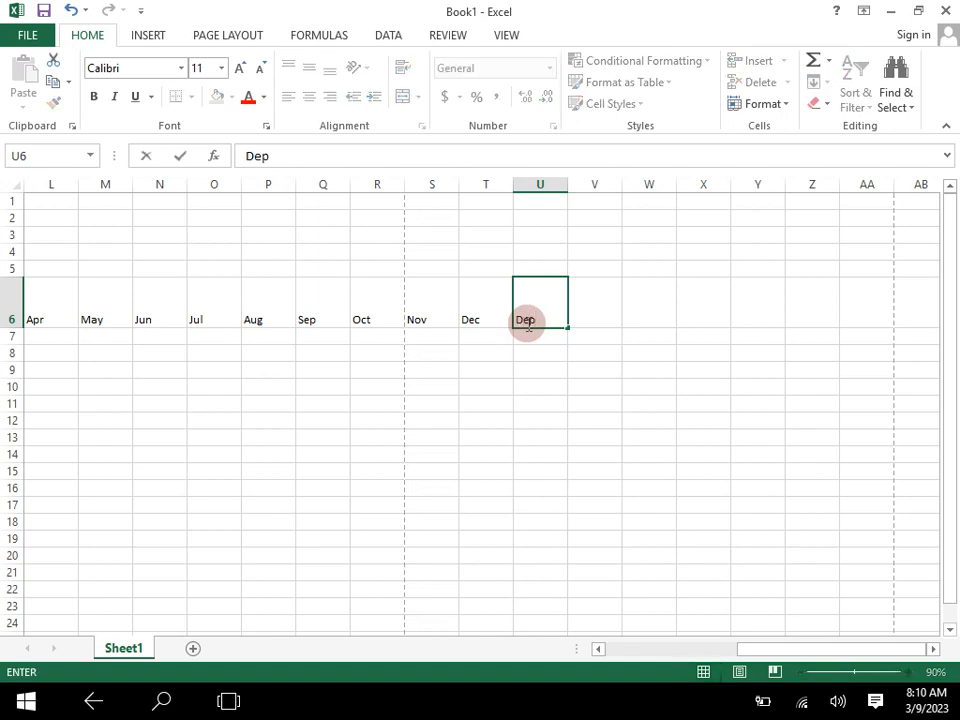
key(BackSpace)
key(BackSpace)
key(BackSpace)
key(BackSpace)
text(Total Fee)
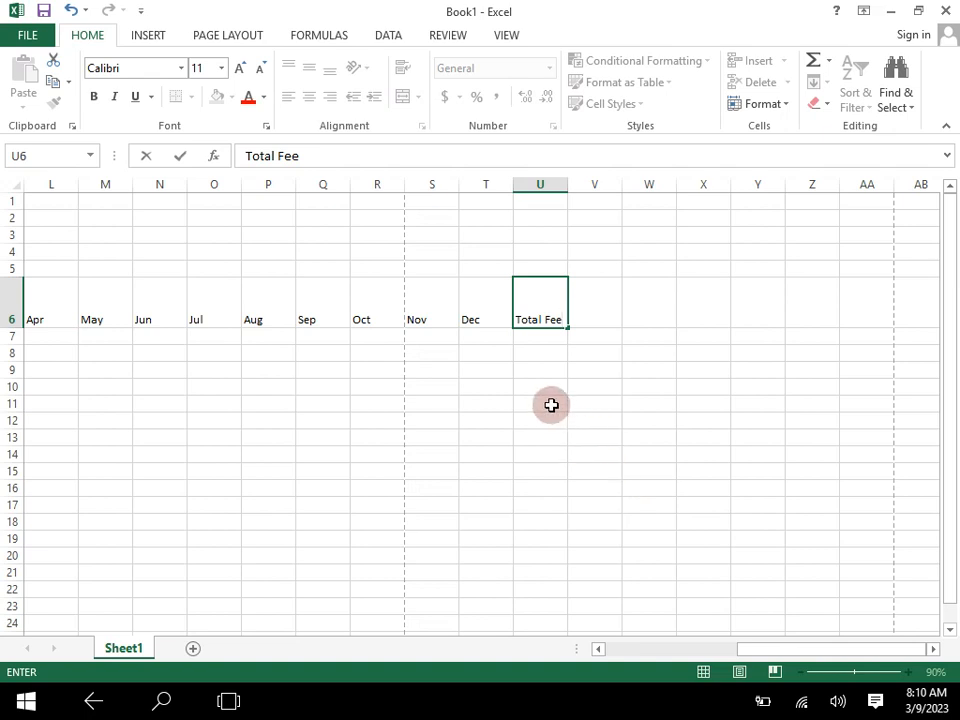
key(Tab)
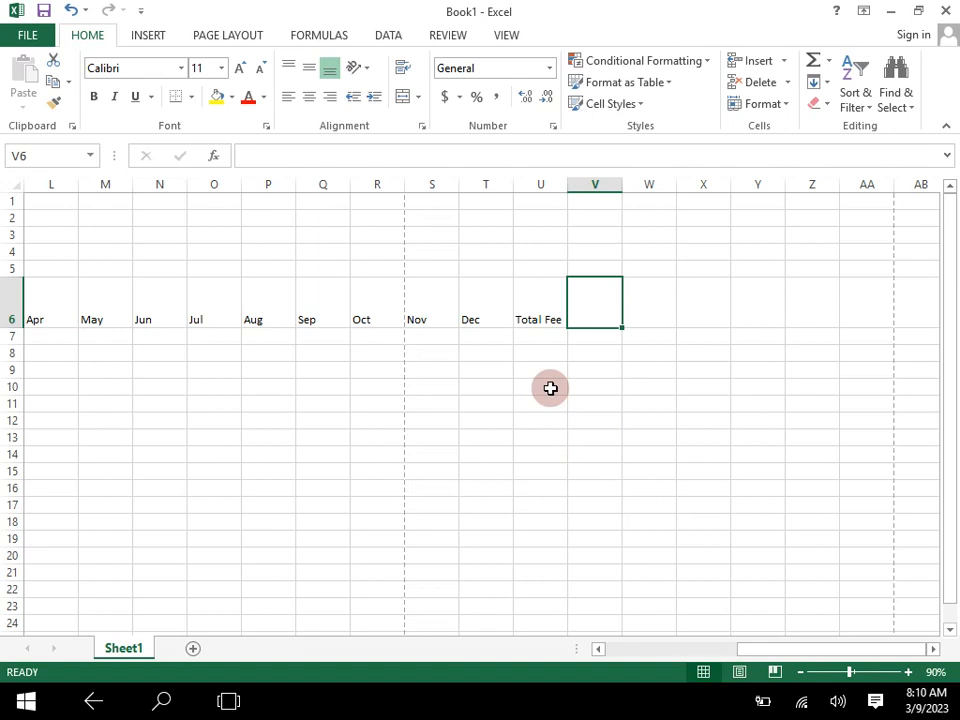
- Change the heading in cell U6 to "Deposit Fee"
text(D)
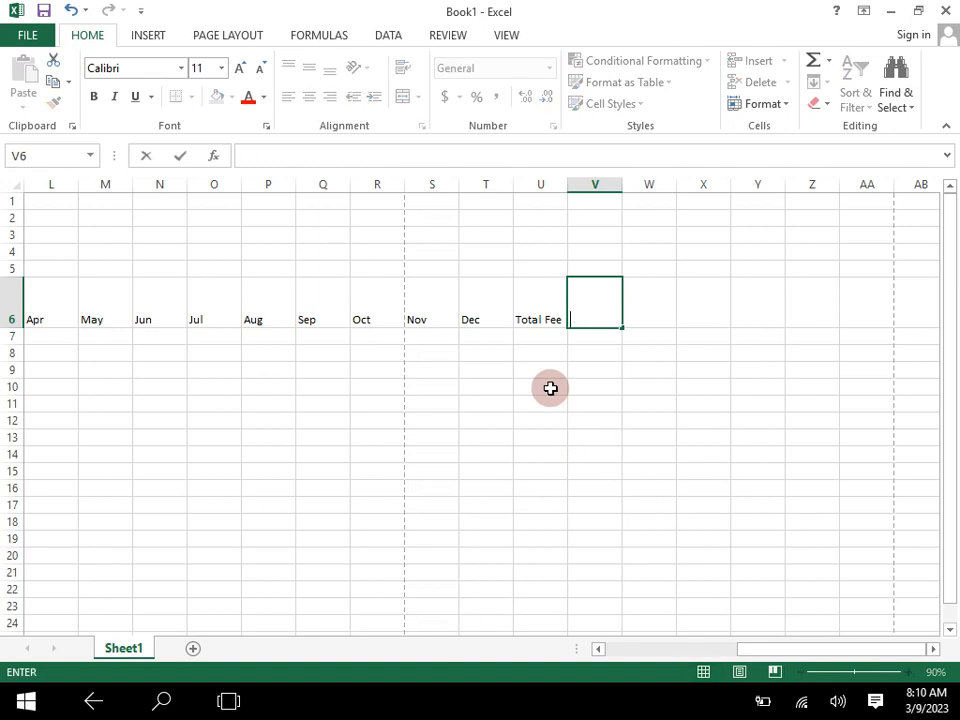
double_click(541, 319)
key(BackSpace)
key(BackSpace)
key(BackSpace)
key(BackSpace)
key(BackSpace)
key(BackSpace)
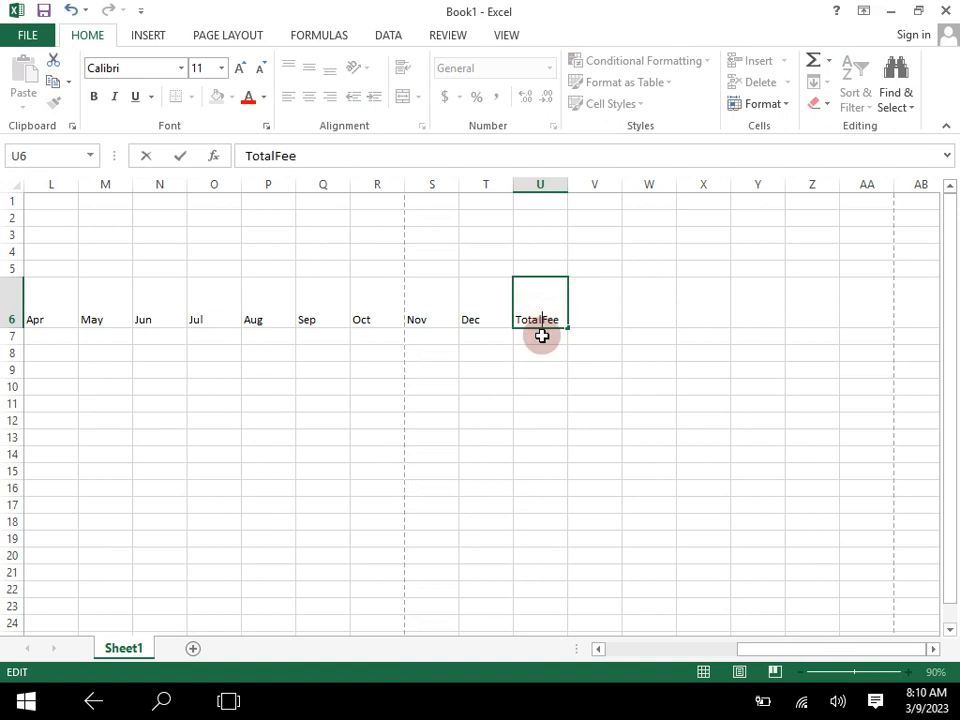
text(E)
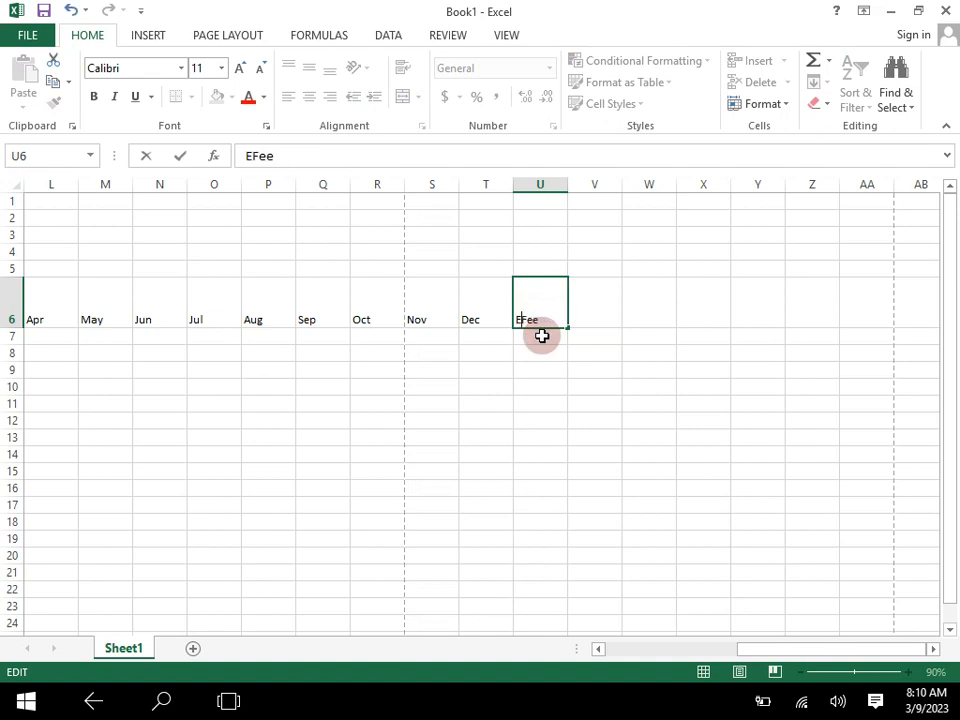
text(=)
key(BackSpace)
key(BackSpace)
text(Depj)
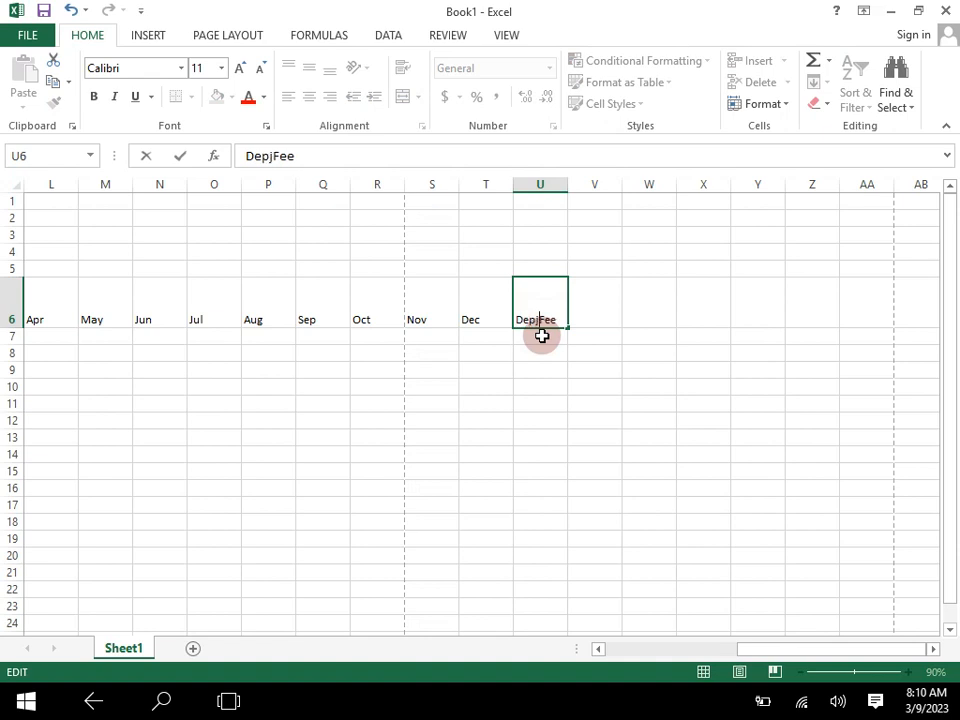
key(BackSpace)
text(osit)
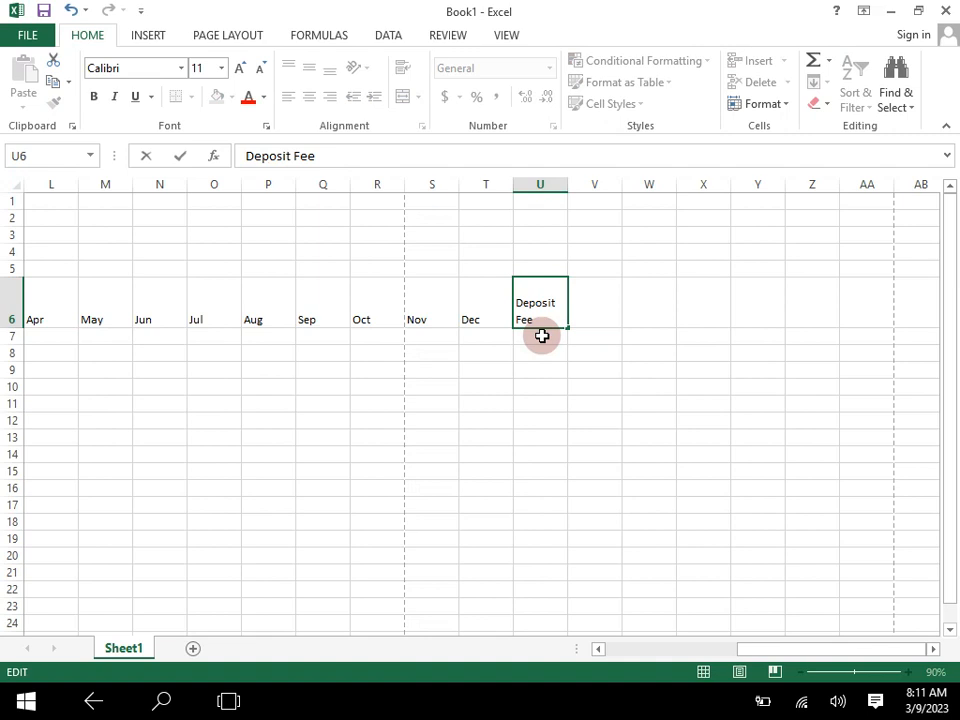
click(584, 316)
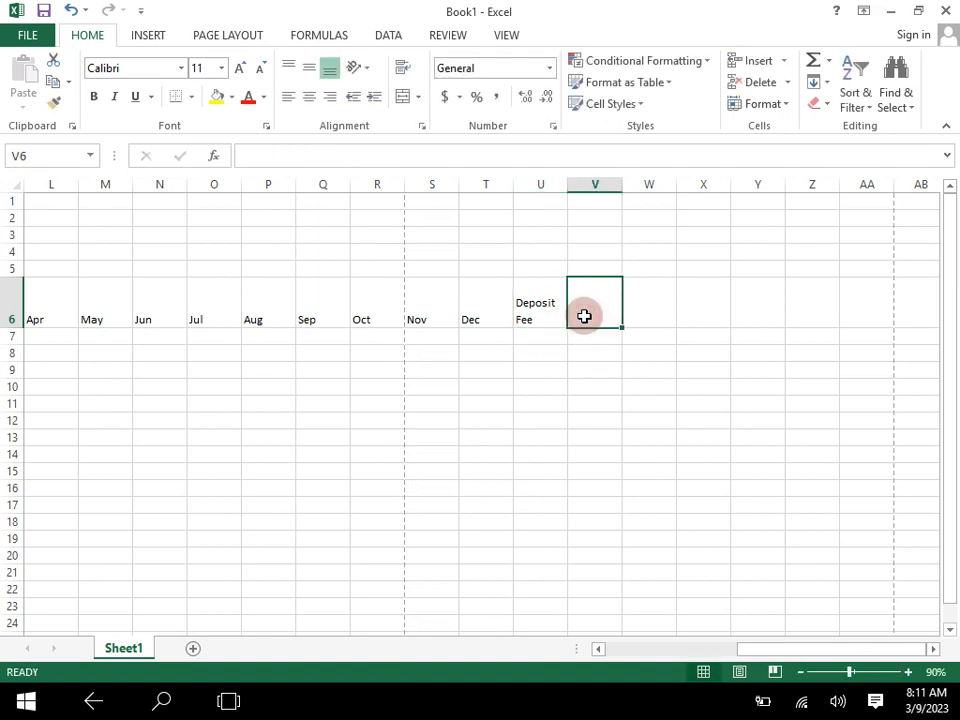
- Enter the heading "Total Deposit in Amount" in cell V6, with a line break before "in", and widen column V to fit "Total Deposit" on one line
text(Depo)
key(BackSpace)
key(BackSpace)
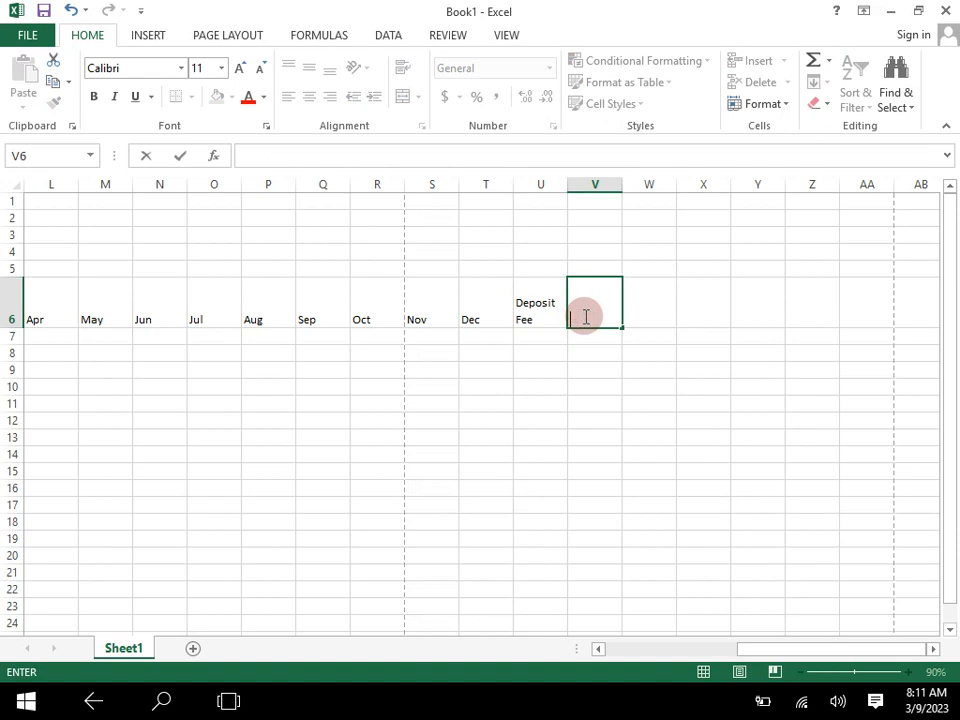
text(Total Depos)
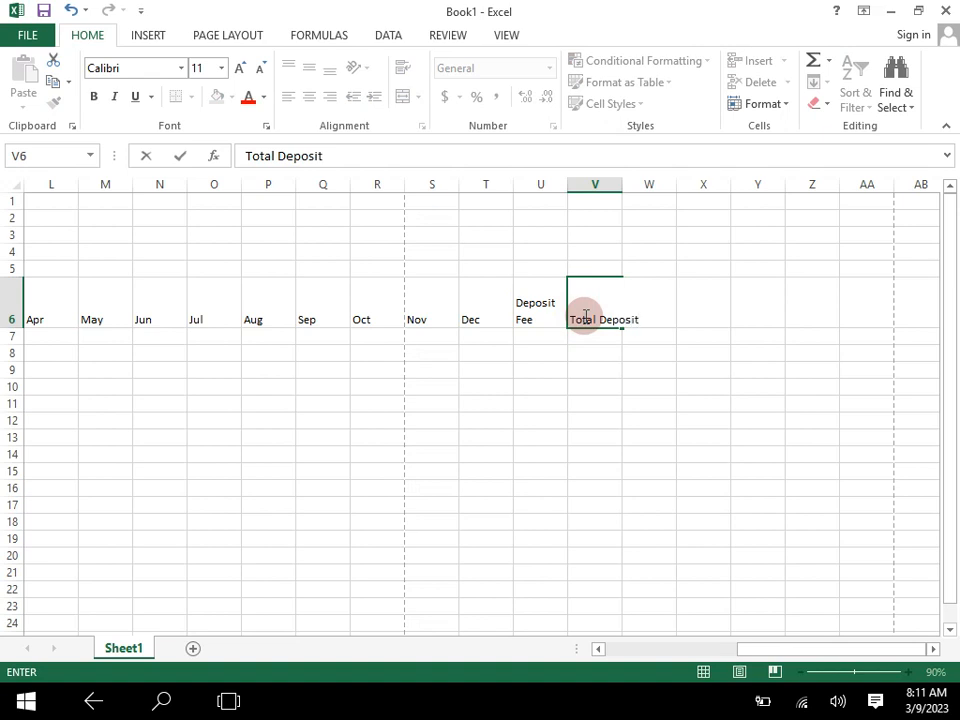
text(it)
key(alt+Return)
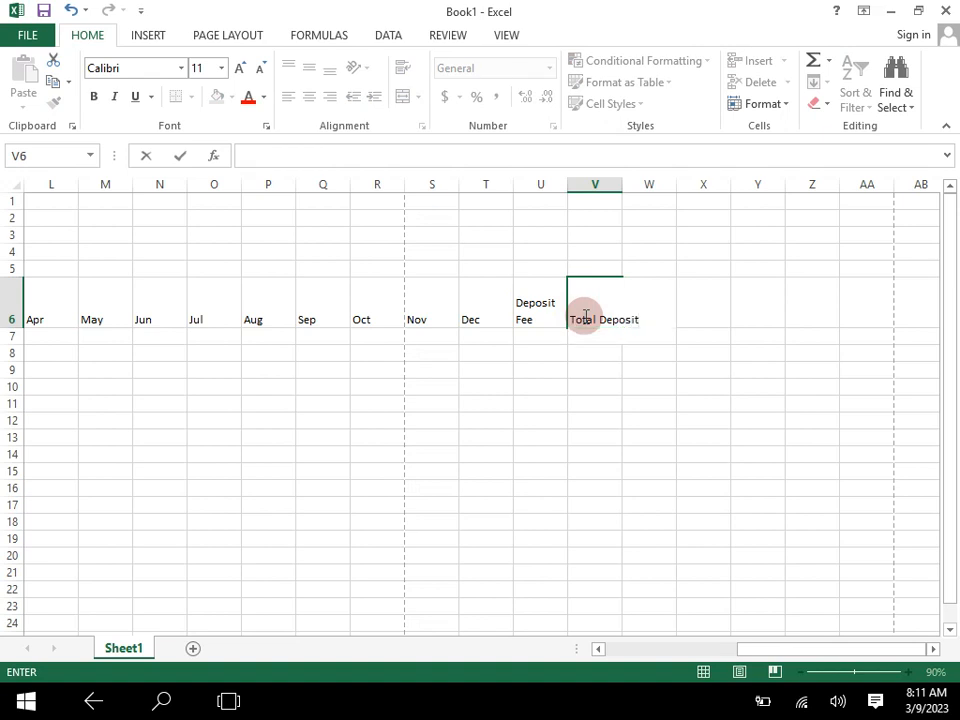
text(Ampoun)
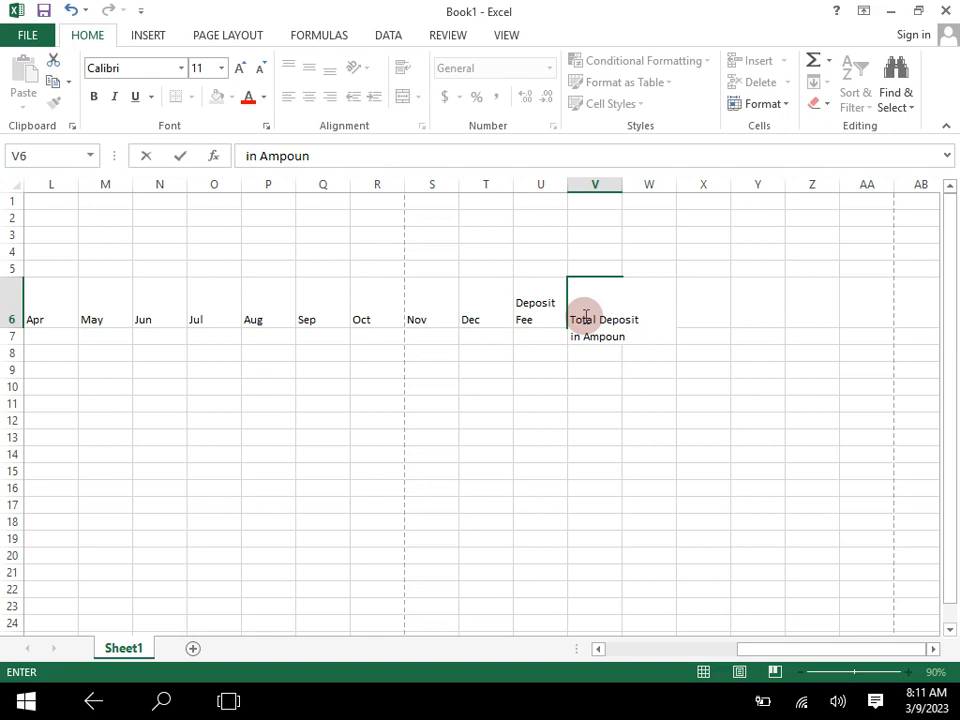
text(tyount)
key(Tab)
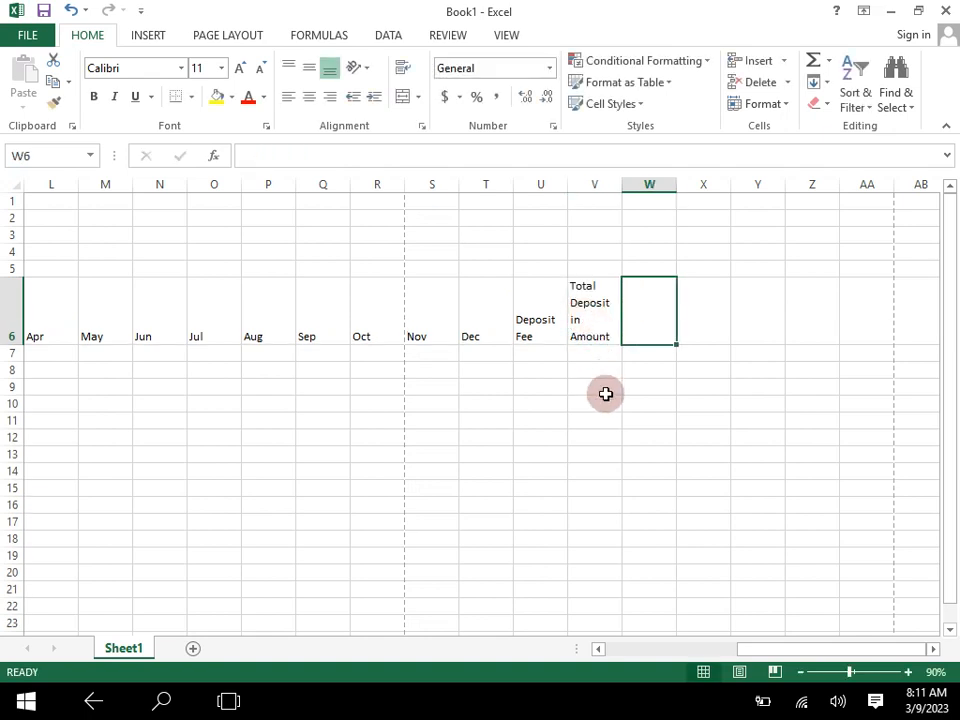
drag(617, 189, 641, 186)
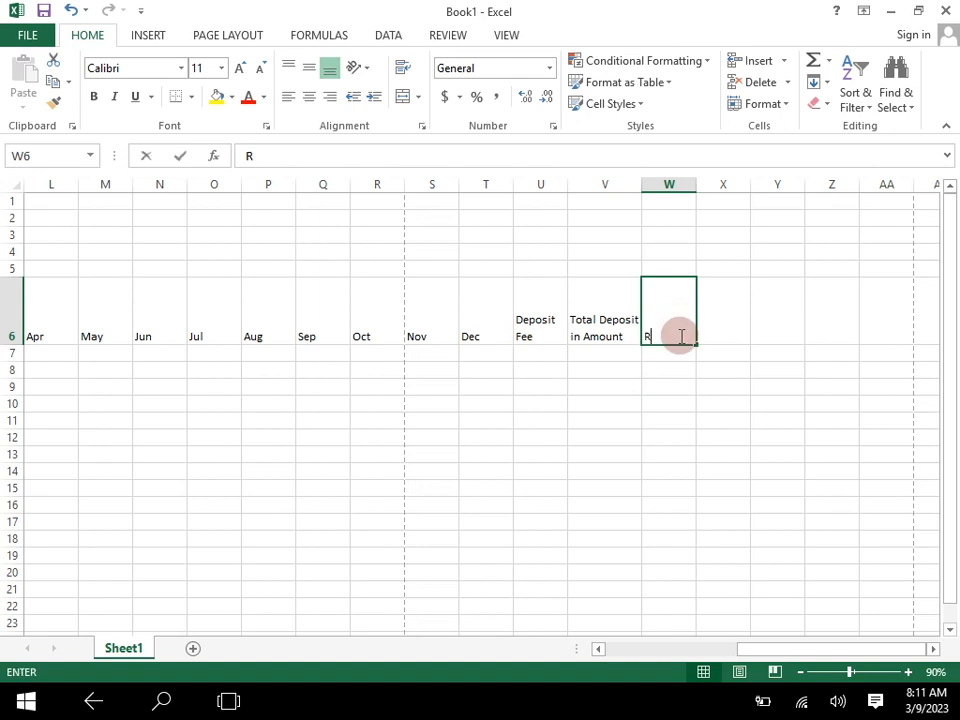
- Enter the heading "Remaining Amount" in cell W6, with a line break before "Amount", and widen column W so "Remaining" fits on one line
text(Remaining)
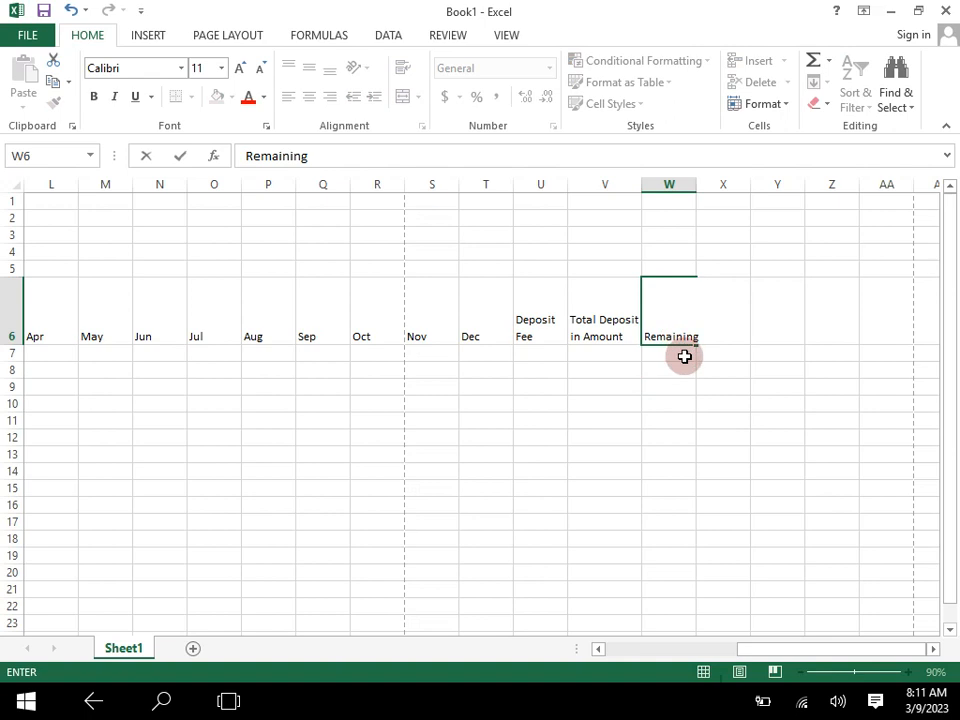
key(alt+Return)
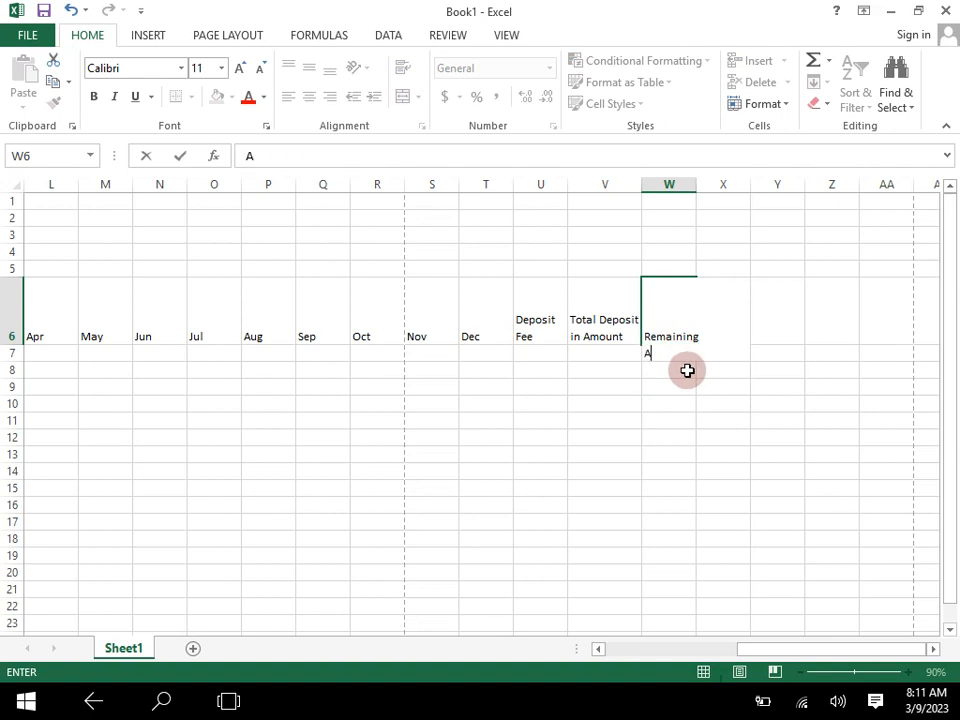
text(Amount)
drag(686, 377, 689, 378)
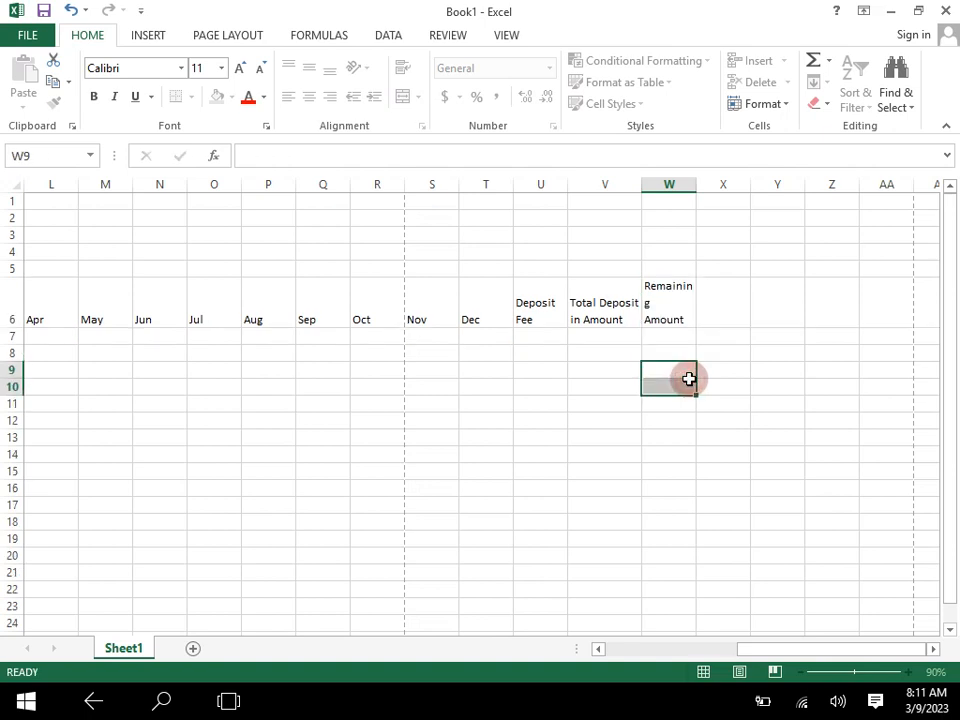
drag(697, 182, 707, 184)
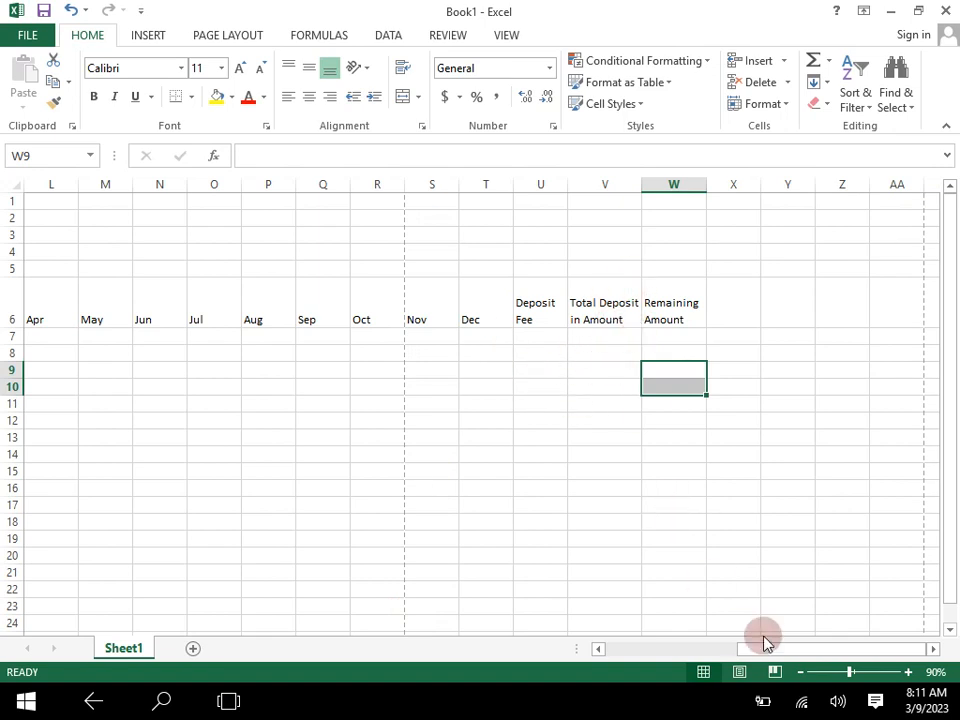
- Widen column G so "Total Fees" fits on one line, and reduce the height of row 6 to two text lines
drag(770, 653, 600, 673)
drag(403, 180, 419, 178)
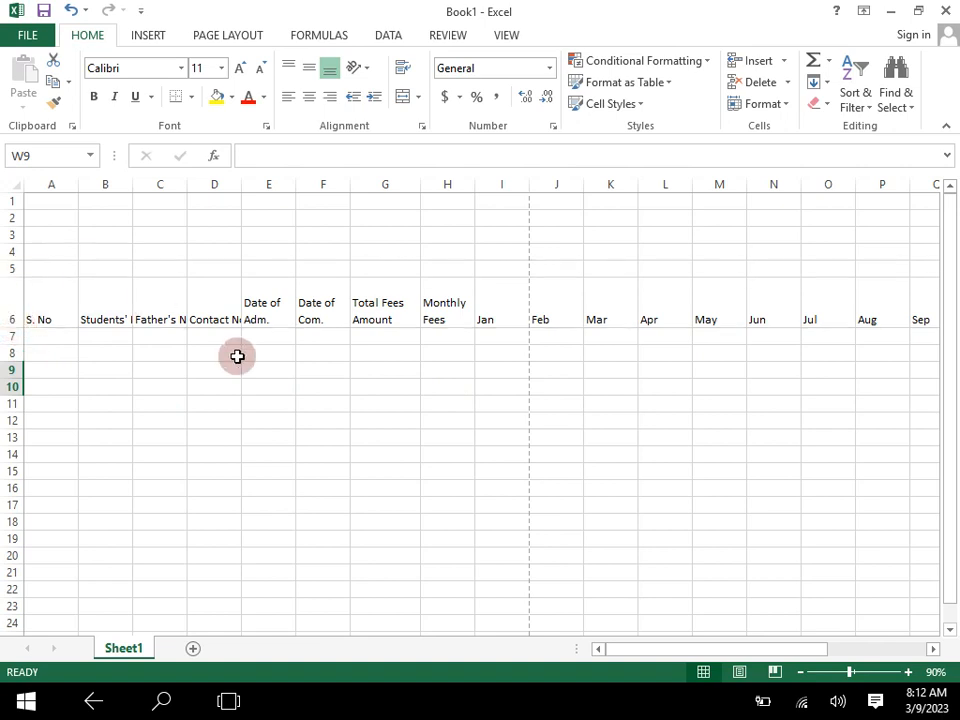
drag(658, 648, 507, 651)
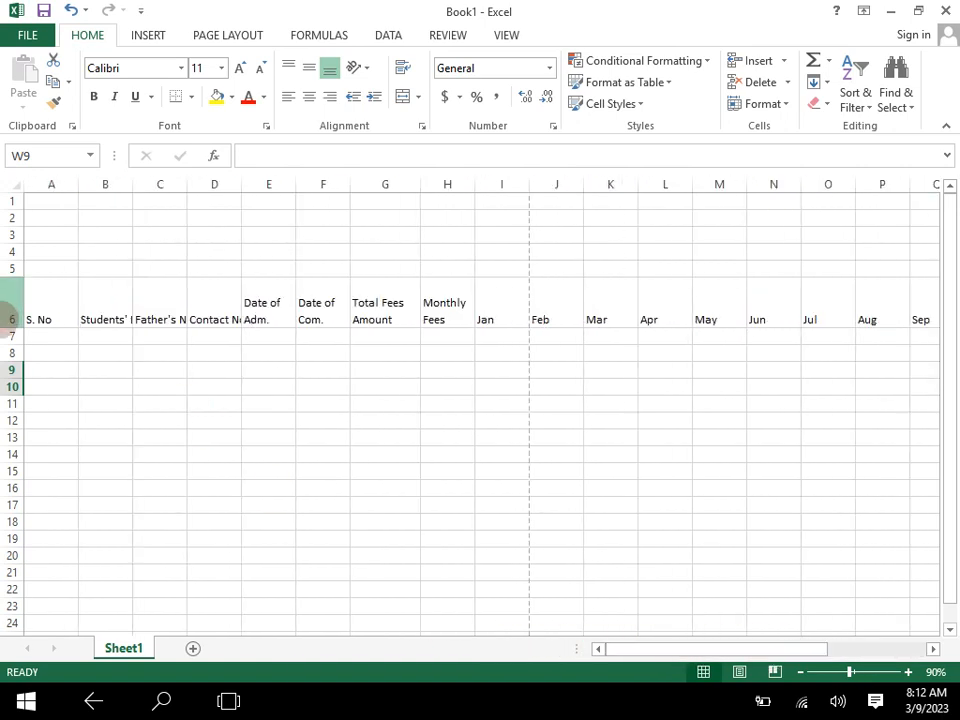
drag(13, 327, 13, 310)
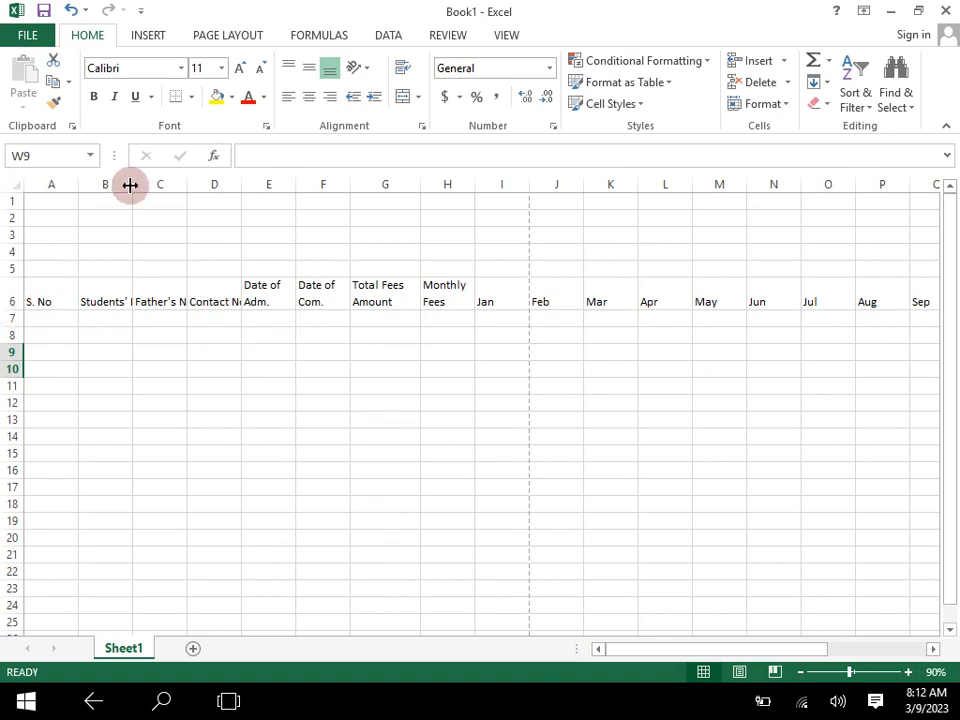
- Narrow column A slightly and fit the widths of columns B and C to the headings "Students' Names" and "Father's Name"
drag(79, 185, 200, 200)
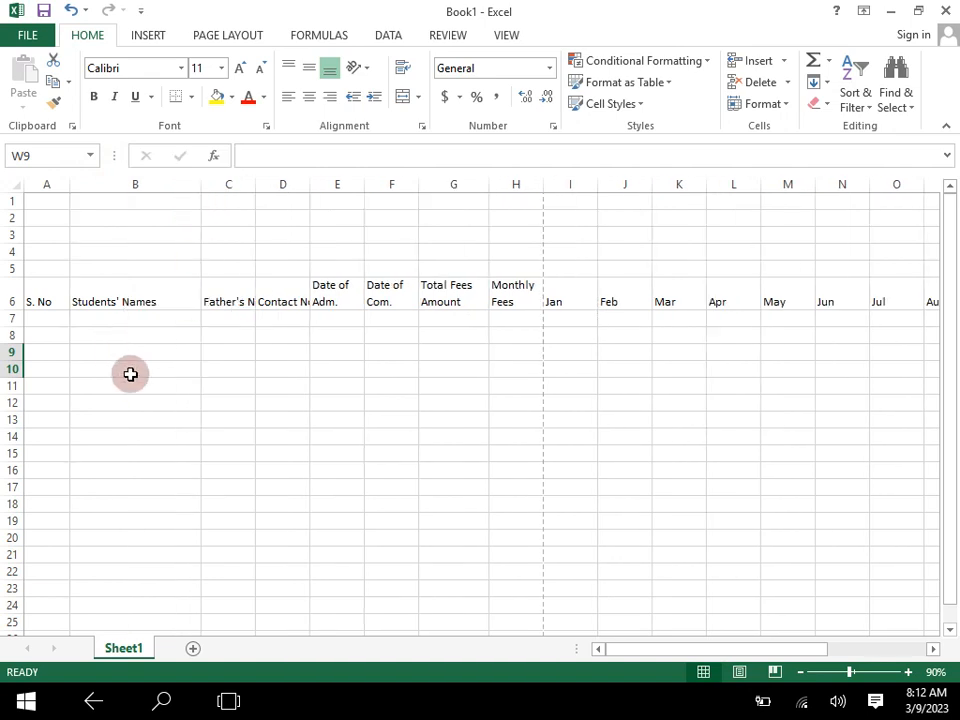
drag(254, 183, 303, 191)
drag(199, 190, 199, 190)
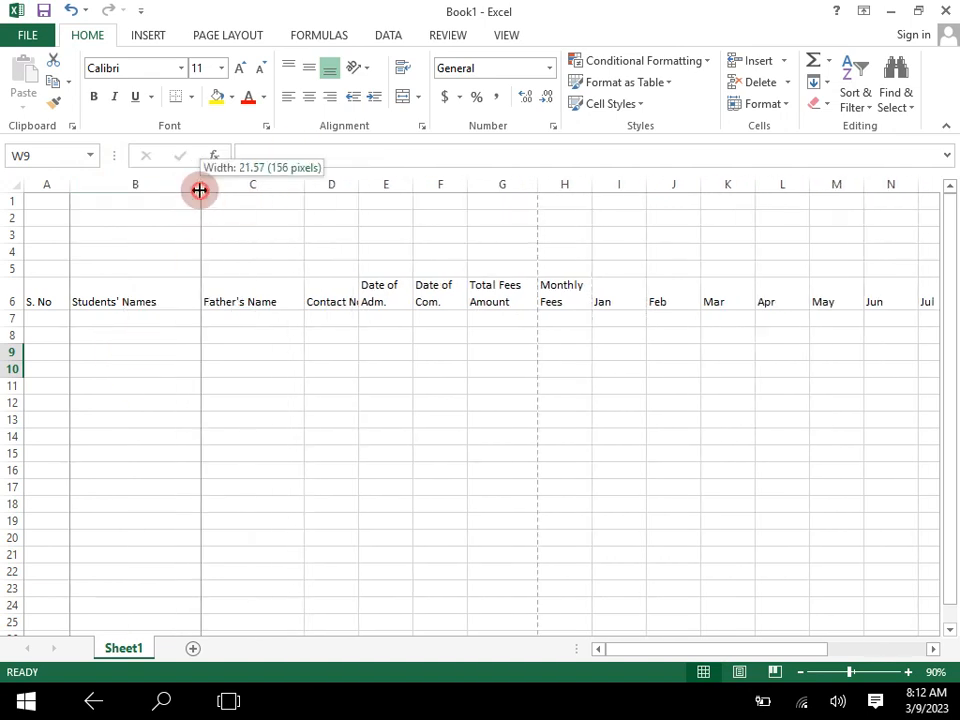
double_click(199, 190)
double_click(267, 188)
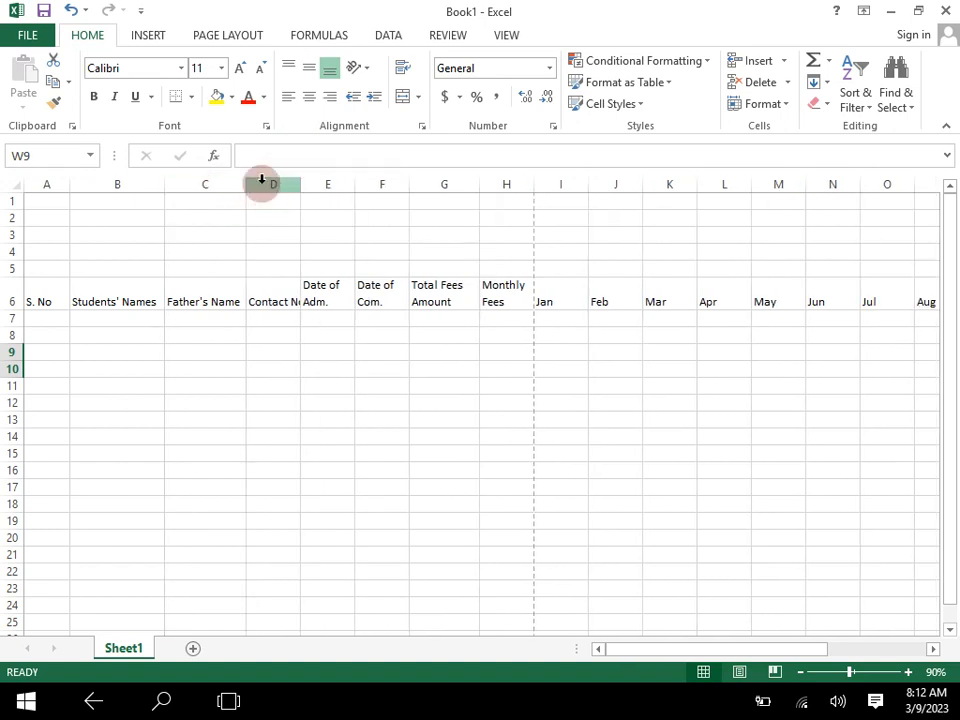
- Widen column C slightly and widen column D so "Contact No" fits with spare room
drag(246, 186, 253, 186)
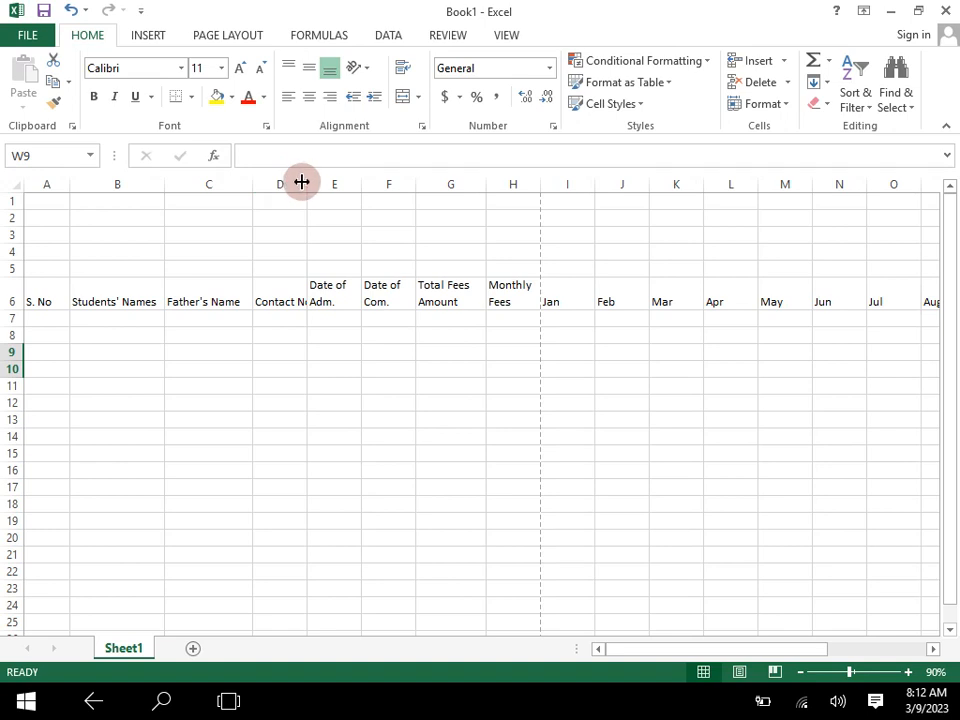
double_click(307, 183)
drag(313, 184, 343, 186)
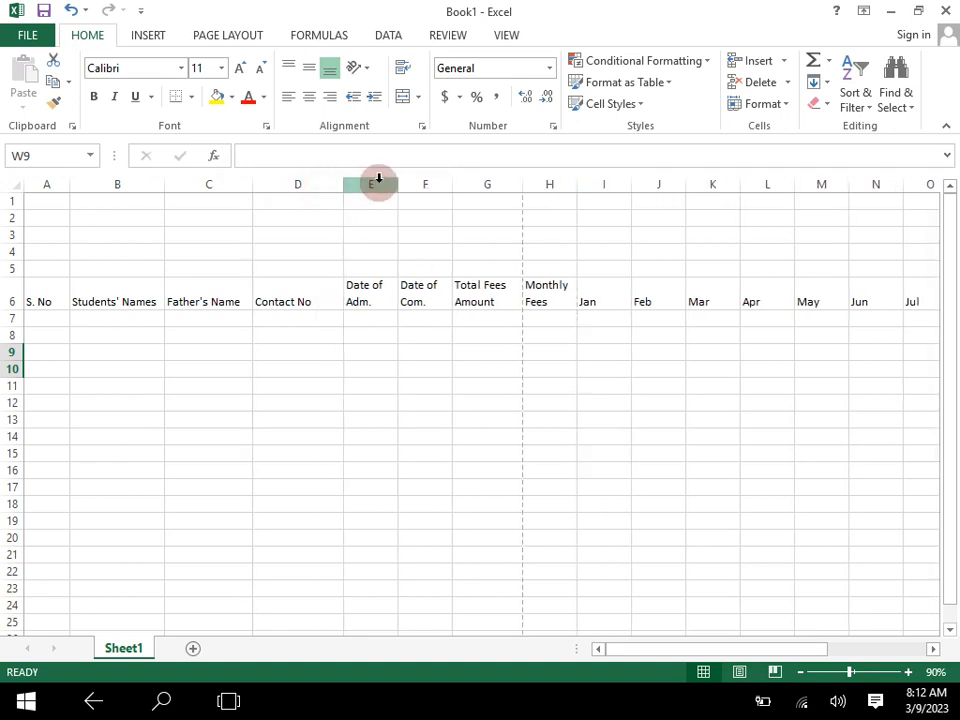
click(294, 313)
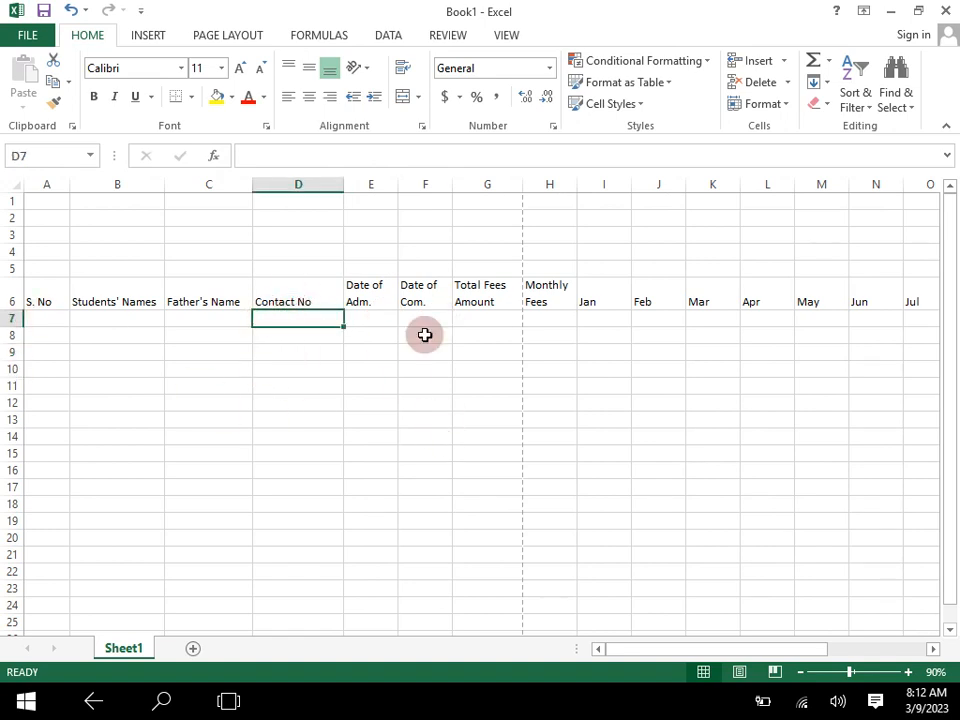
- Centre the two-line headings in E6:H6 horizontally
drag(375, 302, 537, 300)
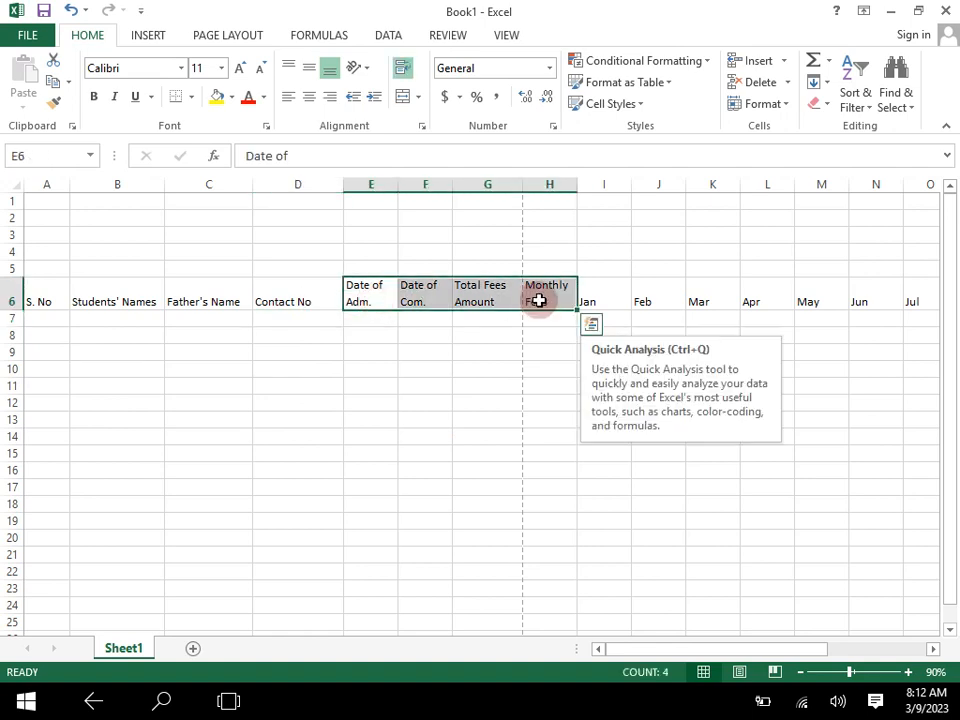
click(310, 95)
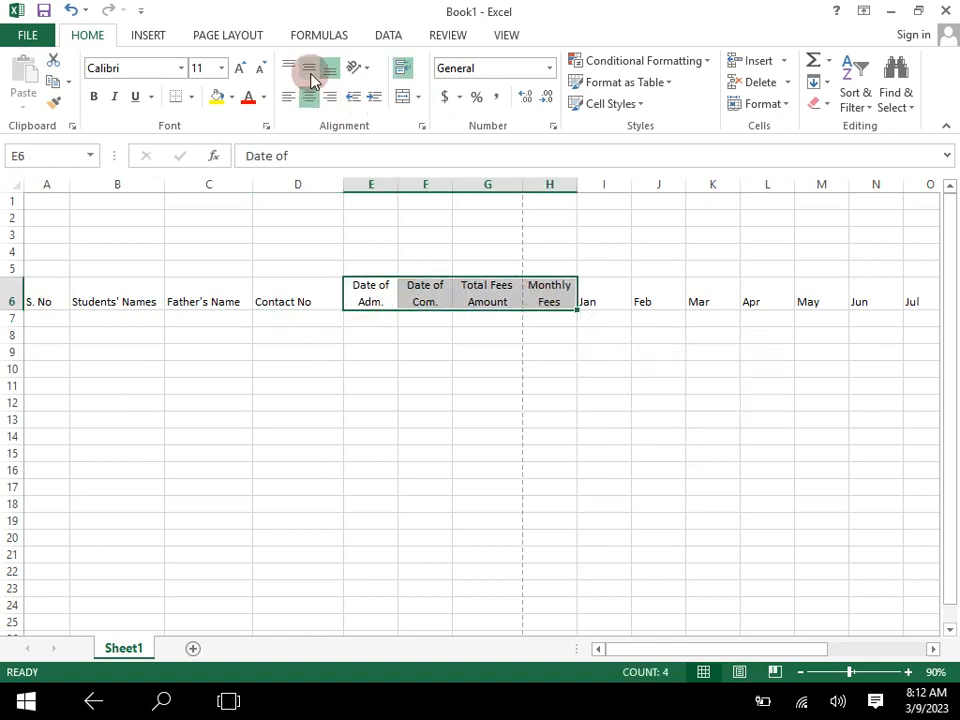
click(591, 455)
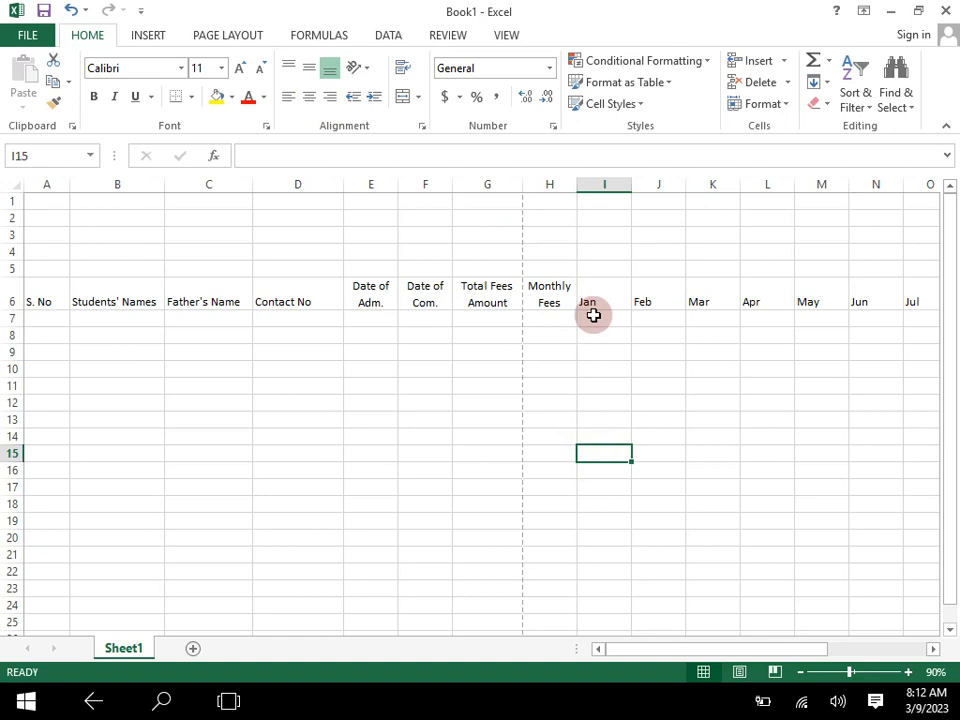
- Centre A6:W7 horizontally, align it to the vertical middle and make it bold
drag(47, 285, 819, 317)
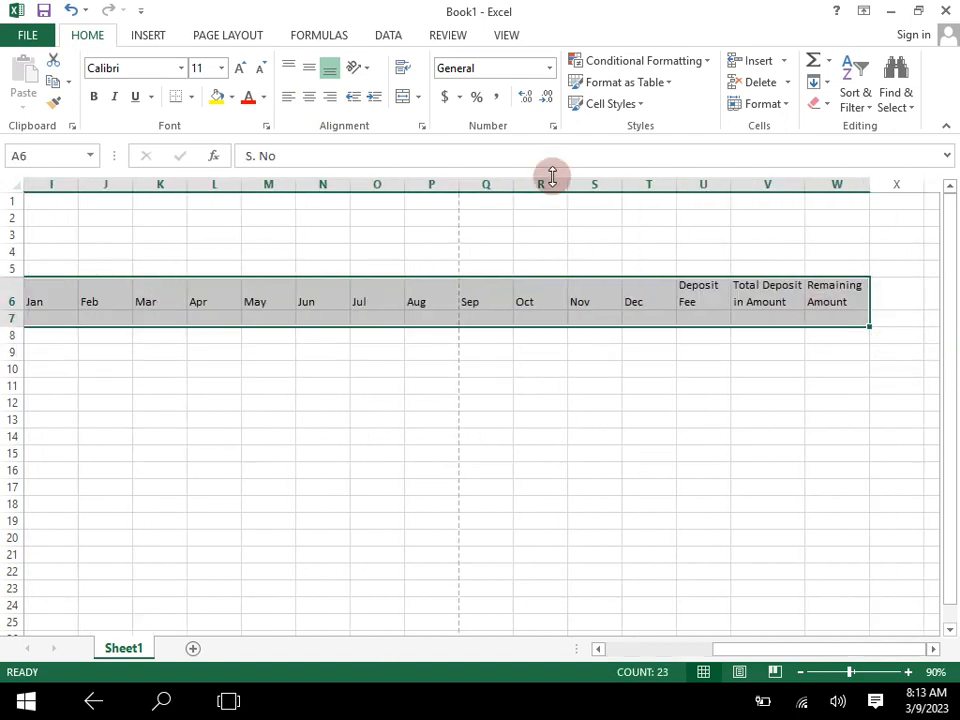
click(309, 68)
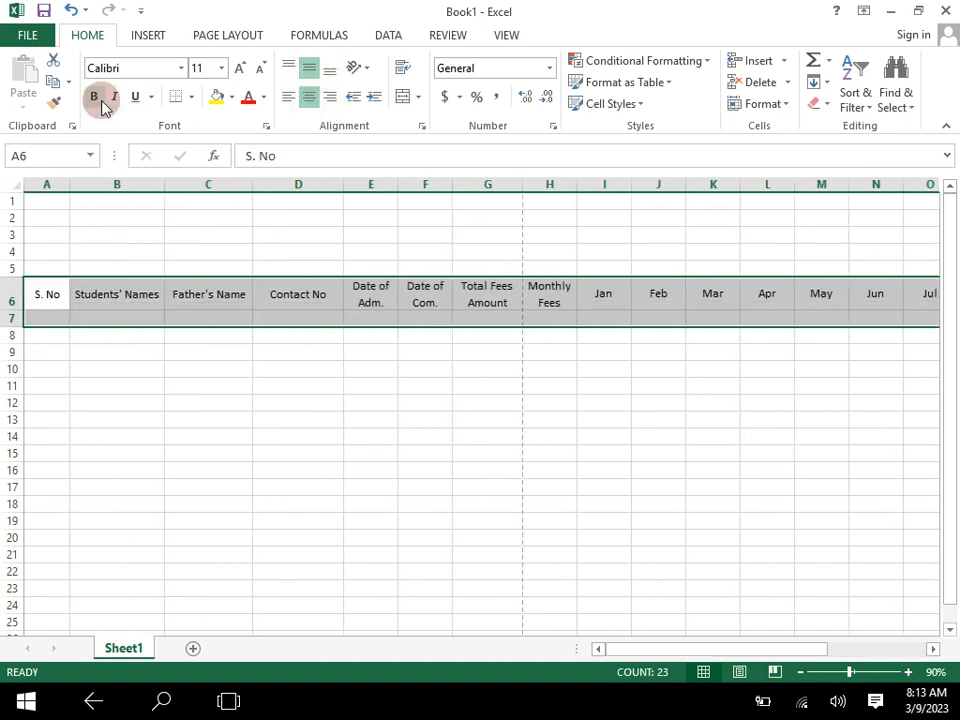
click(424, 450)
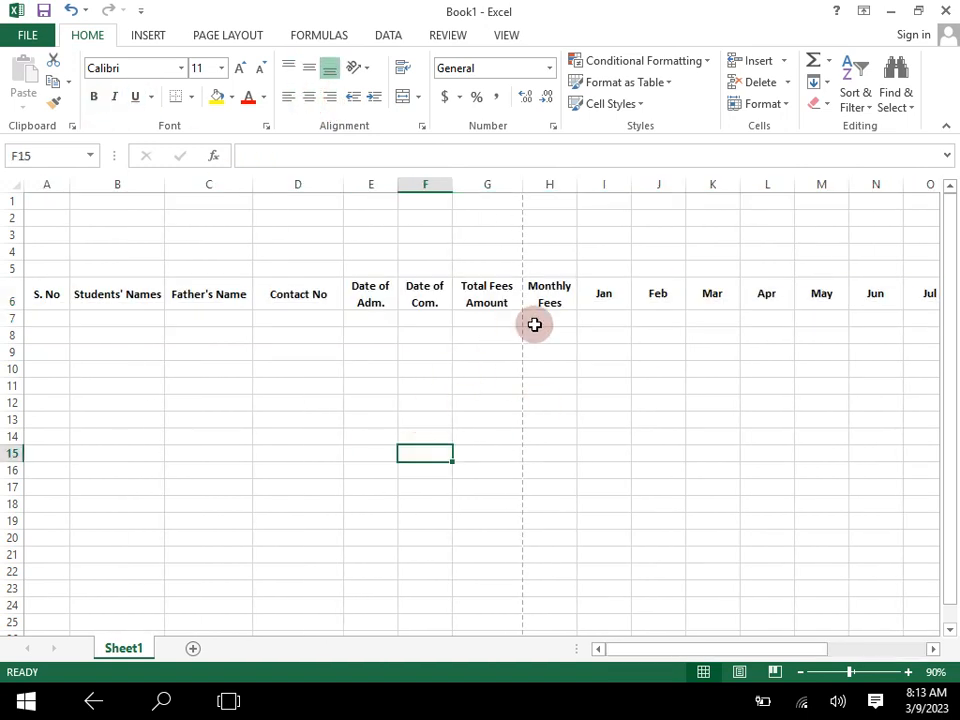
- Apply all borders to the table range A6:W23
drag(30, 298, 814, 577)
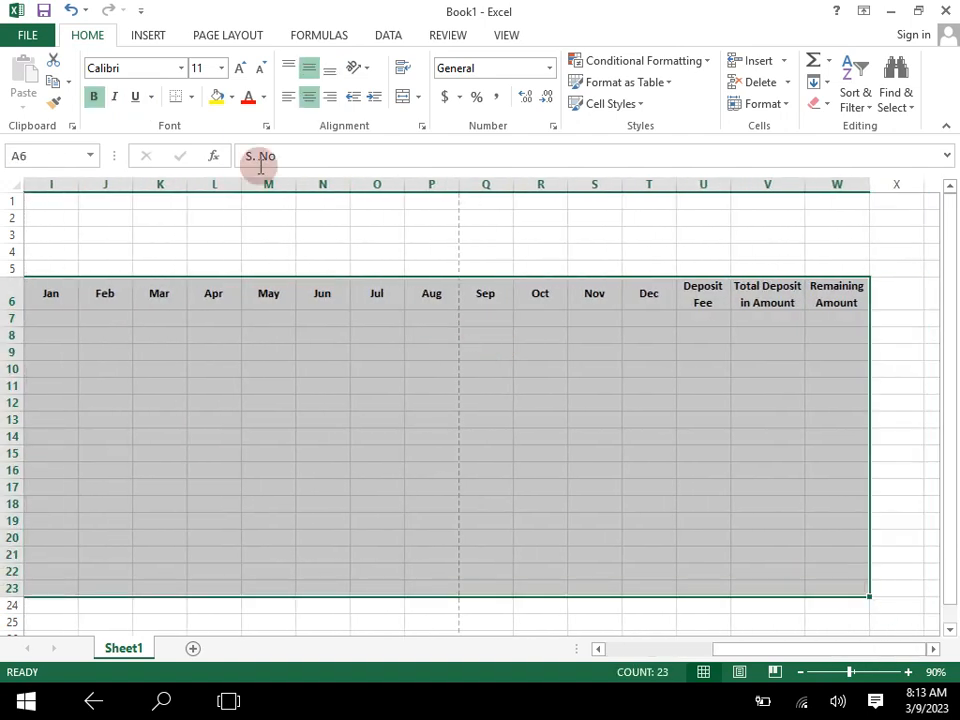
click(192, 100)
click(214, 255)
scroll(401, 379, left, 5)
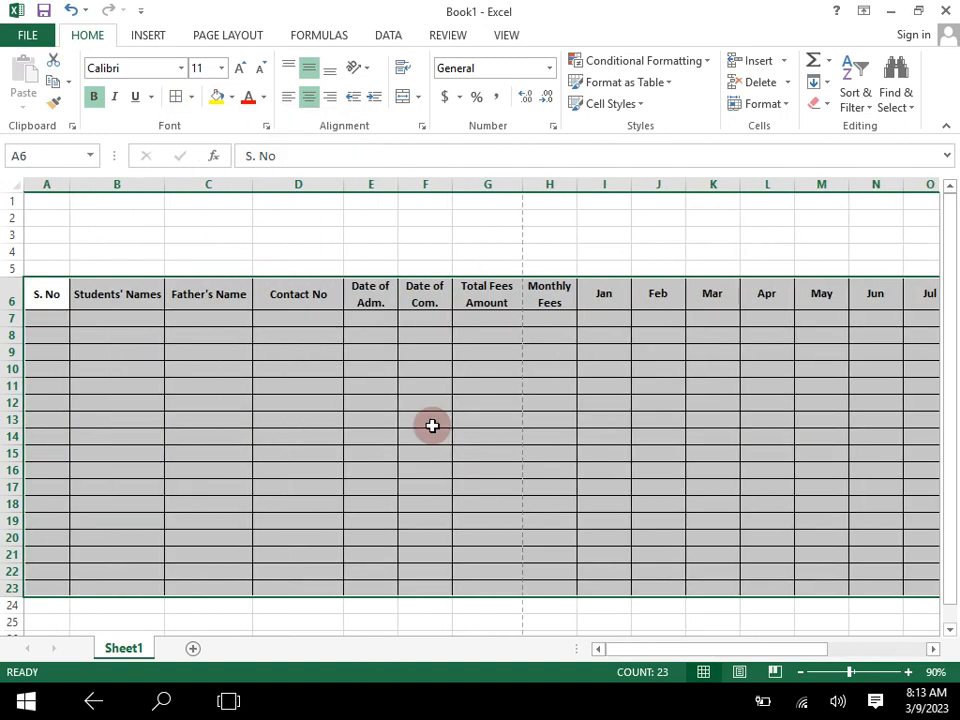
click(356, 383)
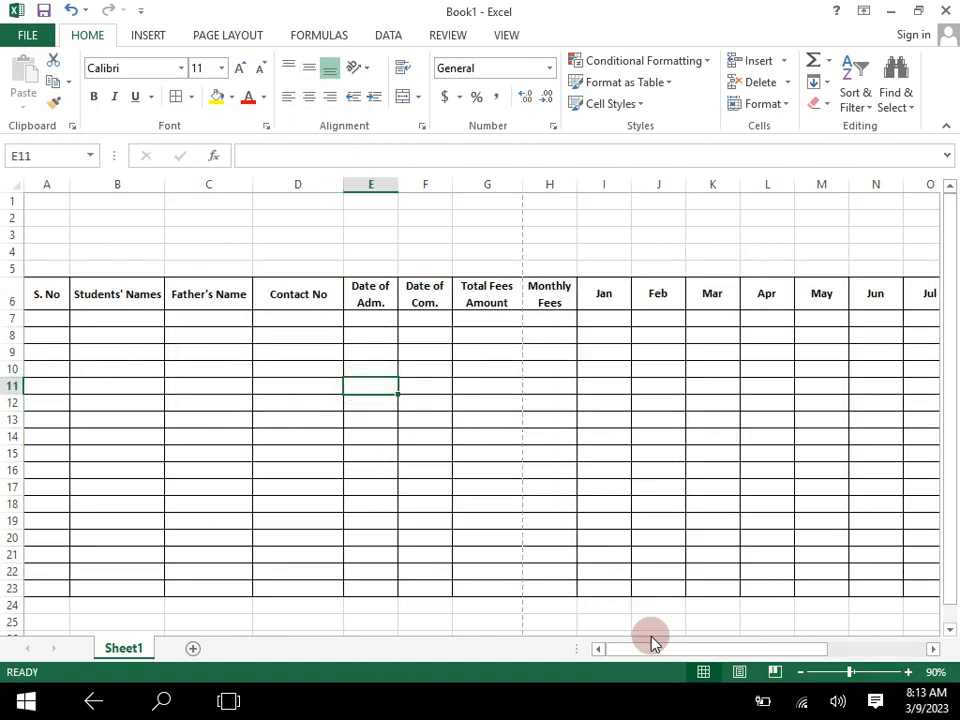
- Fill the heading row A6:W6 with a light gold theme colour
drag(50, 295, 855, 302)
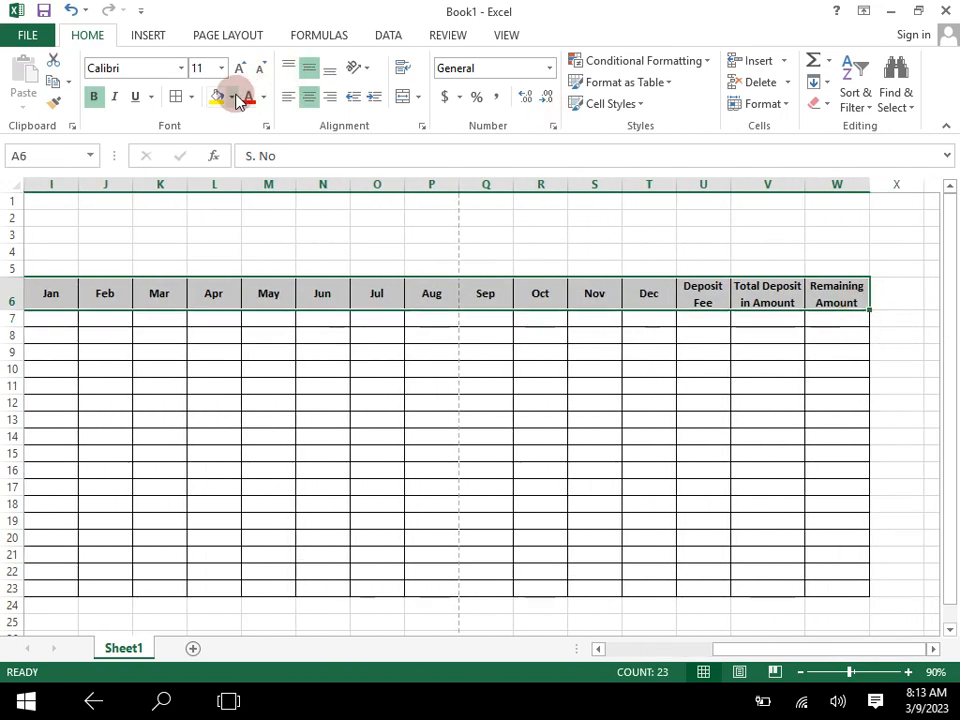
click(234, 97)
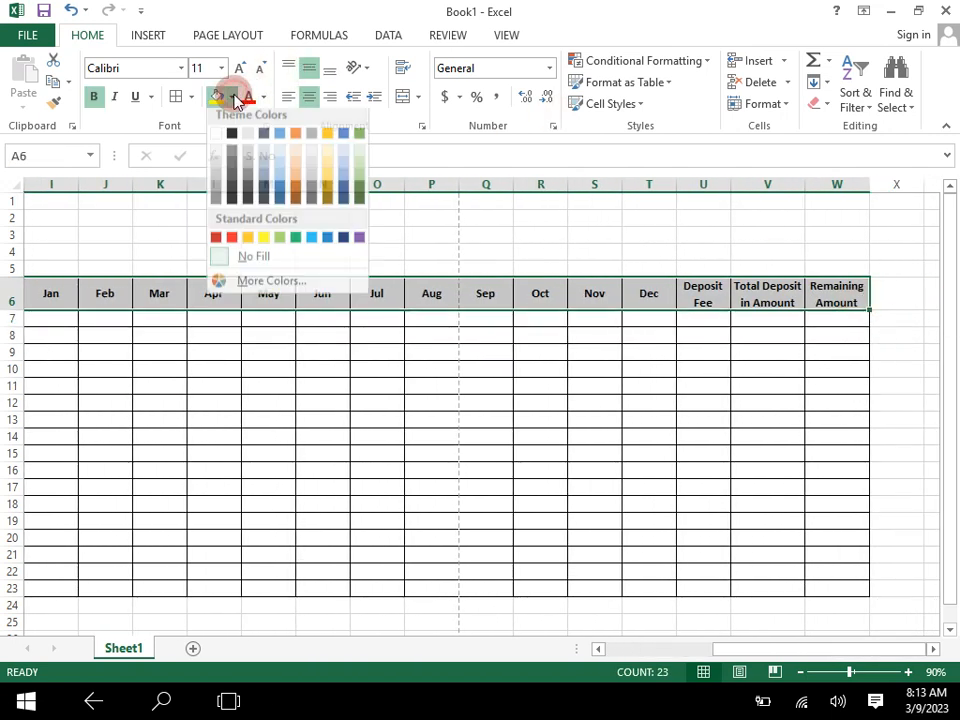
click(329, 166)
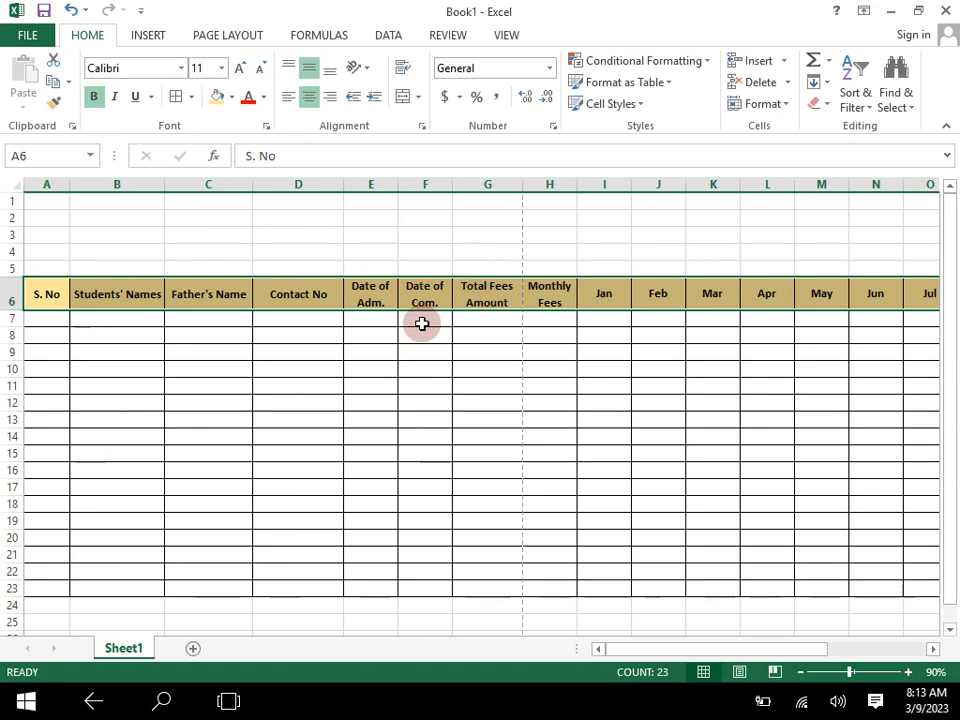
click(45, 321)
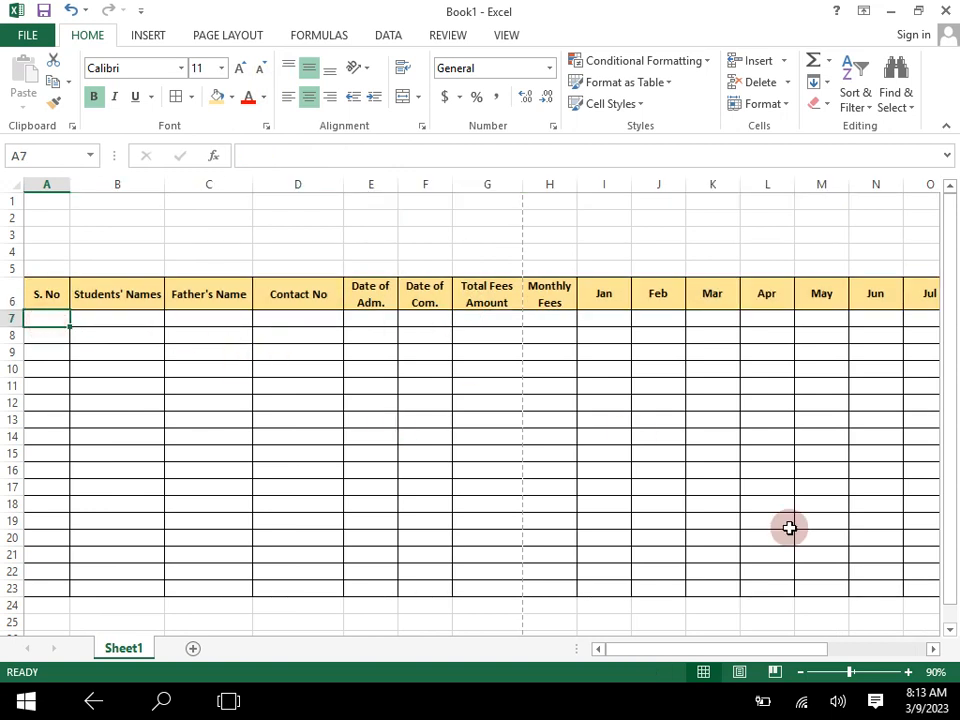
- Merge and centre cells A1:W1 above the table
click(908, 672)
click(908, 672)
click(908, 672)
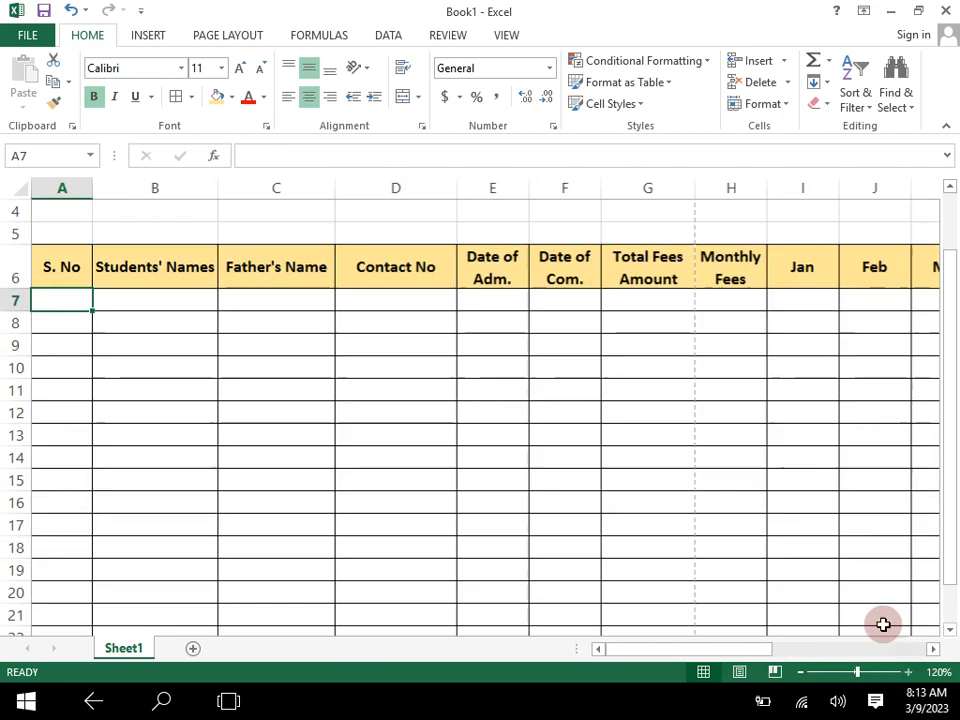
click(803, 673)
click(803, 673)
click(803, 673)
click(803, 673)
click(803, 673)
click(803, 673)
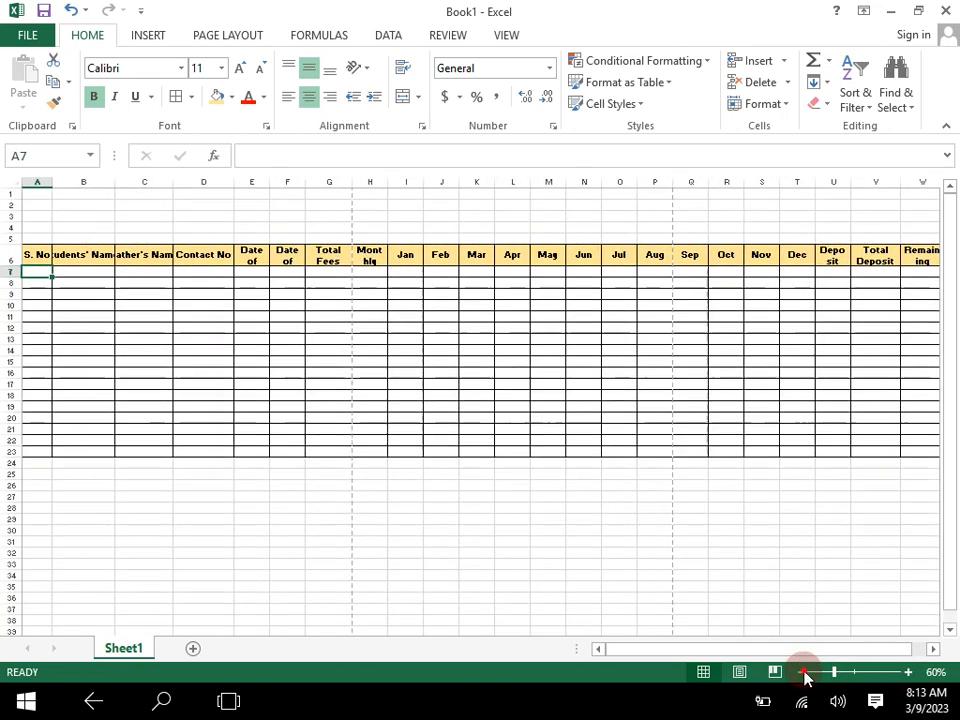
click(803, 673)
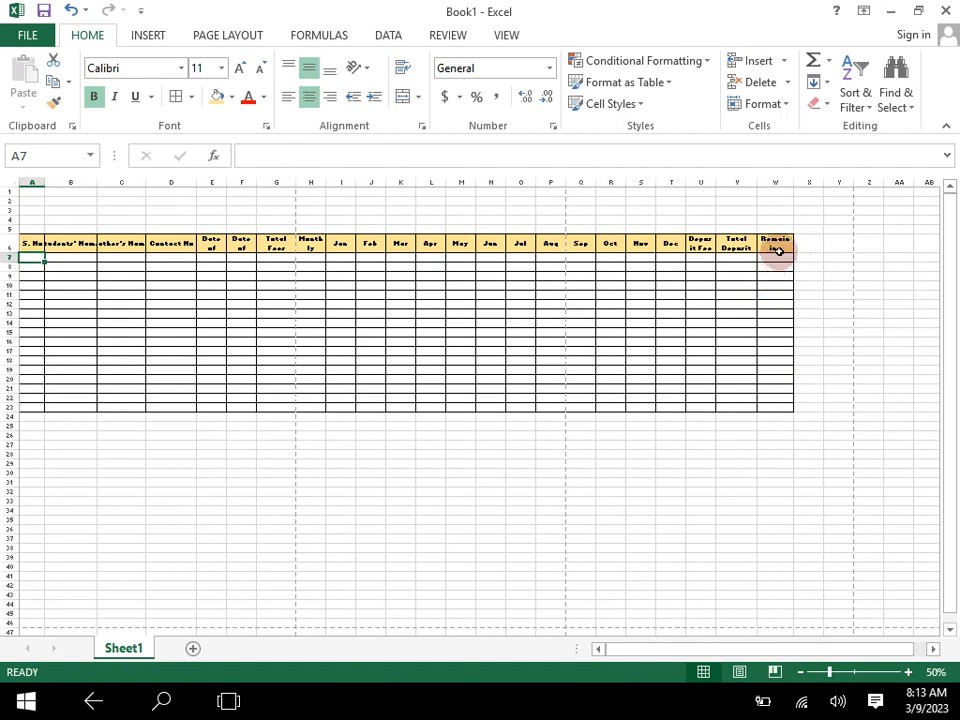
click(908, 672)
click(908, 672)
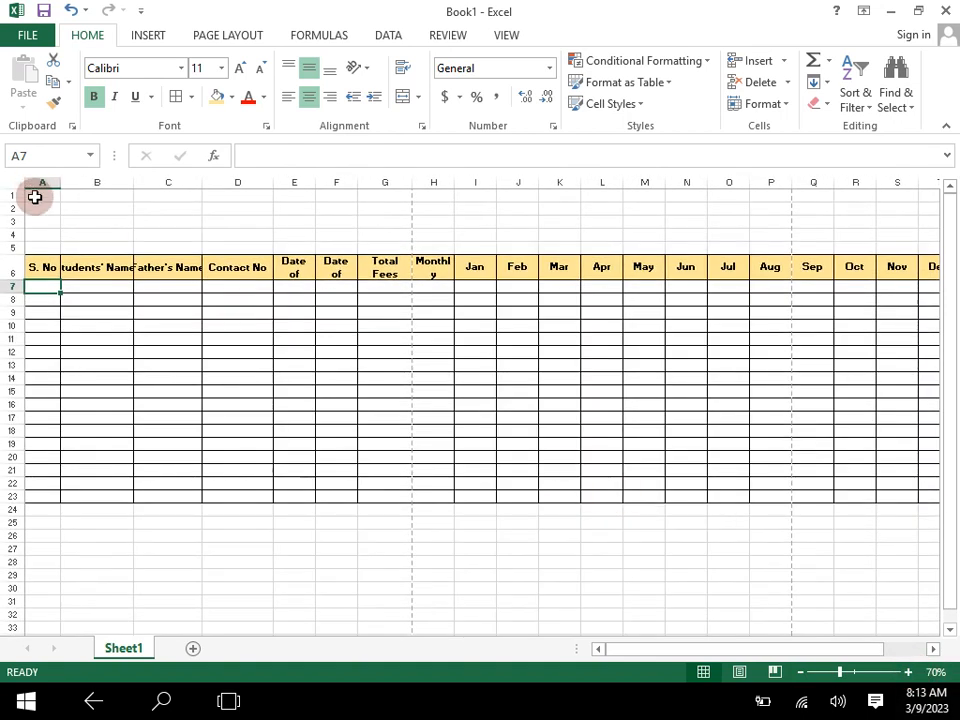
drag(35, 200, 844, 199)
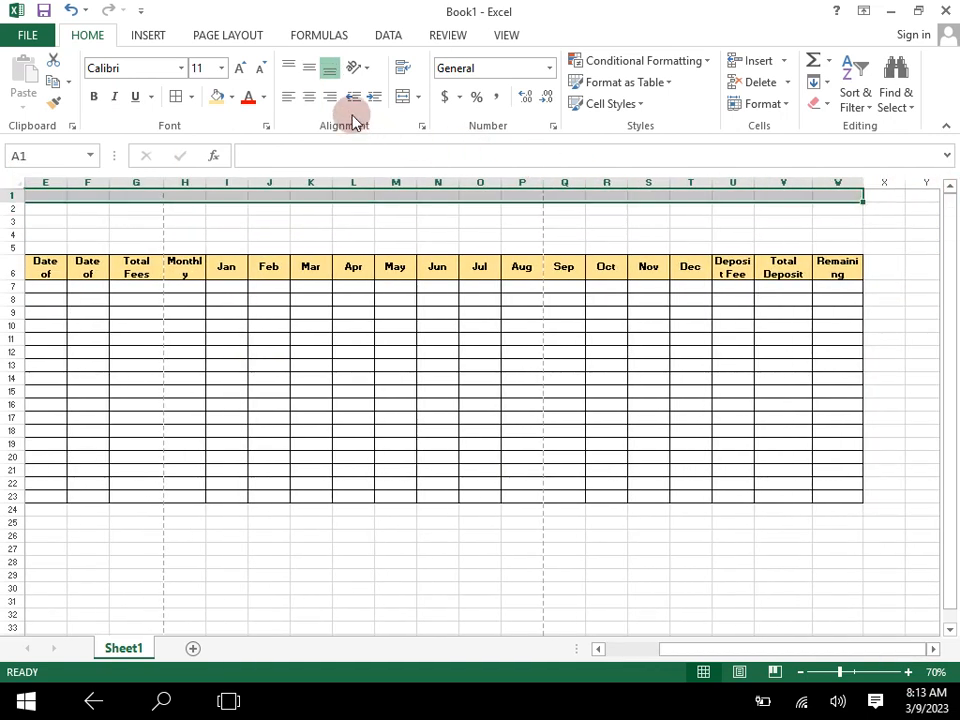
click(419, 97)
click(427, 123)
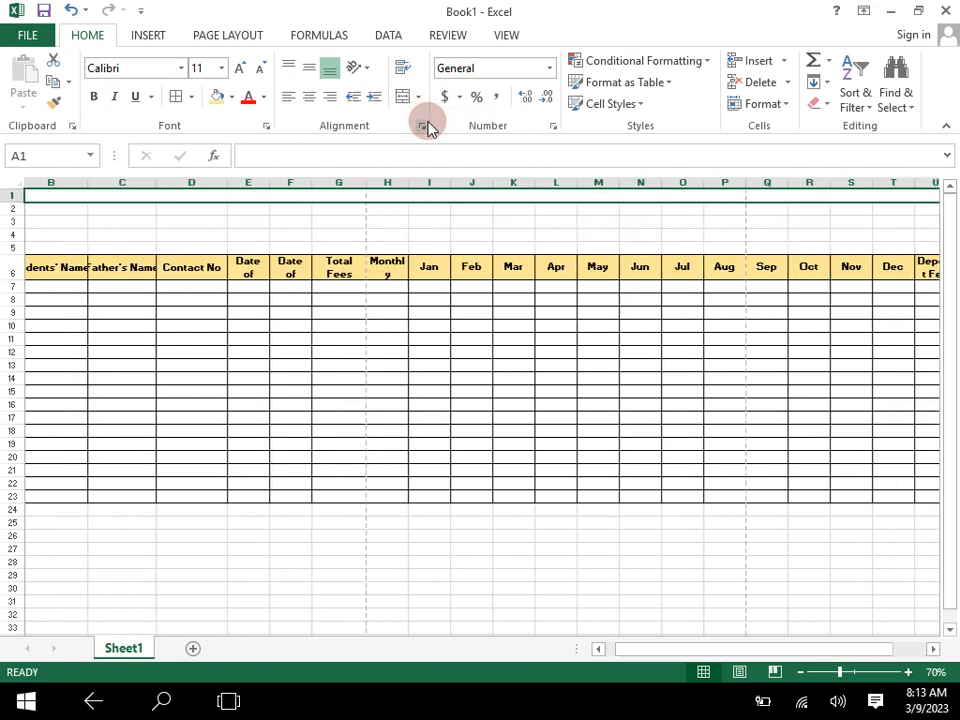
- Enter the title "THE SEVEN STARS ACADEMY" in merged cell A1, with "Students Fee Records" on a second line
drag(306, 205, 306, 197)
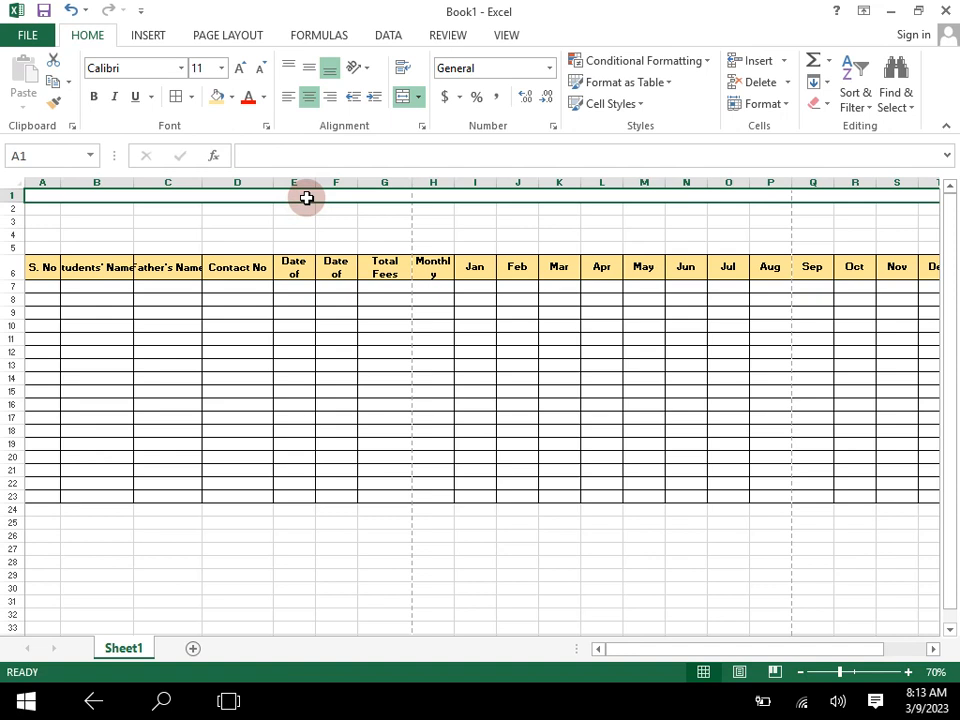
text(THE SEVEN STARS ACADEMY)
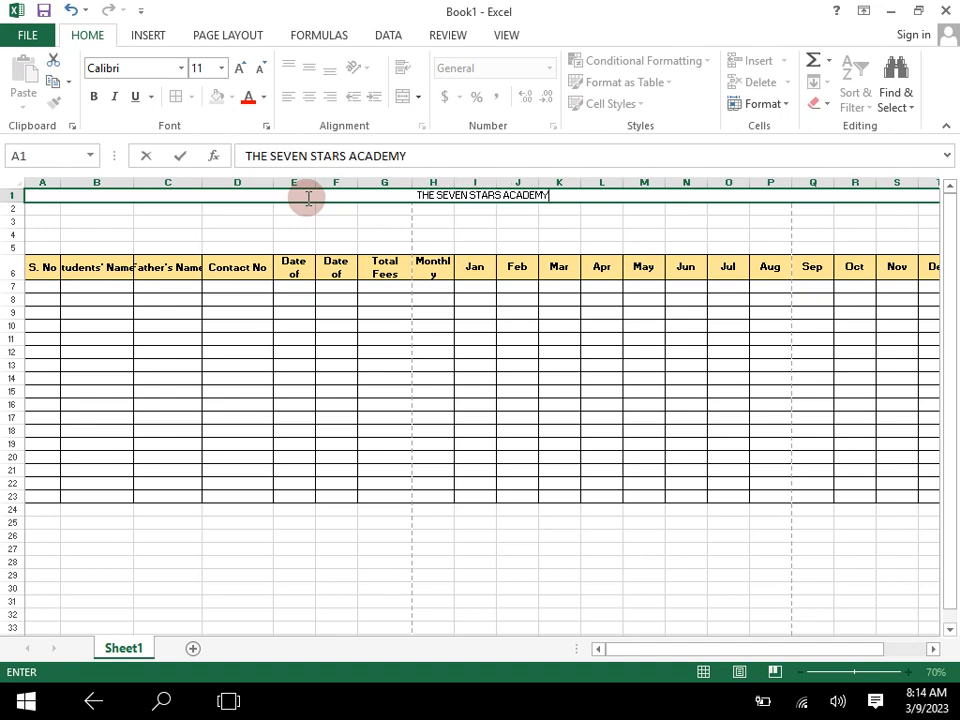
key(alt+Return)
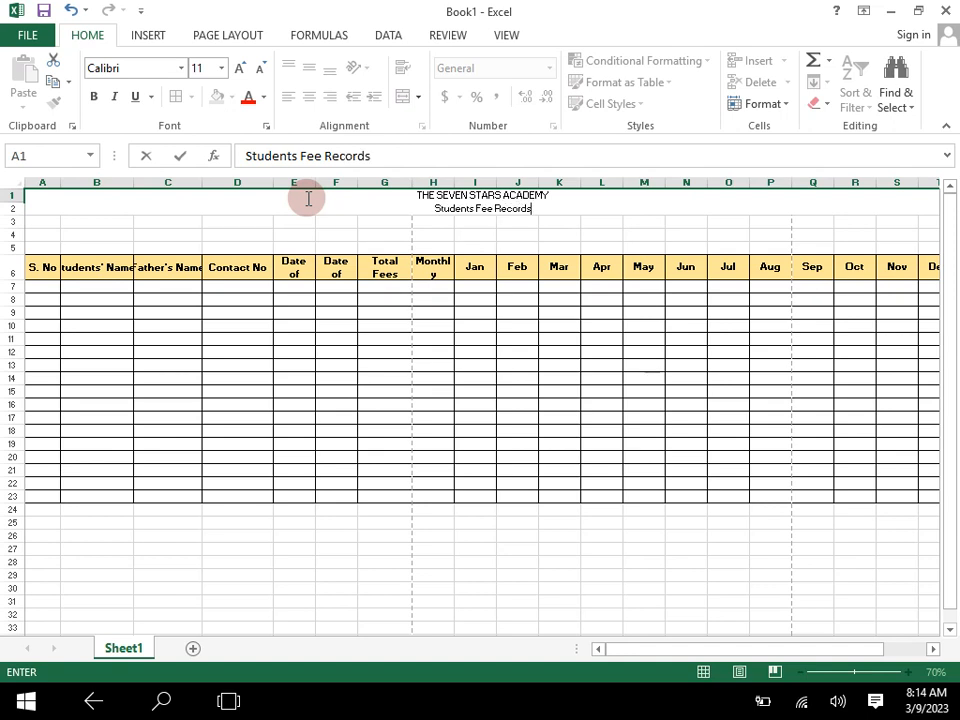
- Change the title's second line to "Student' Fee Record for the Year, 2023"
double_click(472, 208)
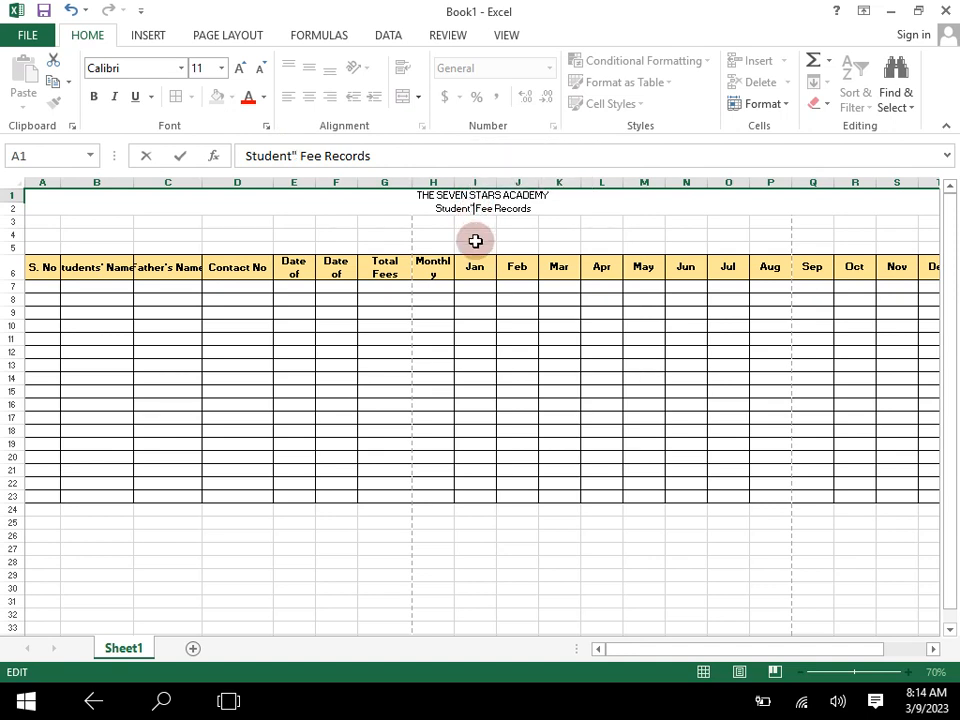
key(BackSpace)
text(')
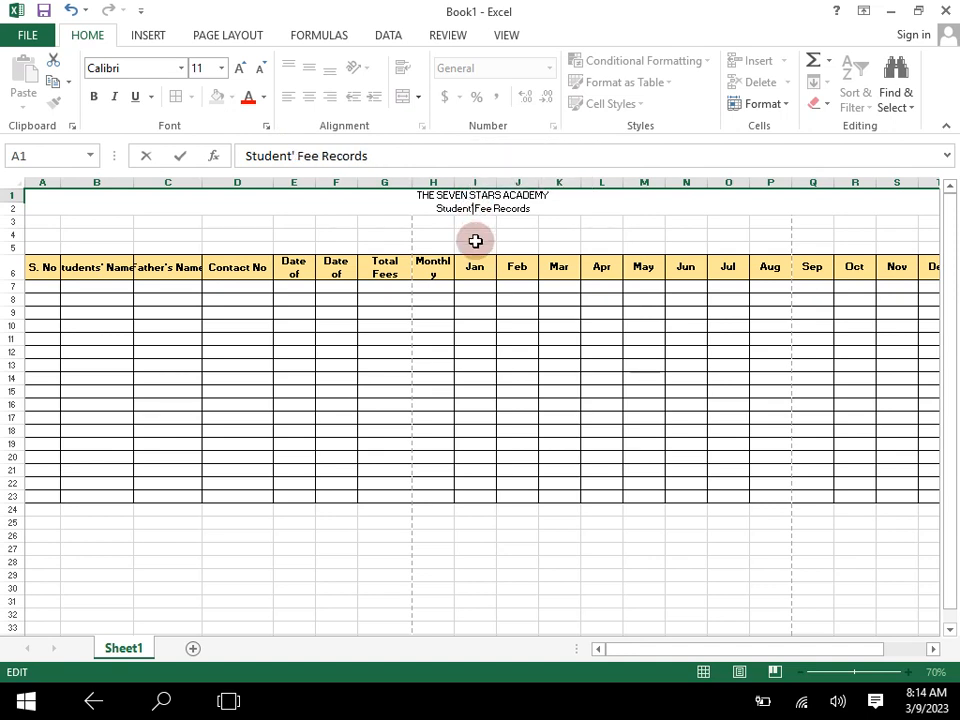
click(533, 212)
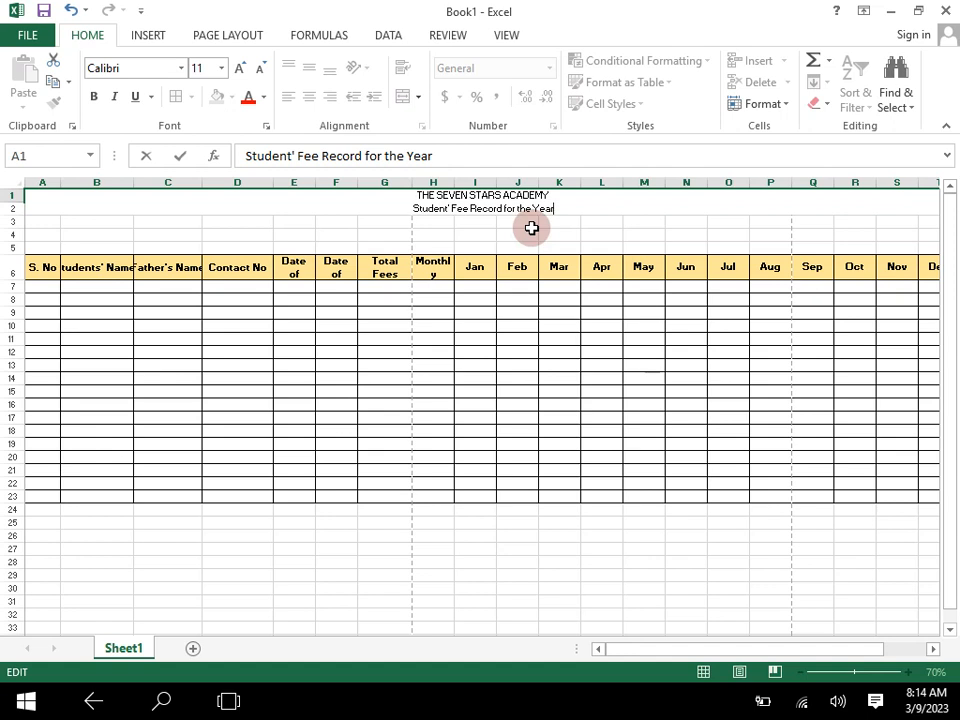
text(023)
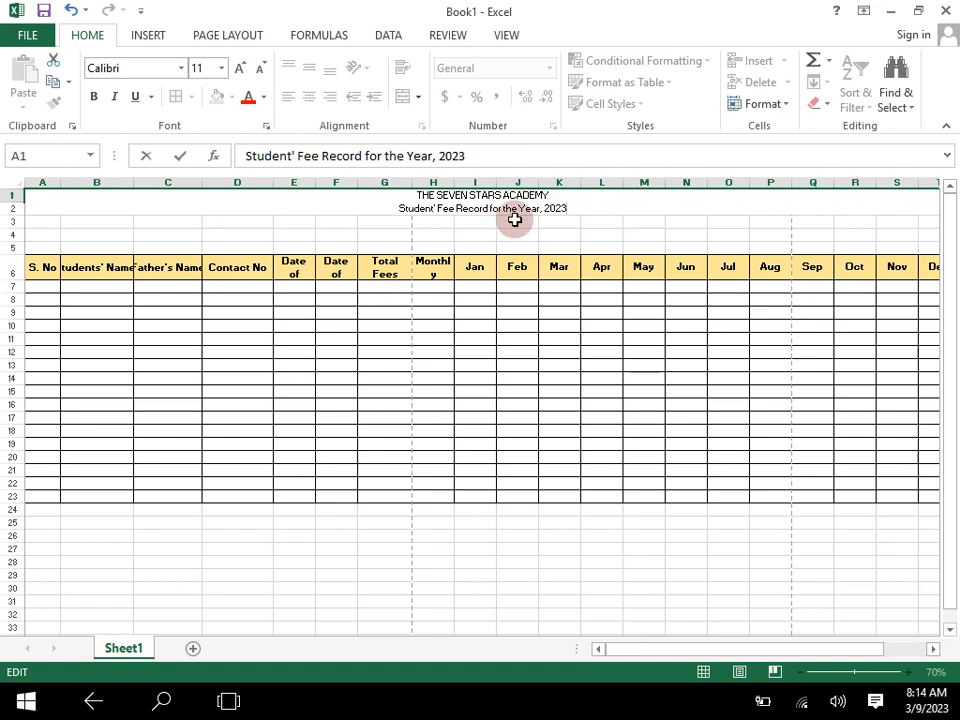
- Insert "Computer" at the start of the title's second line and finish editing merged cell A1
click(400, 208)
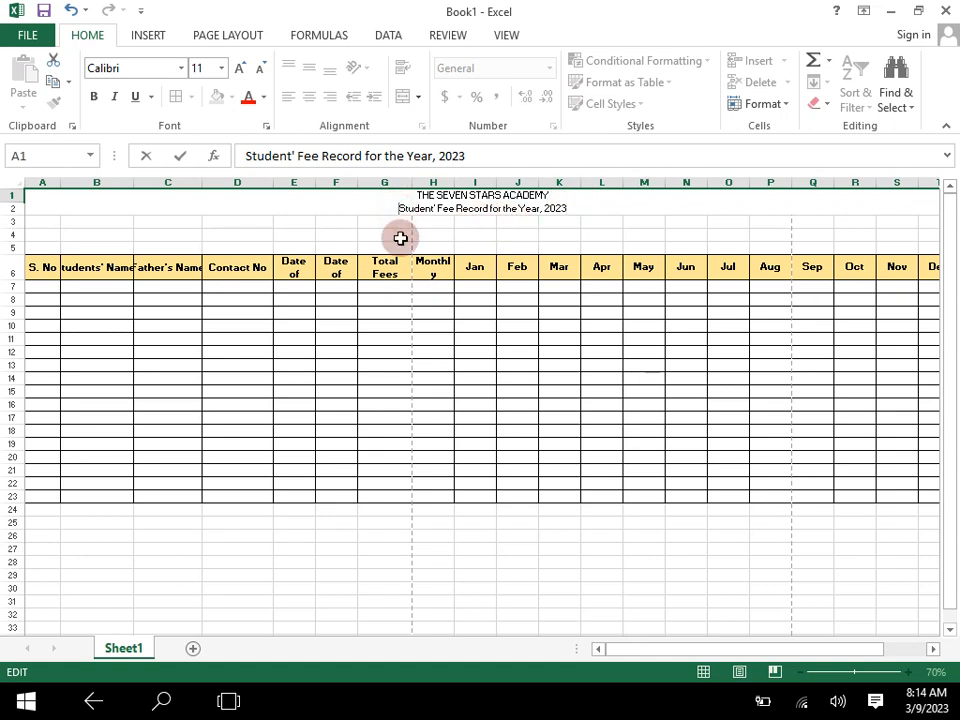
text(Computer)
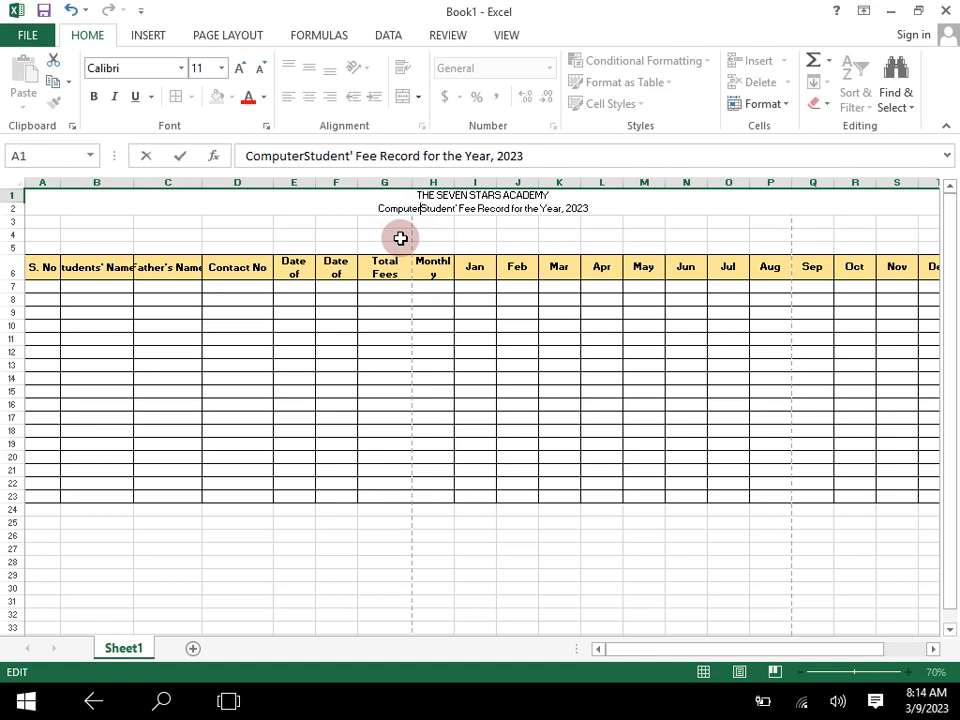
click(463, 294)
click(540, 195)
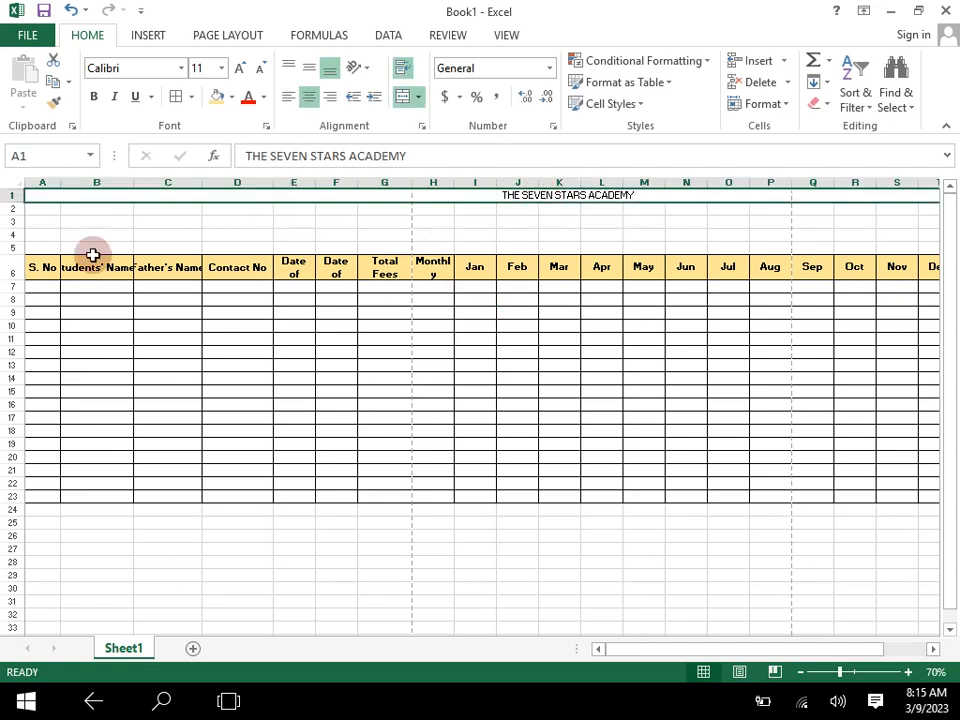
- Increase the height of row 1 to fit both title lines and middle-align the title vertically
drag(22, 203, 20, 220)
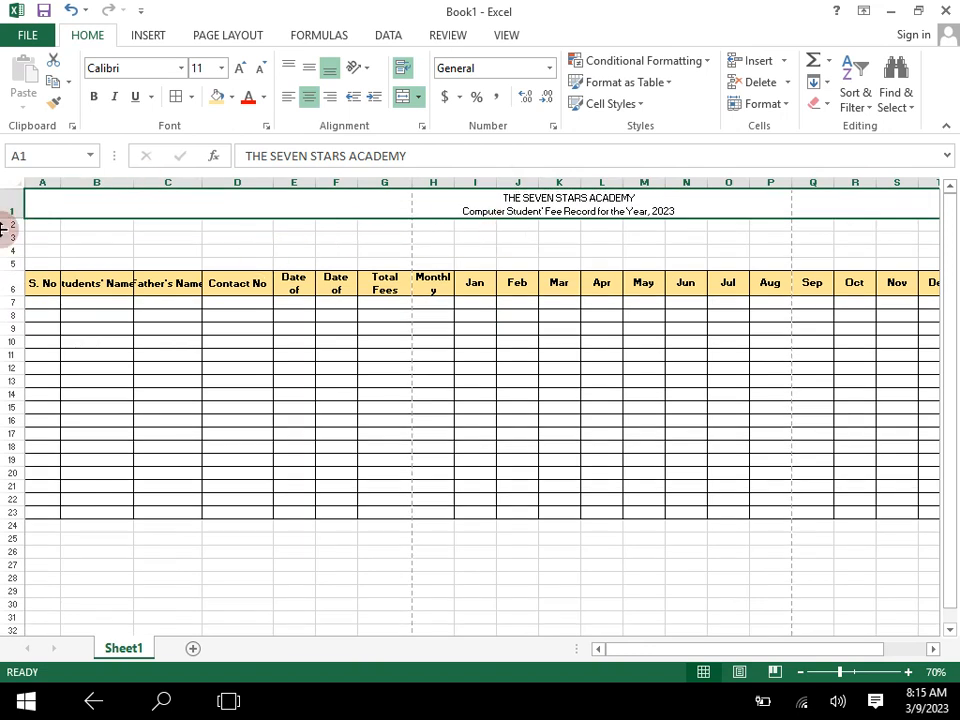
drag(13, 217, 14, 235)
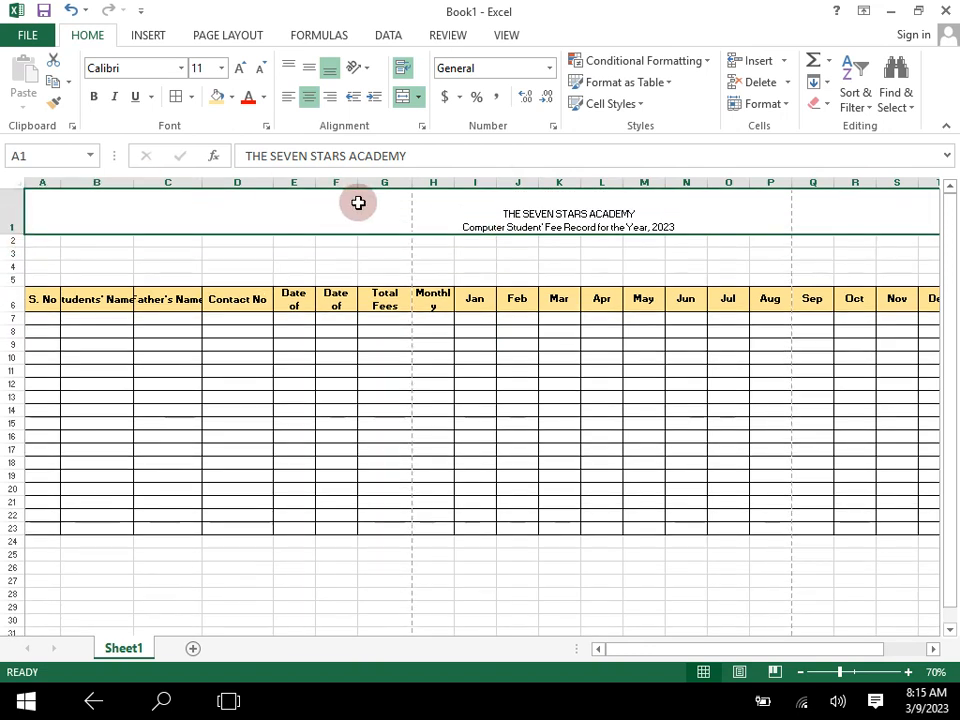
click(309, 68)
- Make the title in merged cell A1 bold and set its font size to 18
click(93, 97)
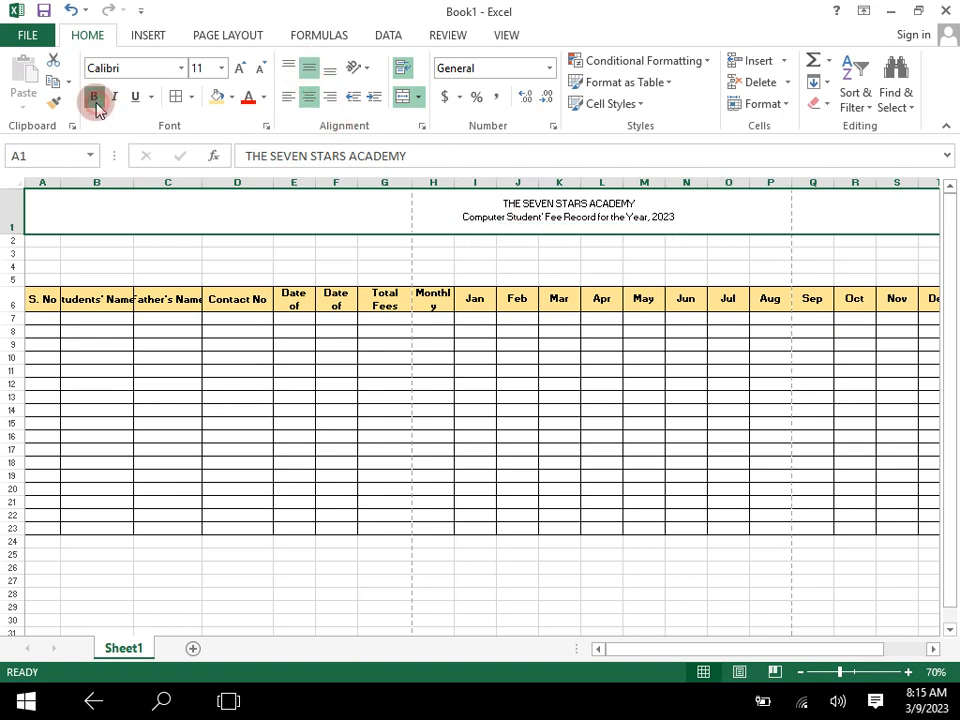
click(233, 75)
click(233, 75)
click(234, 76)
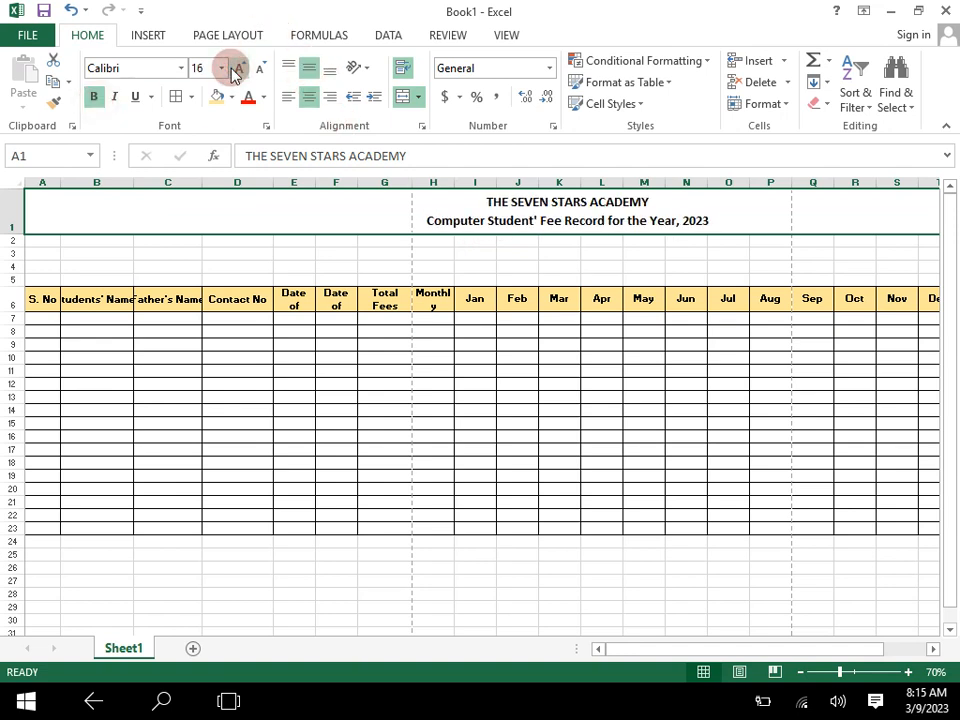
click(233, 75)
click(221, 256)
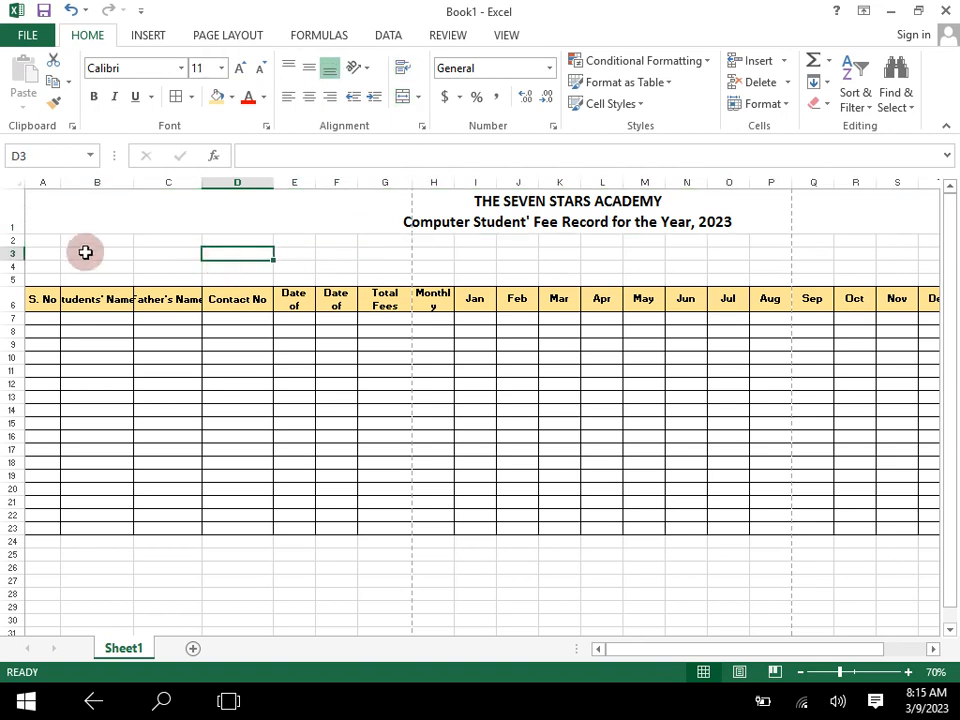
- Merge and centre cells A2:W4 below the title
drag(54, 241, 850, 242)
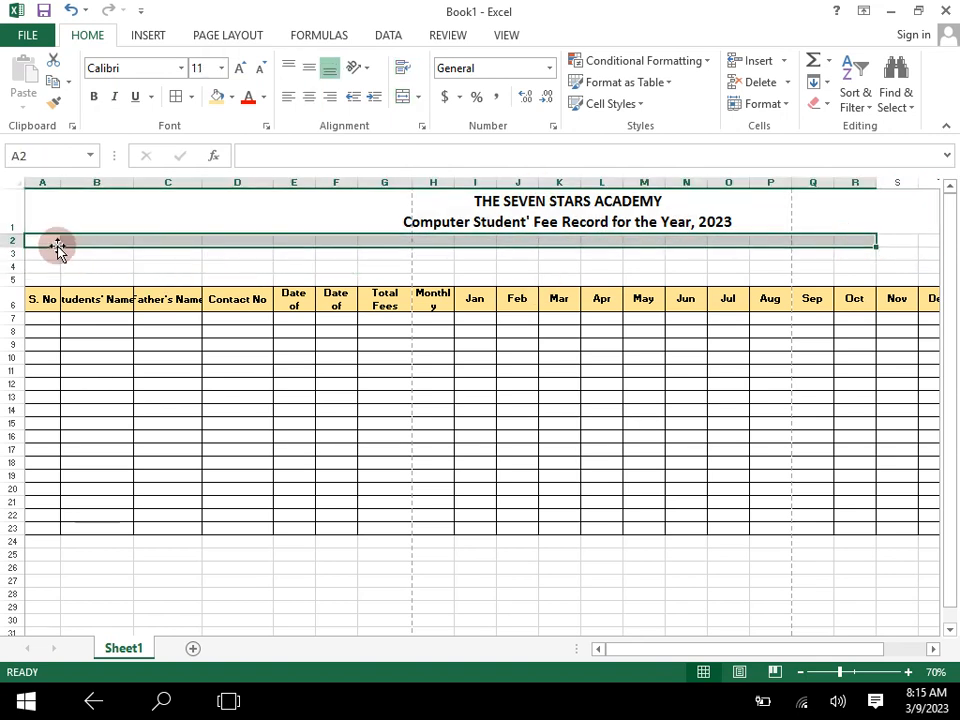
drag(54, 241, 737, 270)
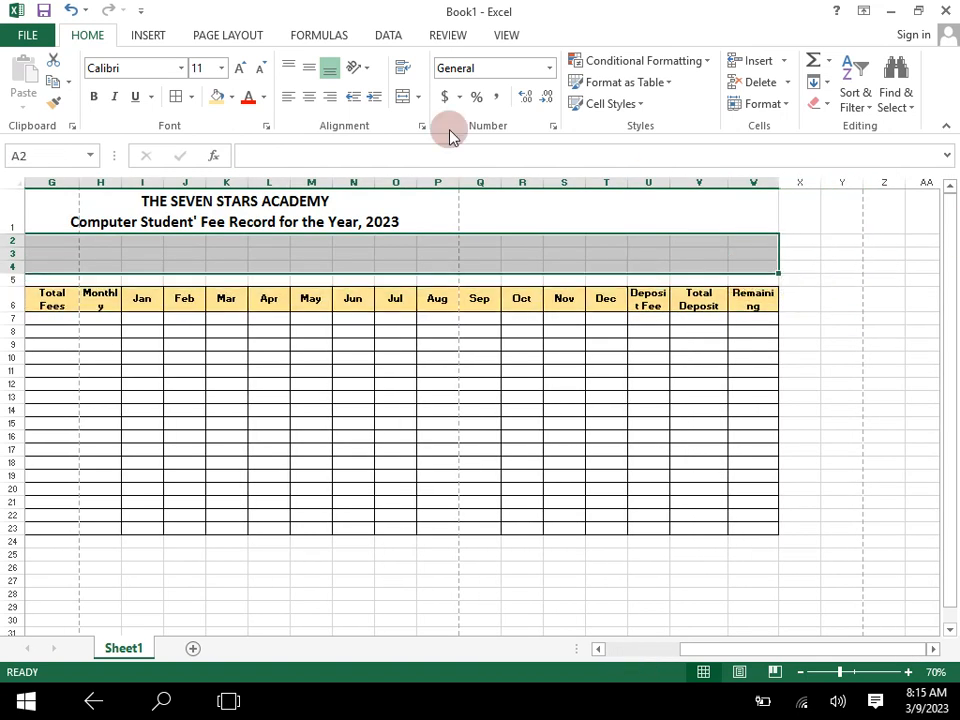
click(419, 97)
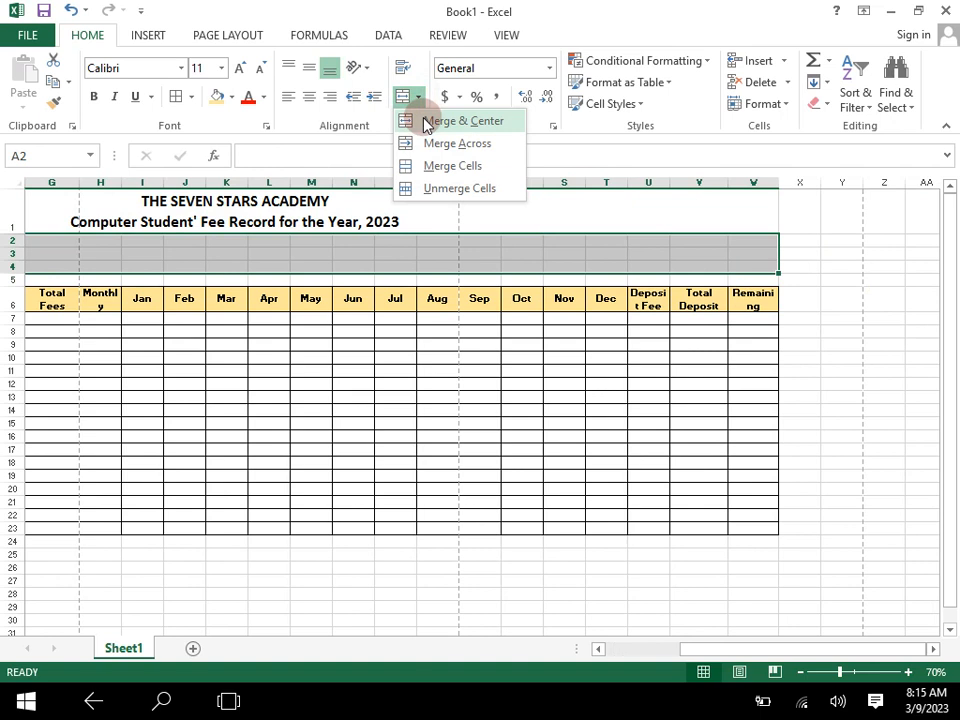
click(424, 122)
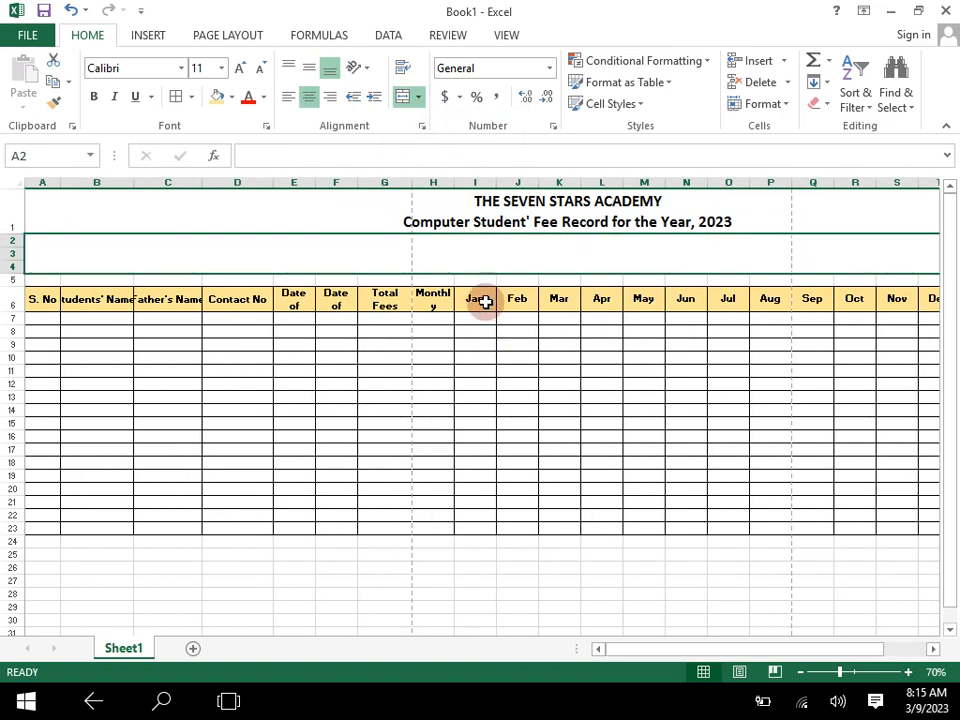
- Apply all borders to the merged title row and the merged block below it, A1:W4
drag(491, 213, 488, 253)
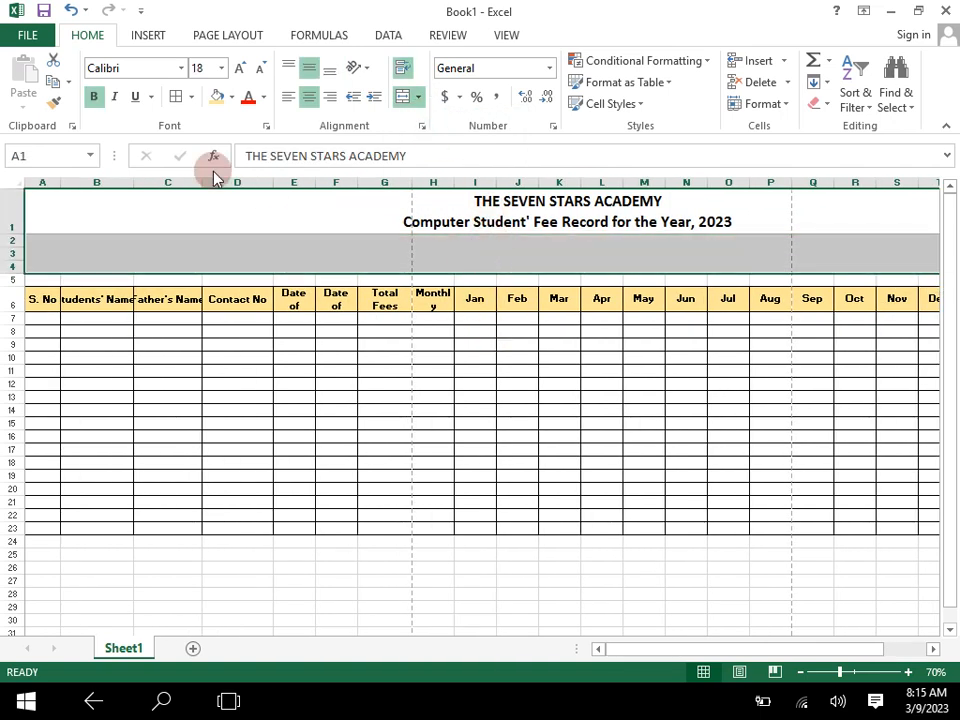
click(177, 101)
click(436, 438)
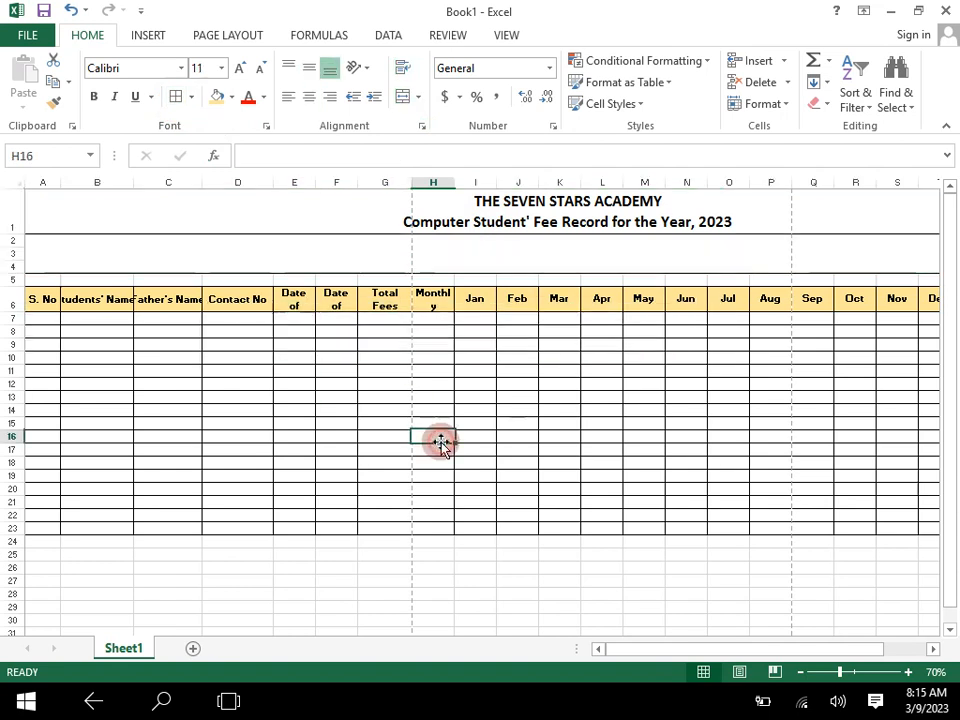
click(931, 649)
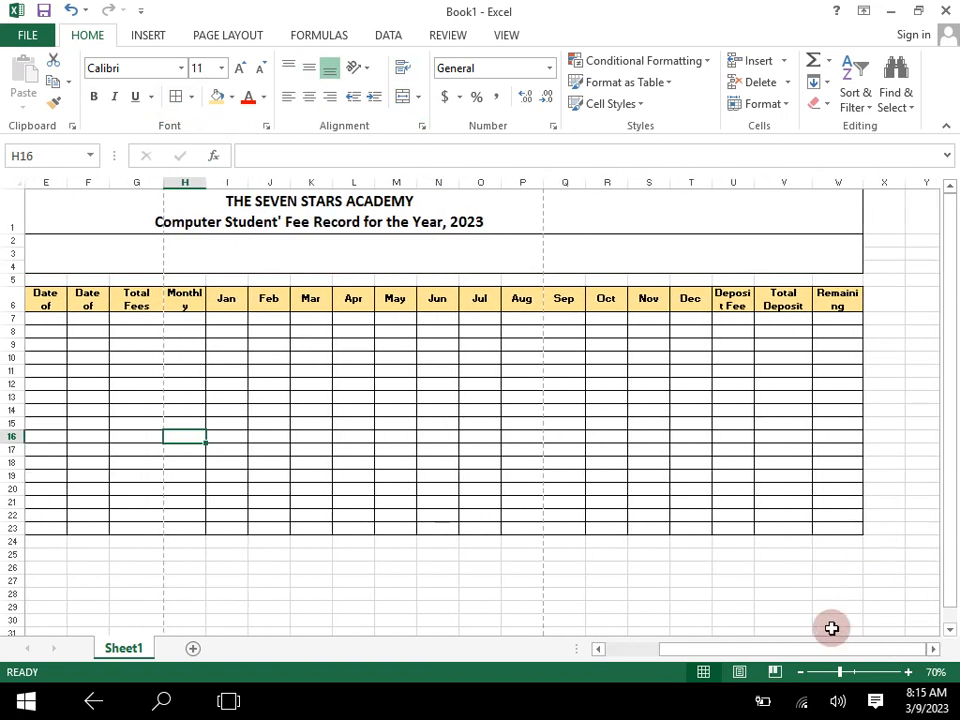
drag(831, 651, 672, 648)
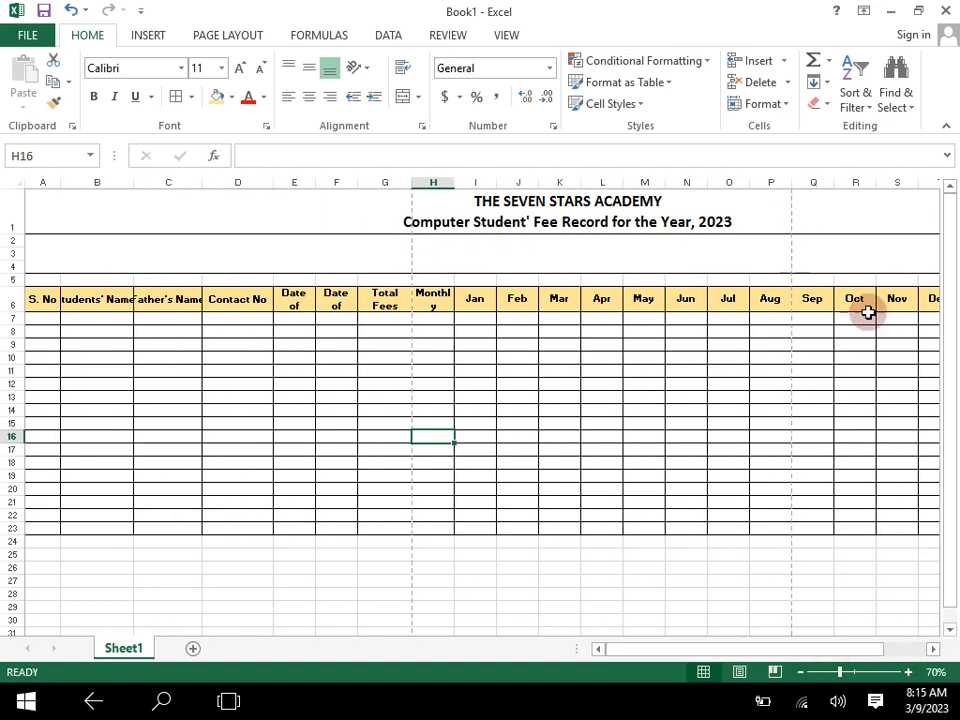
- Fill cells A5:W5 above the headings with light green
drag(855, 649, 902, 656)
drag(916, 276, 6, 280)
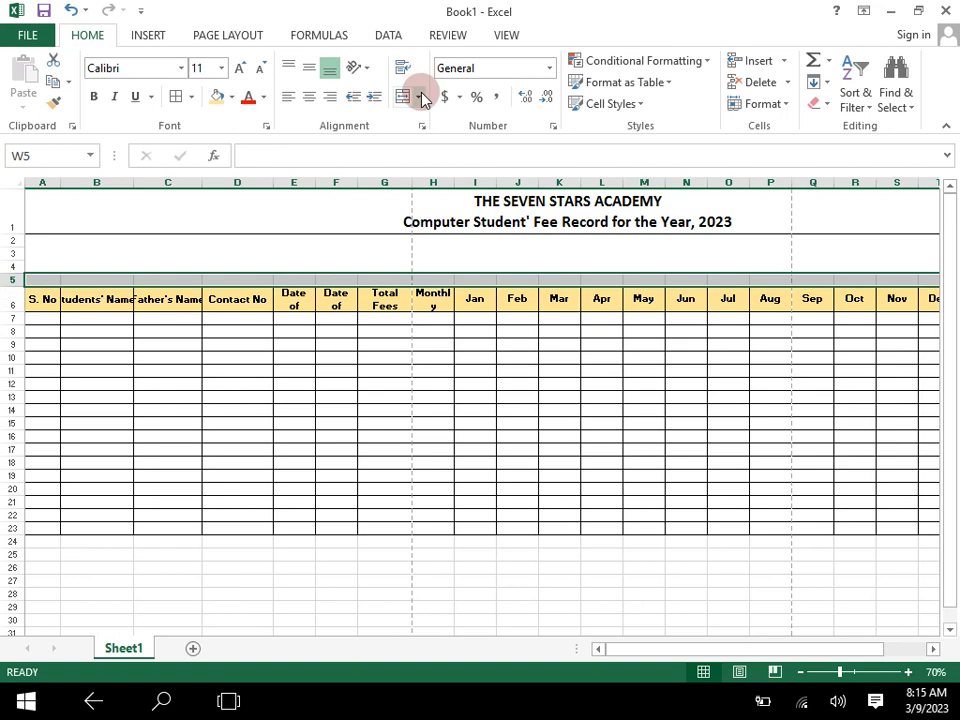
click(417, 96)
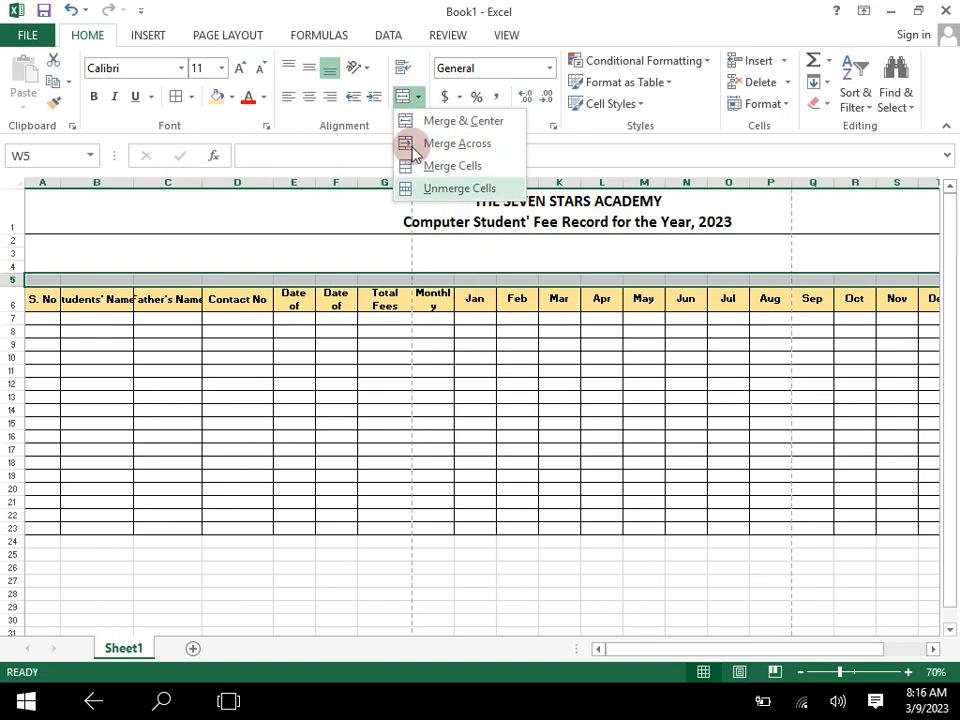
click(233, 98)
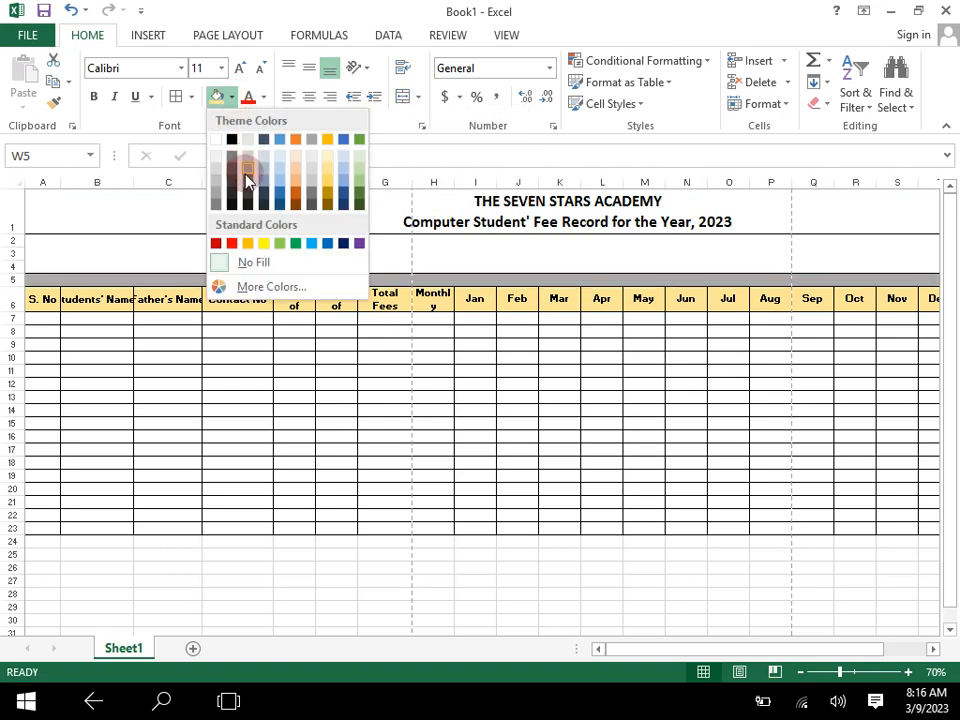
click(356, 167)
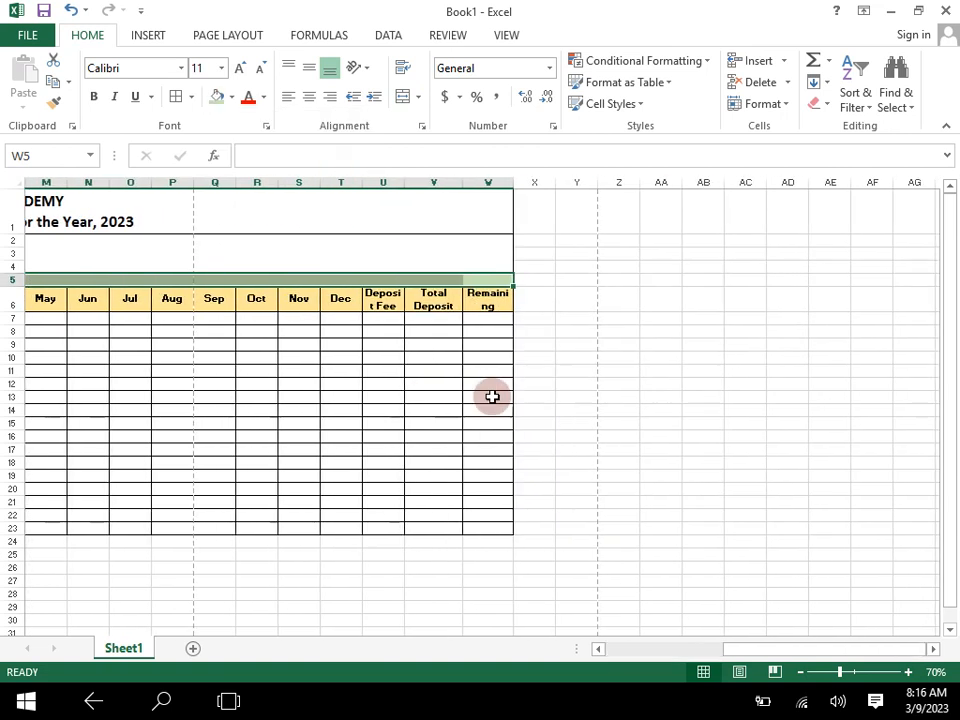
- Try inserting an entire column at the Dec column from cell T5, and undo the insertion
click(492, 397)
click(468, 282)
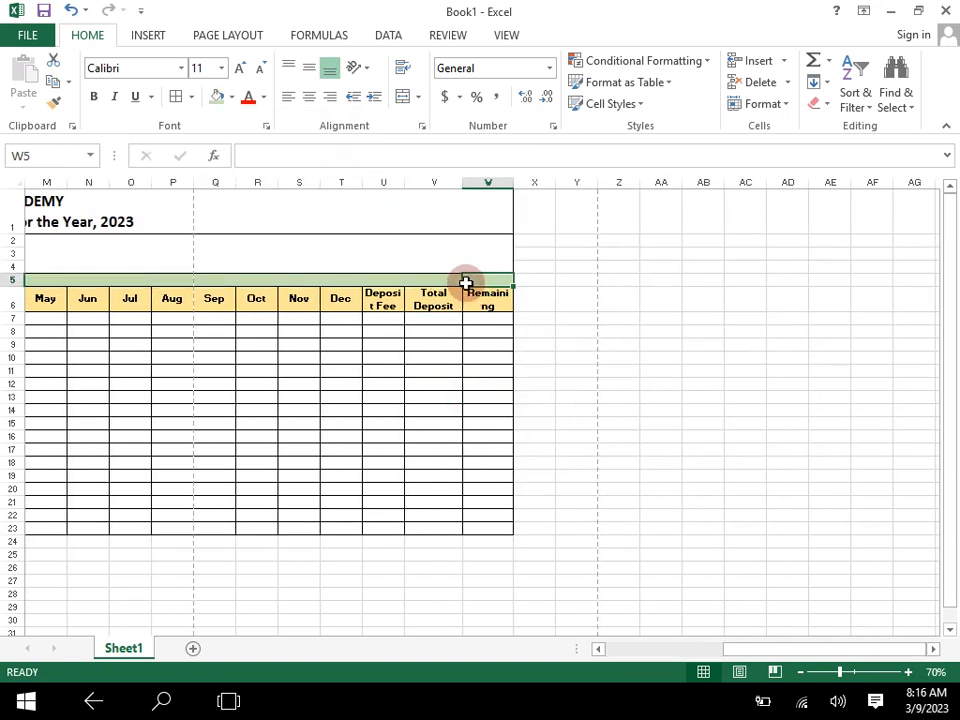
click(431, 278)
click(390, 282)
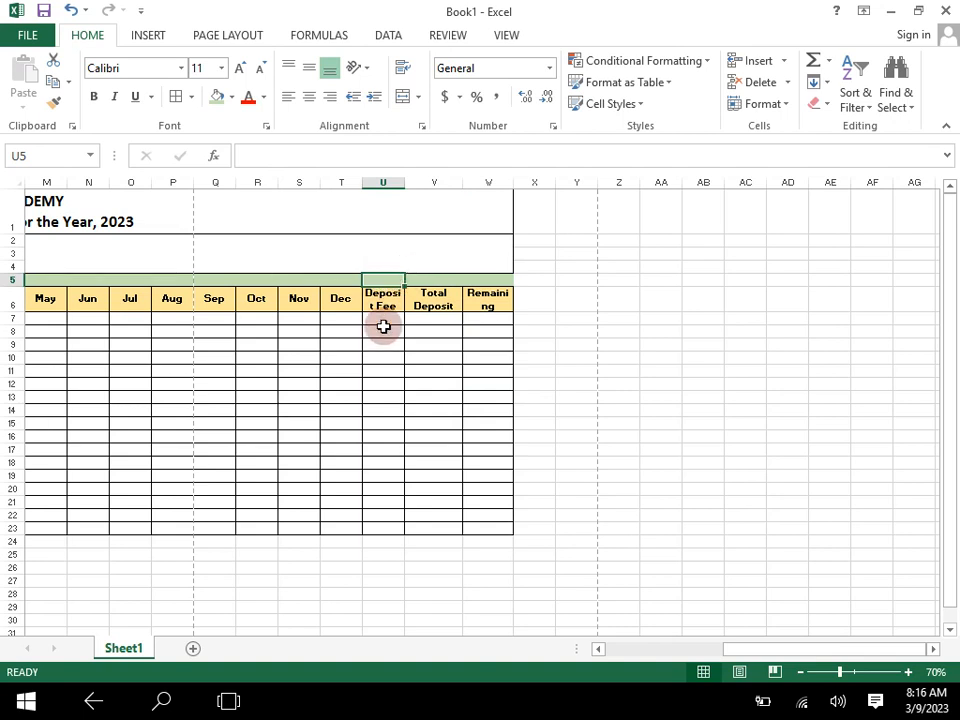
click(341, 281)
right_click(341, 281)
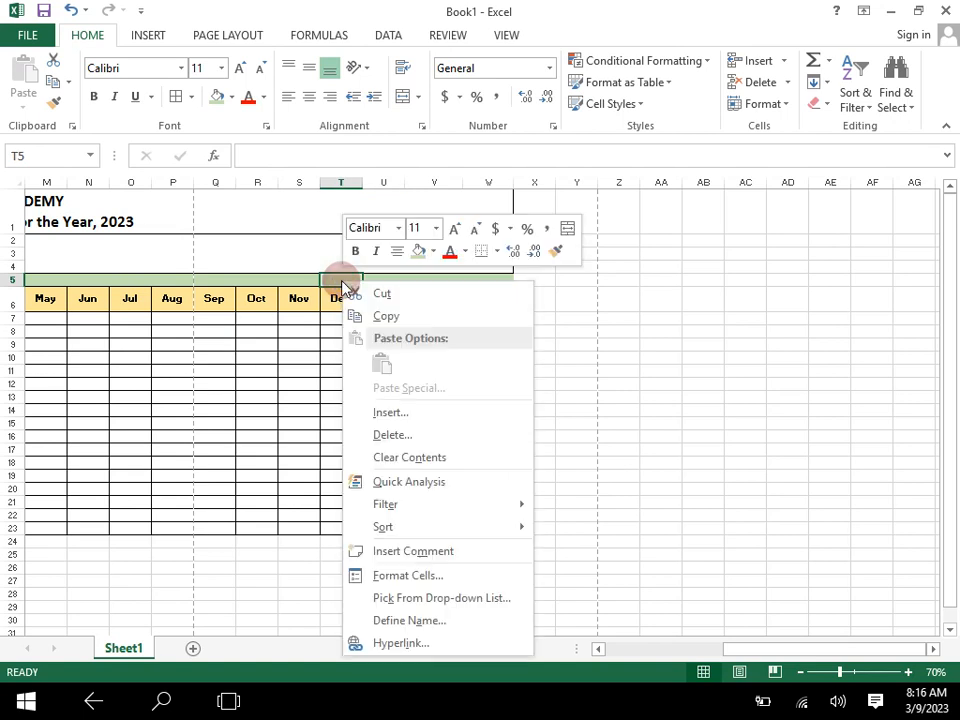
click(410, 413)
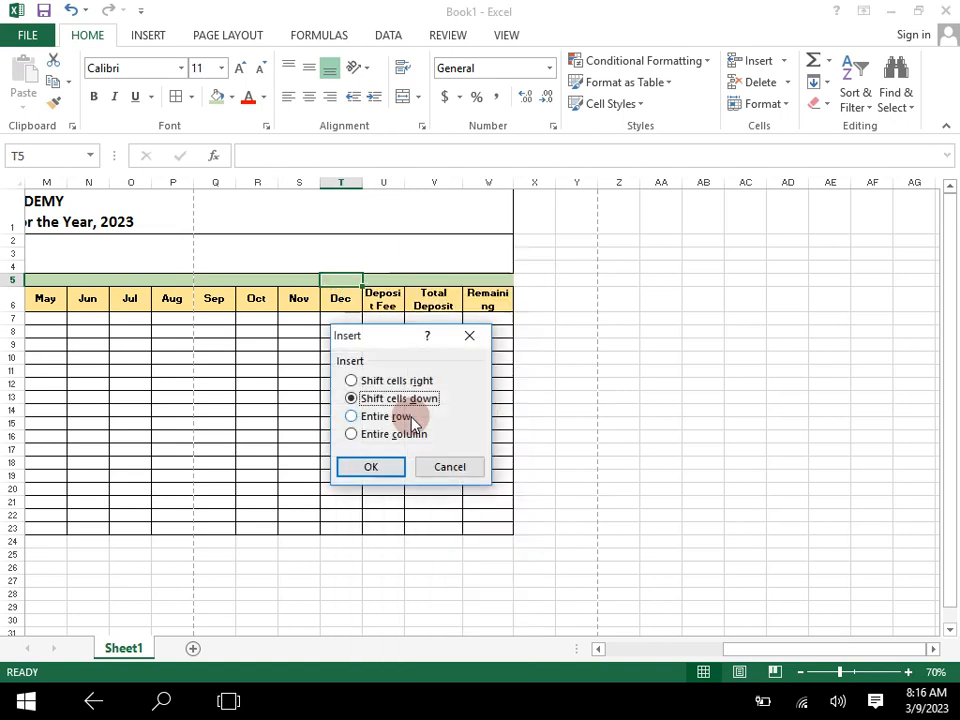
click(351, 434)
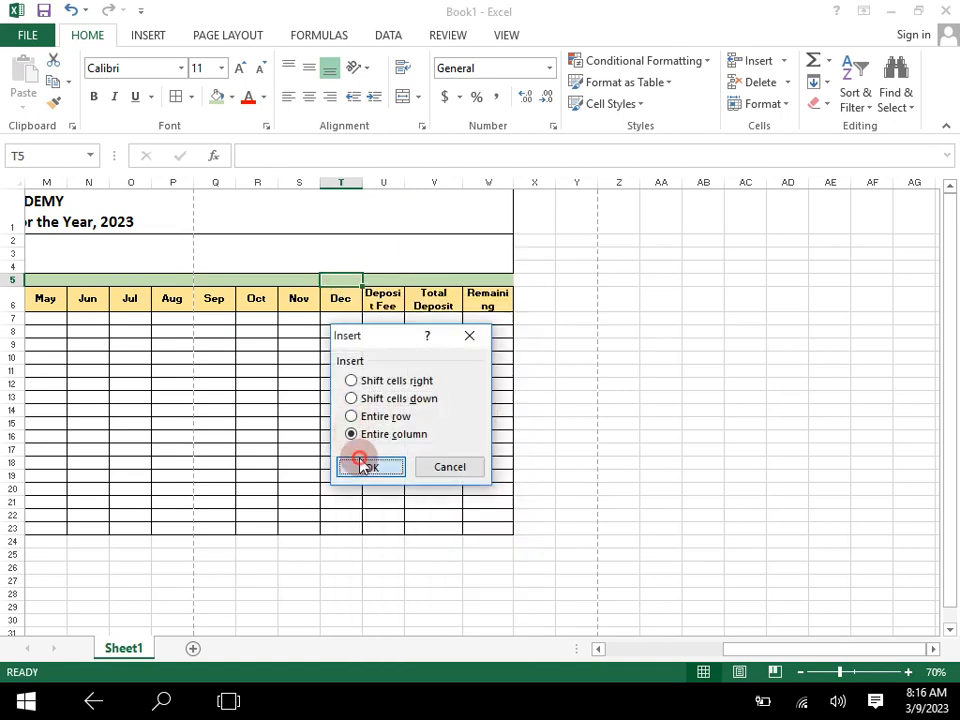
click(362, 466)
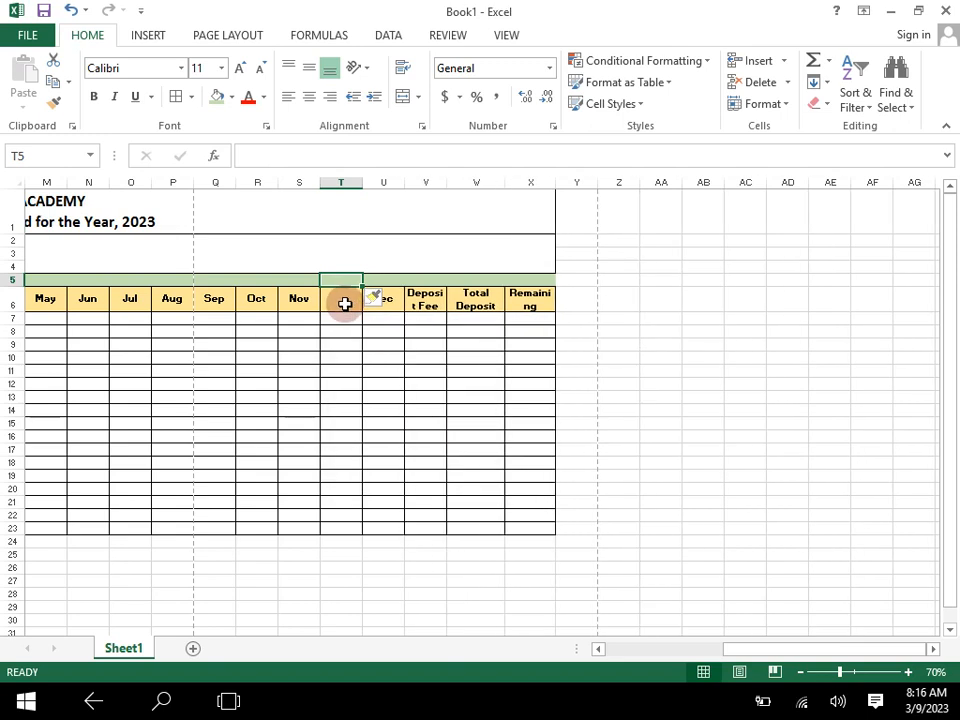
key(ctrl+z)
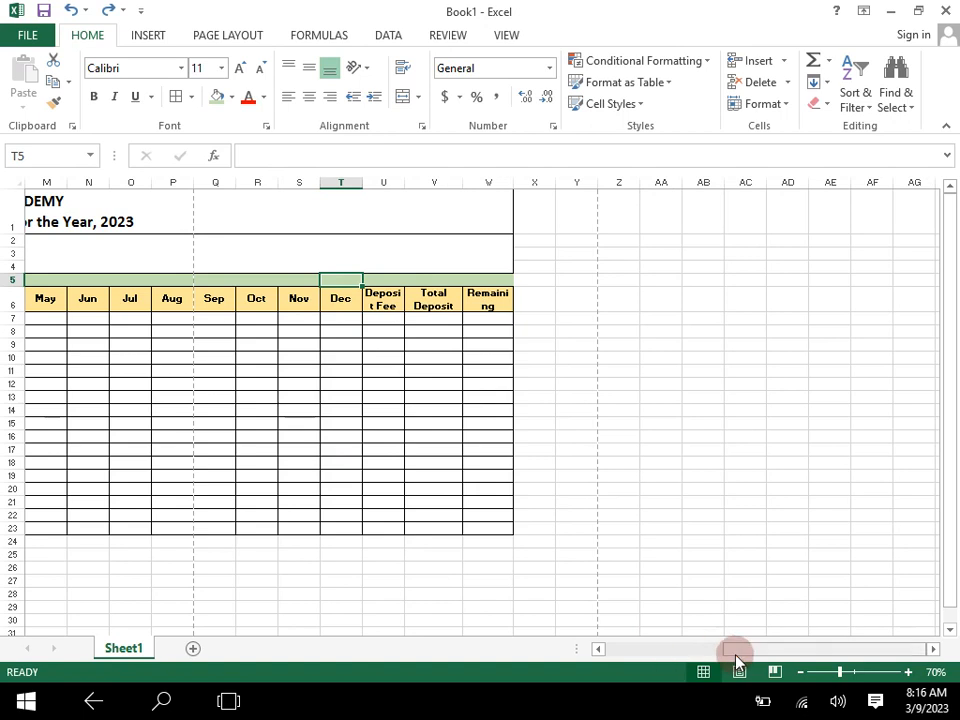
- Enter 1 in A7 under S. No and fill the series down to 8 in A14
drag(757, 652, 645, 652)
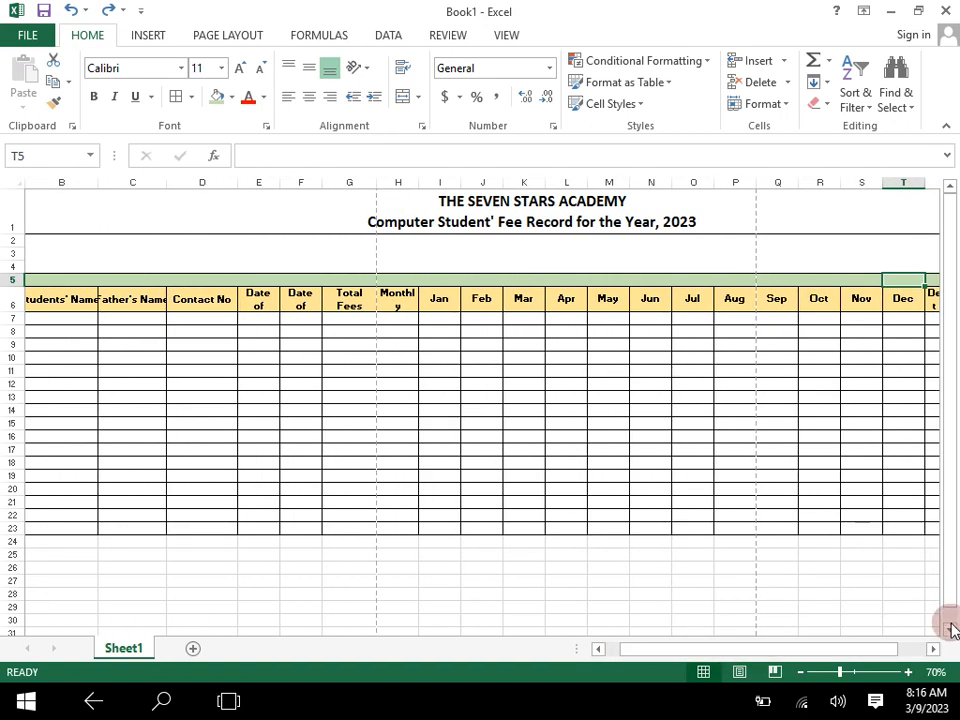
click(909, 672)
drag(754, 648, 652, 680)
click(909, 672)
click(909, 672)
drag(804, 645, 700, 671)
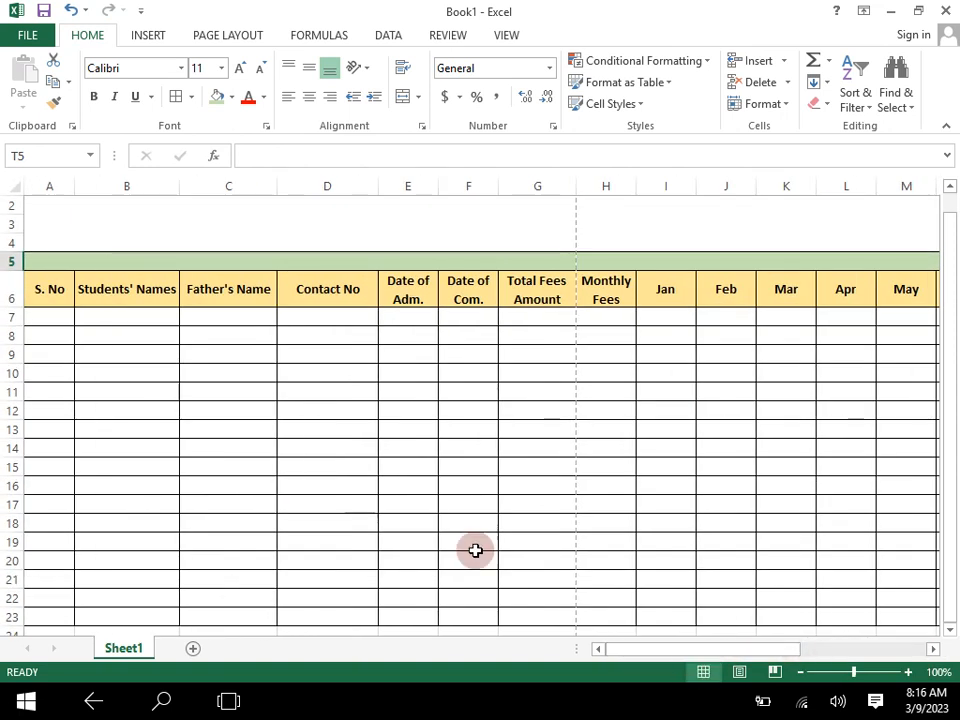
click(63, 321)
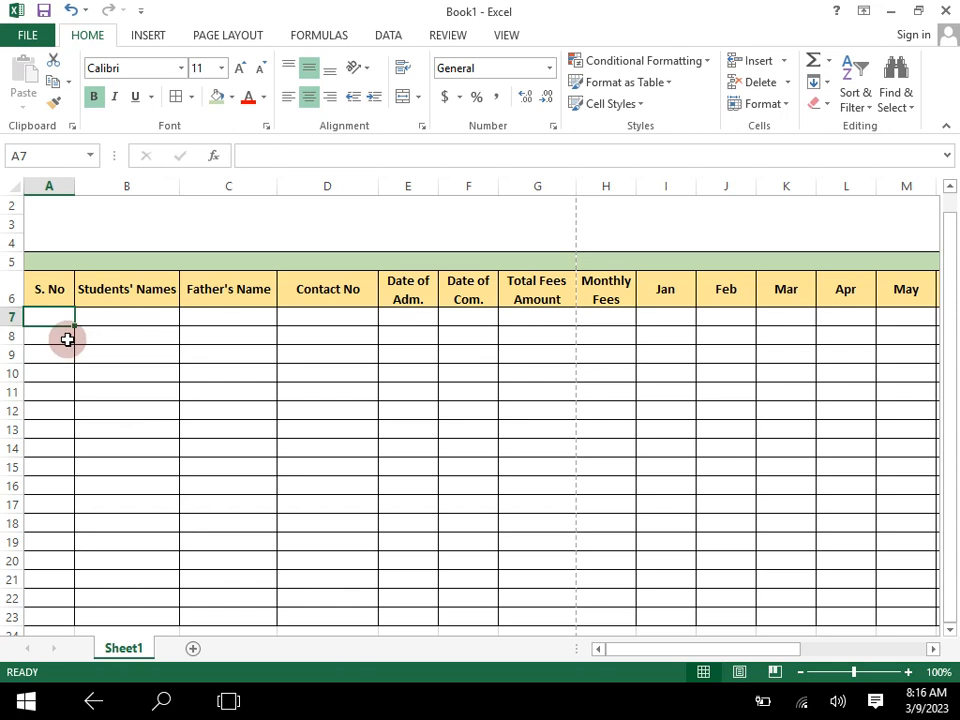
text(1)
key(Return)
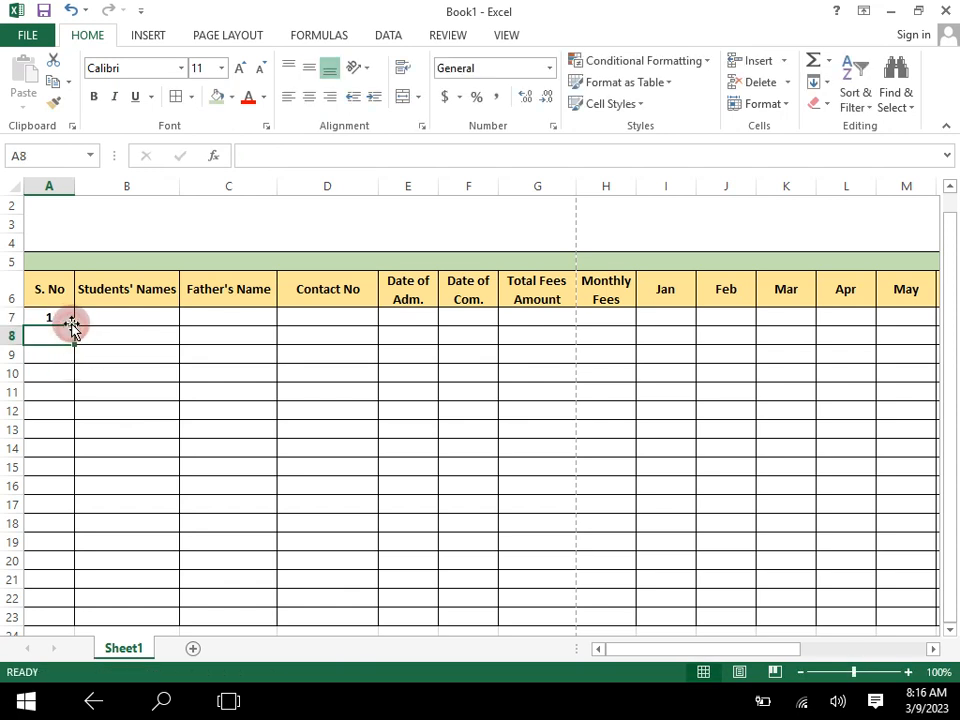
click(71, 321)
drag(73, 325, 69, 449)
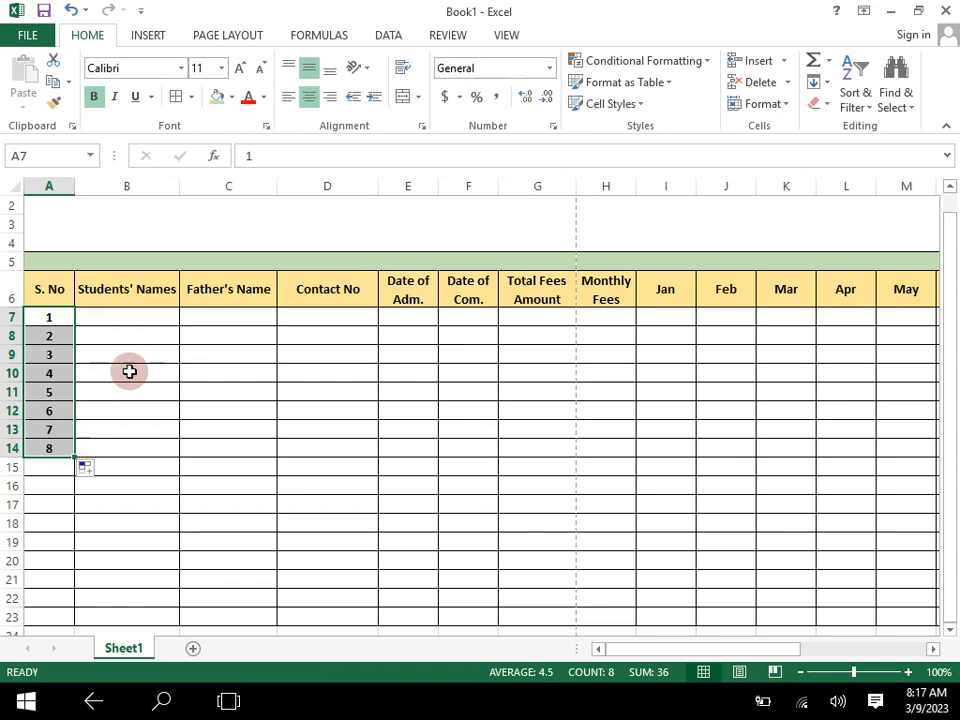
click(565, 403)
- Enter the first student's name in B7 and the father's name in C7
click(139, 316)
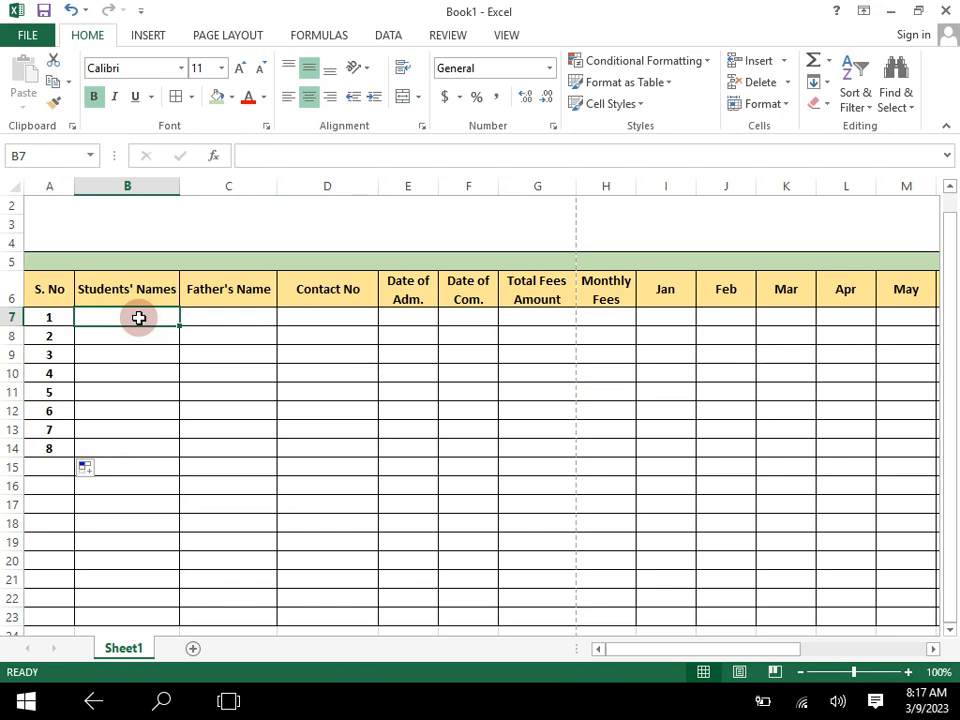
text(Farhan)
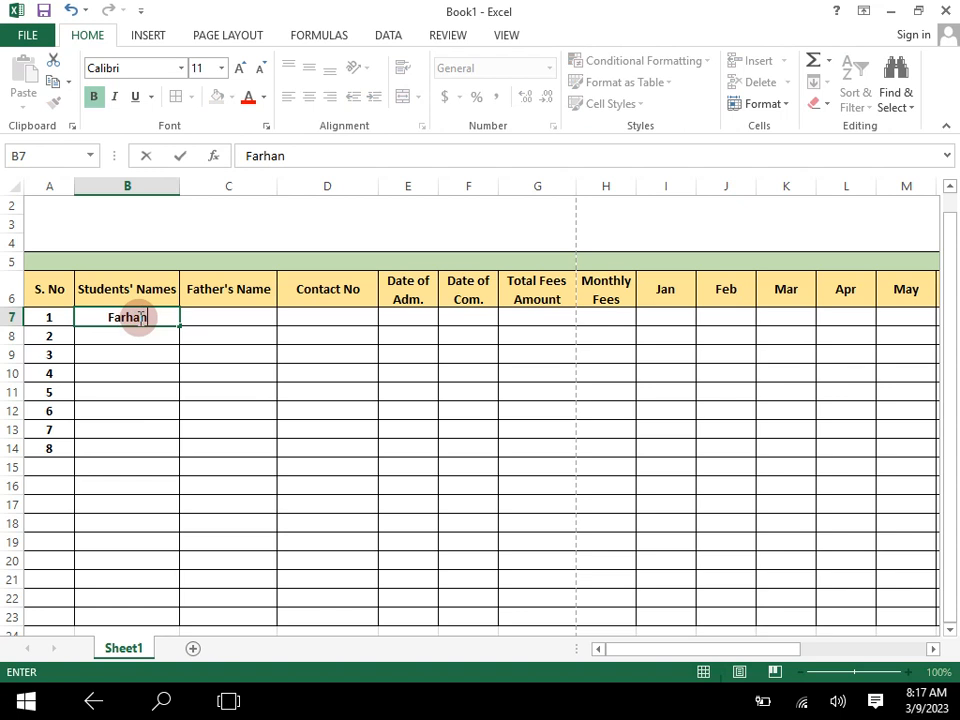
key(Tab)
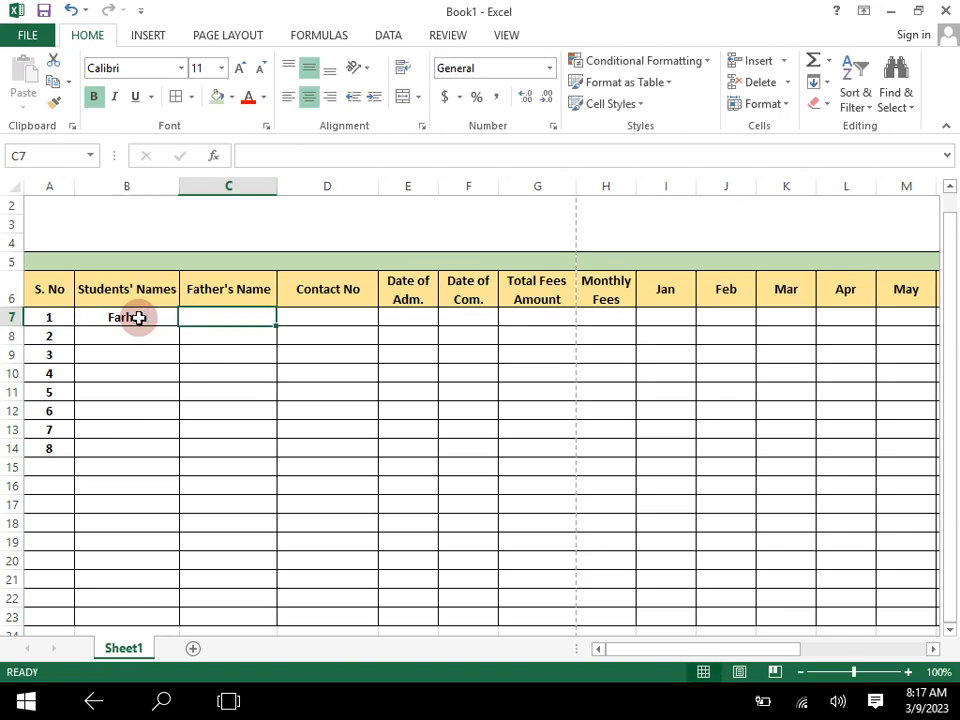
text(Saeed)
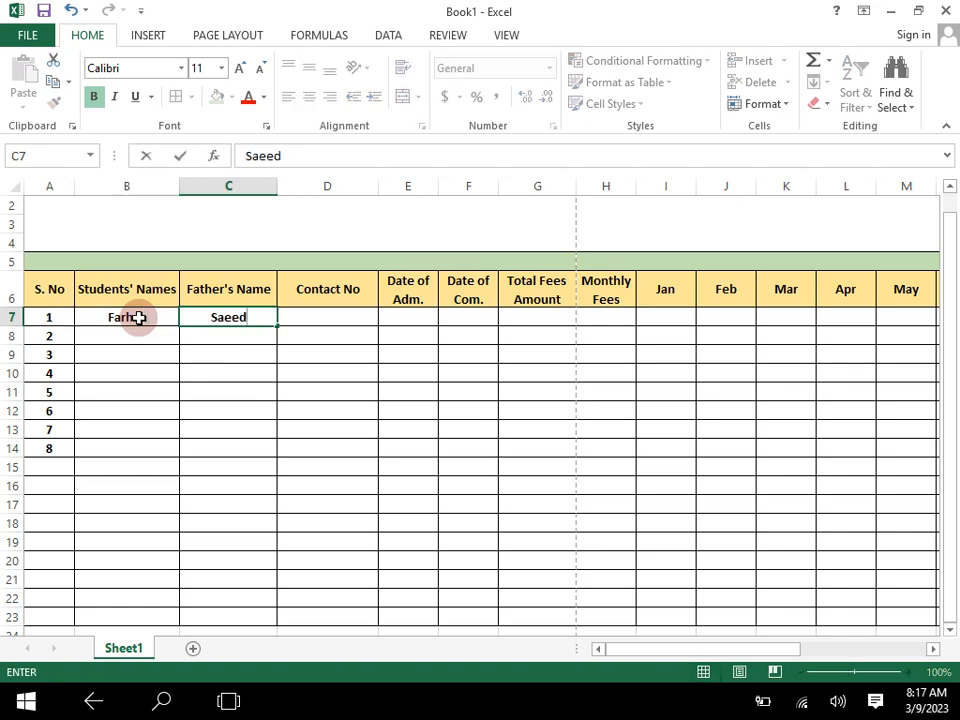
key(BackSpace)
key(BackSpace)
key(BackSpace)
key(BackSpace)
key(BackSpace)
text(M. Ja)
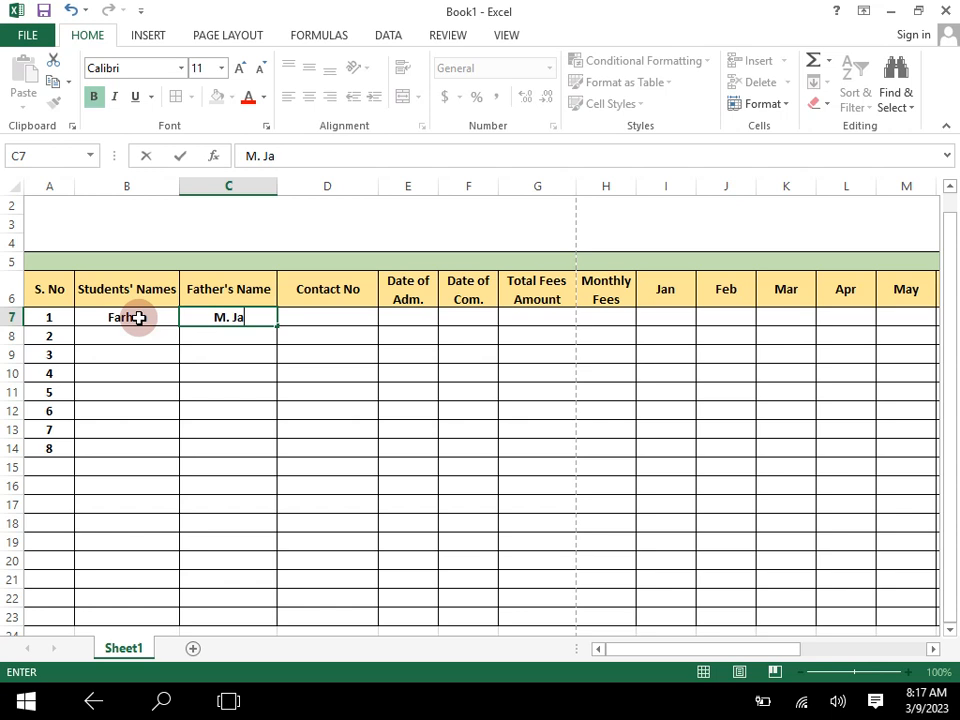
text(waid)
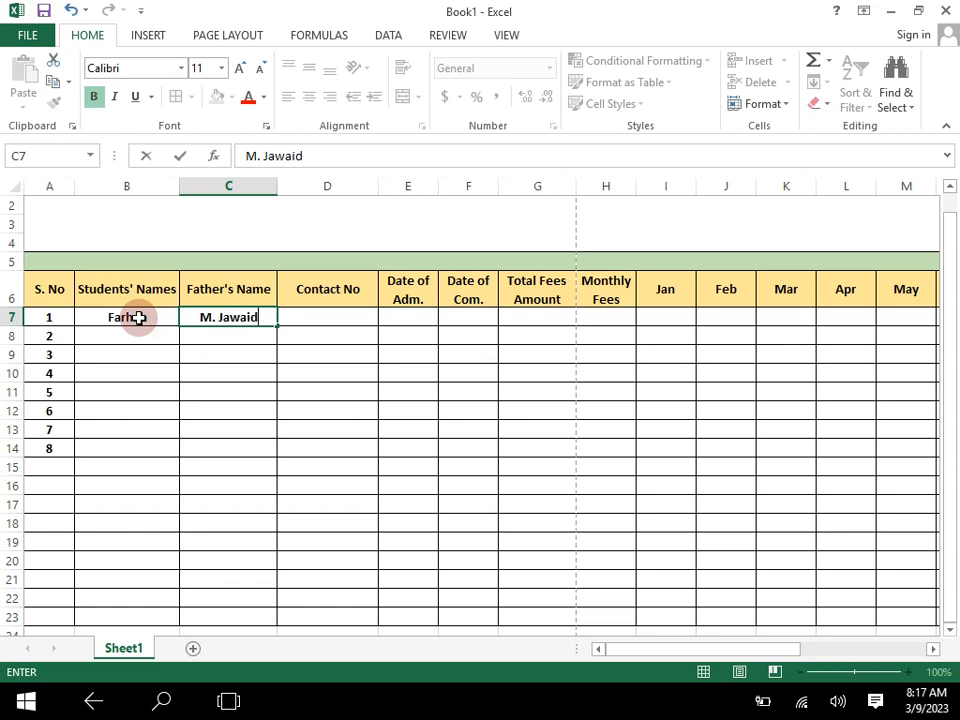
click(138, 317)
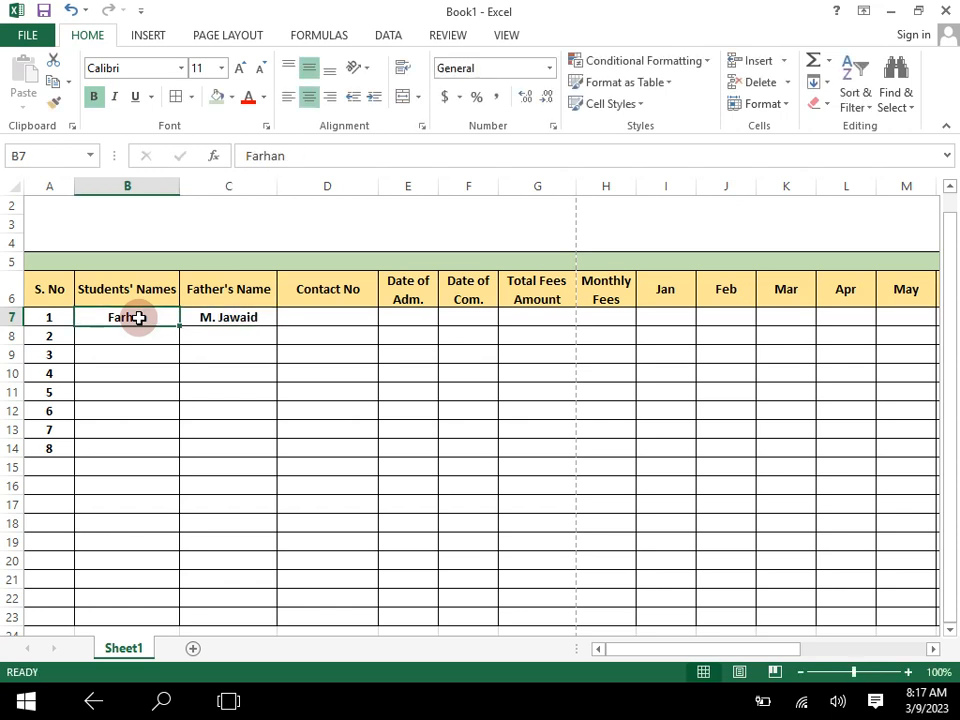
key(Return)
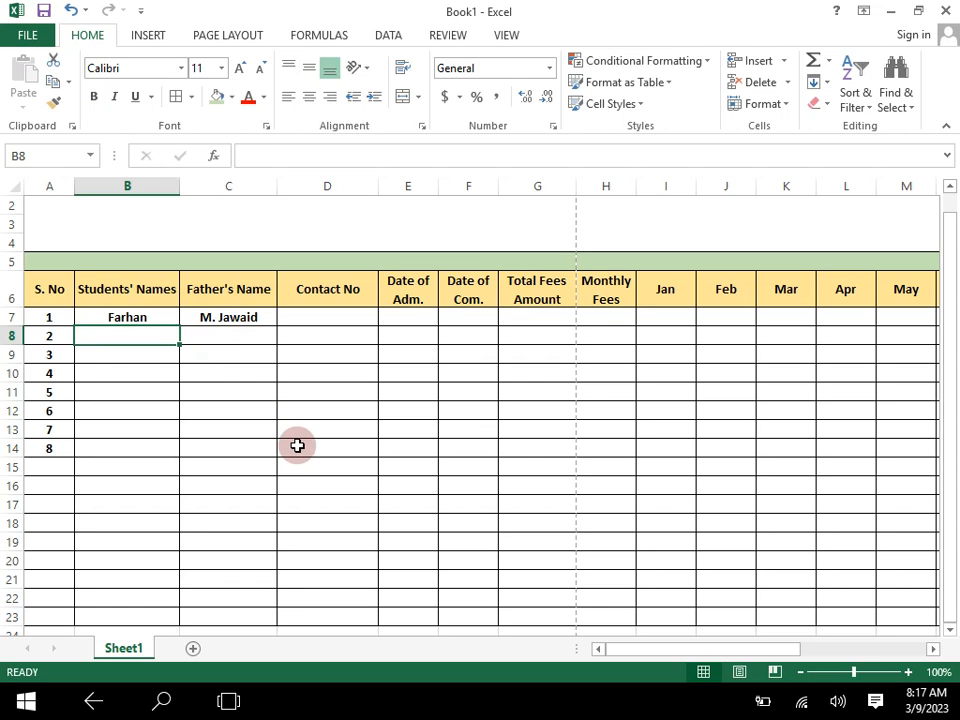
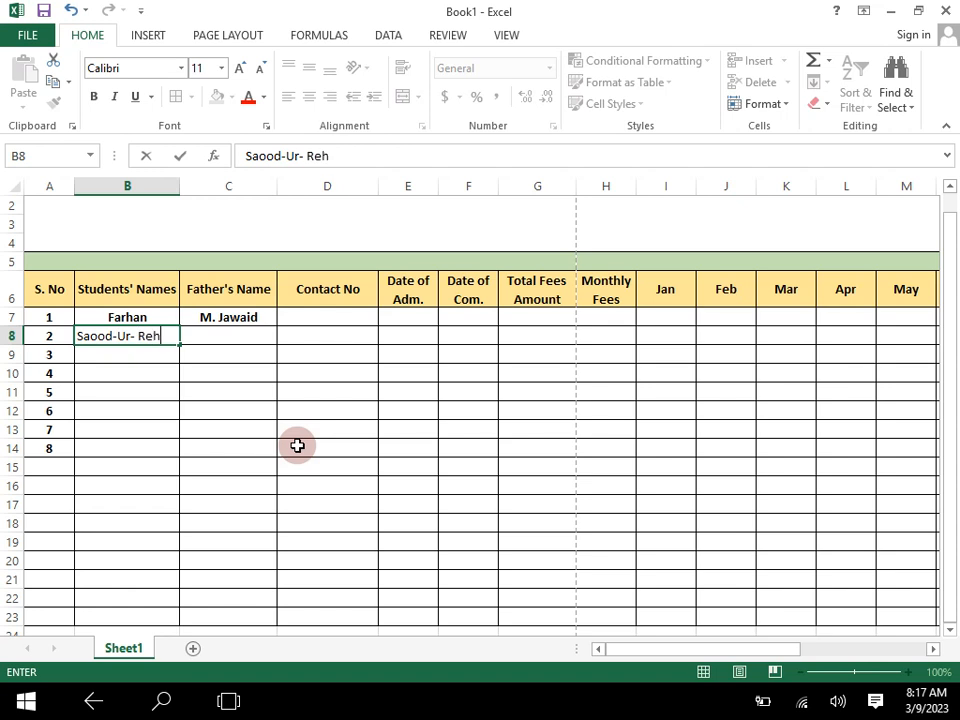
- Enter the second student's hyphenated name in B8, without a space after the last hyphen
click(139, 338)
key(BackSpace)
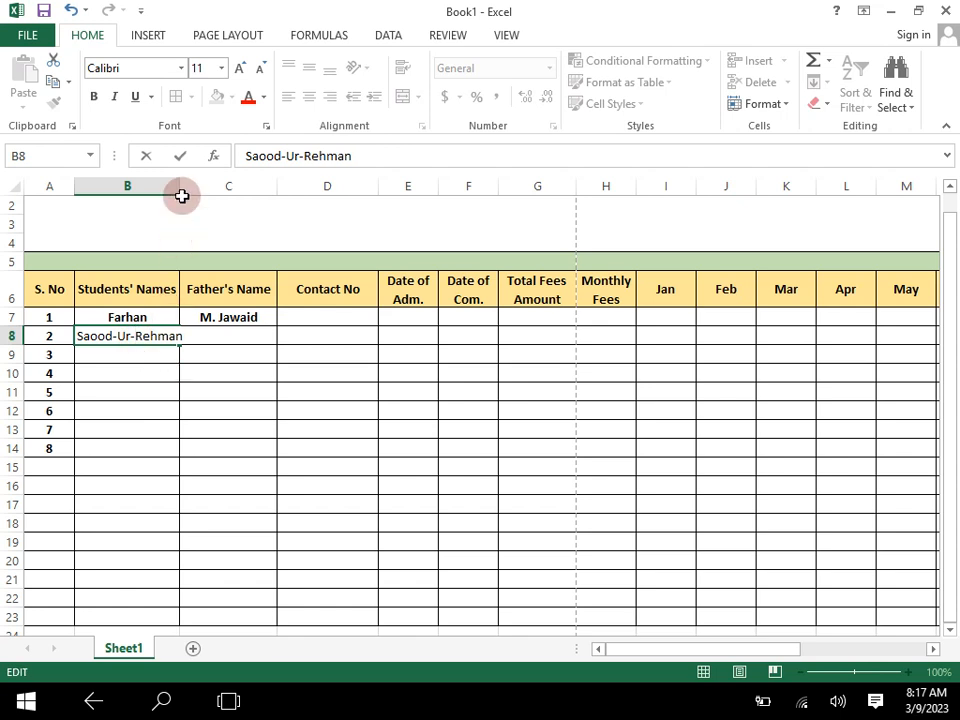
- Widen the Students' Names column B slightly so the name in B8 fits
drag(197, 354, 176, 189)
click(161, 545)
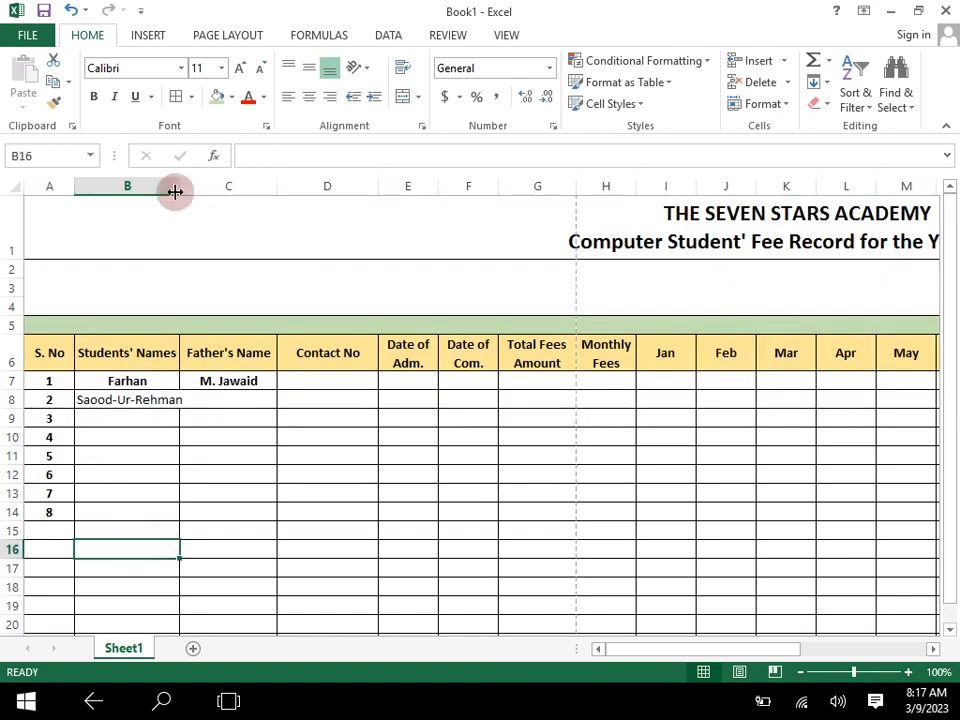
drag(177, 183, 188, 186)
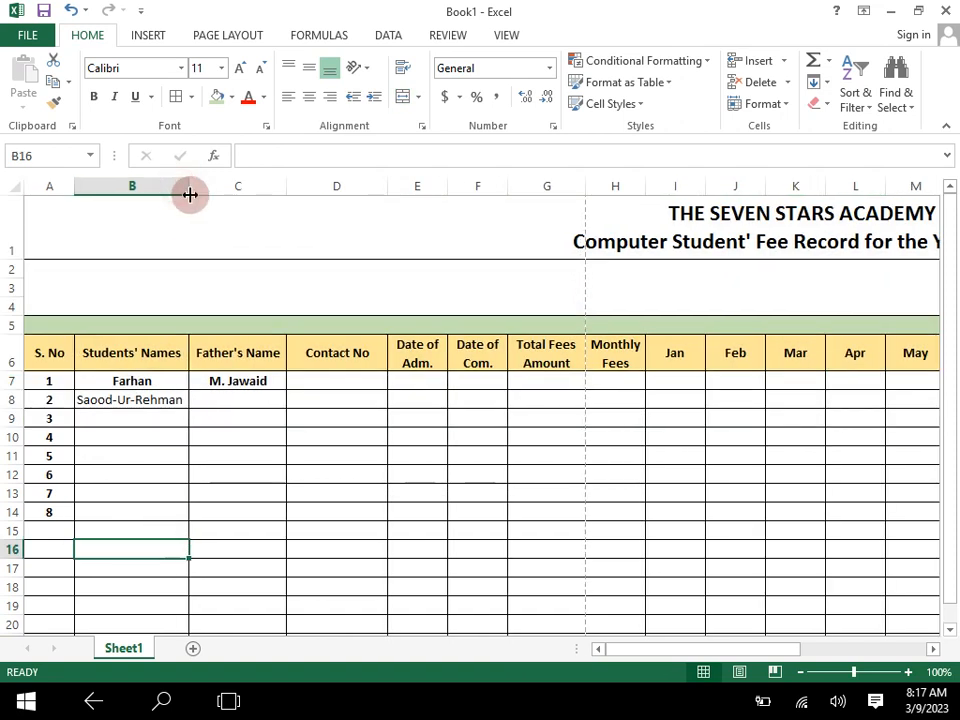
- Enter the second student's father's name in C8
click(236, 397)
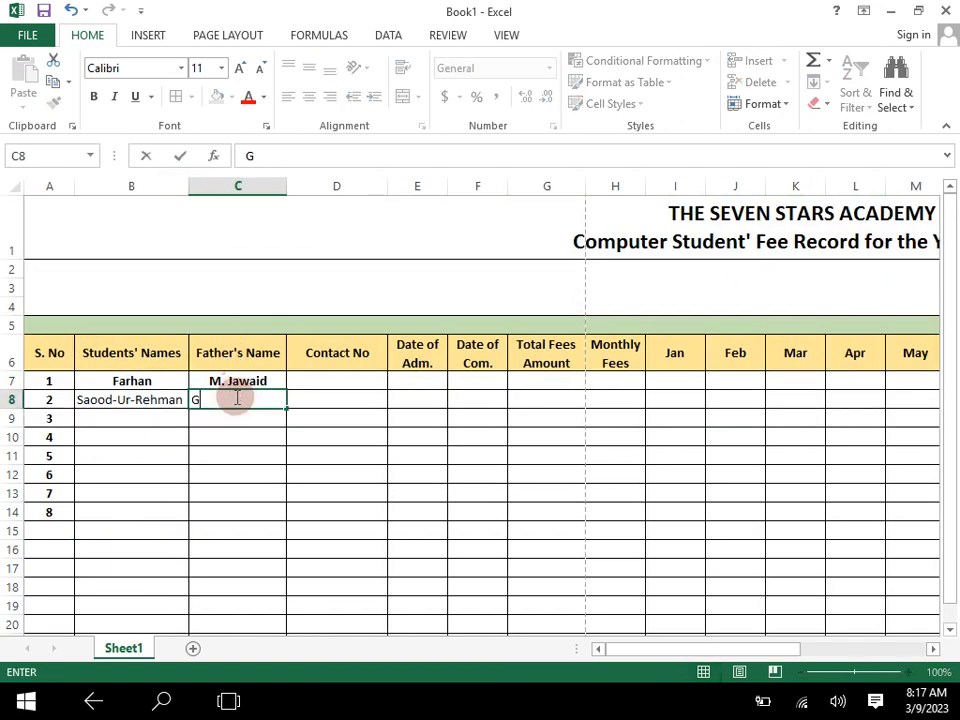
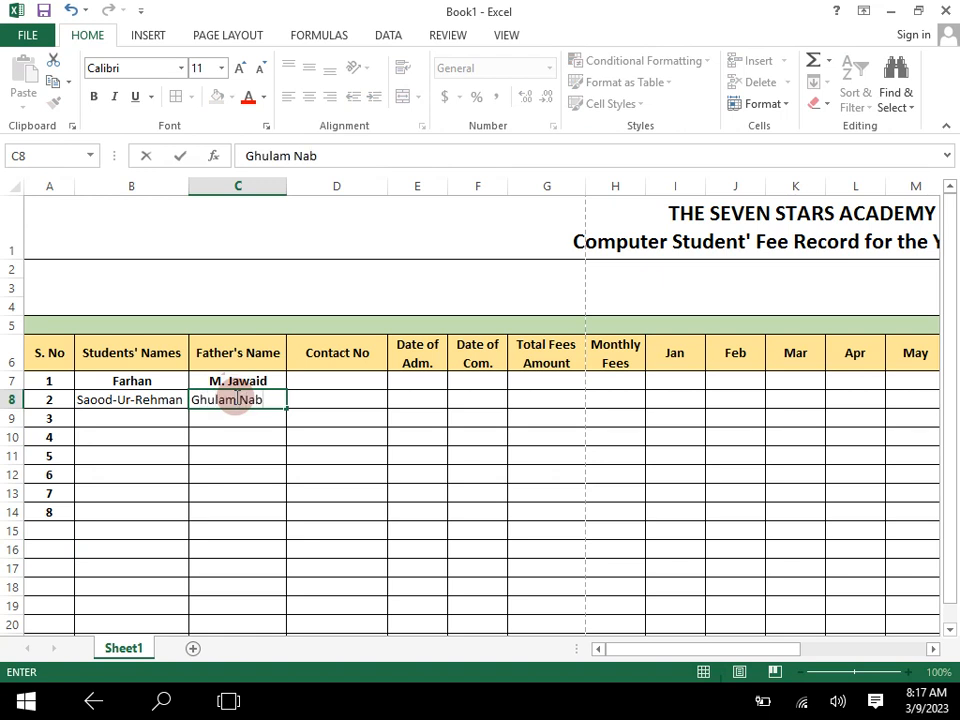
key(Return)
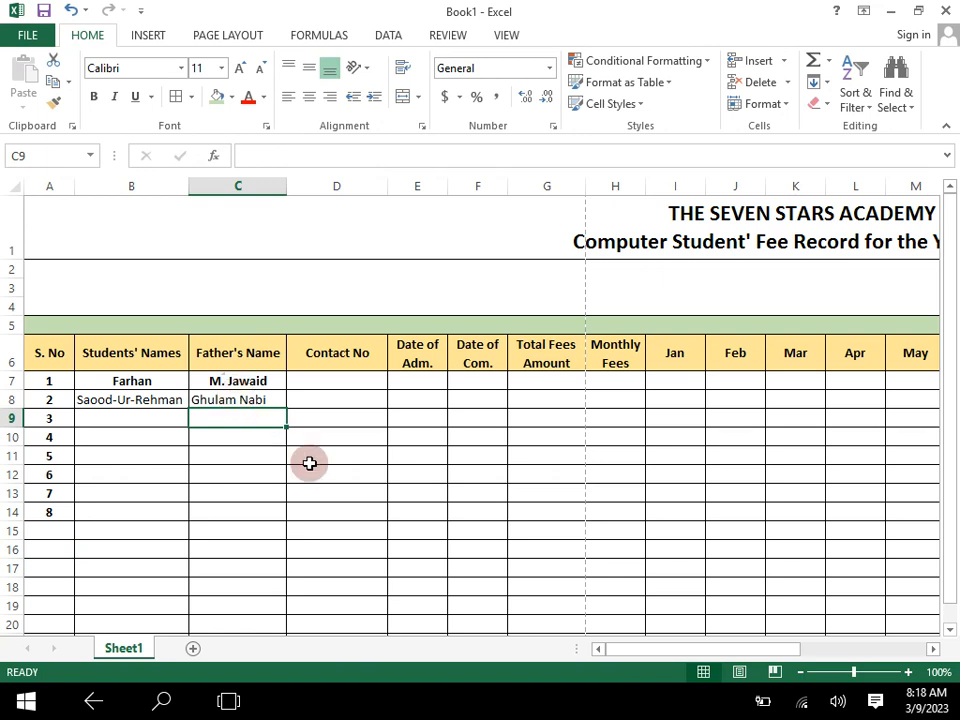
- Enter the third student's name in B9 and the father's name in C9
click(137, 420)
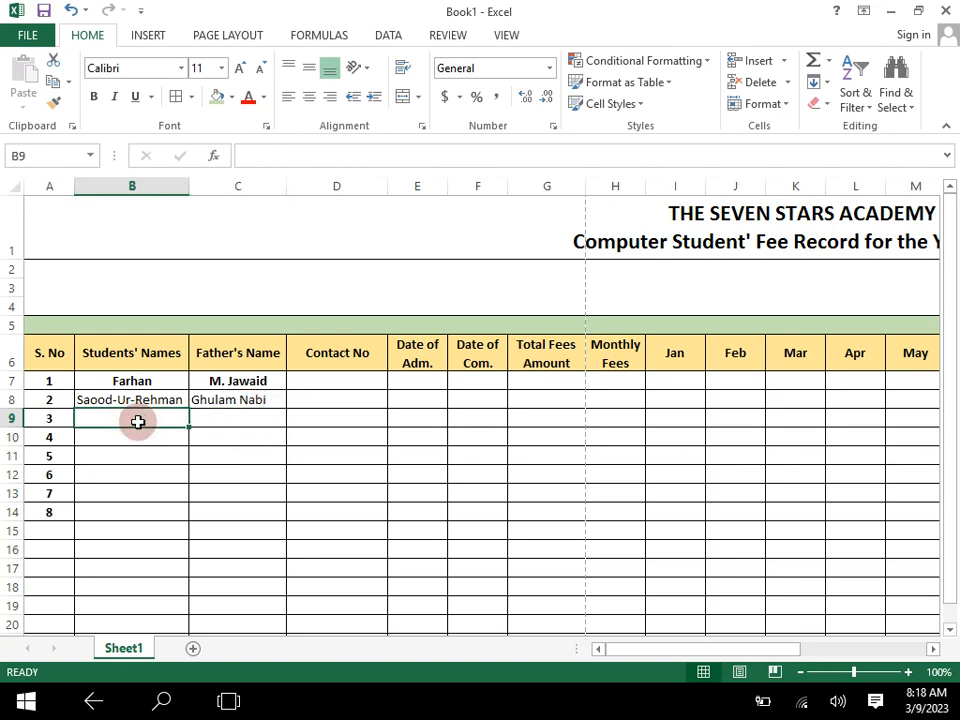
text(Daniyal)
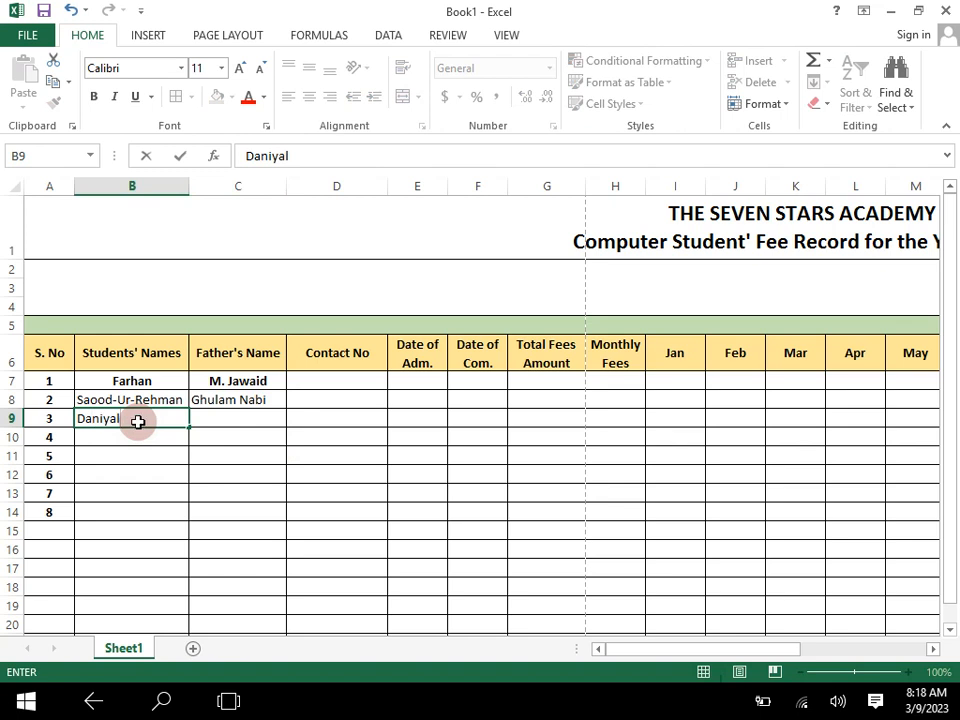
key(Tab)
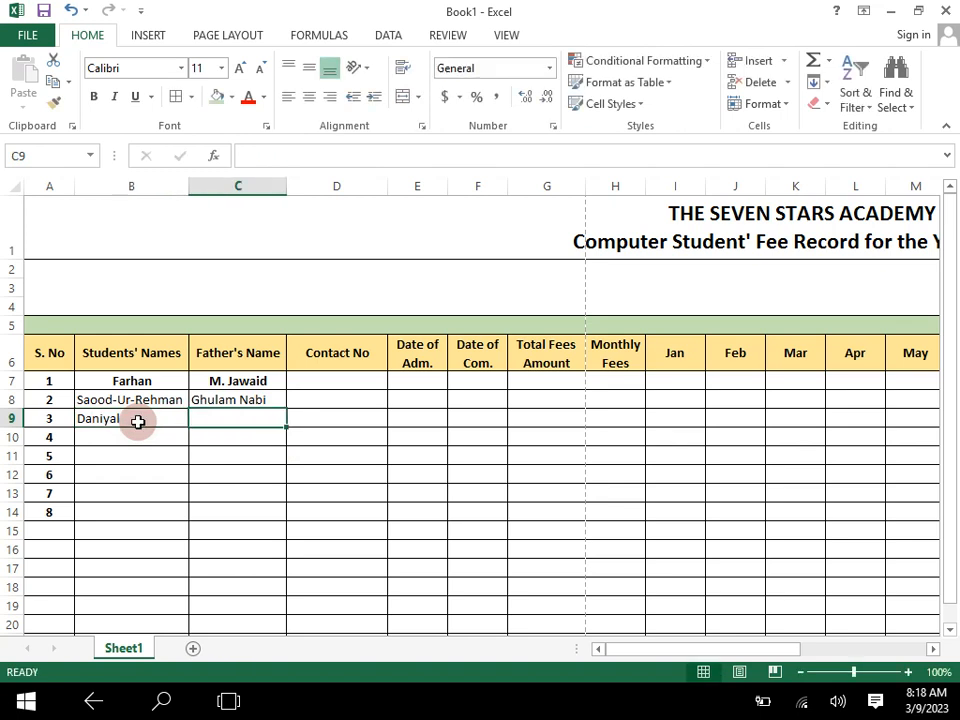
text(M. )
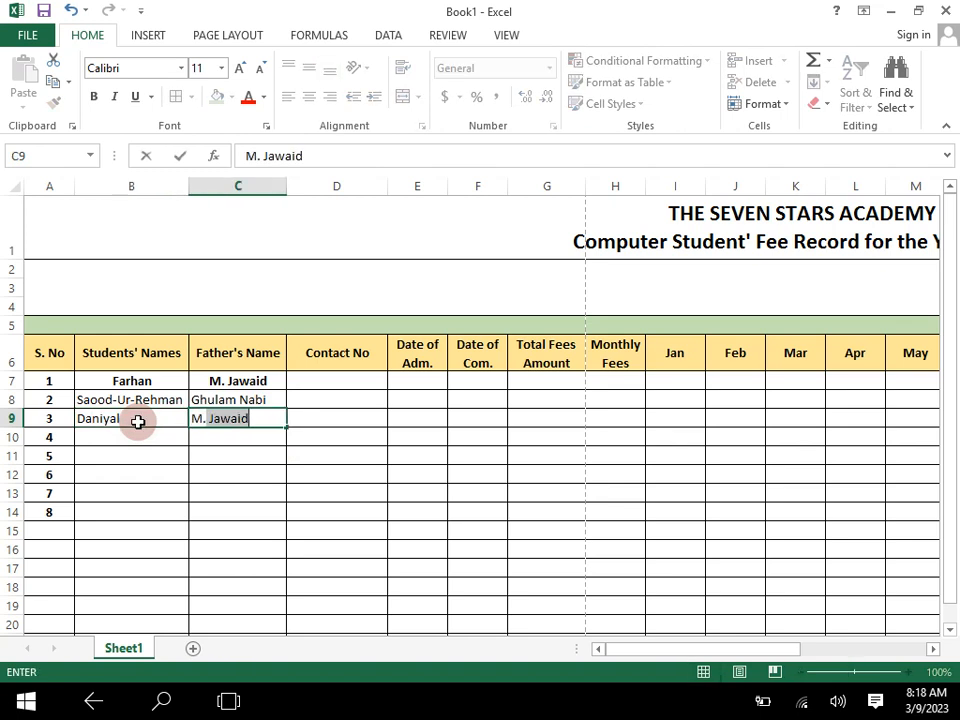
text(Naeem)
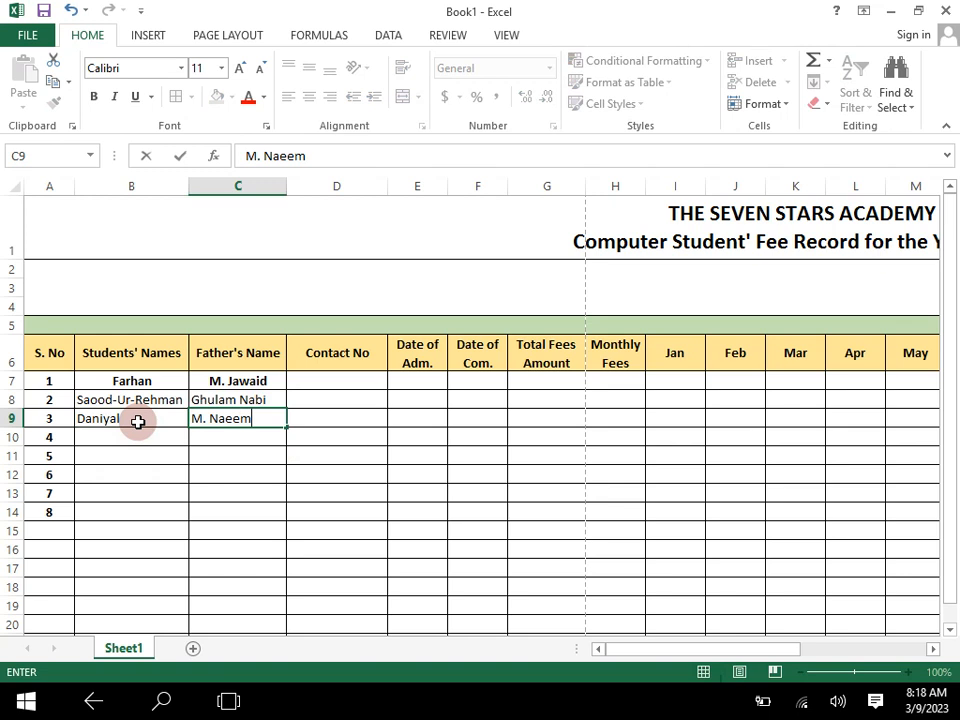
key(Tab)
- Enter the country code 92 in D7 as the start of the first student's contact number
key(Up)
key(Up)
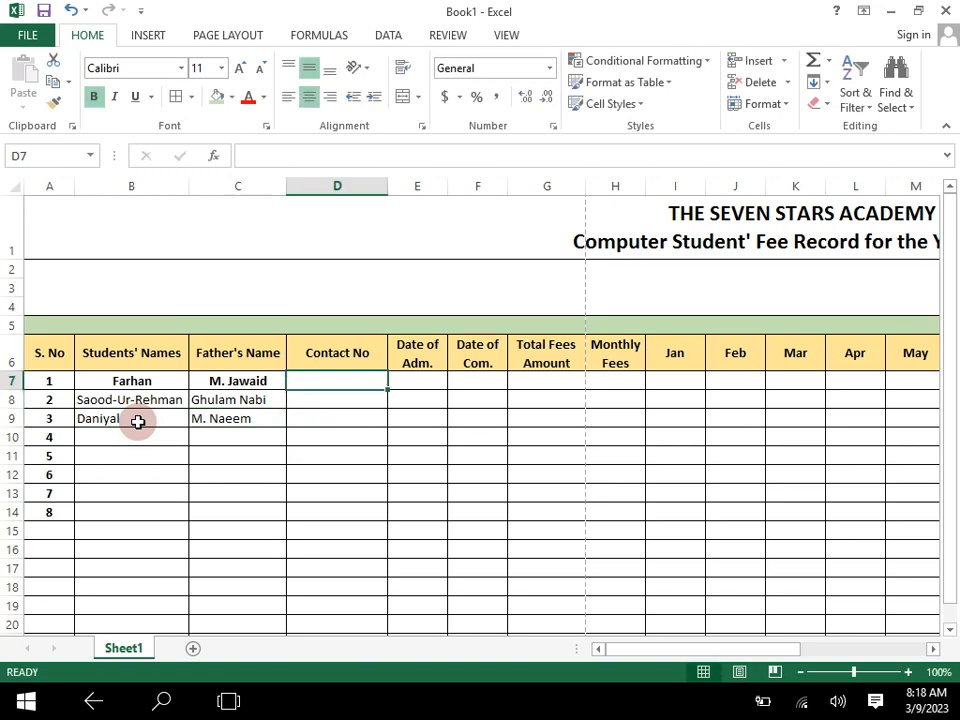
text(92)
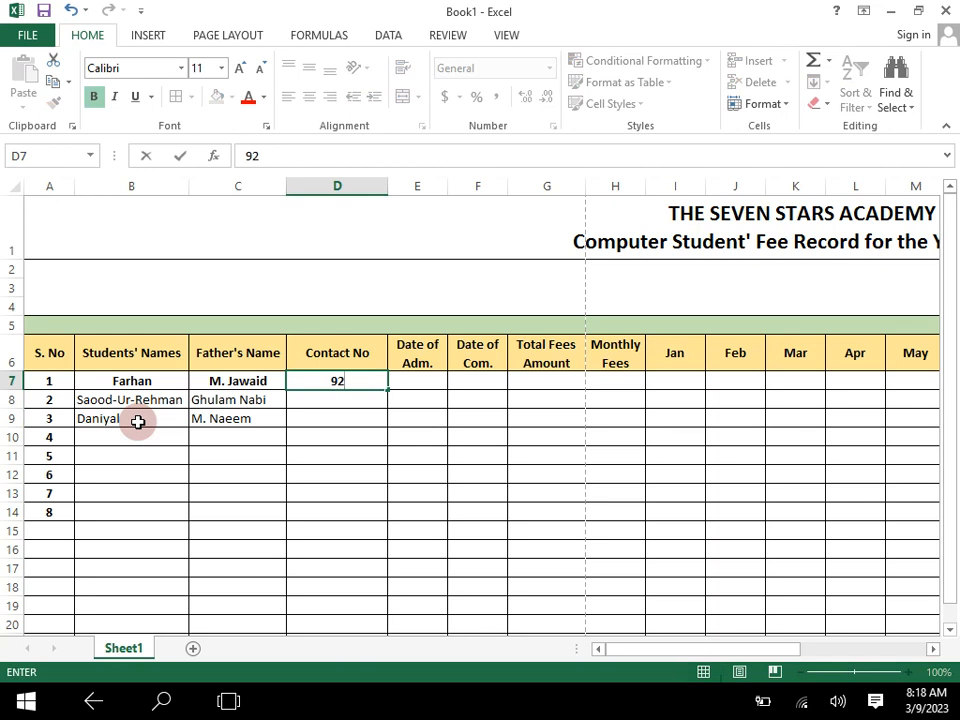
text(=)
key(BackSpace)
key(Up)
text(+)
key(BackSpace)
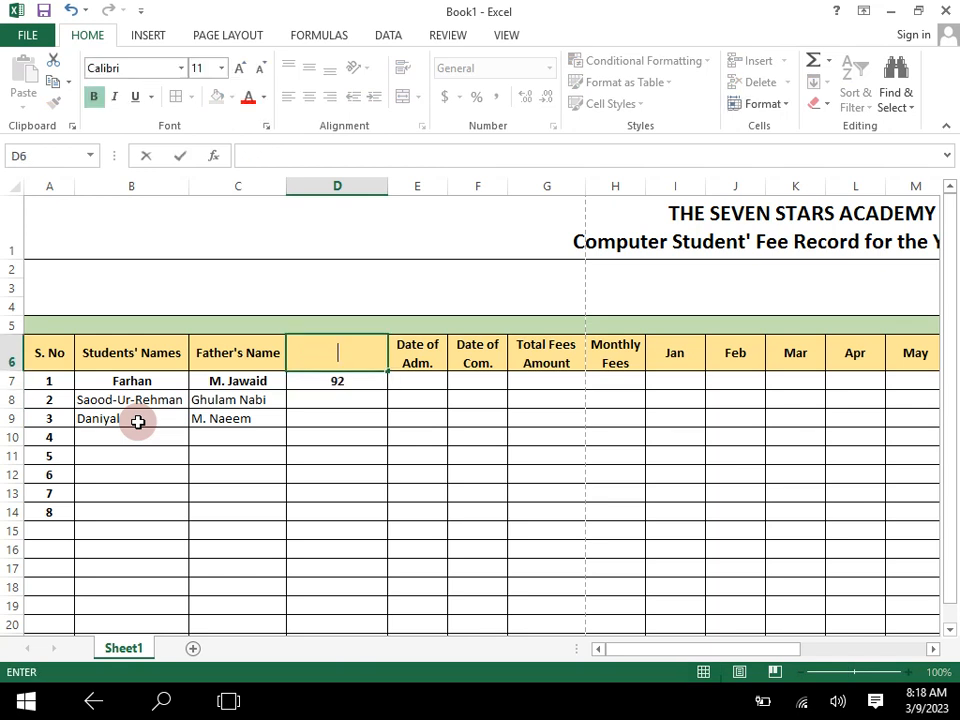
text(Contact No)
click(193, 490)
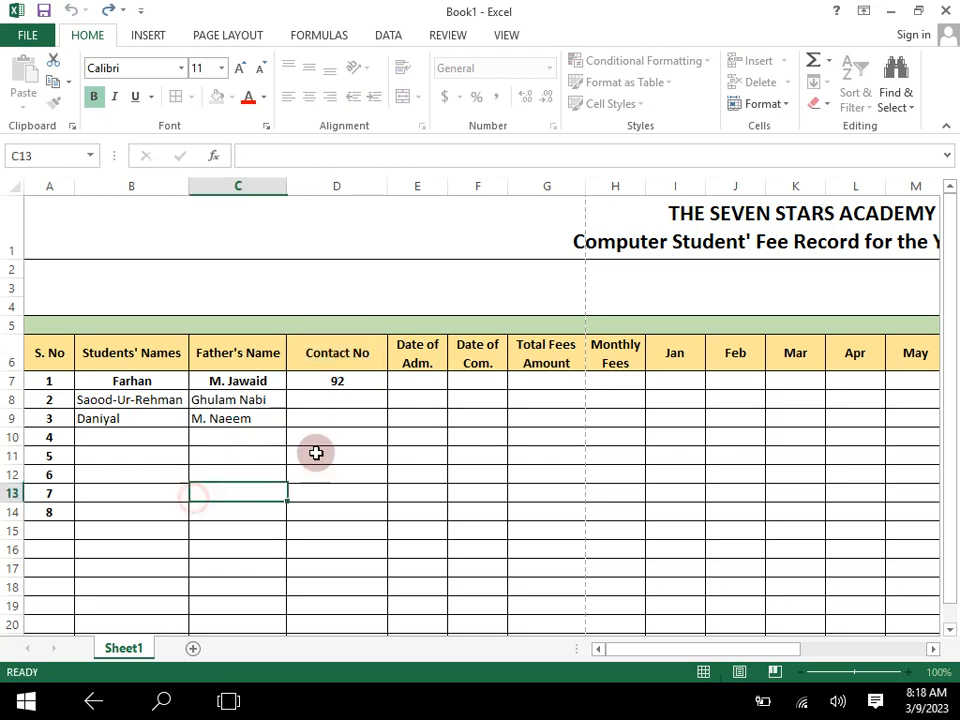
- Complete the first student's contact number in D7 by adding a plus sign and placeholder digits after 92
click(347, 386)
double_click(347, 386)
text(=)
key(BackSpace)
text(+)
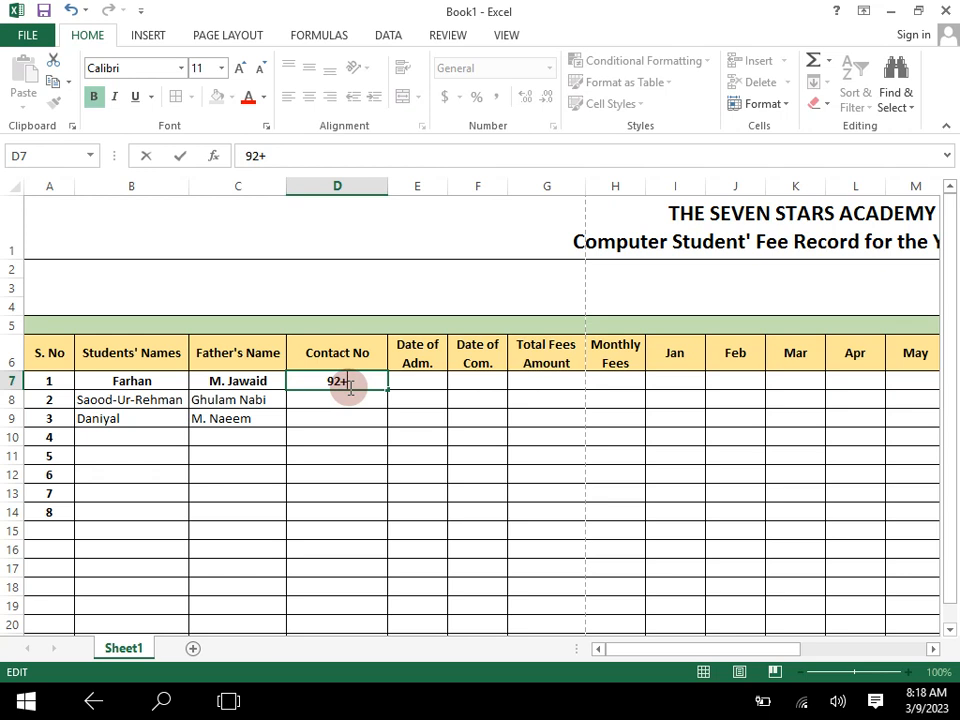
text(000000)
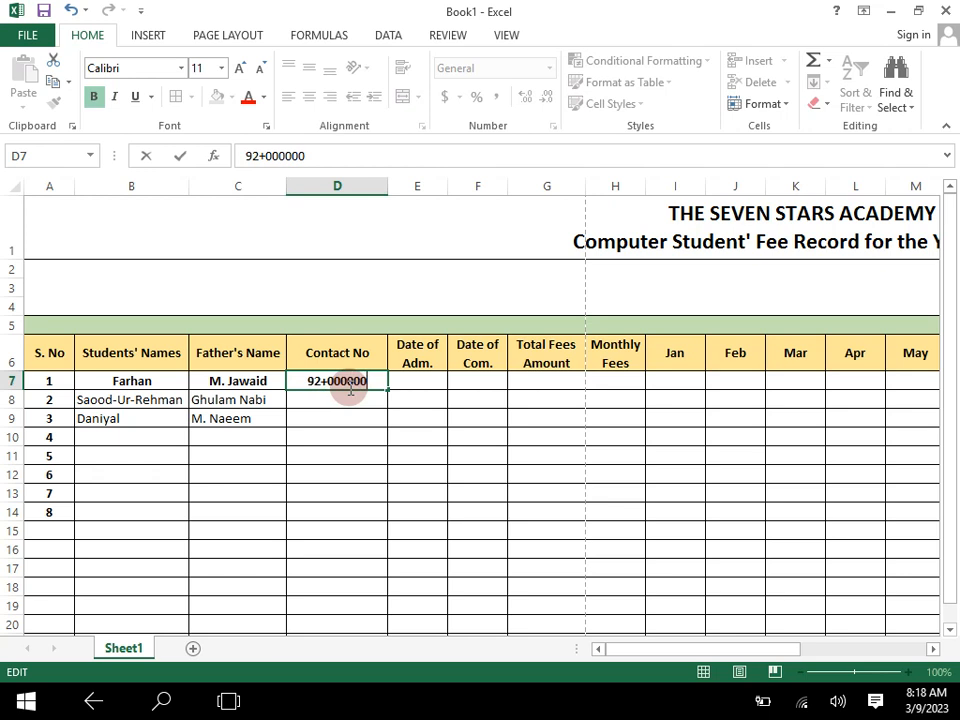
text(0000)
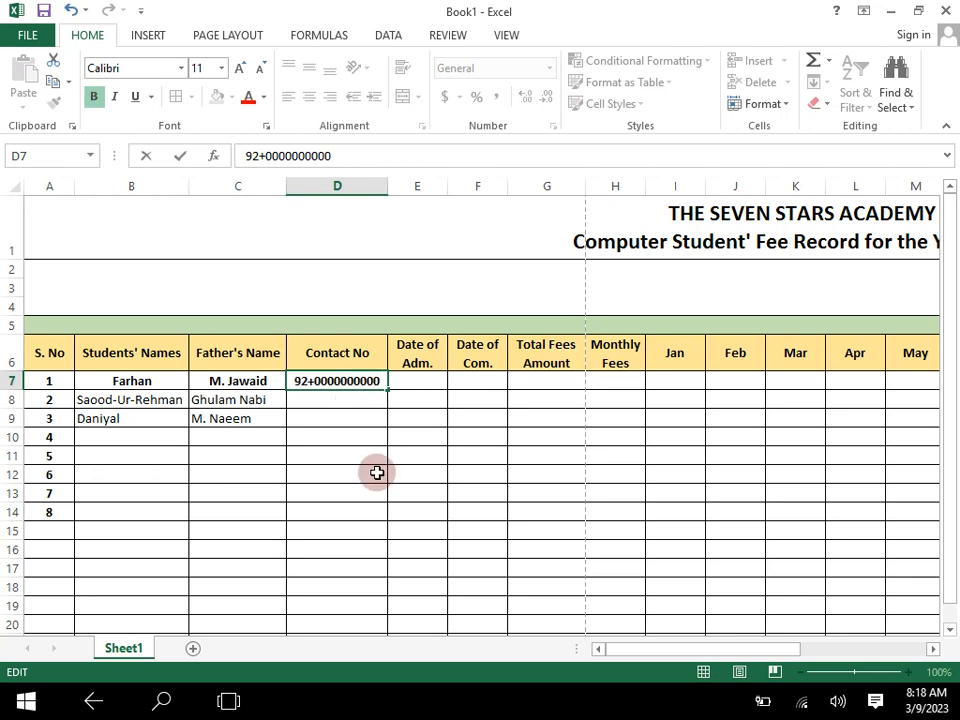
- Fill the contact number from D7 down to D9 for the second and third students
click(366, 393)
click(392, 390)
click(375, 379)
drag(389, 389, 382, 428)
click(431, 477)
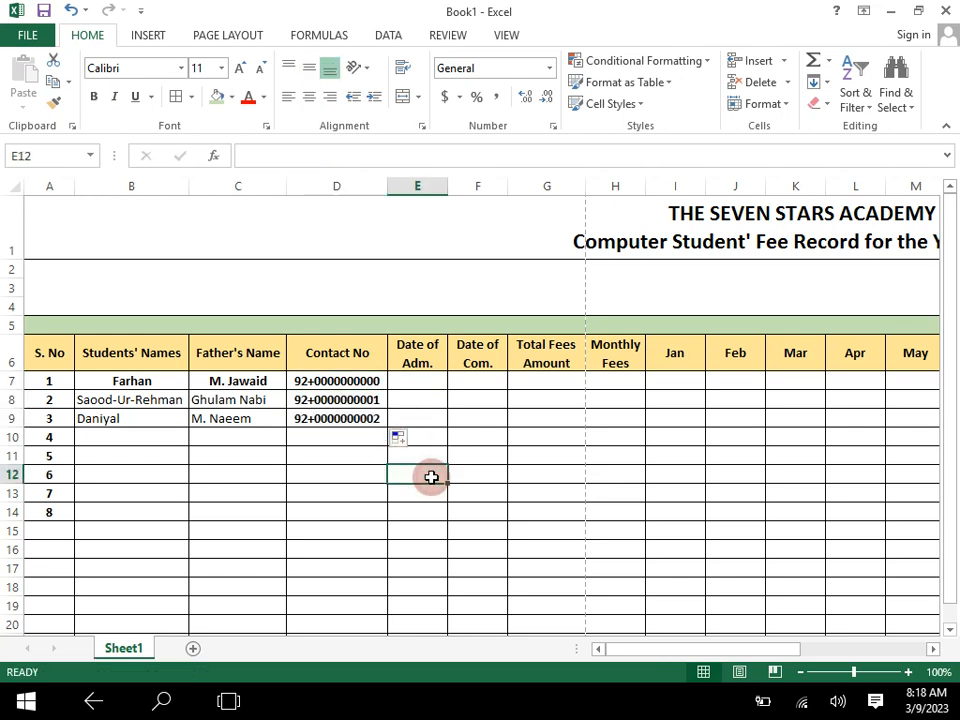
- Enter Feb-5-23 in E7 as the first student's date of admission
click(425, 378)
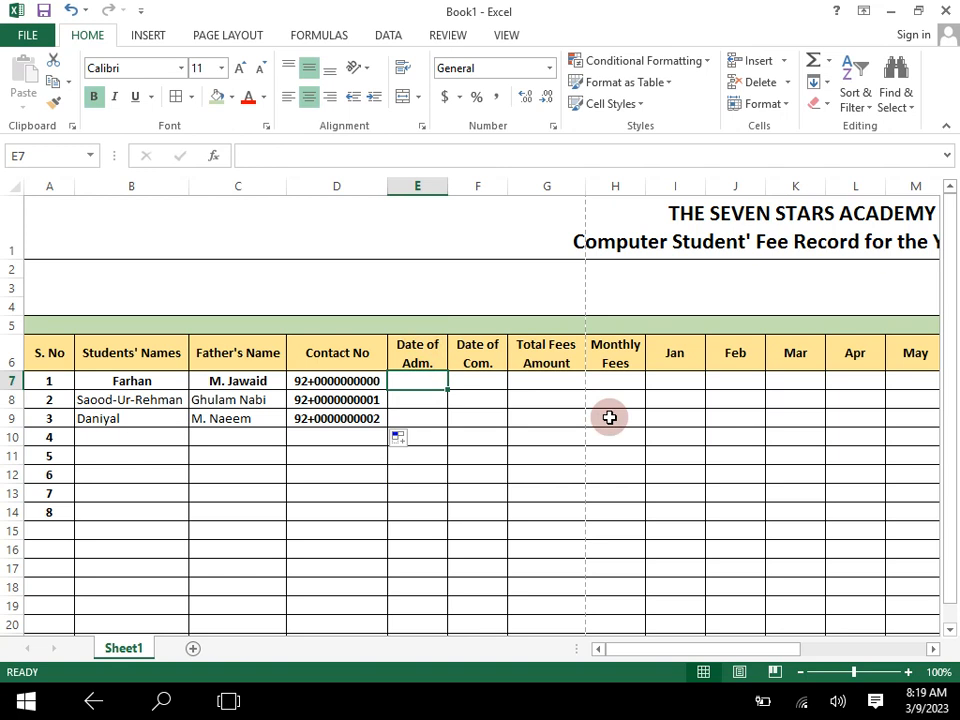
text(D)
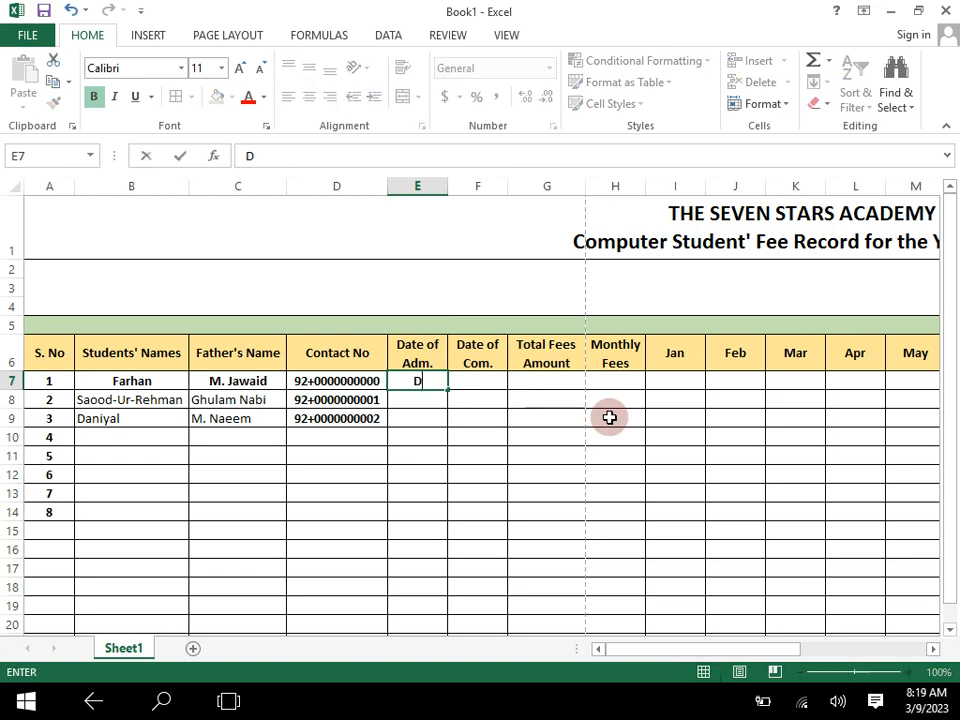
text(eb-)
text(5-23)
click(453, 457)
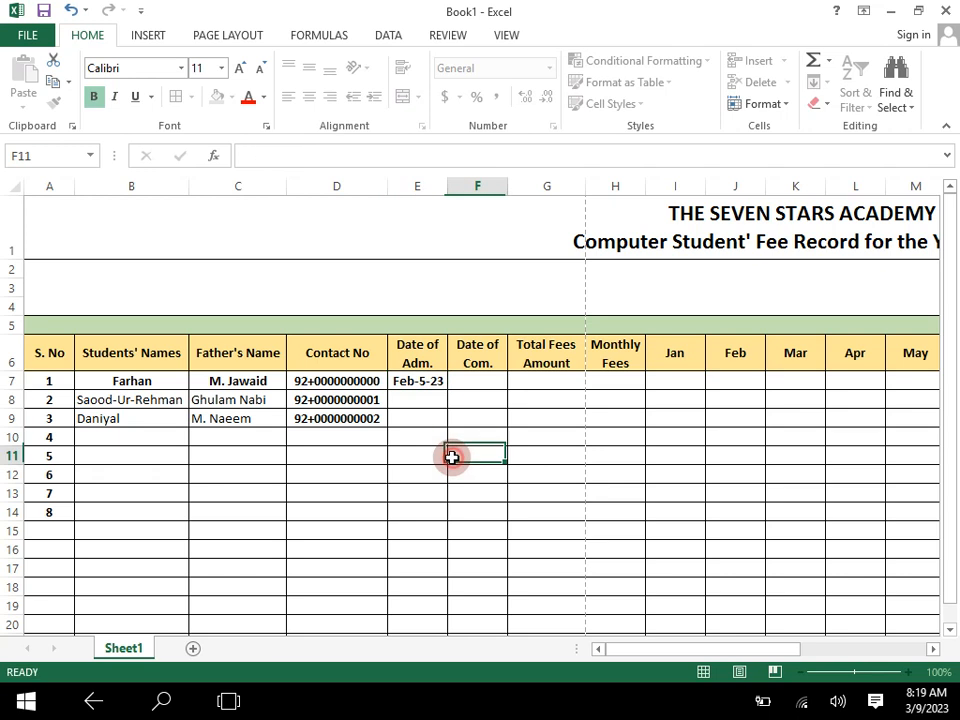
click(413, 398)
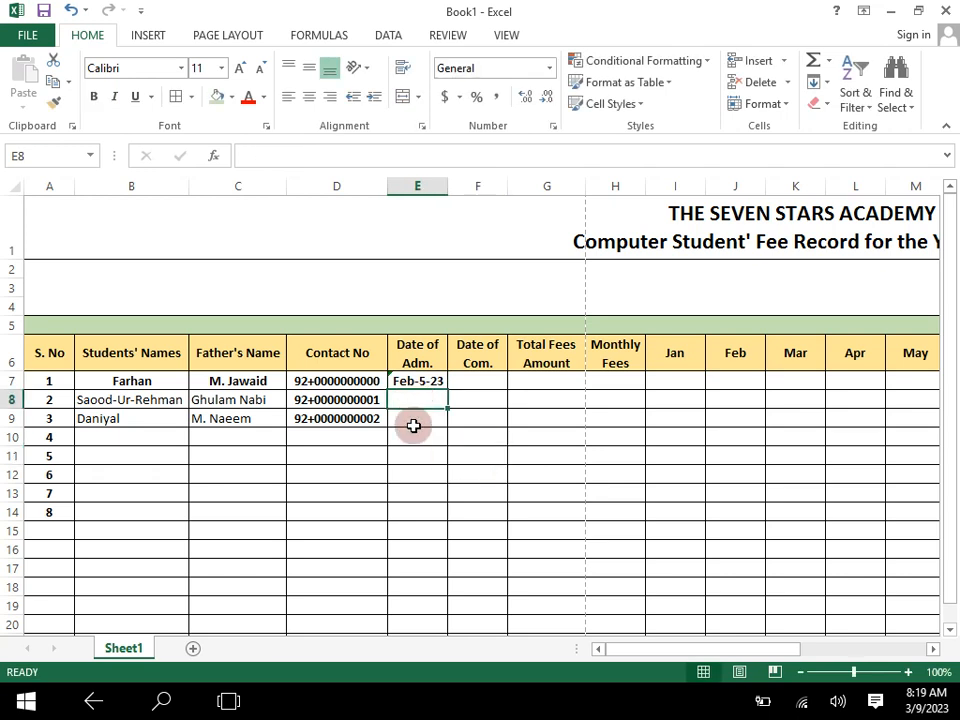
- Remove bold from the first student's and father's names in B7:C7 and align them left
drag(135, 383, 242, 381)
click(93, 97)
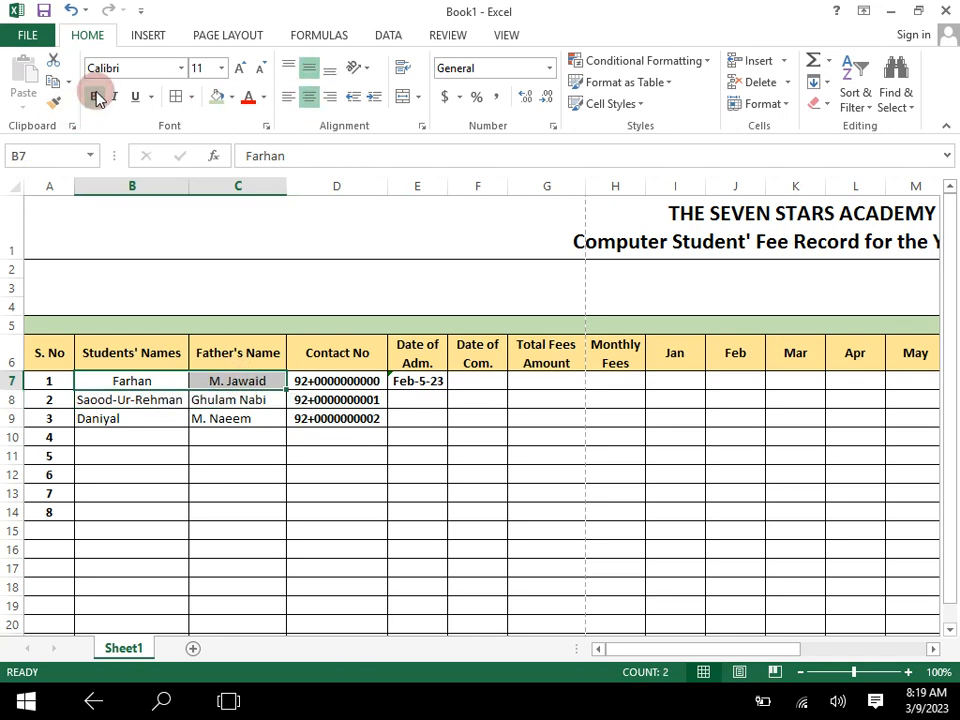
click(289, 97)
click(474, 418)
click(470, 382)
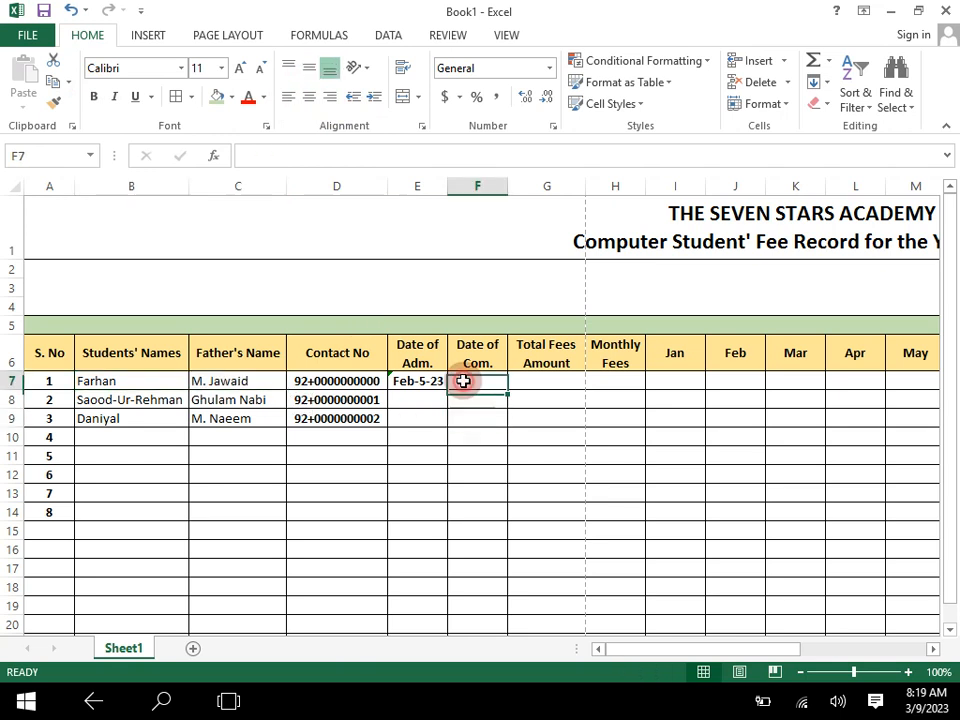
- Enter the admission dates Mar-10-23 in E8 and Jan-3-23 in E9, and widen column E slightly to fit them
click(431, 401)
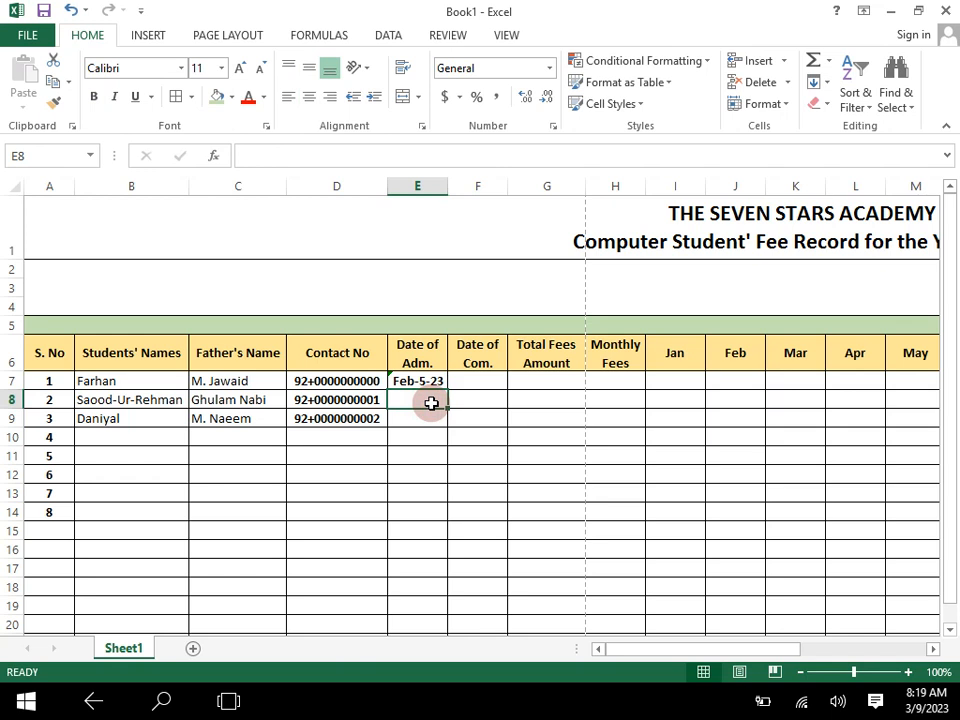
text(Mar-10-23)
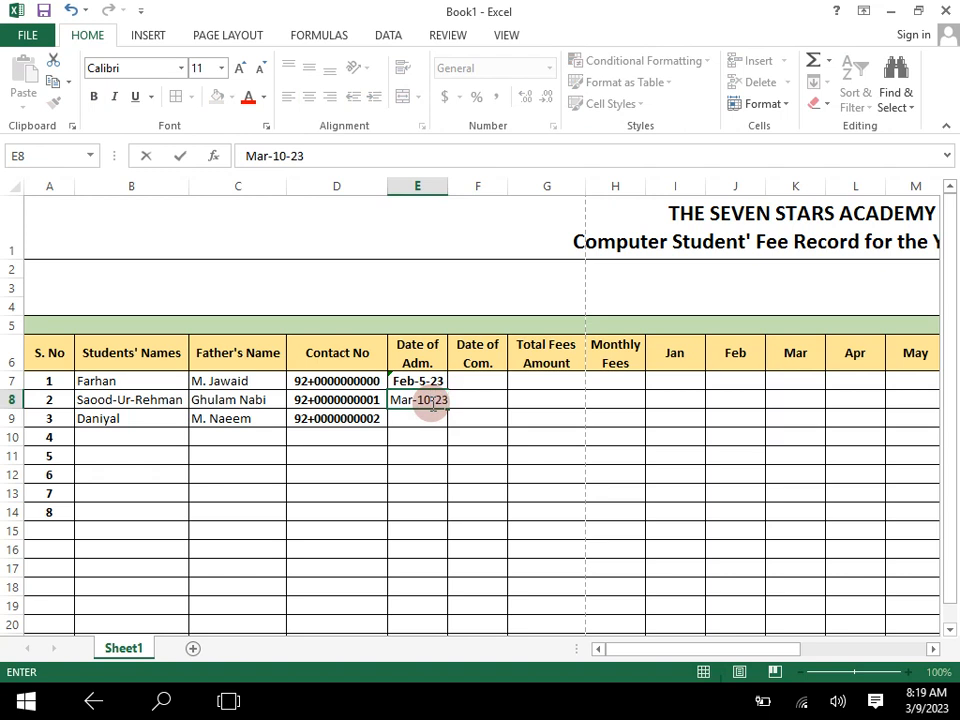
key(Return)
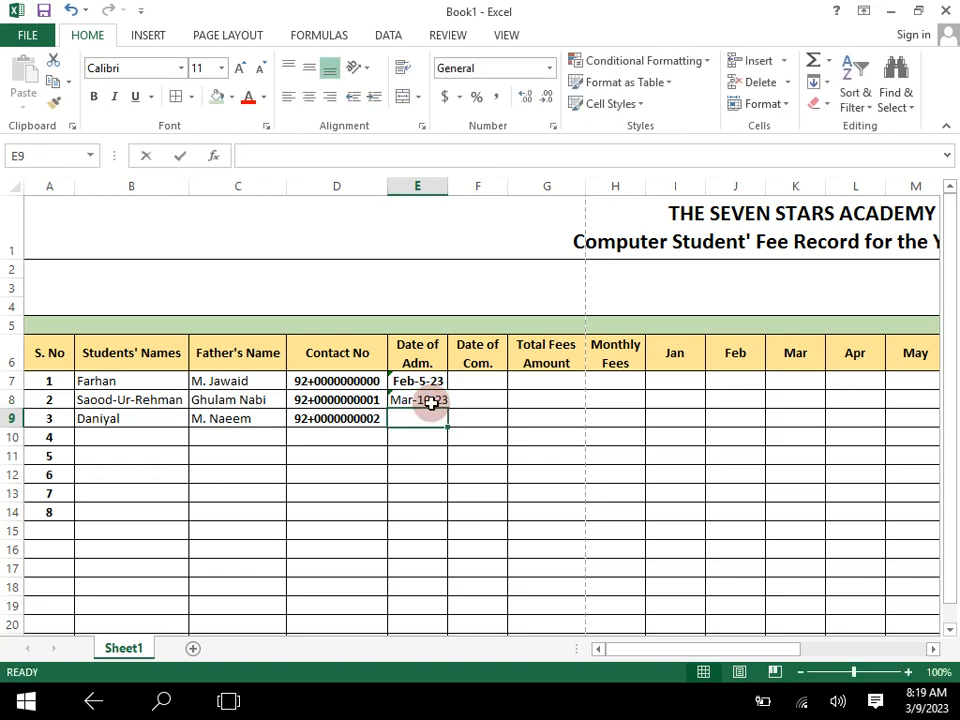
text(Feb-5-23)
key(BackSpace)
key(BackSpace)
key(BackSpace)
key(BackSpace)
key(BackSpace)
key(BackSpace)
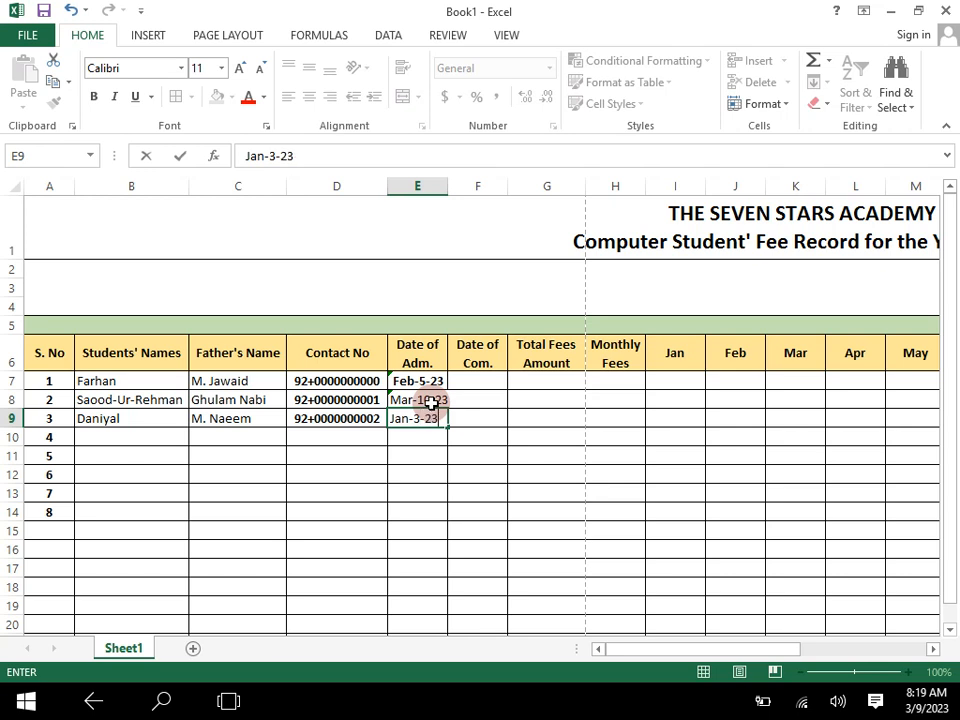
click(476, 438)
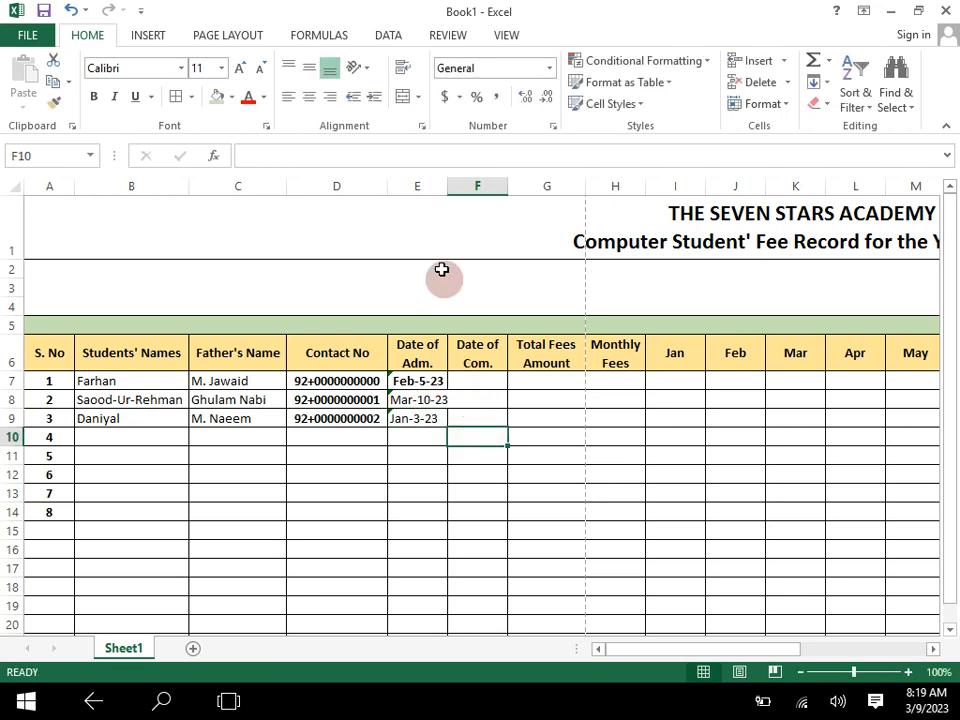
drag(447, 185, 452, 185)
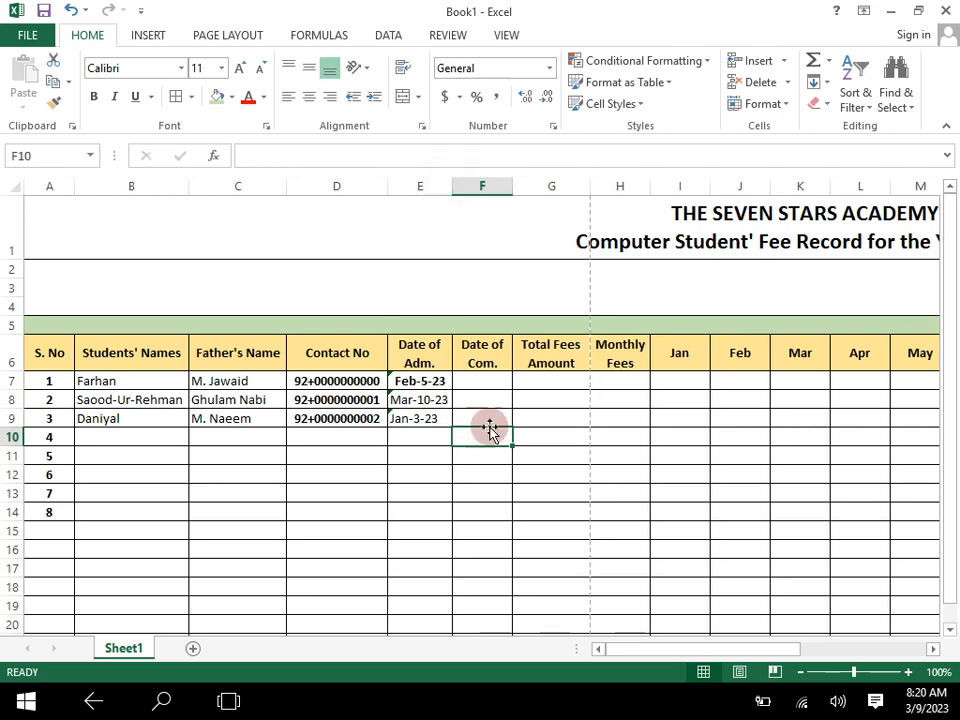
click(486, 383)
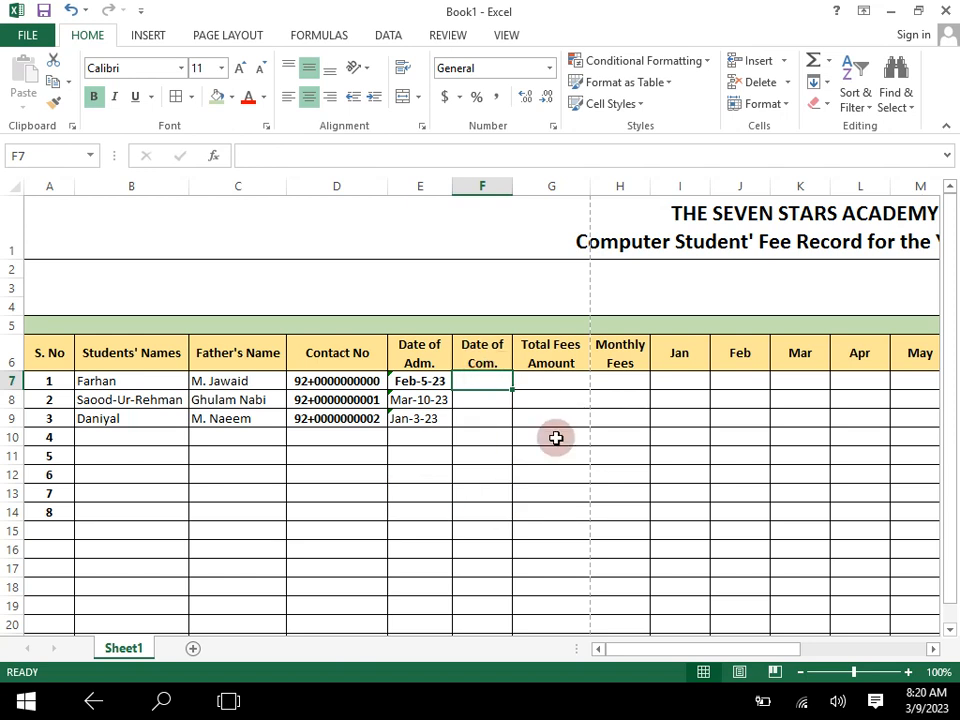
click(551, 400)
click(551, 418)
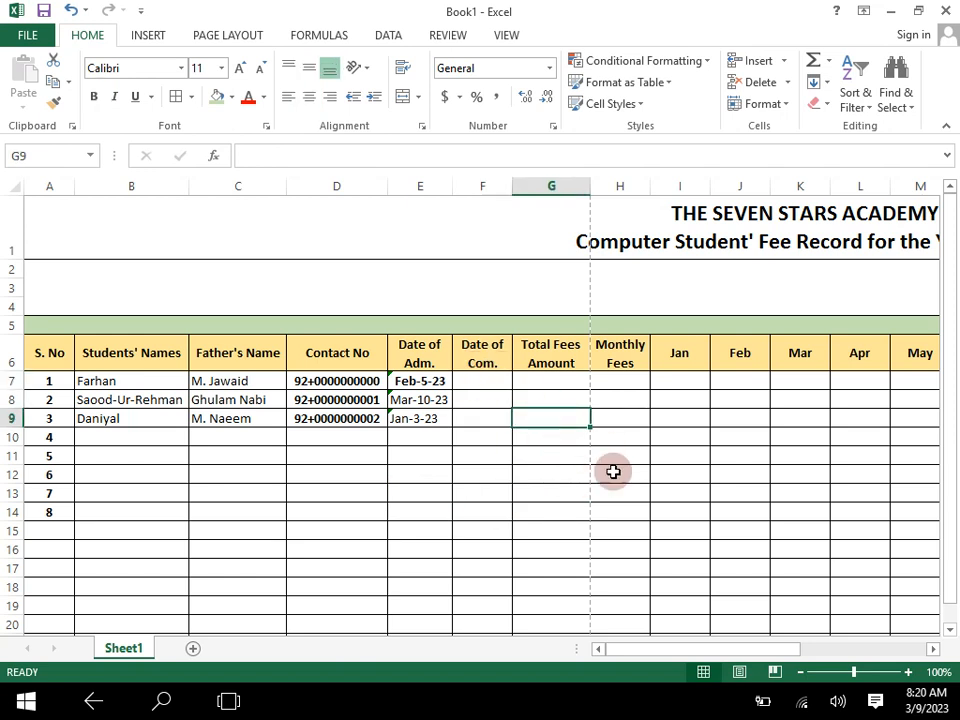
click(549, 379)
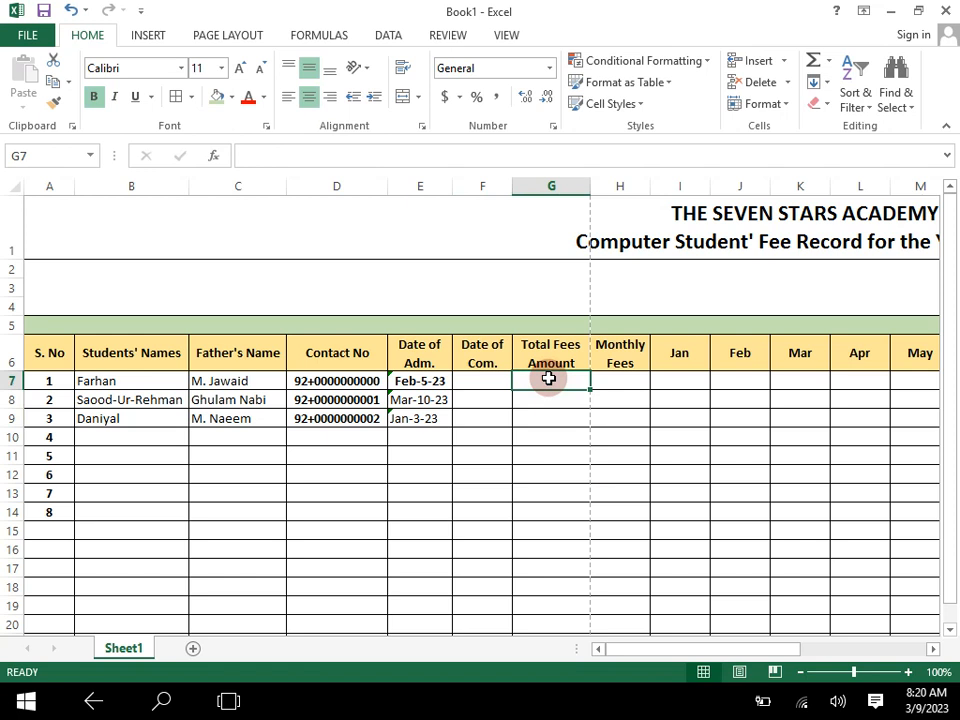
- Enter the three students' monthly fees in H7:H9 as 1800, 1700 and 1600
click(618, 382)
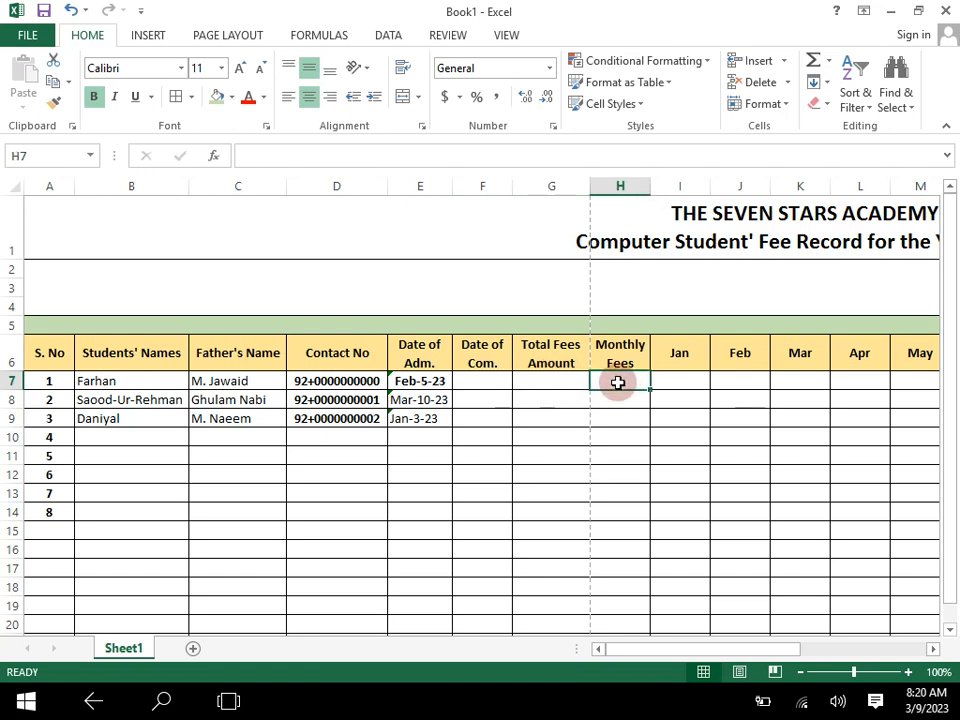
text(1)
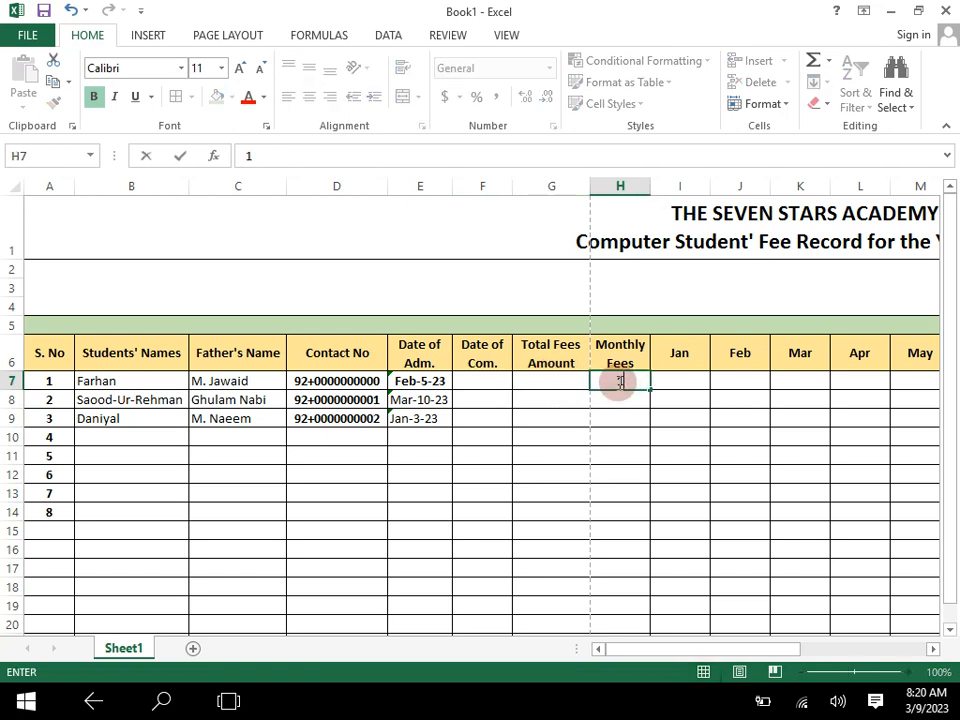
text(800)
key(Return)
text(1)
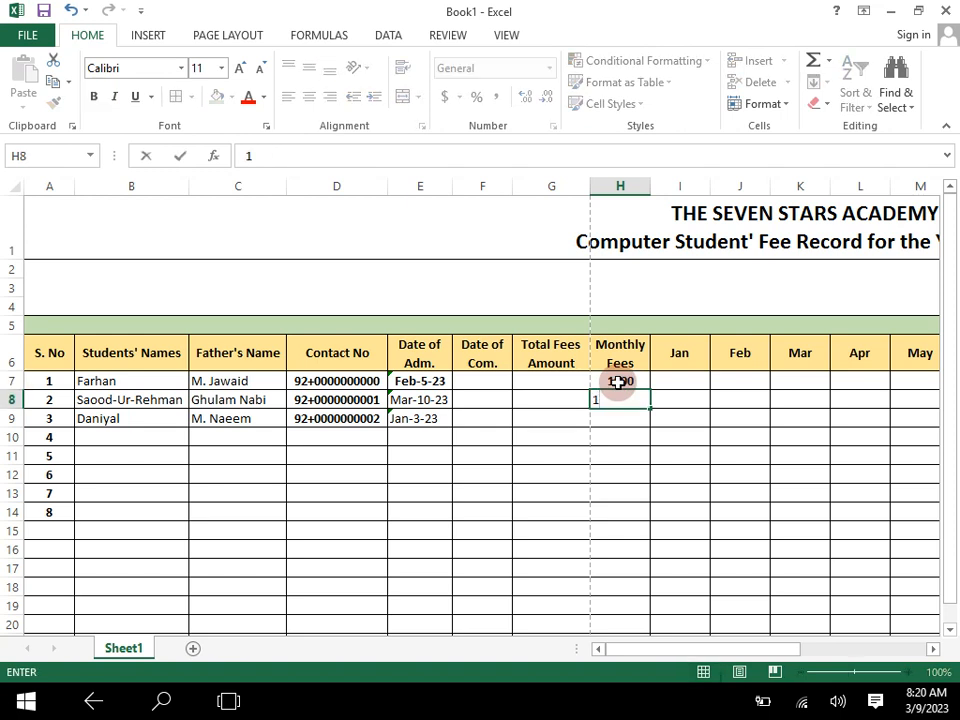
key(Return)
text(1)
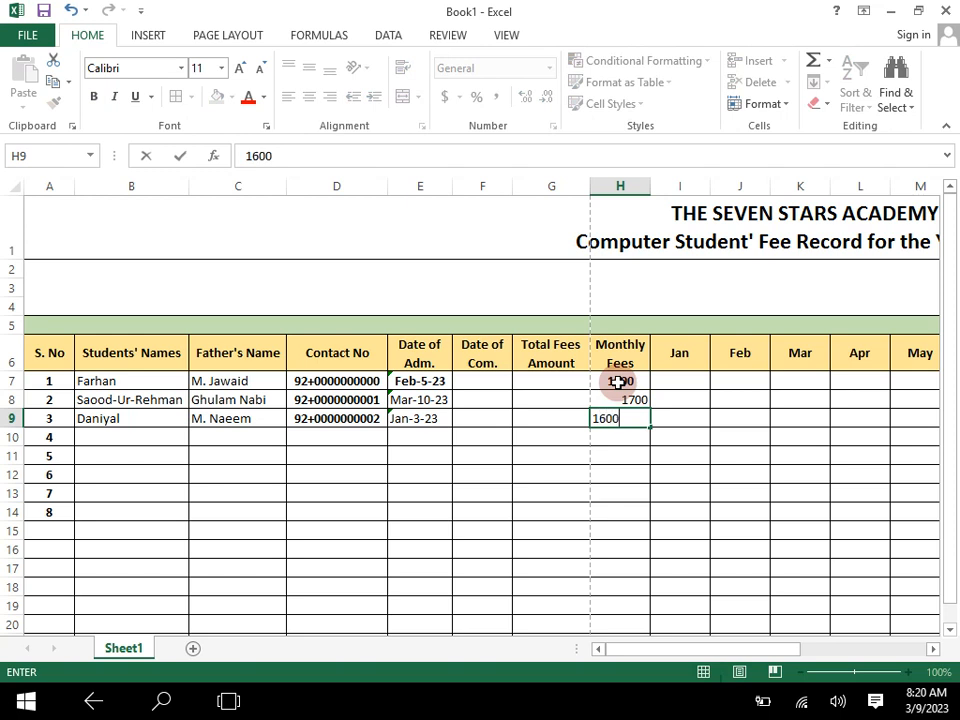
text(600)
key(Return)
drag(617, 471, 608, 463)
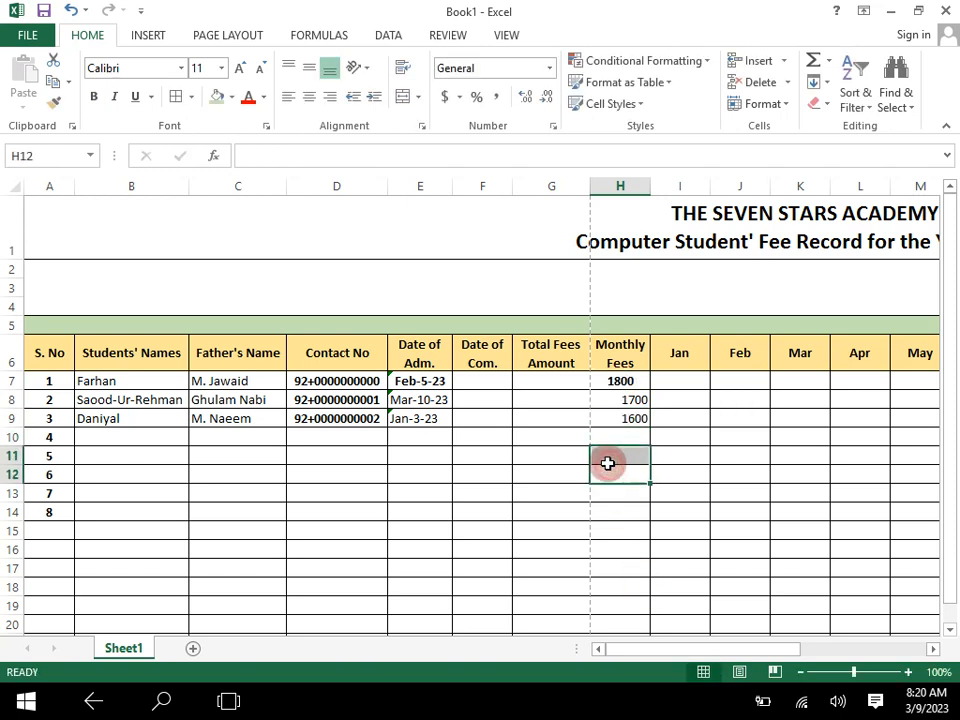
- Calculate the total fees in G7 with the formula =H7*6 and fill it down to G9
click(536, 383)
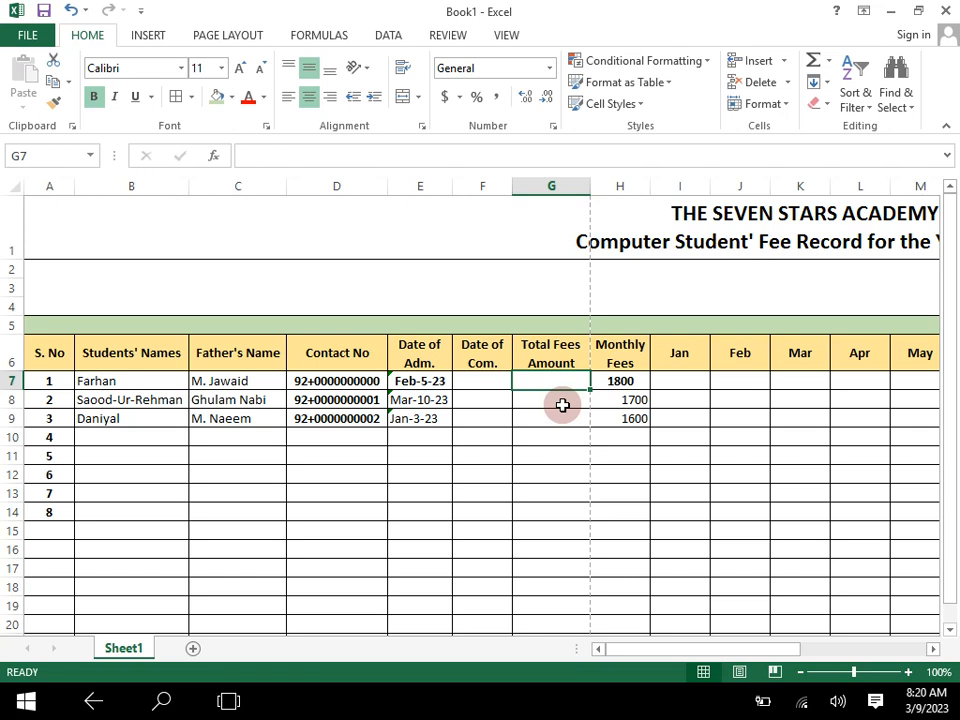
text(=)
key(Right)
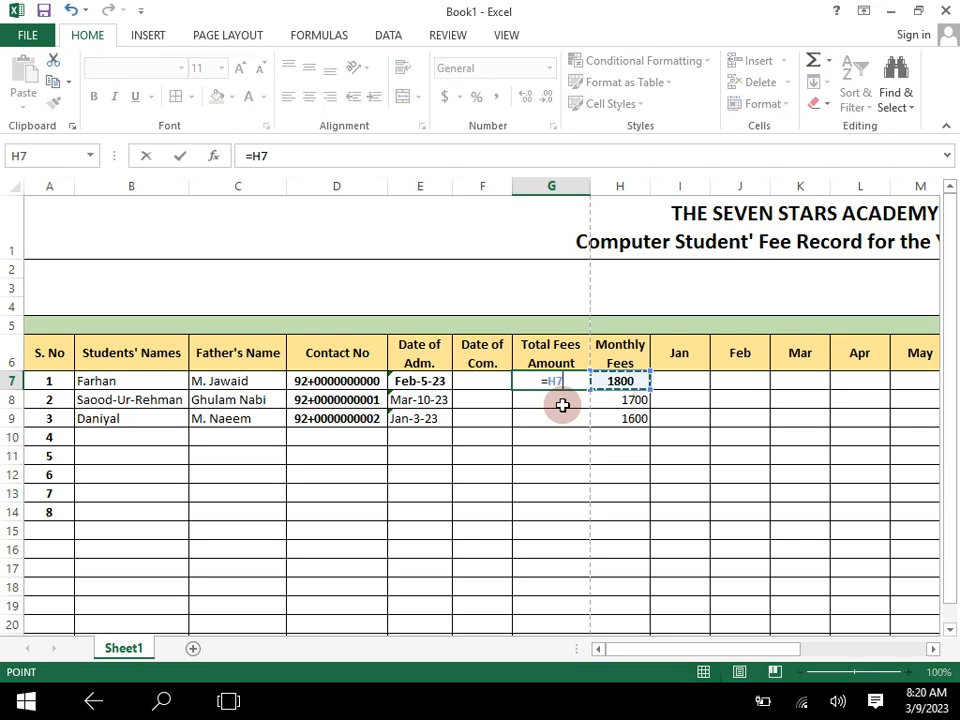
text(*6)
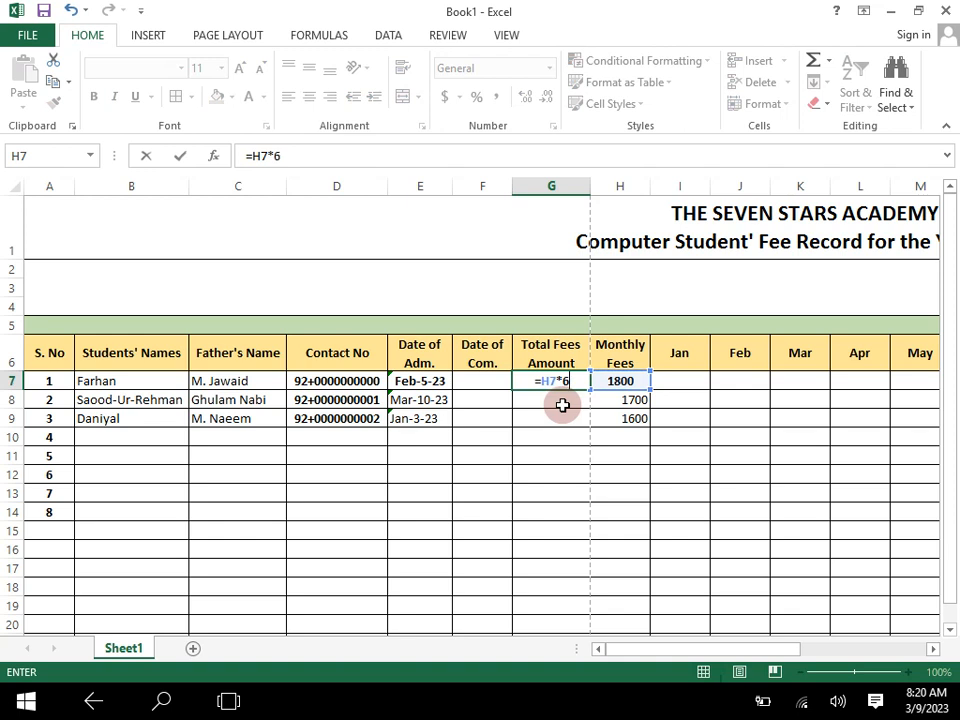
key(Return)
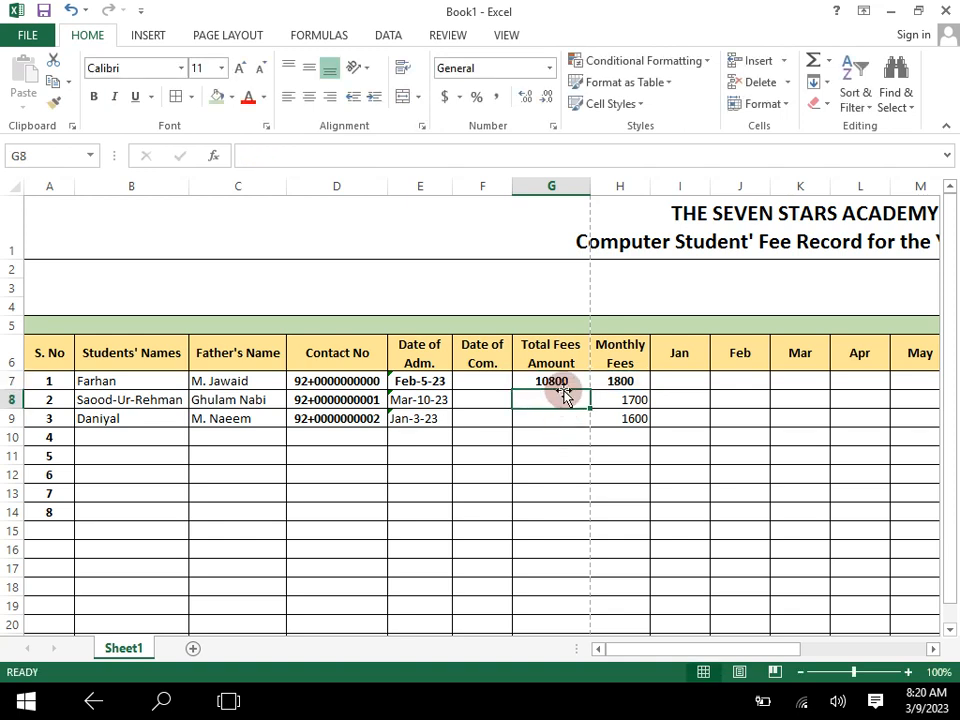
click(570, 381)
drag(589, 389, 587, 424)
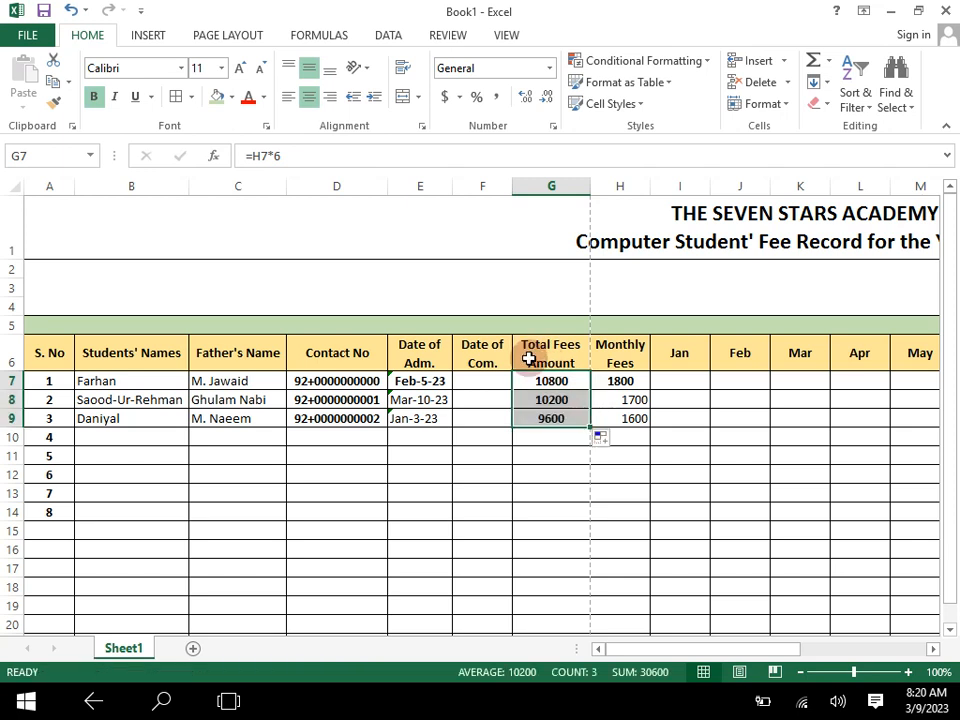
- Change the heading in G6 to "Total Fees in Amount"
click(529, 360)
double_click(529, 360)
text(in)
click(562, 434)
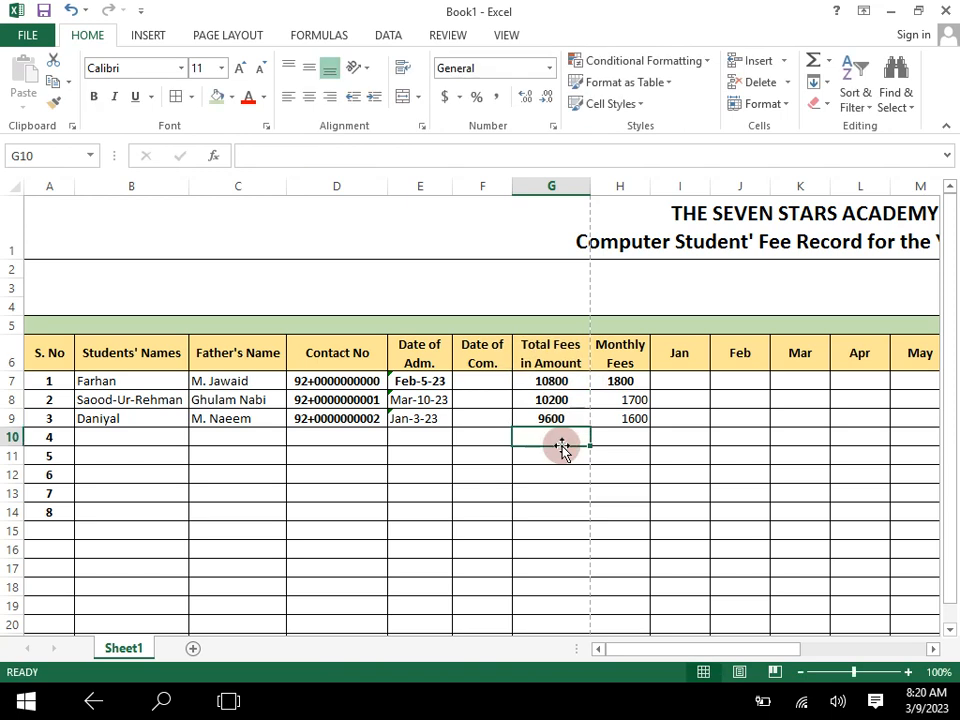
key(Return)
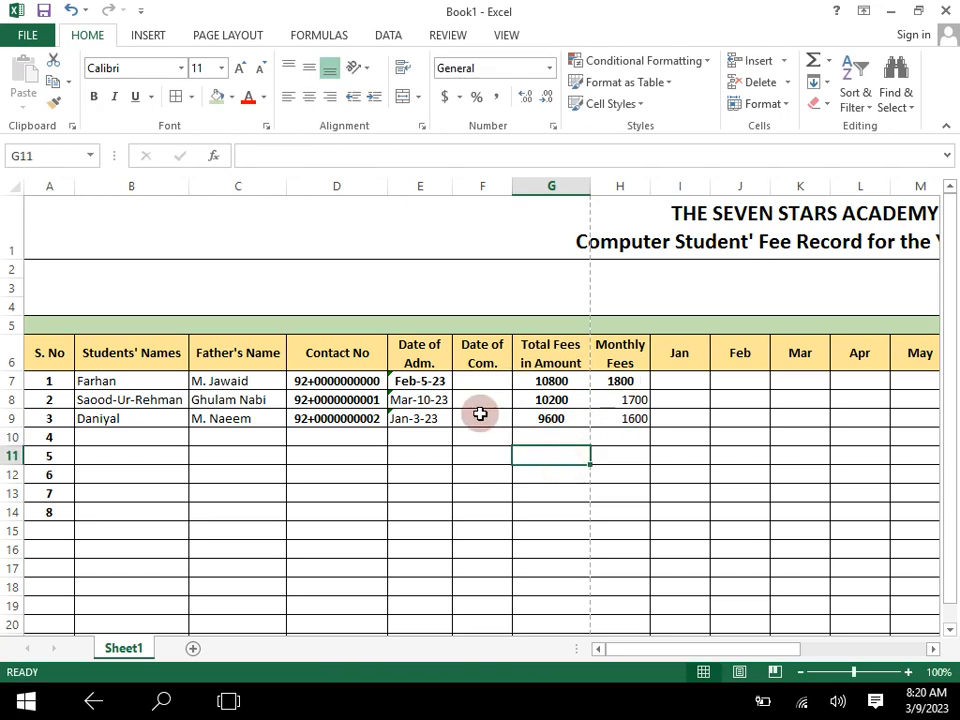
- Remove bold from the first student's row across E7:W7
drag(451, 383, 810, 381)
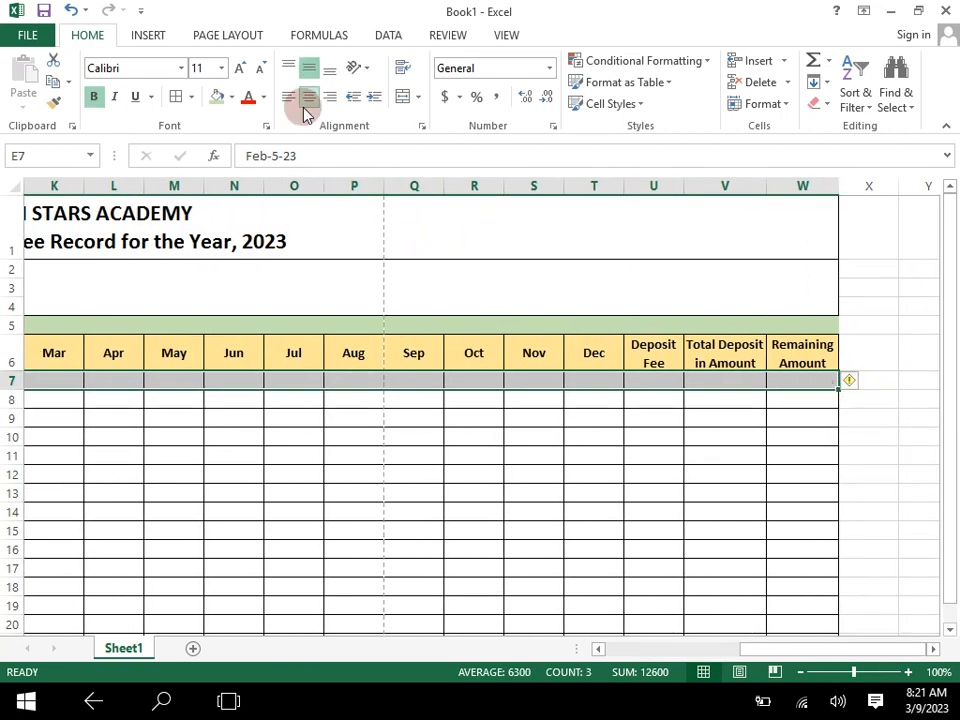
click(92, 100)
scroll(261, 403, left, 5)
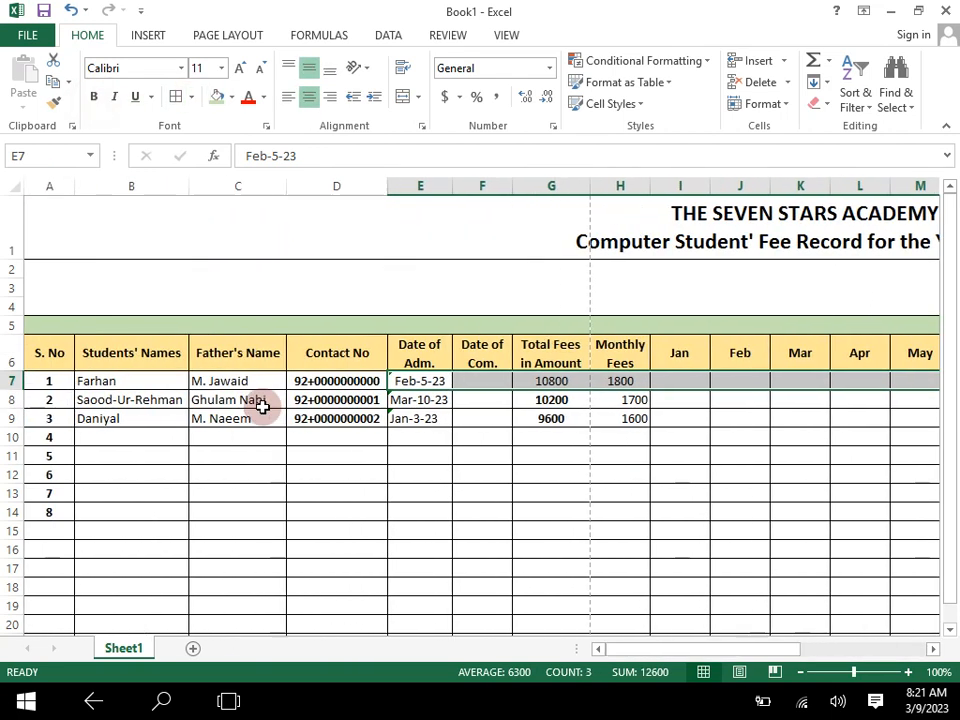
click(456, 531)
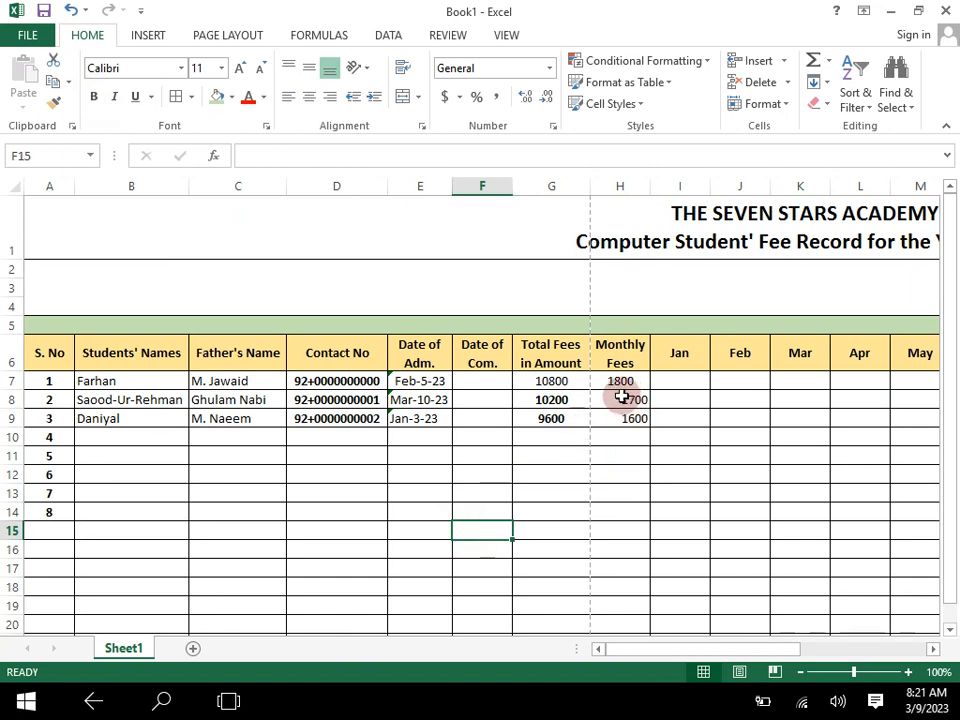
- Add a conditional formatting rule to I7:T23 giving cells that contain the text P a Green Fill with Dark Green Text
click(680, 380)
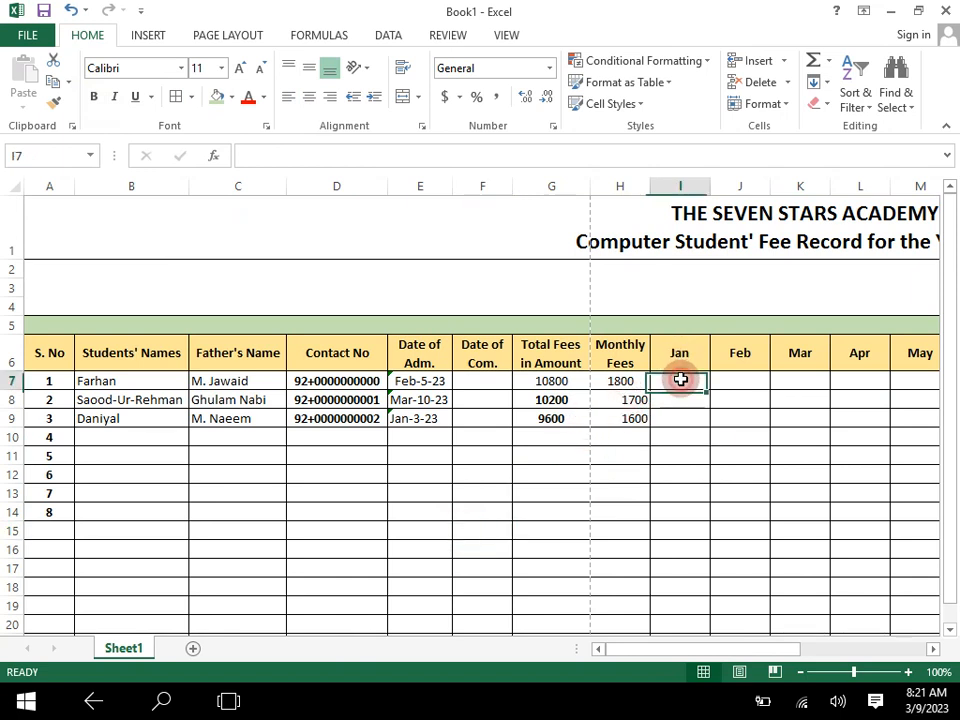
click(745, 380)
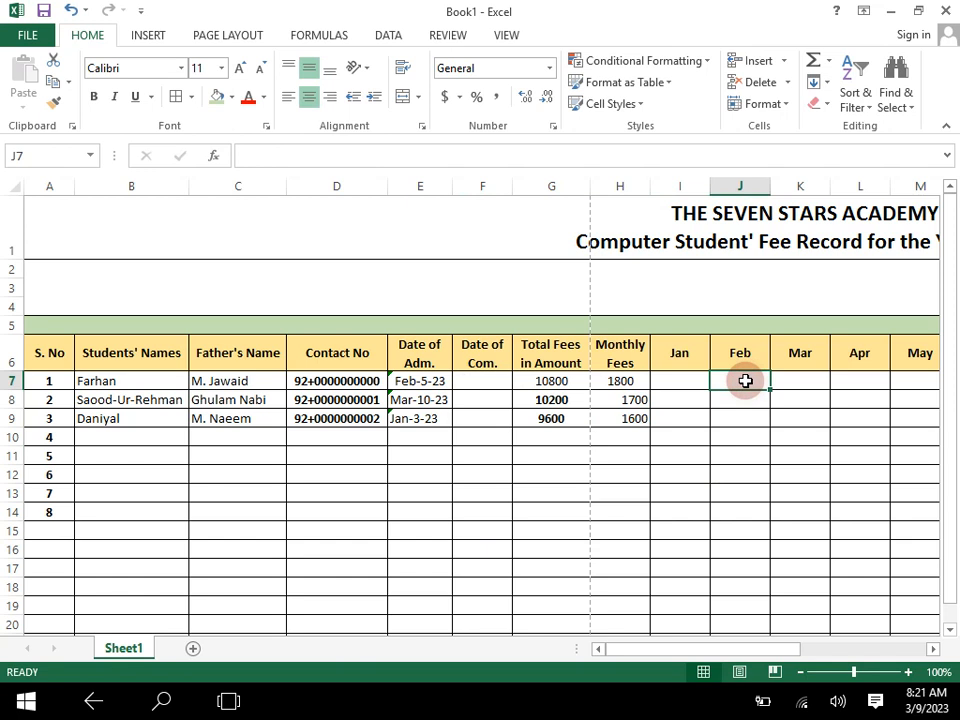
drag(688, 378, 795, 588)
click(799, 672)
click(799, 672)
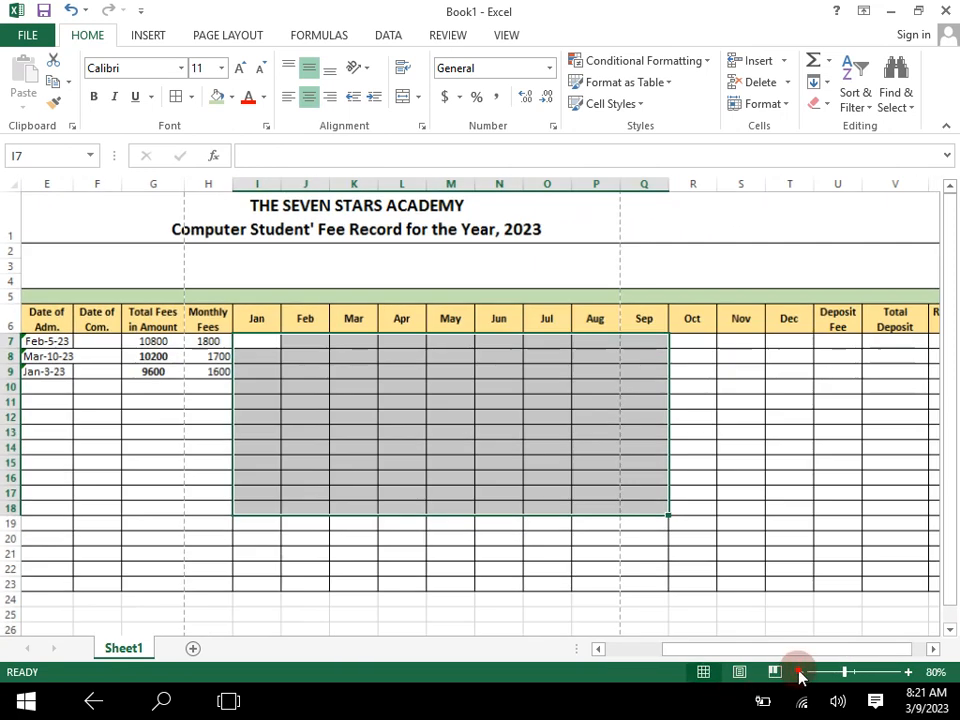
click(799, 672)
drag(306, 319, 754, 524)
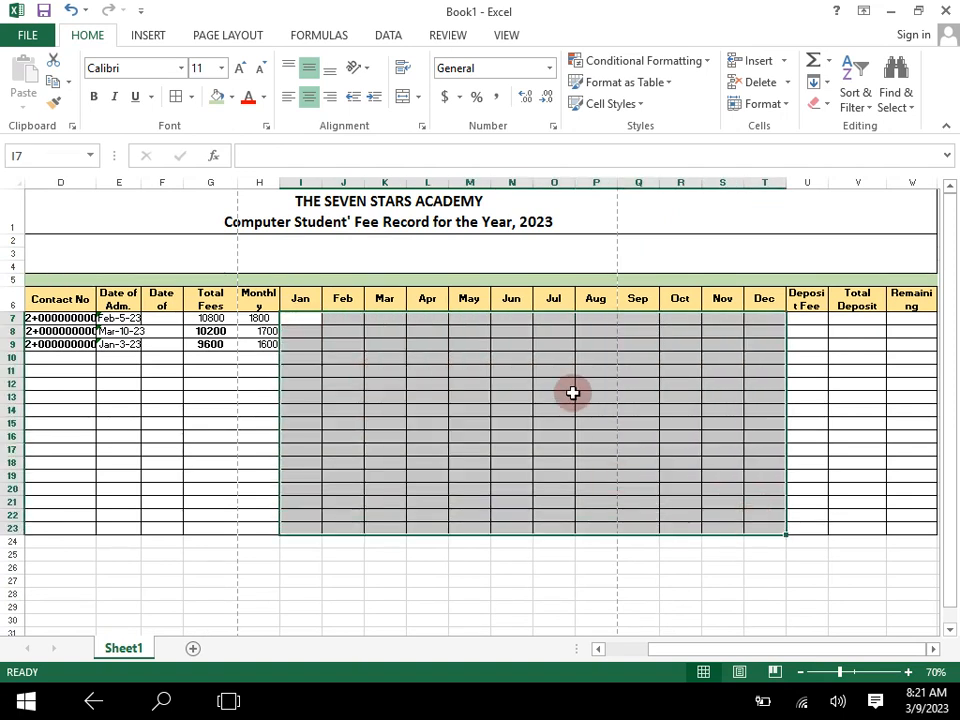
click(909, 672)
click(909, 672)
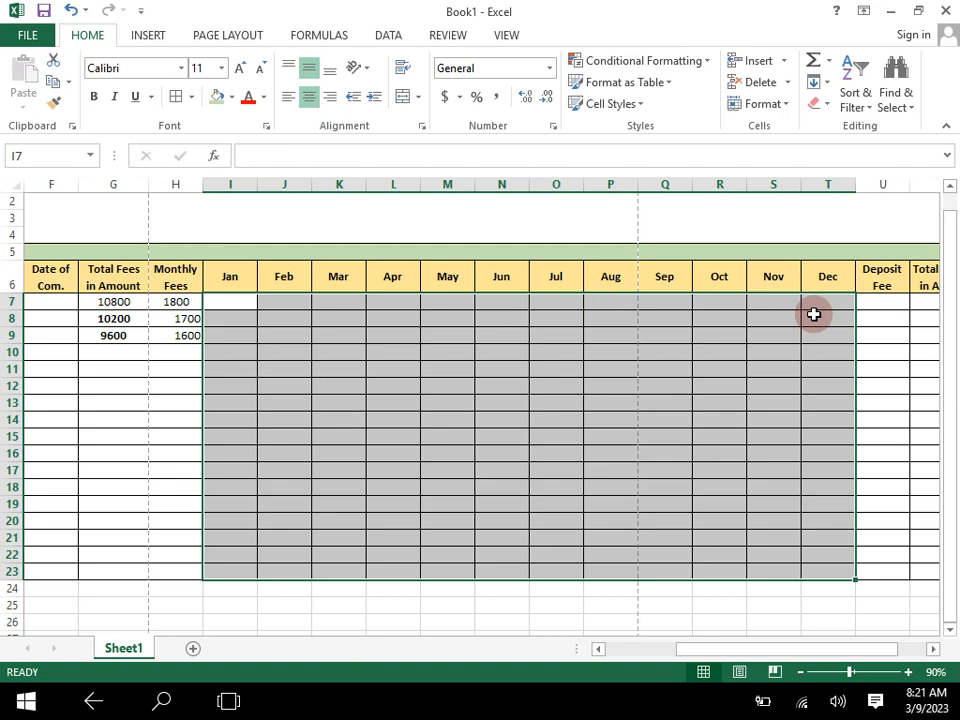
click(657, 72)
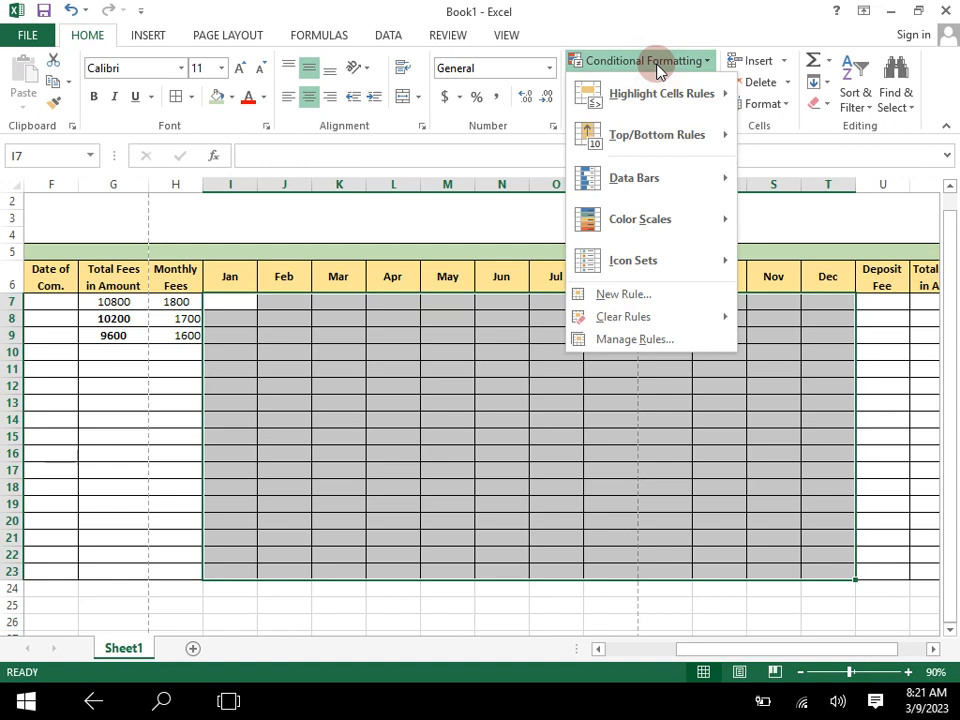
mouse_move(690, 94)
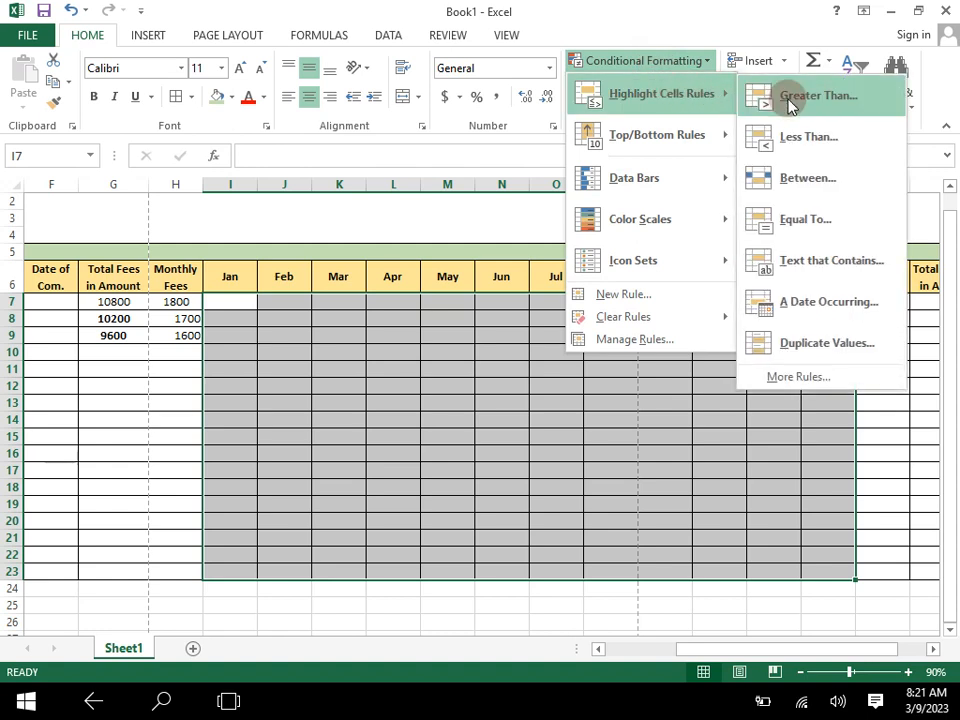
click(800, 262)
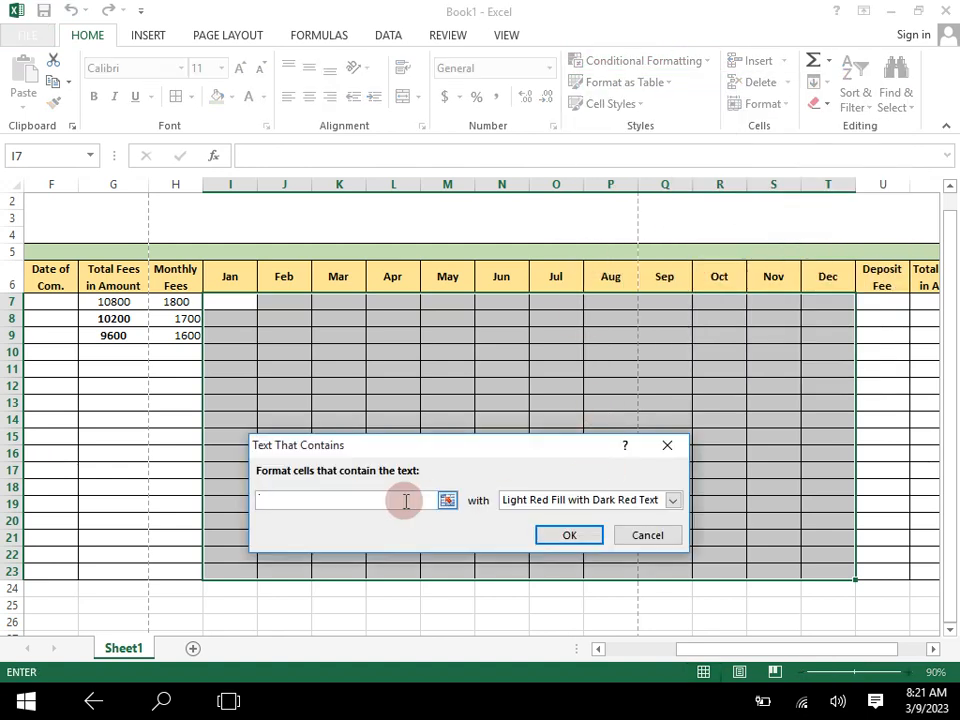
text(P)
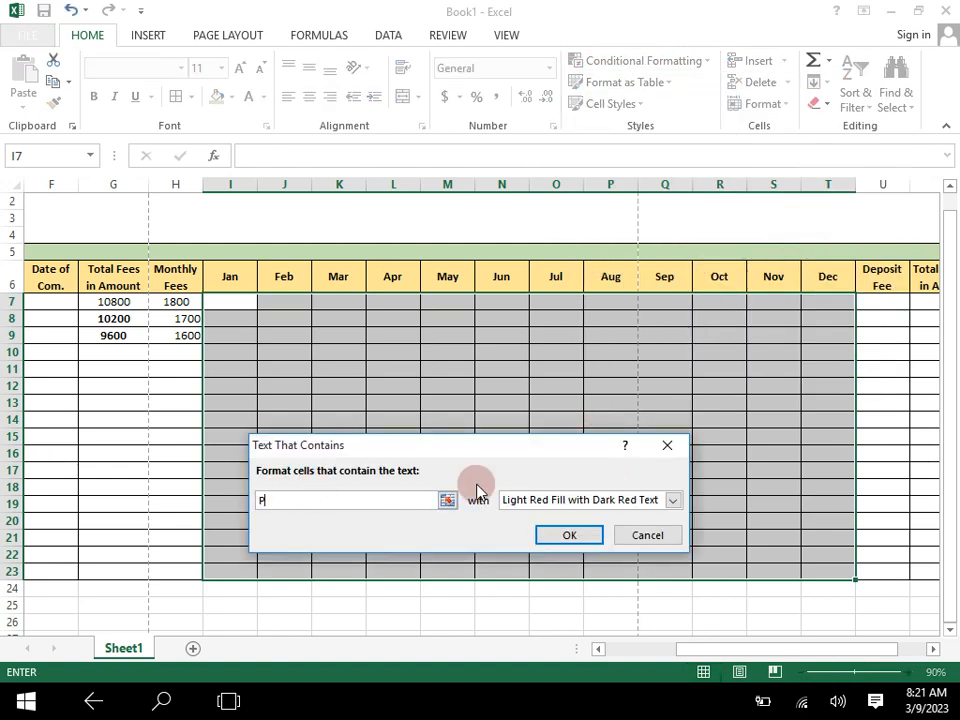
click(671, 500)
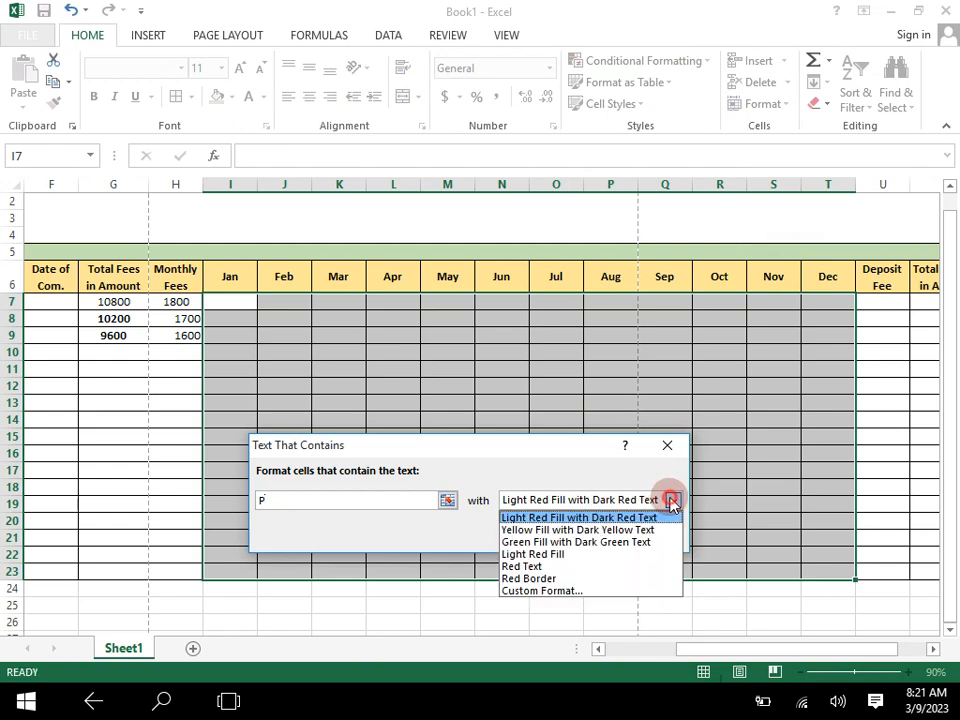
click(533, 543)
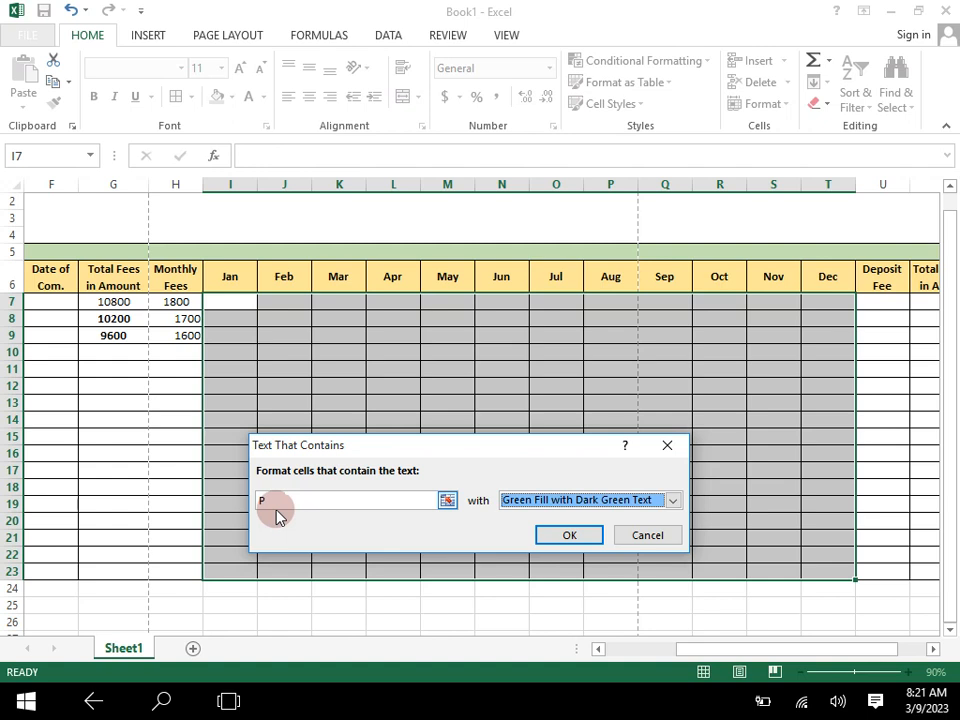
click(589, 540)
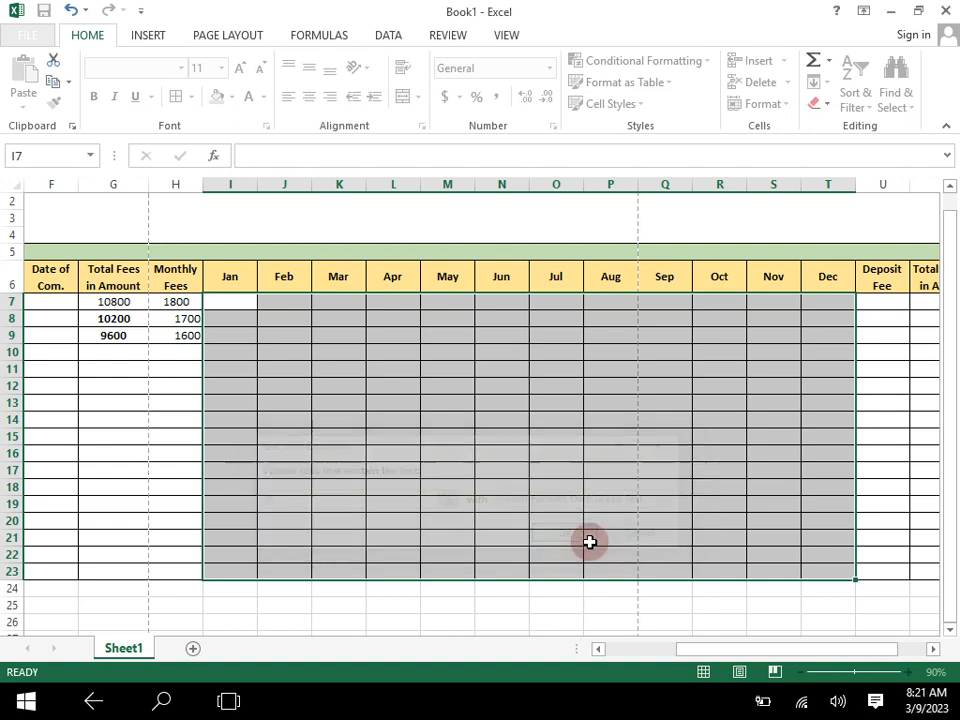
- Mark the first student's February and March fees as paid by entering P in J7 and K7
click(276, 303)
click(234, 302)
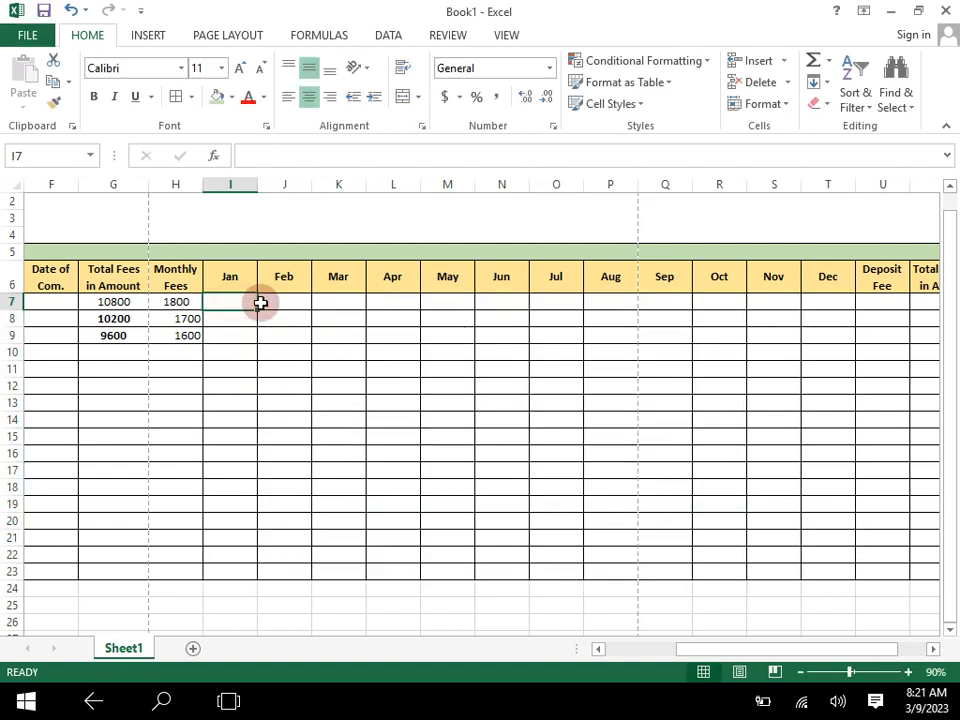
click(285, 309)
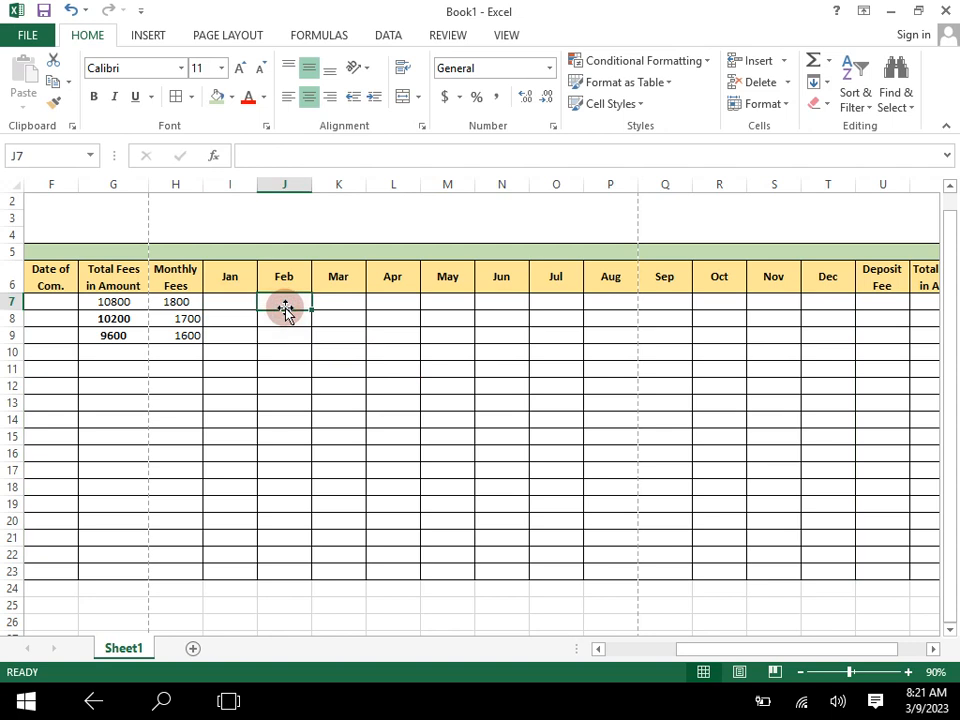
text(p)
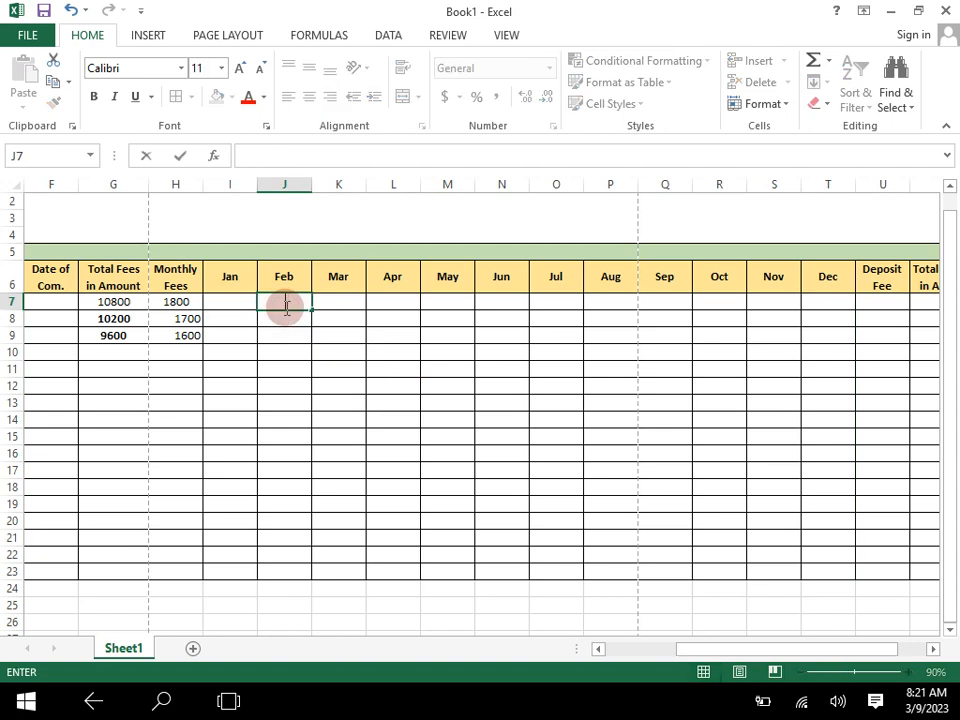
key(Tab)
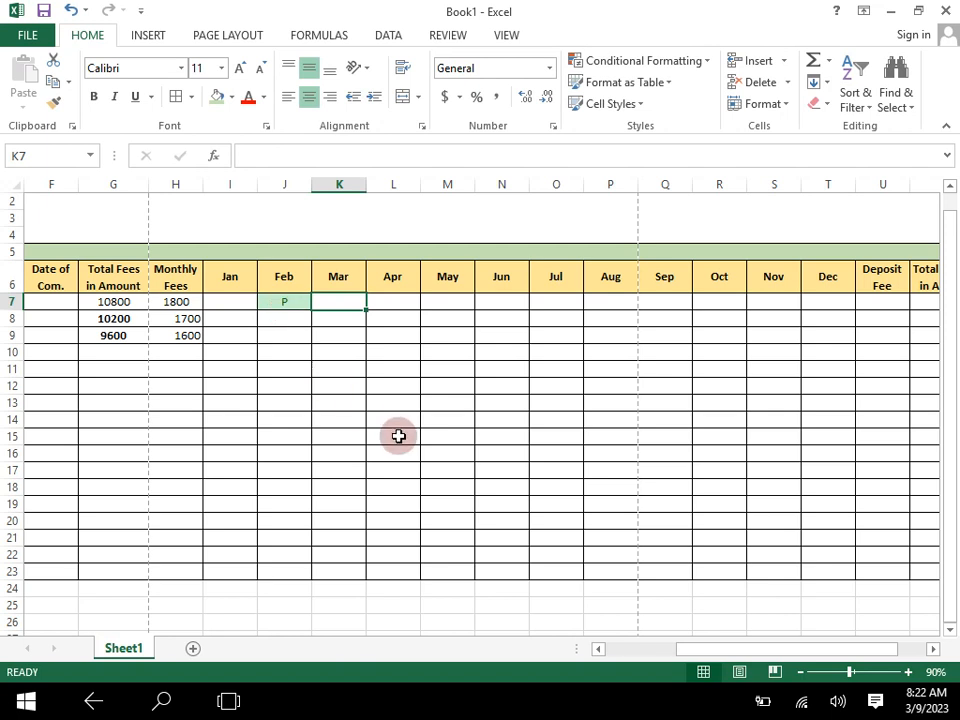
text(P)
key(Left)
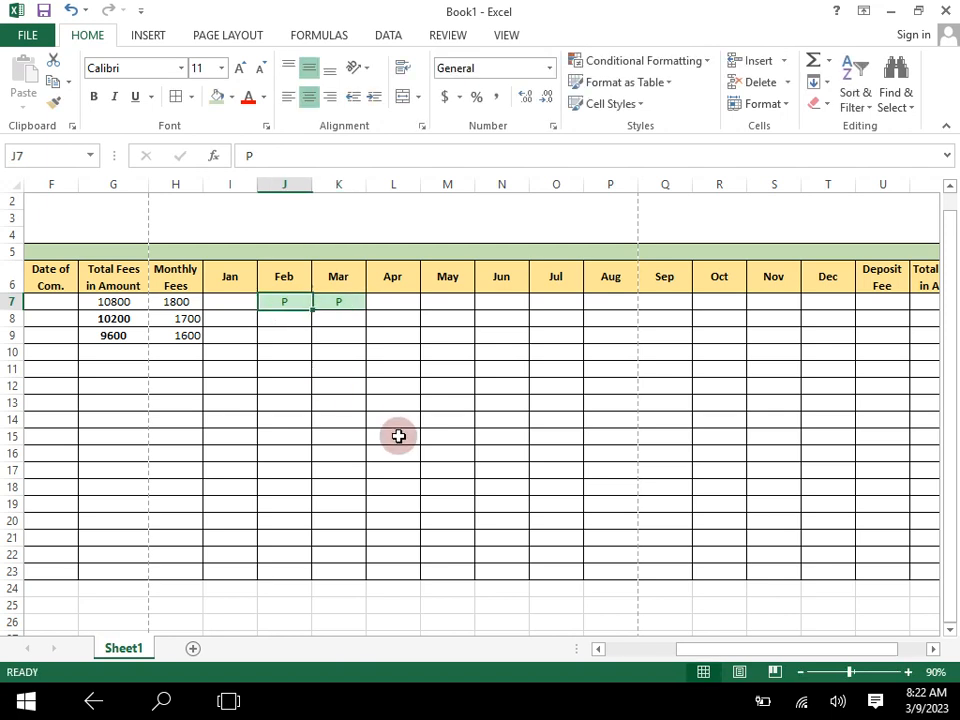
- Mark the second student's March fee as paid with P in K8
key(Left)
key(Left)
key(Left)
key(Left)
key(Left)
key(Left)
key(Right)
key(Right)
key(Right)
key(Right)
key(Right)
key(Right)
key(Right)
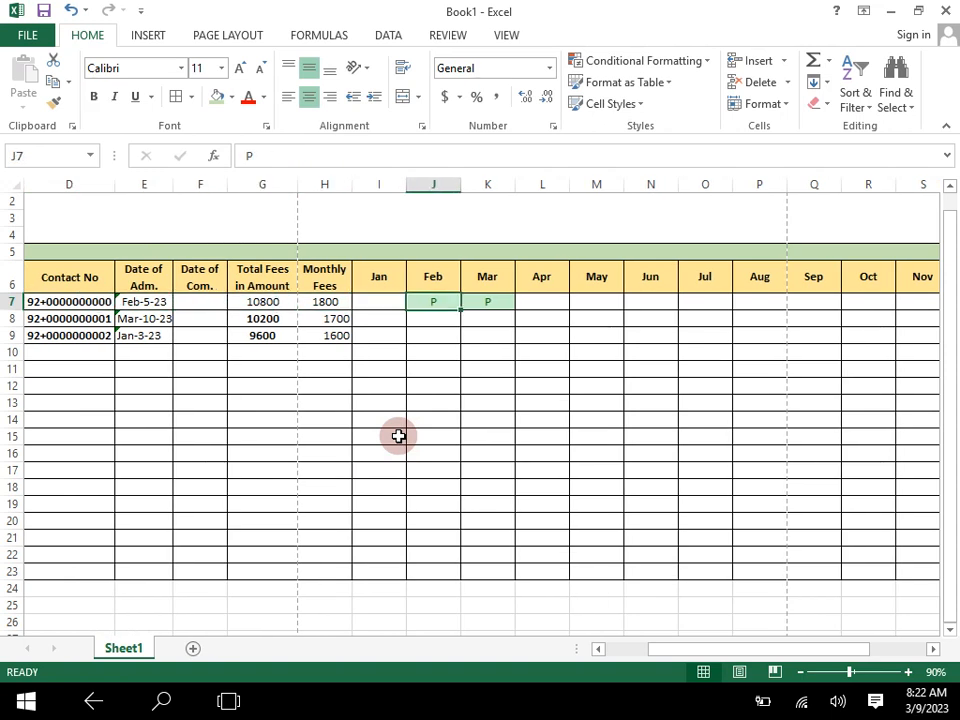
key(Down)
text(P)
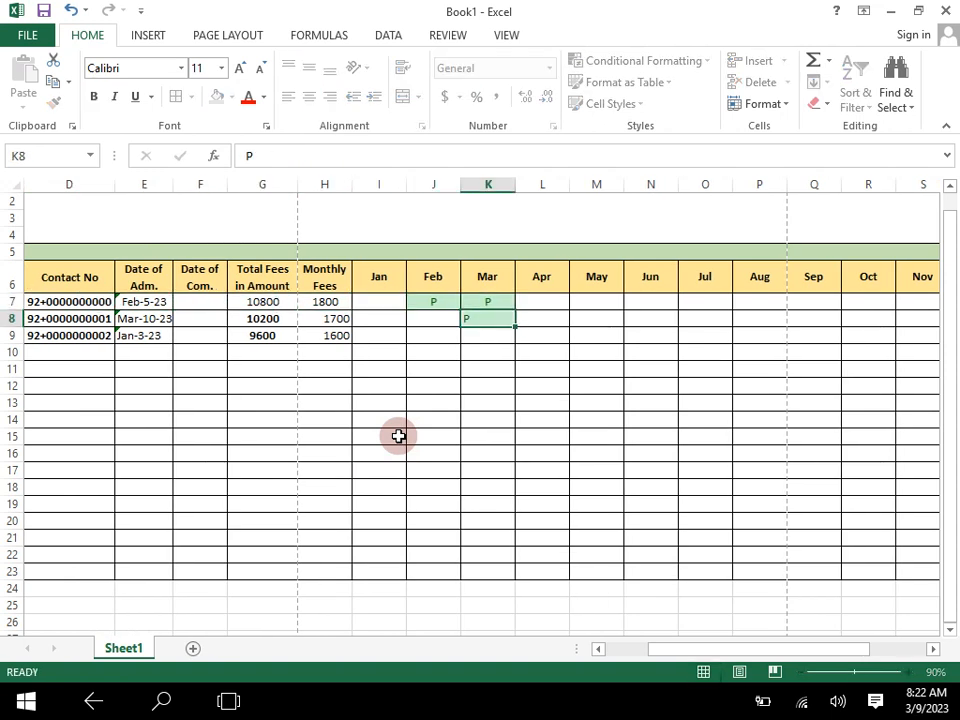
key(Return)
- Mark the third student's January, February and March fees as paid with P in I9:K9
key(Left)
key(Left)
key(Left)
key(Right)
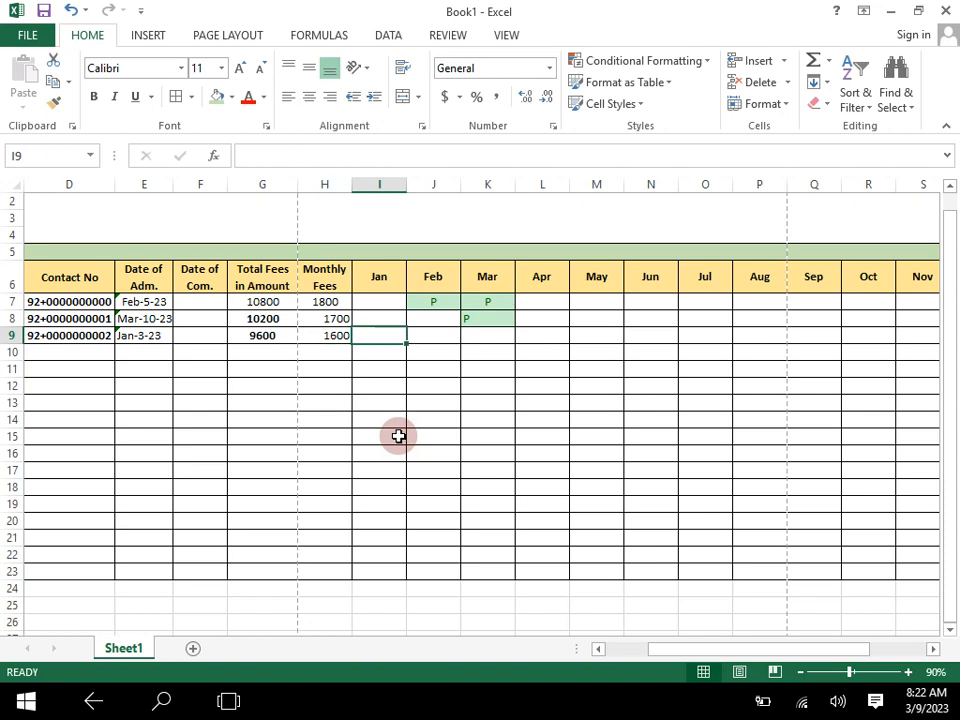
text(P)
key(Right)
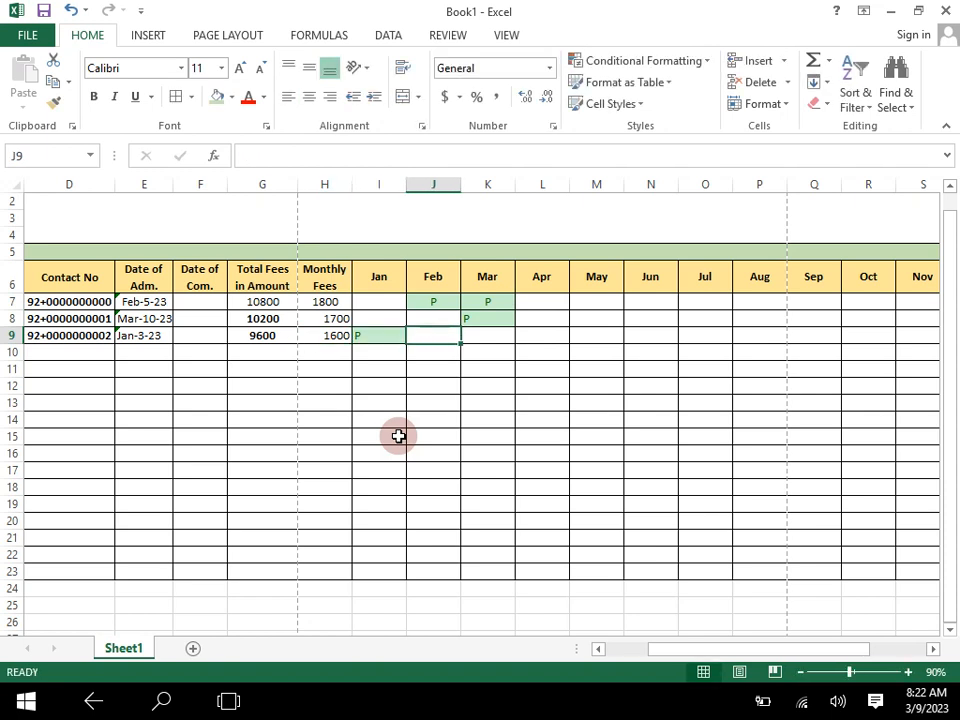
text(P)
key(Right)
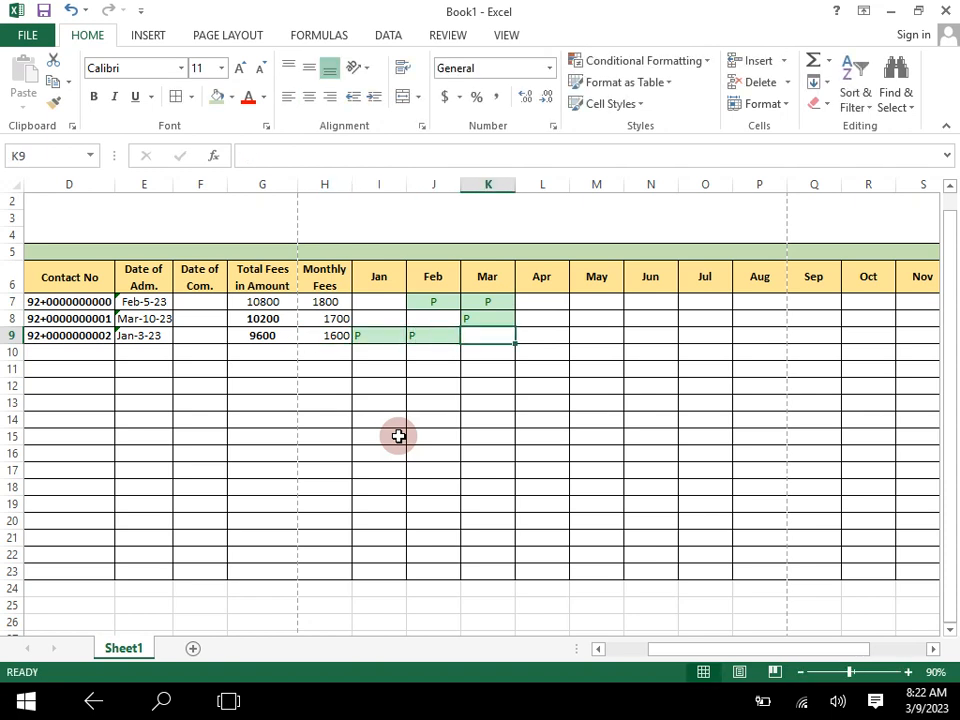
text(P)
click(500, 422)
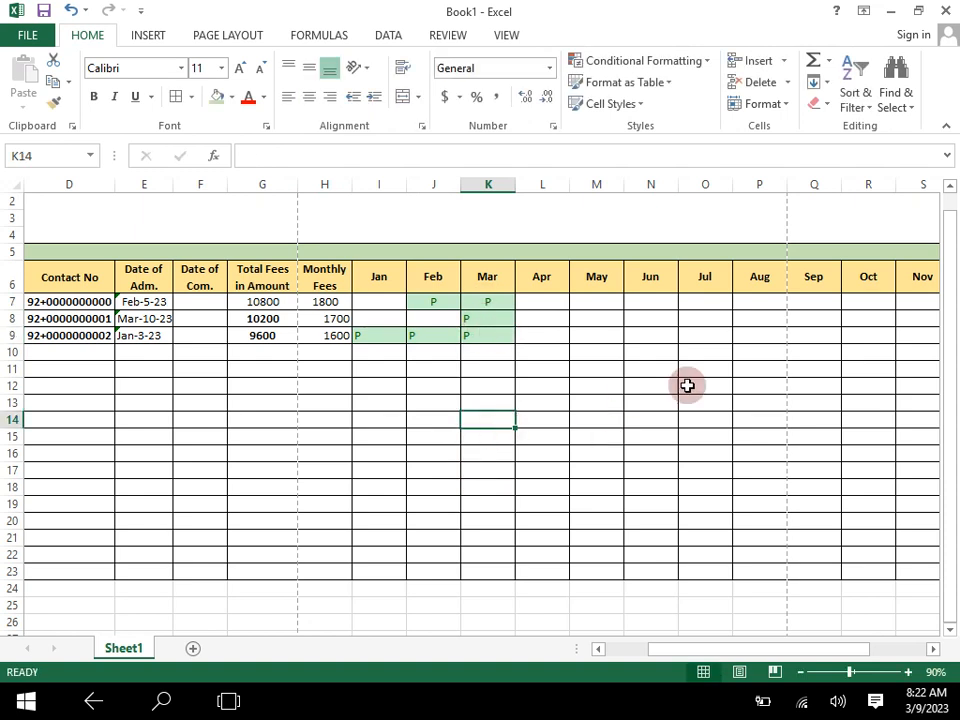
- Change the heading in U6 to "Deposit Fees in No"
click(932, 649)
click(932, 649)
click(932, 649)
click(932, 649)
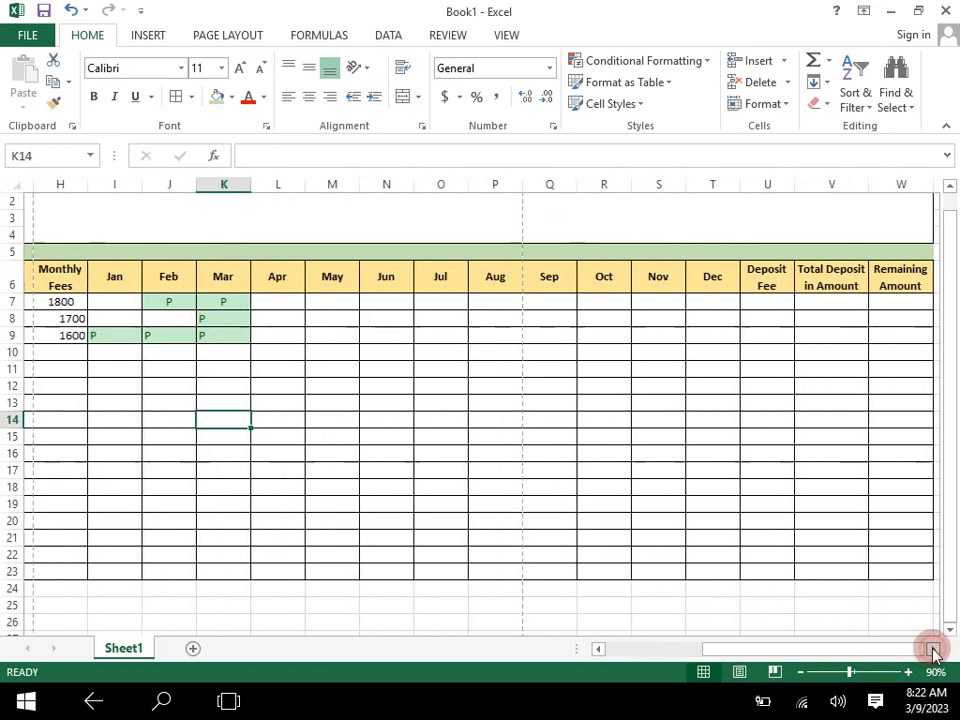
click(770, 301)
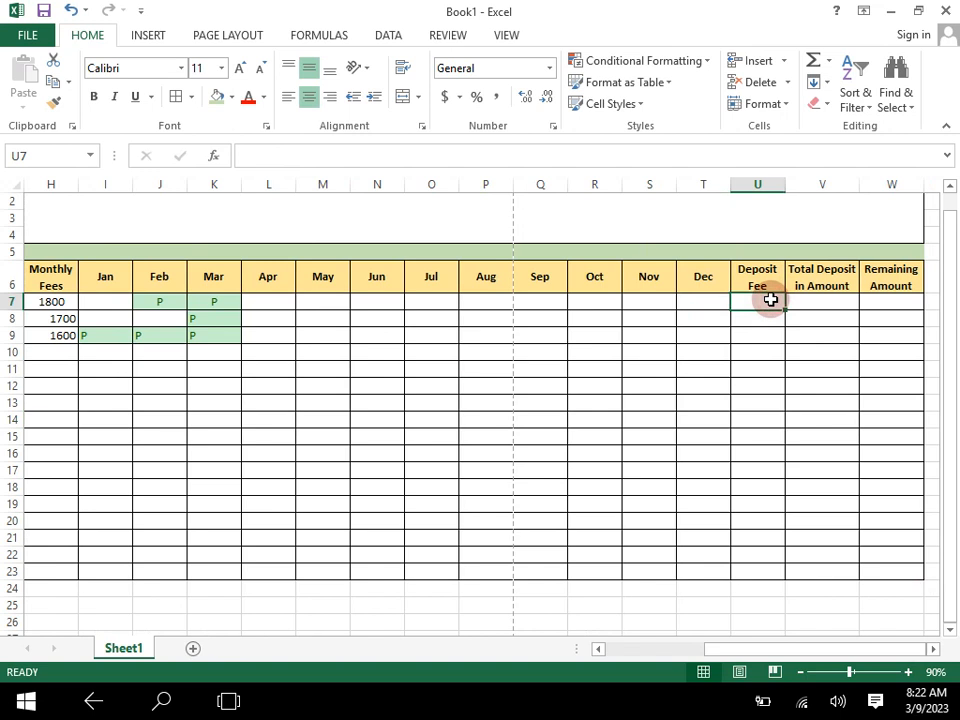
click(801, 677)
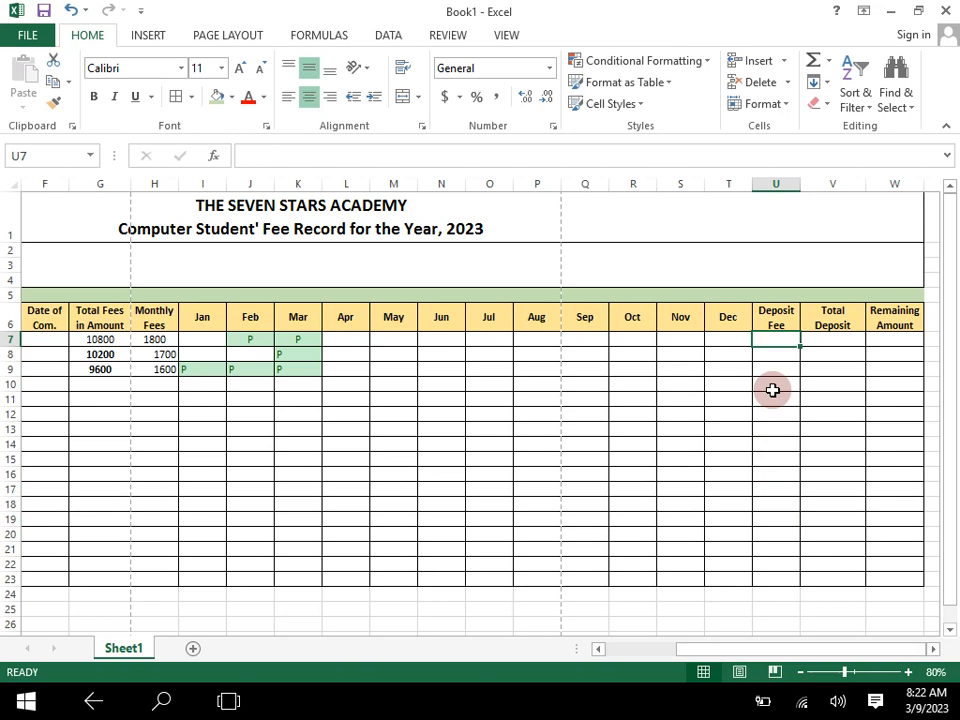
click(784, 325)
double_click(784, 325)
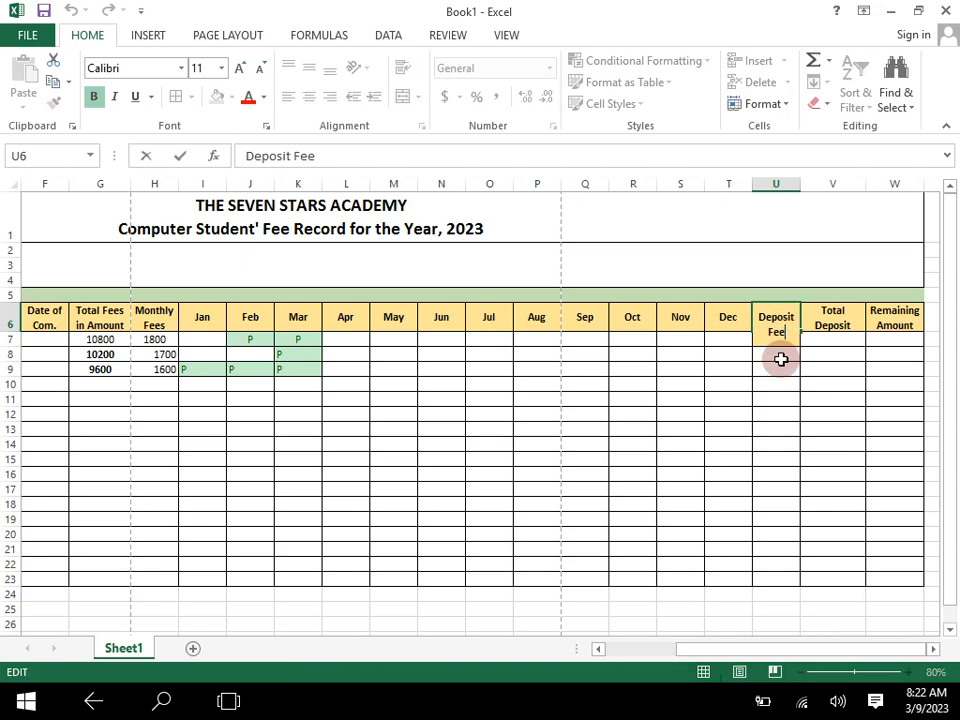
text(5)
key(BackSpace)
text(s i)
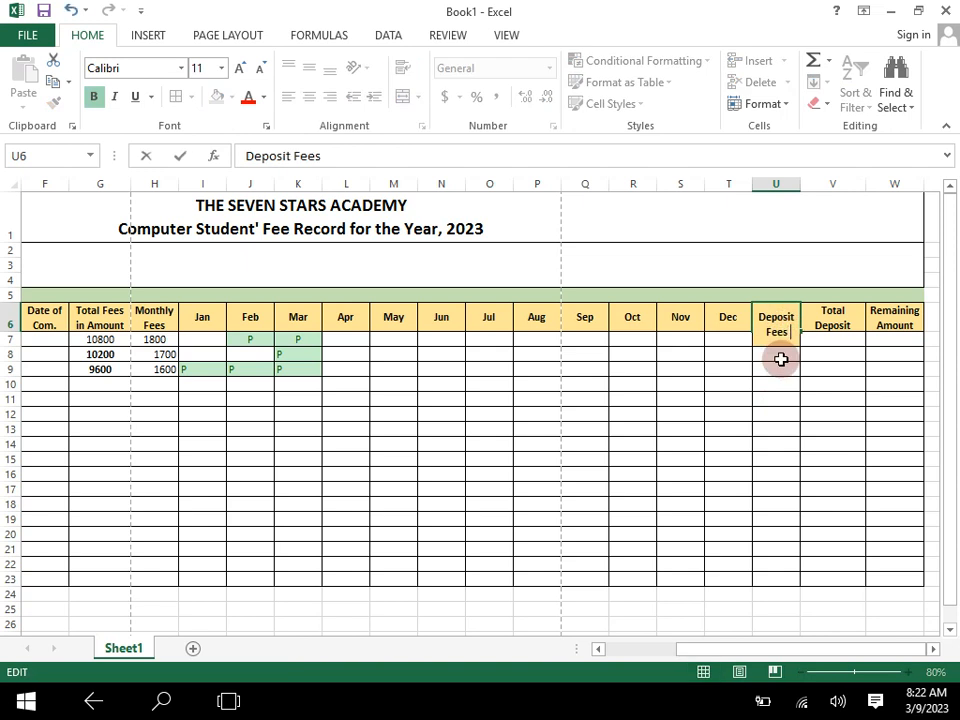
text(n No)
click(791, 487)
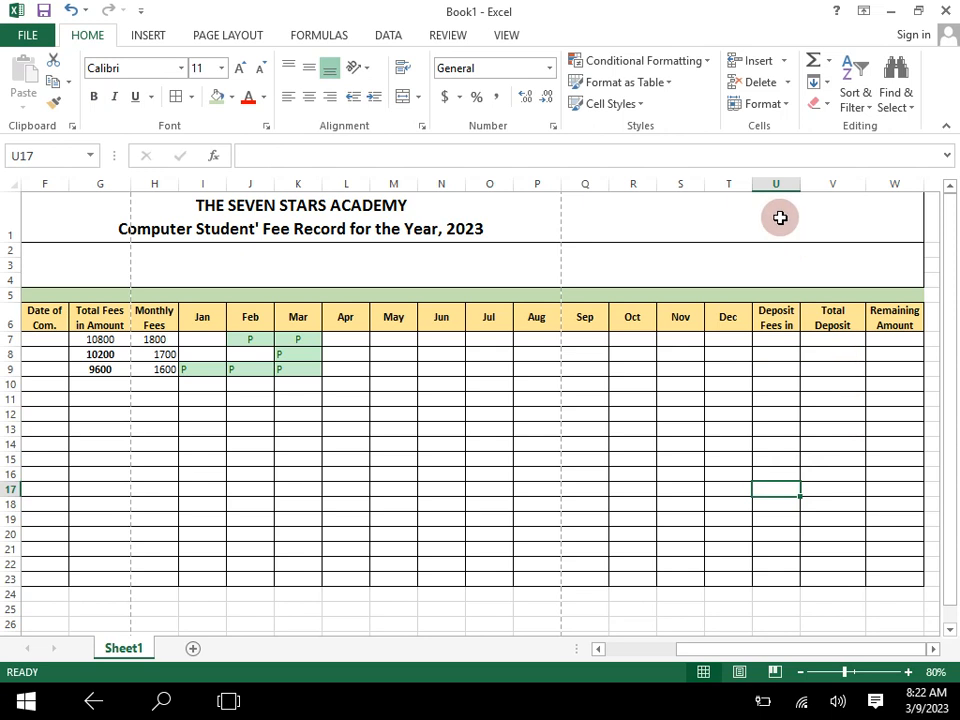
- Widen column U so its full heading fits on two lines
drag(796, 187, 814, 183)
click(797, 349)
key(Return)
- Start a COUNTIF formula in U7 for the first student's number of deposited fees
click(782, 339)
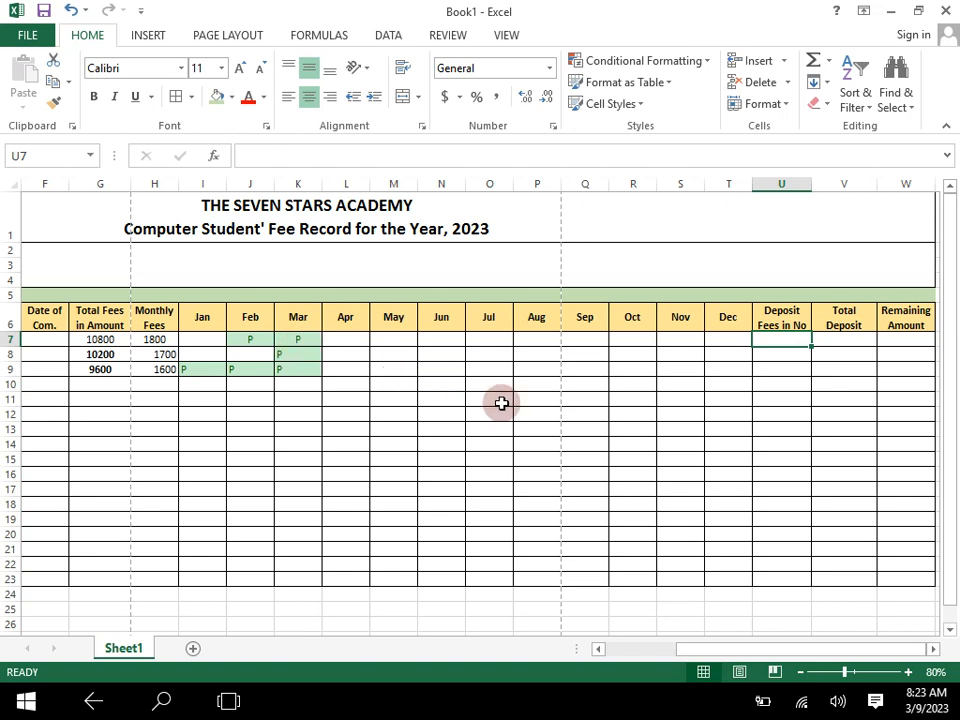
text(=)
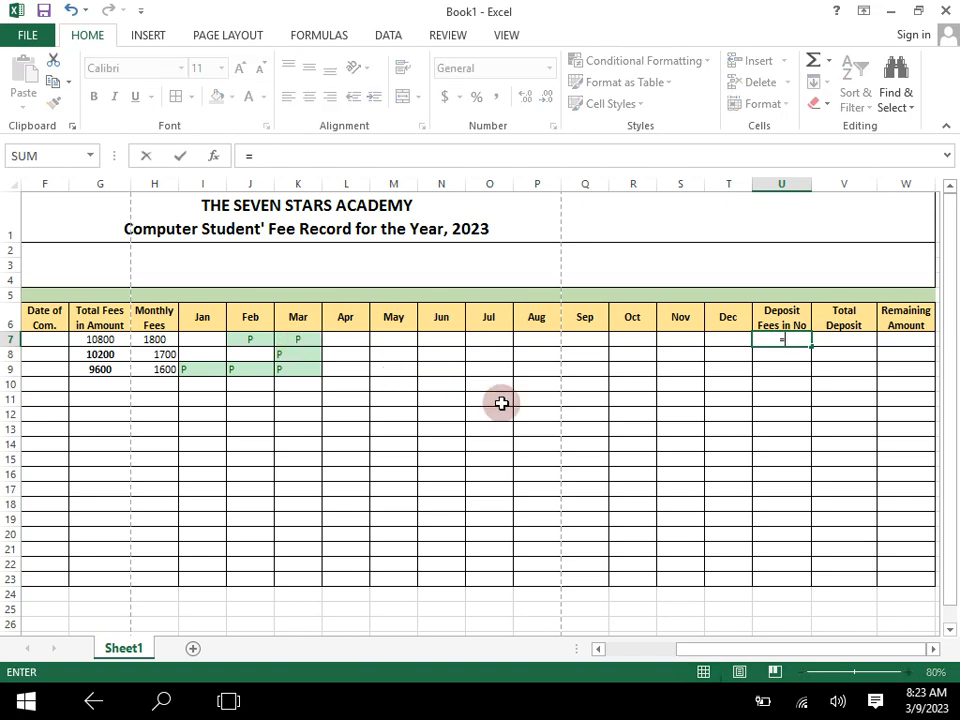
text(count)
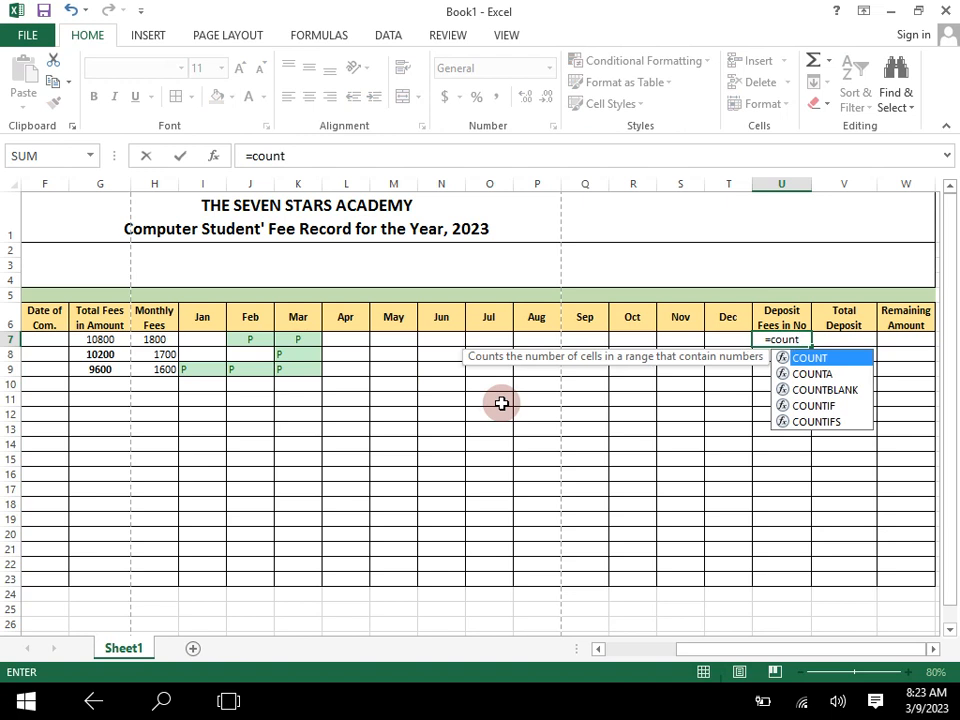
text(if)
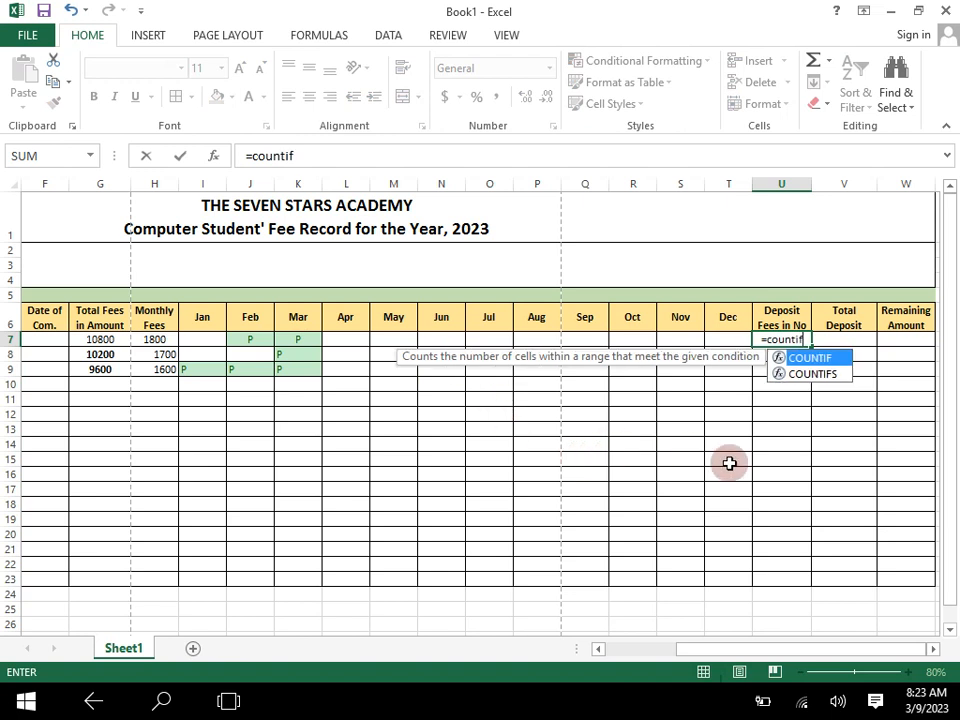
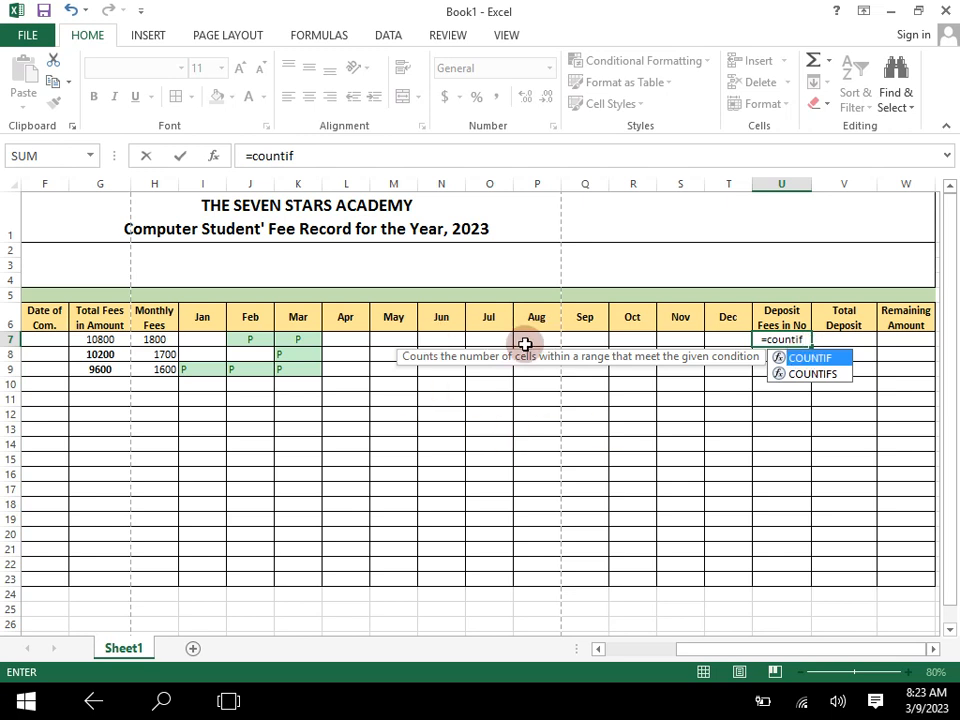
- Complete the U7 formula as =COUNTIF(I7:T7,"p") to count the first student's paid months from January to December
key(Tab)
key(Left)
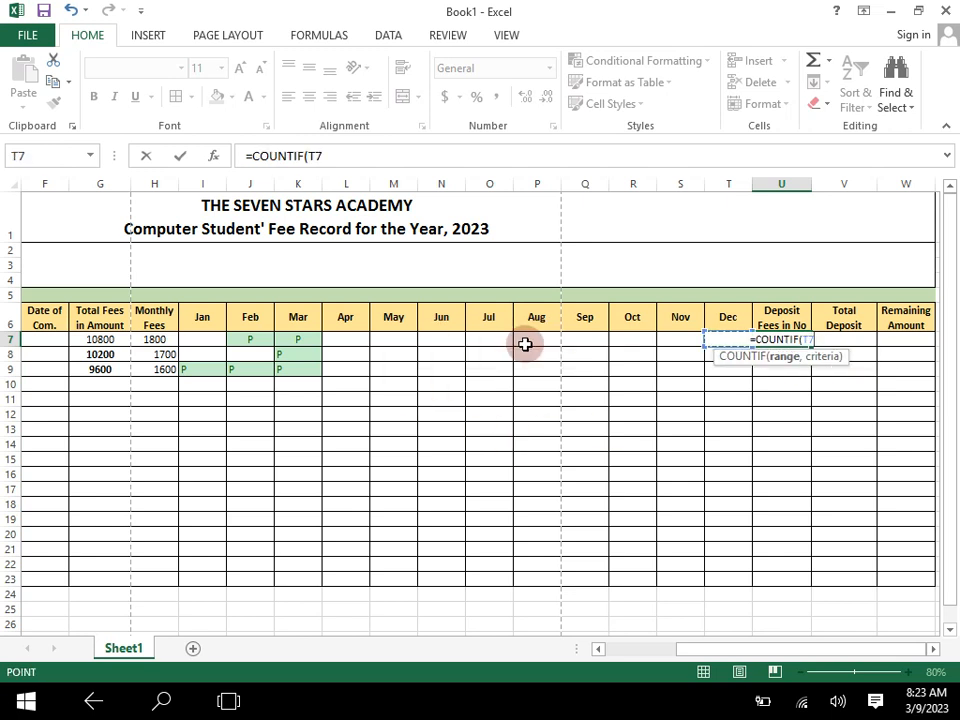
key(shift+Left)
key(shift+Left)
key(shift+Left)
key(shift+Left)
key(shift+Left)
key(shift+Left)
key(shift+Left)
key(shift+Left)
key(shift+Left)
key(shift+Left)
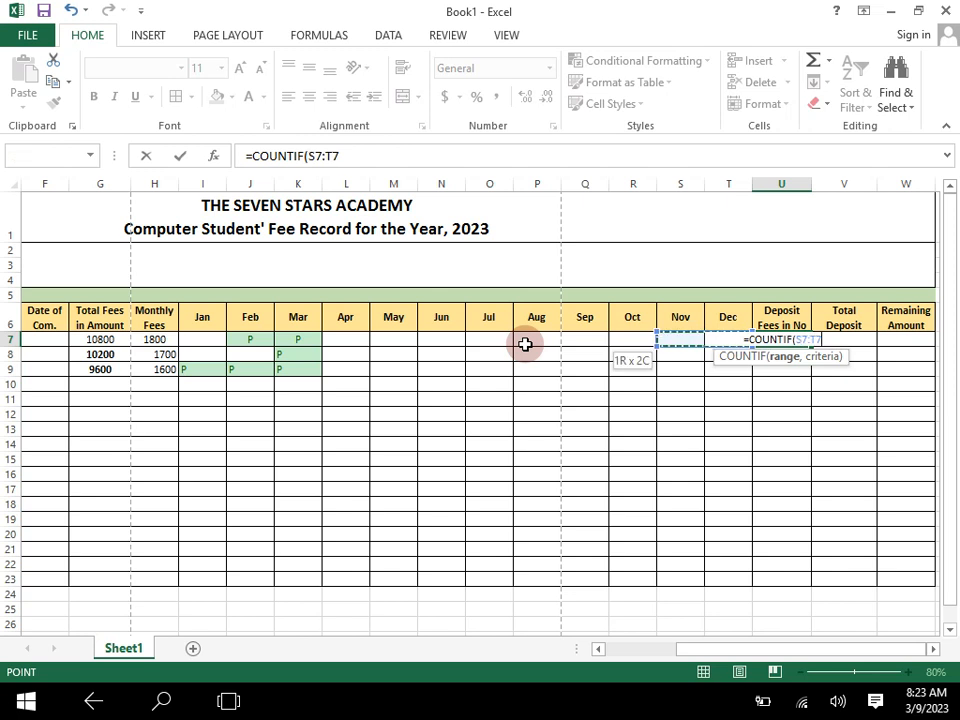
key(shift+Left)
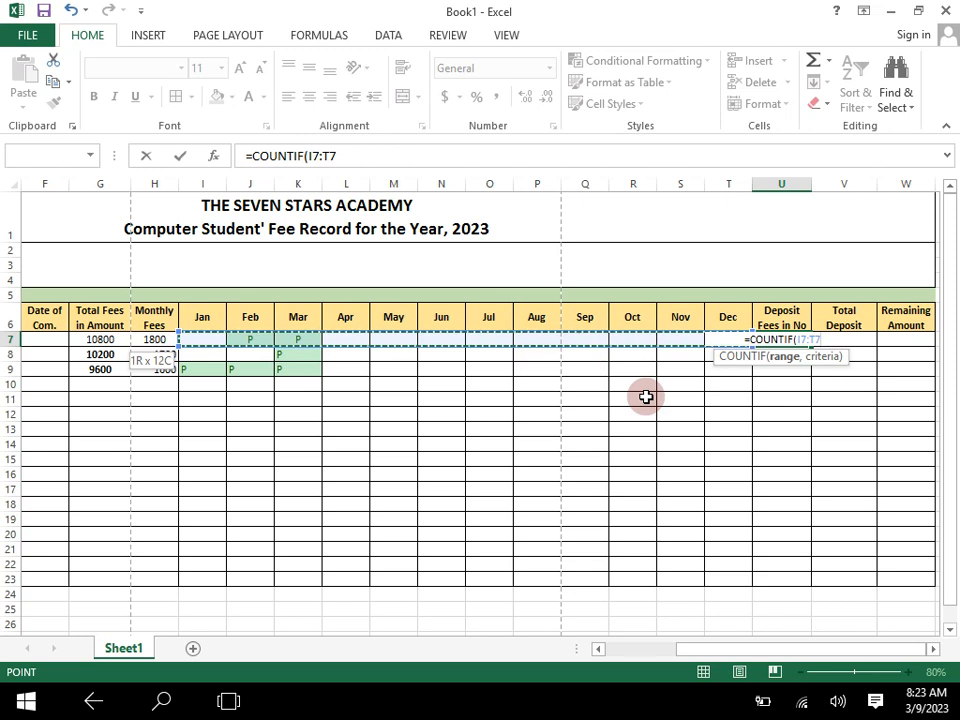
text(,")
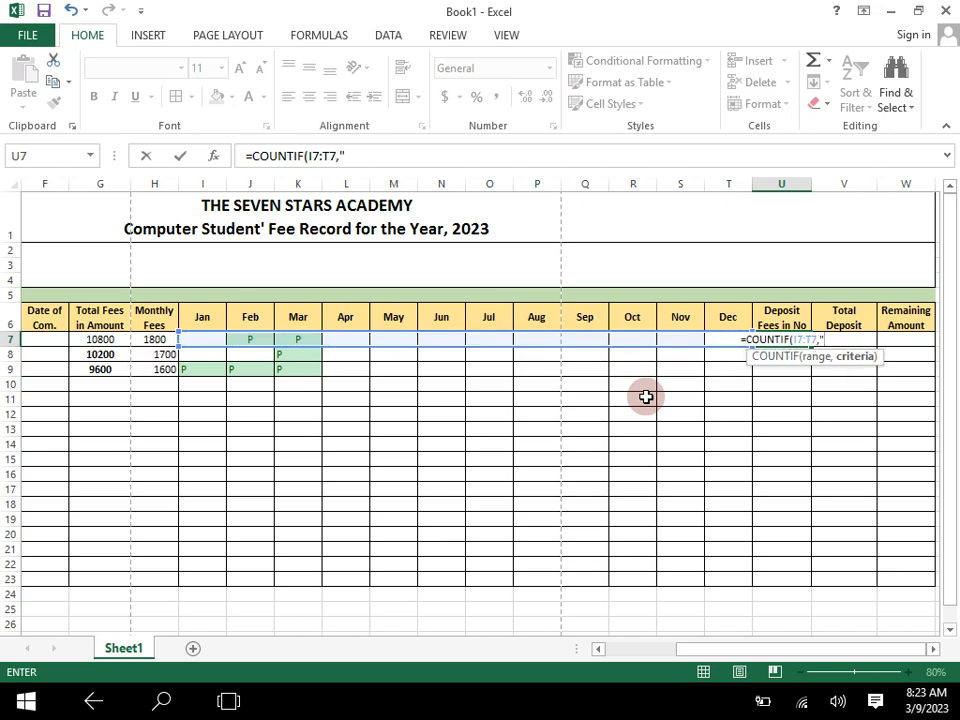
text(p)
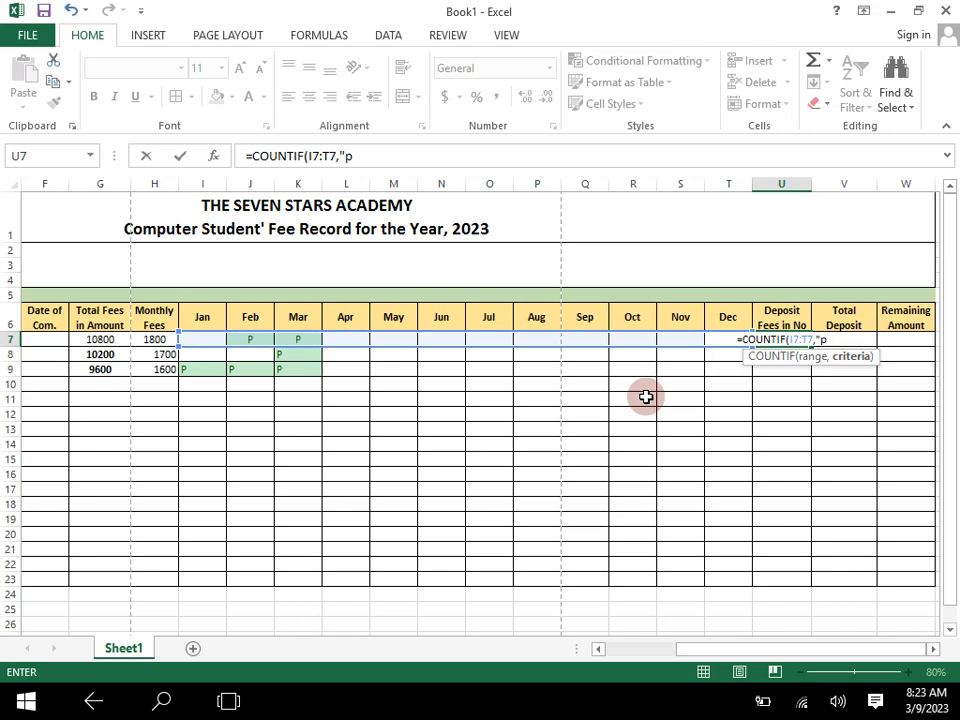
text("))
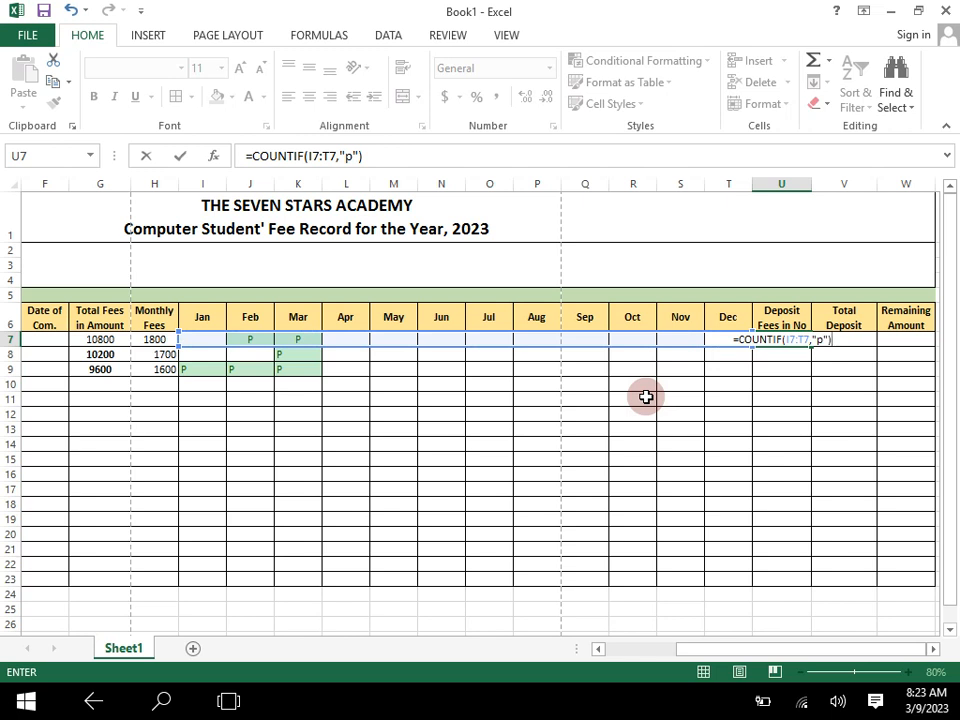
key(Return)
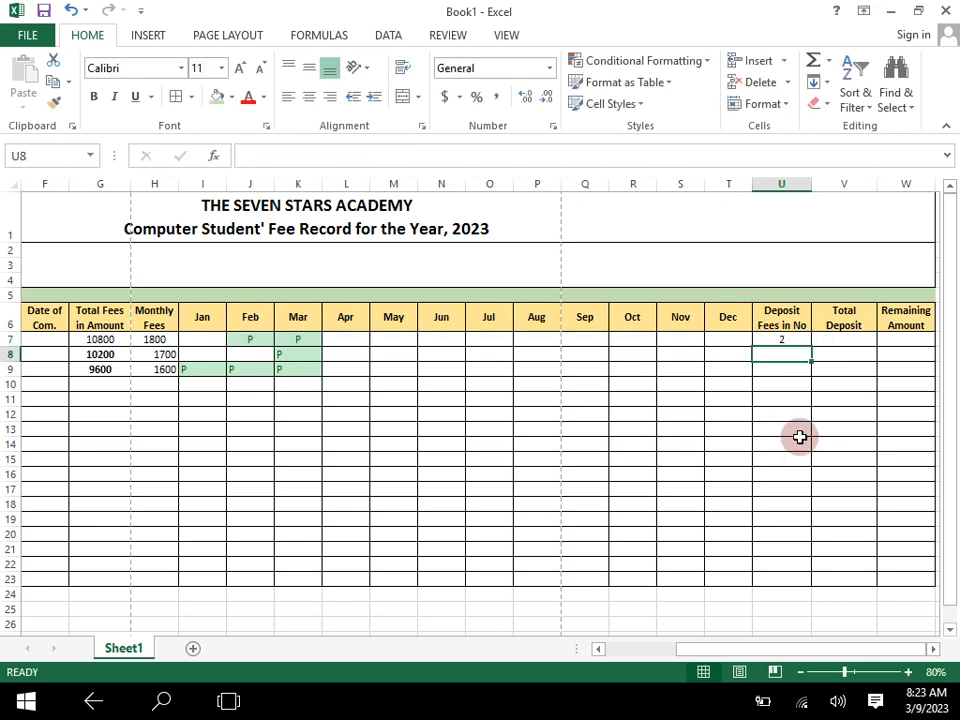
- Copy the COUNTIF formula from U7 down through U11 for the other students
click(786, 339)
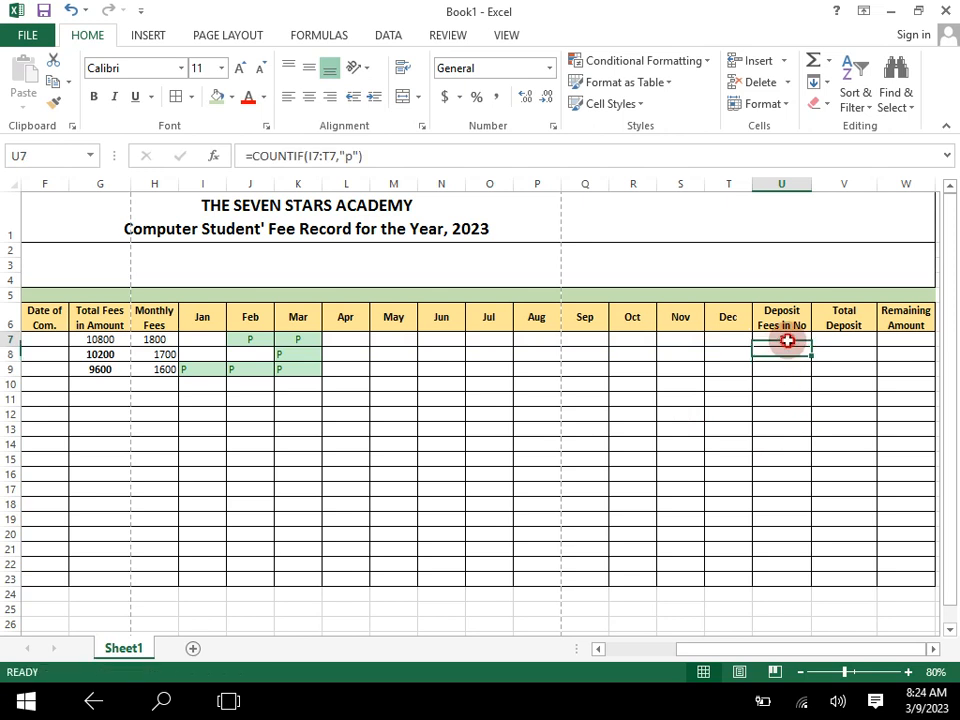
drag(811, 345, 812, 406)
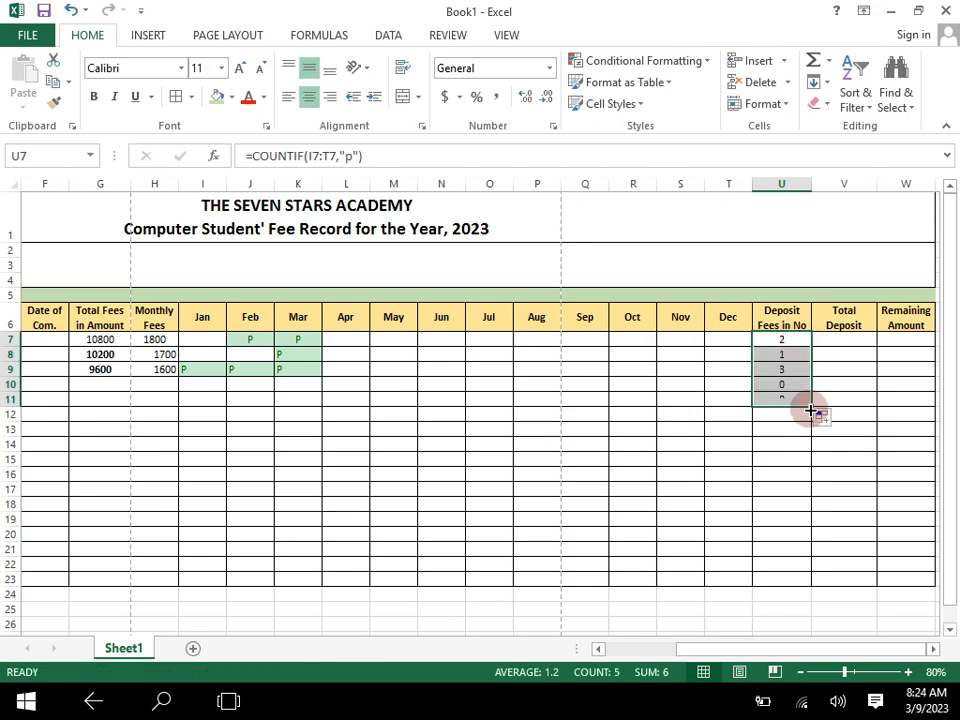
click(792, 449)
click(790, 370)
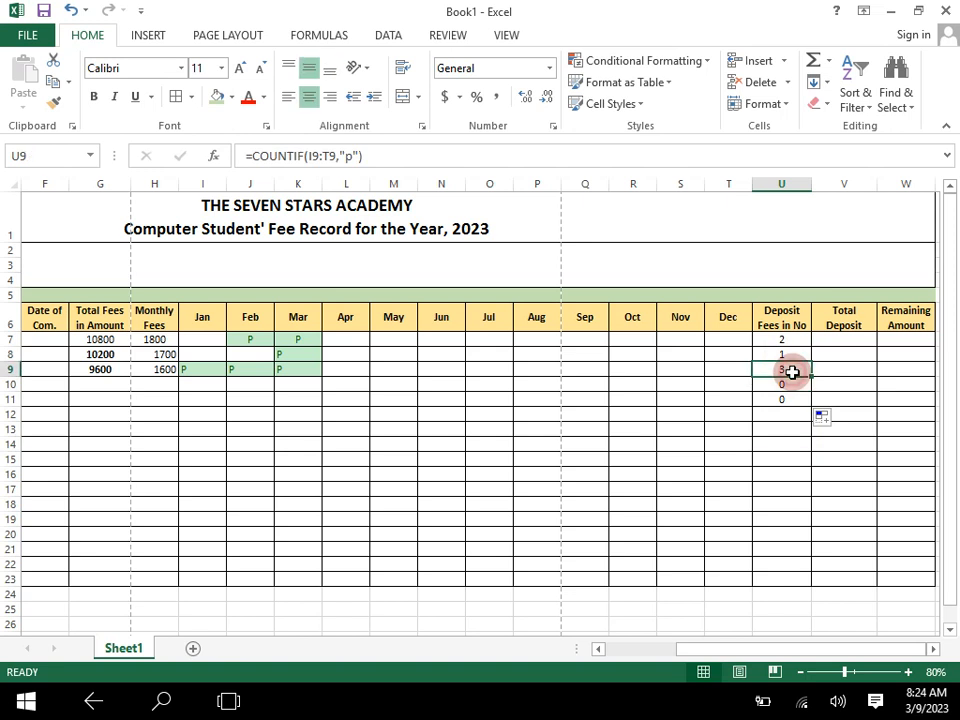
click(795, 358)
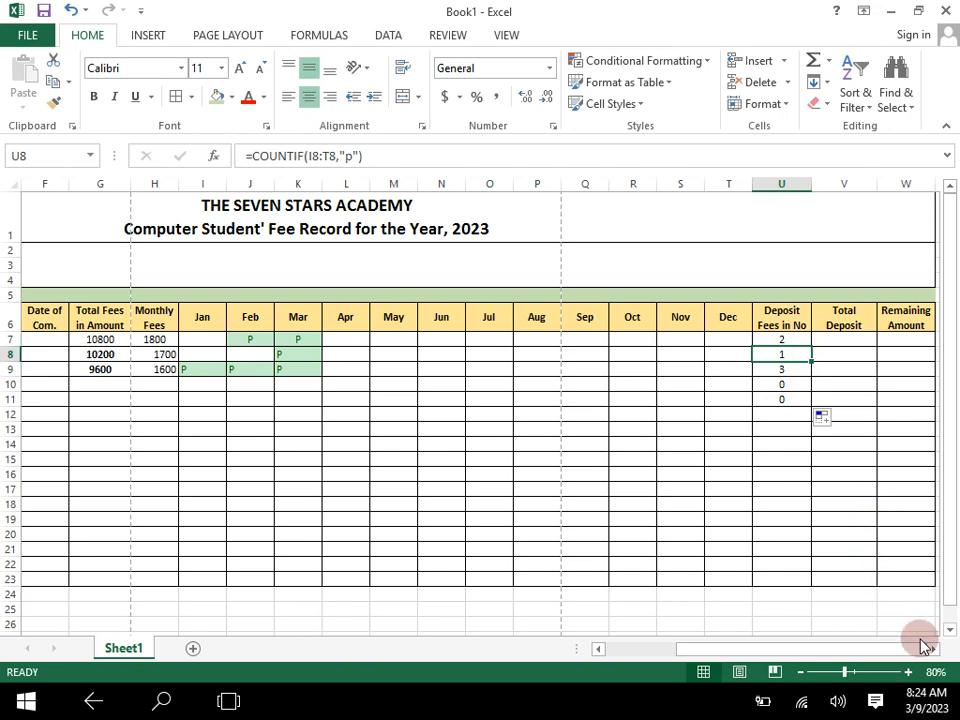
- Examine the COUNTIF formula in U7 and its referenced range at 90% zoom
click(907, 672)
drag(848, 649, 866, 650)
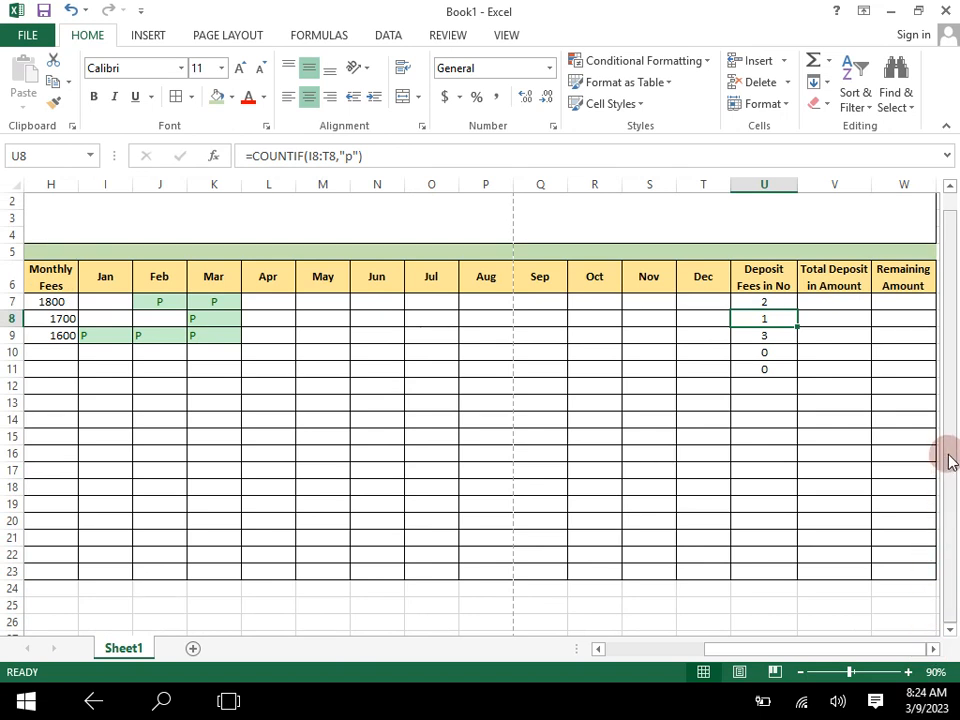
double_click(768, 302)
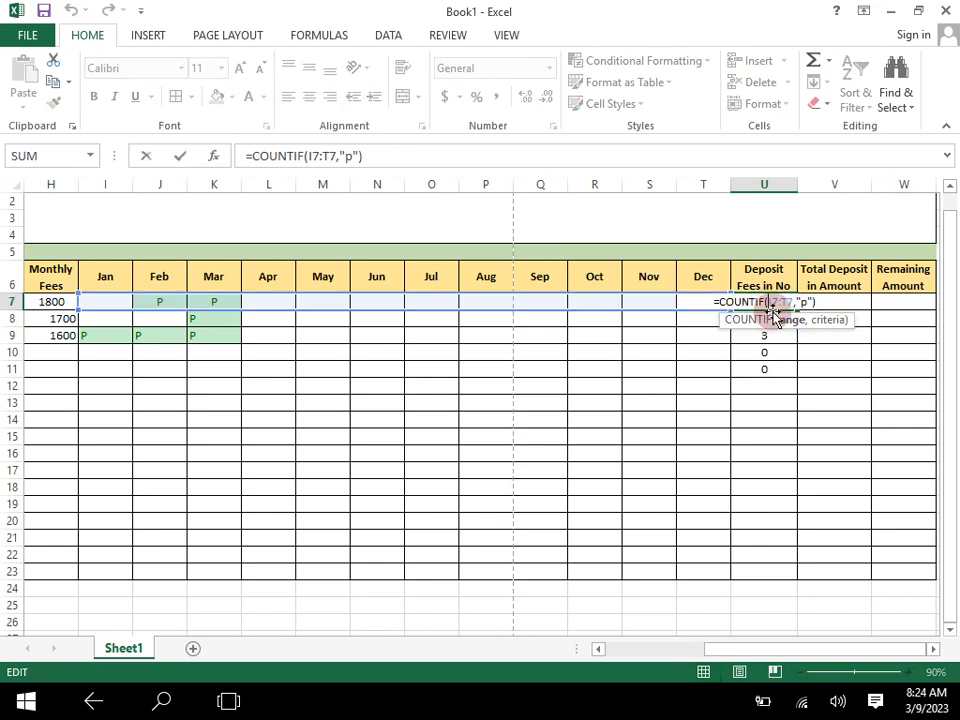
key(ctrl+Return)
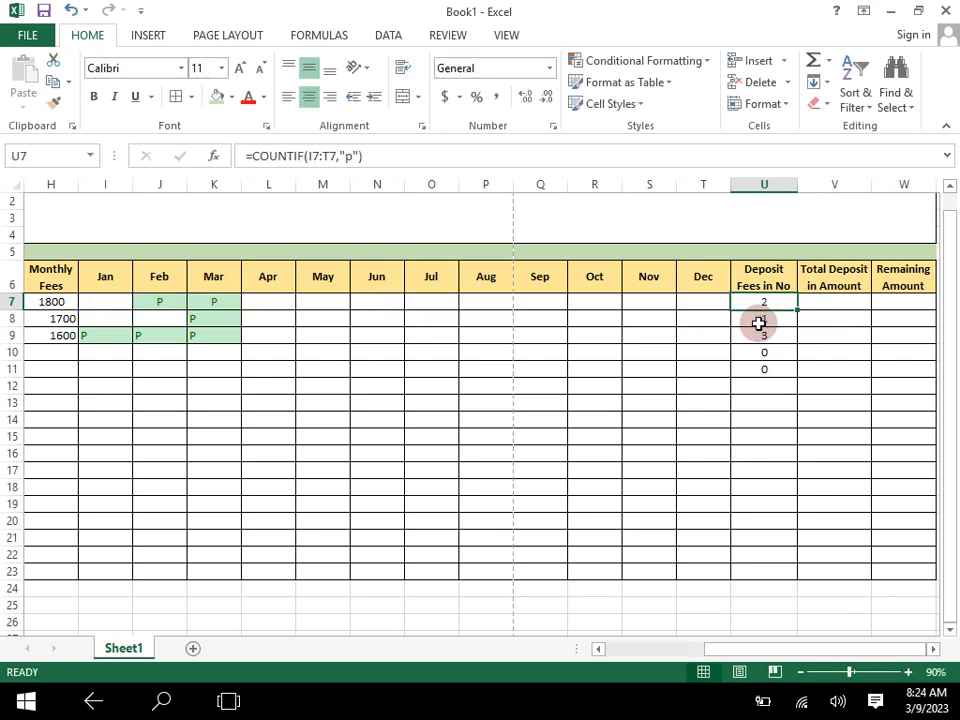
- Calculate the total deposit amount in V7 with =U7*H7 and copy the formula down through V11
click(831, 303)
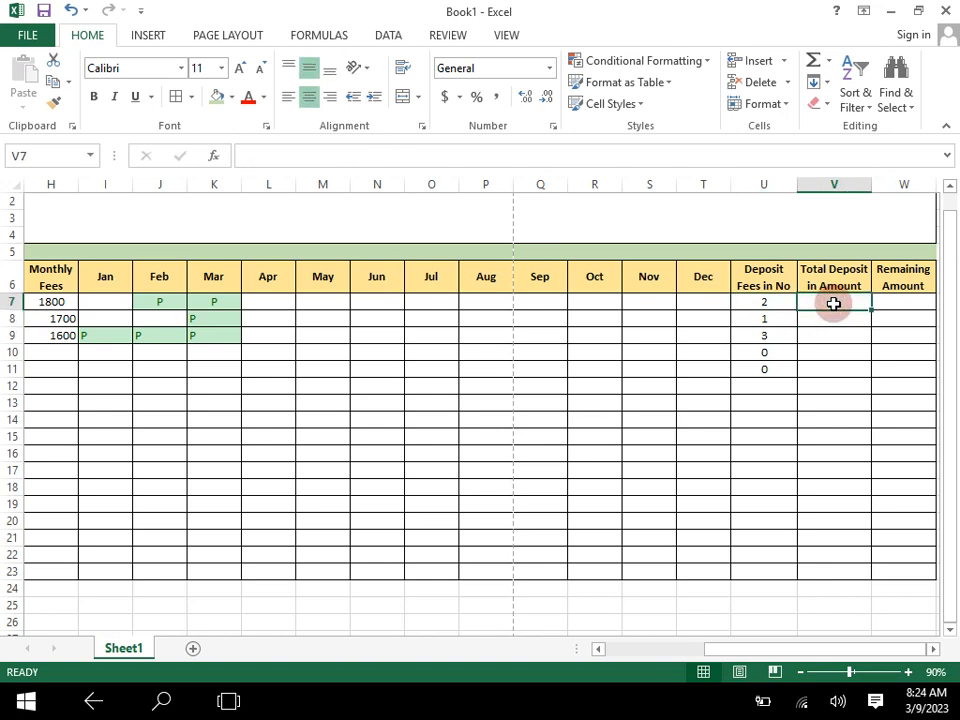
text(=)
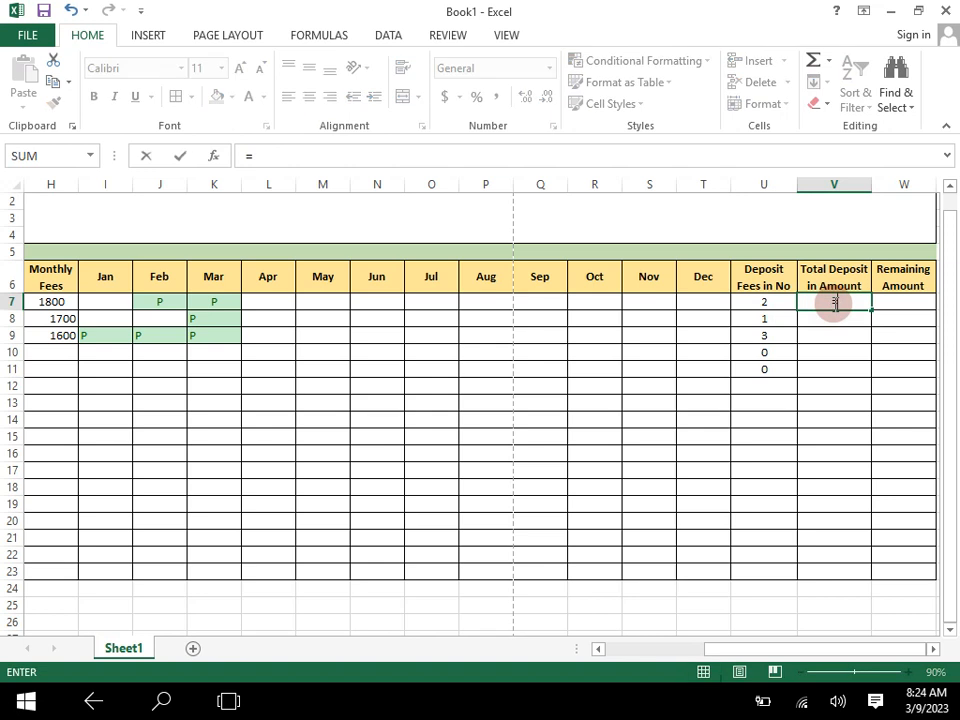
key(Left)
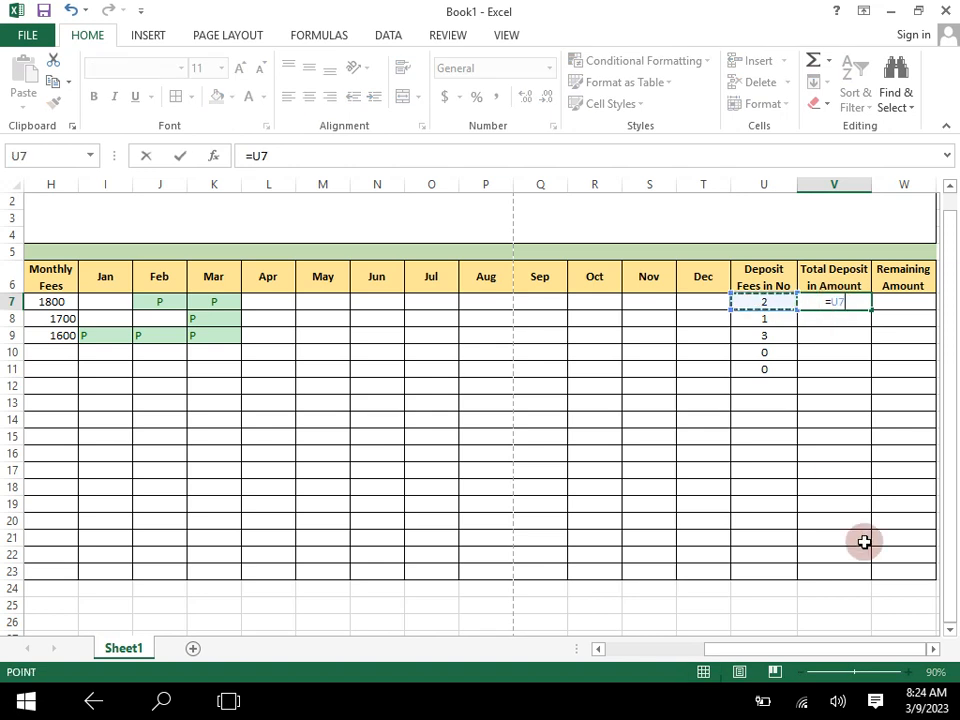
text(*)
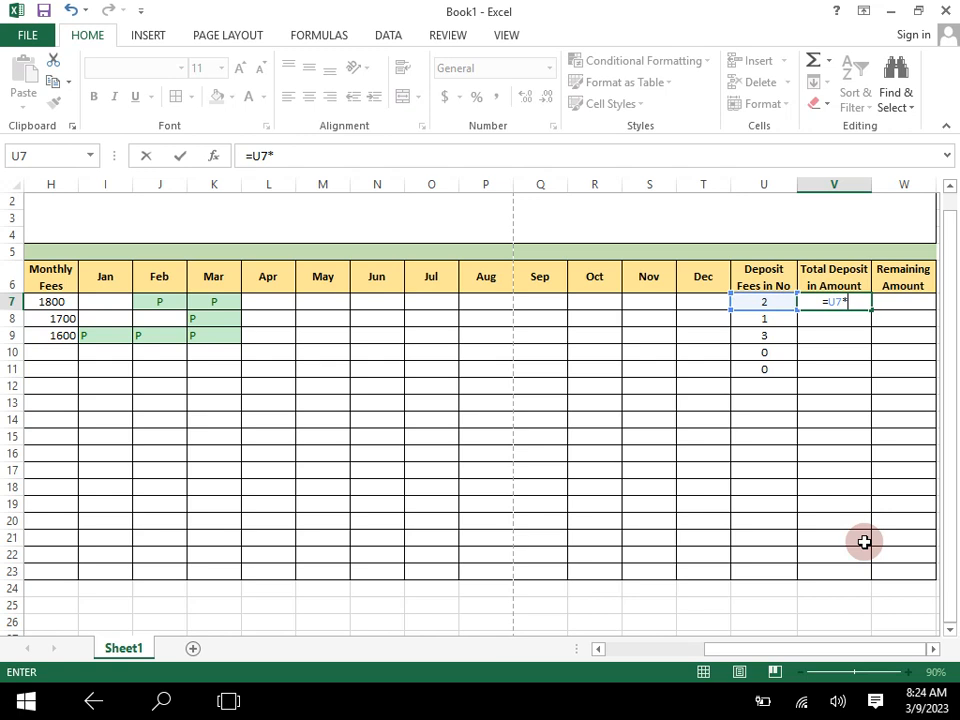
key(Left)
key(Left)
key(Left)
key(Left)
key(Left)
key(Left)
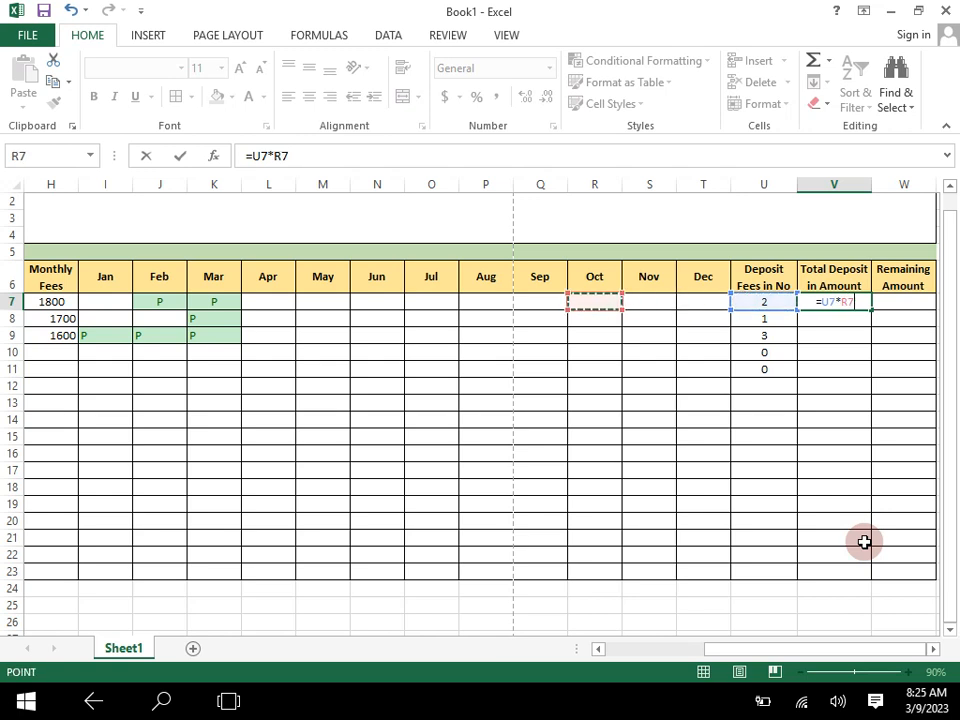
key(Left)
key(Left)
key(Left)
key(Left)
key(Left)
key(Left)
key(Left)
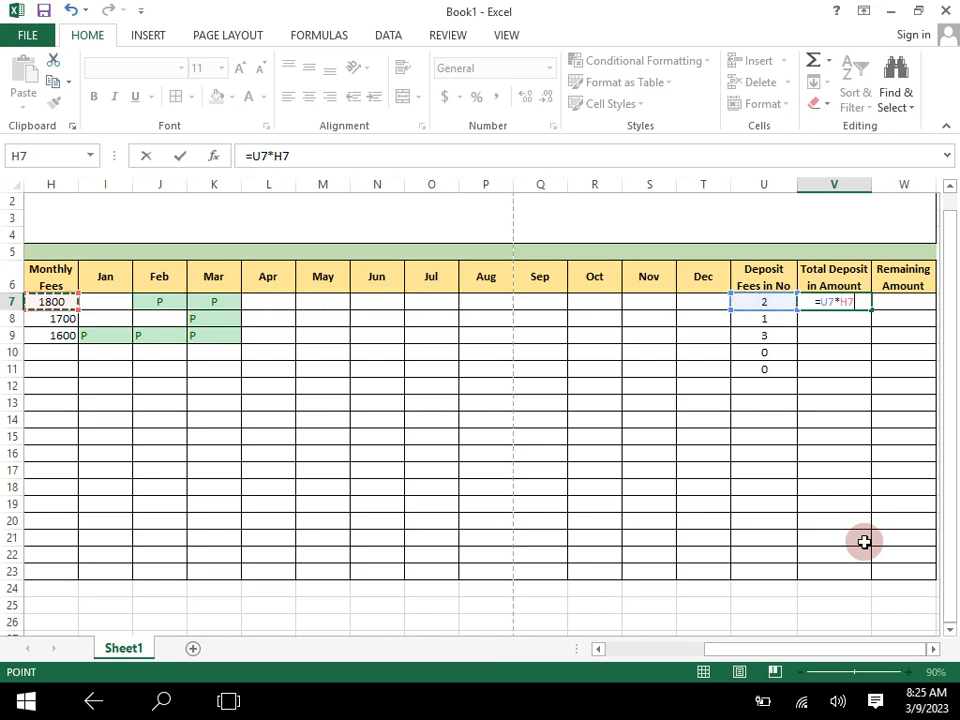
key(Return)
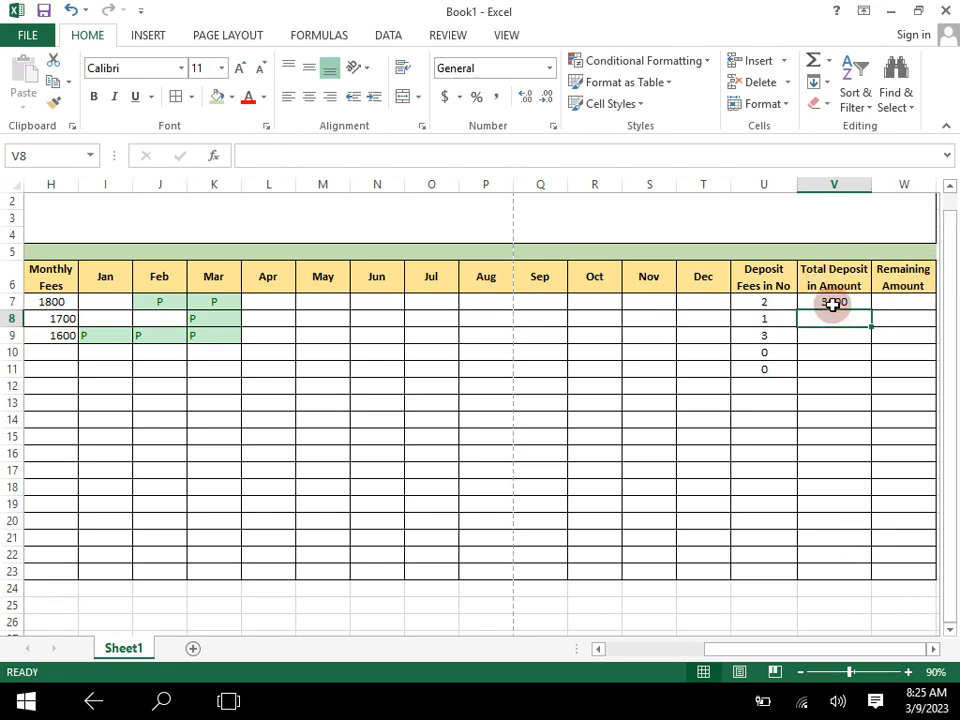
click(834, 303)
drag(869, 310, 864, 371)
- Test the deposit formulas by entering p in L7 for the first student's April fee, and clear that entry again
click(274, 305)
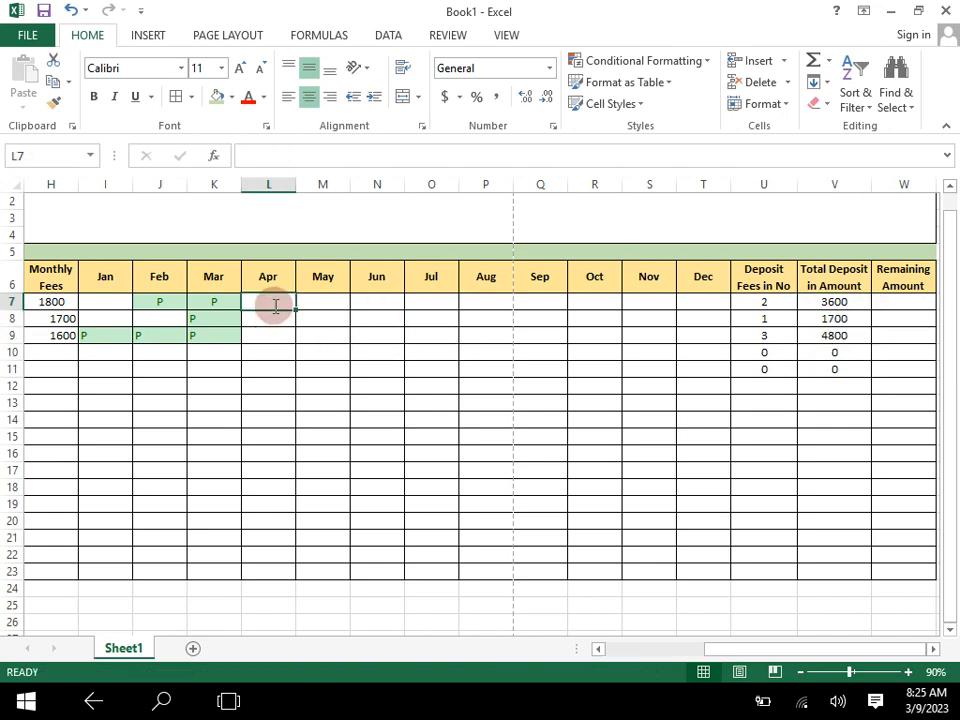
text(p)
key(Return)
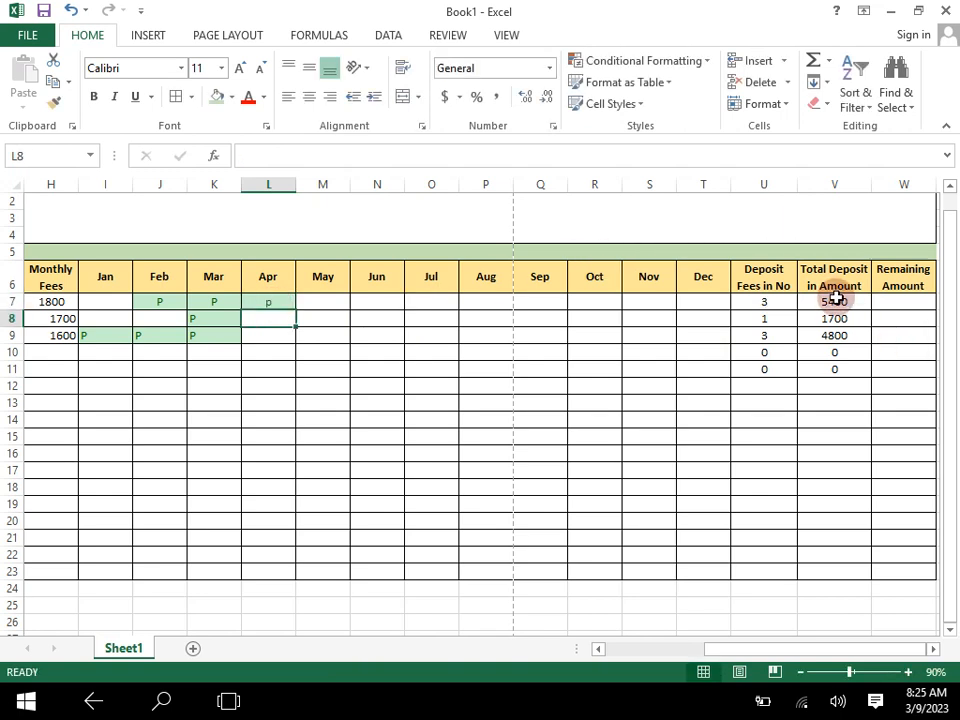
click(263, 303)
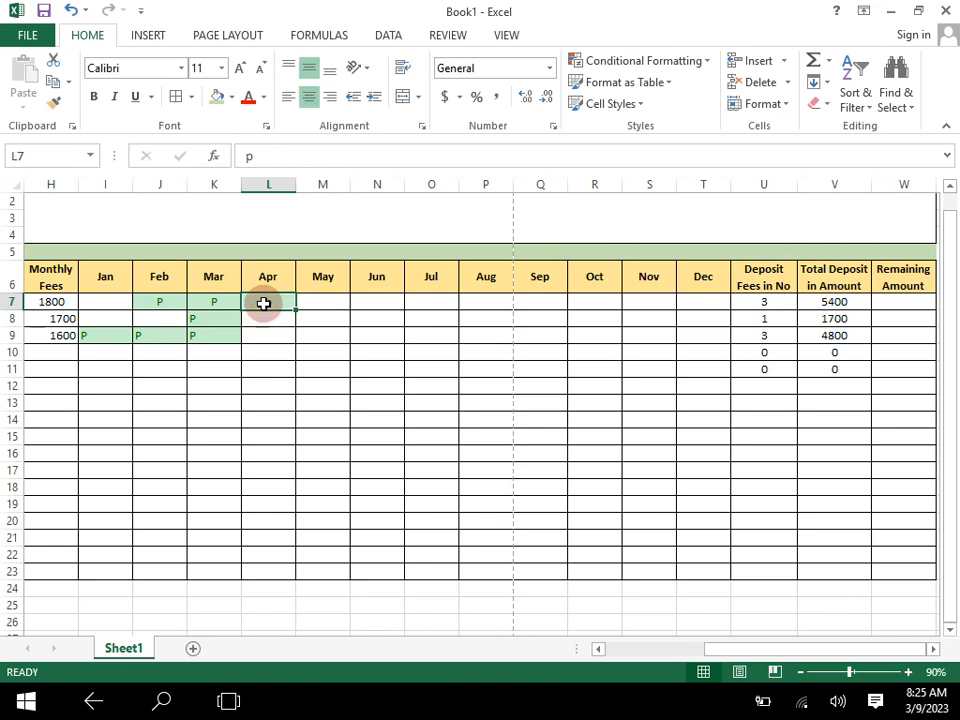
key(Delete)
click(612, 368)
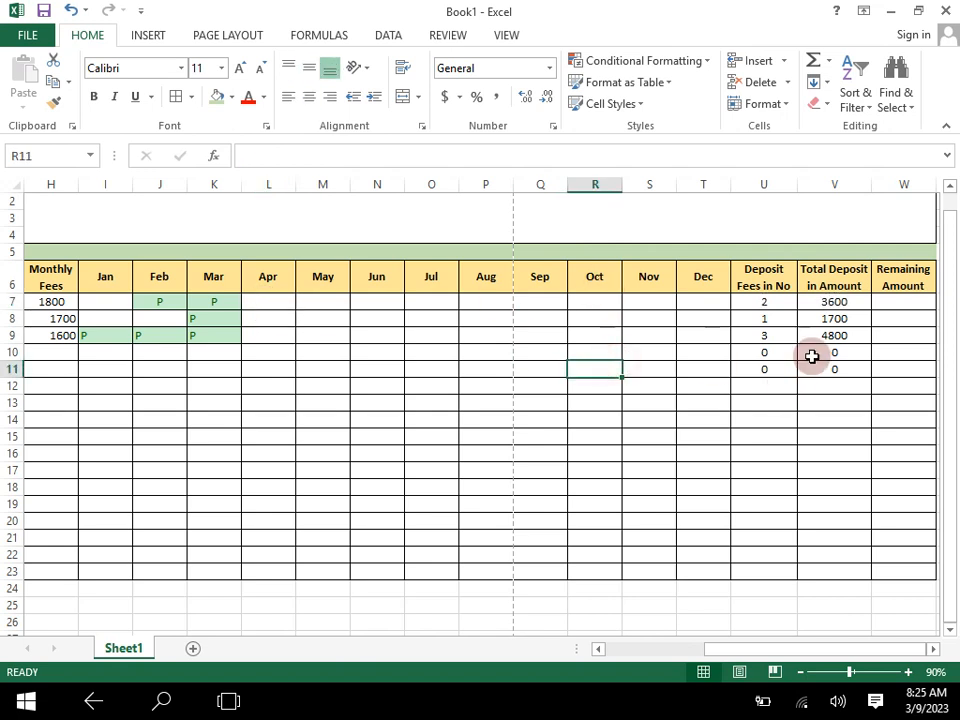
- Calculate the first student's remaining amount in W7 with =G7-V7, subtracting the total deposit from the total fees
click(932, 648)
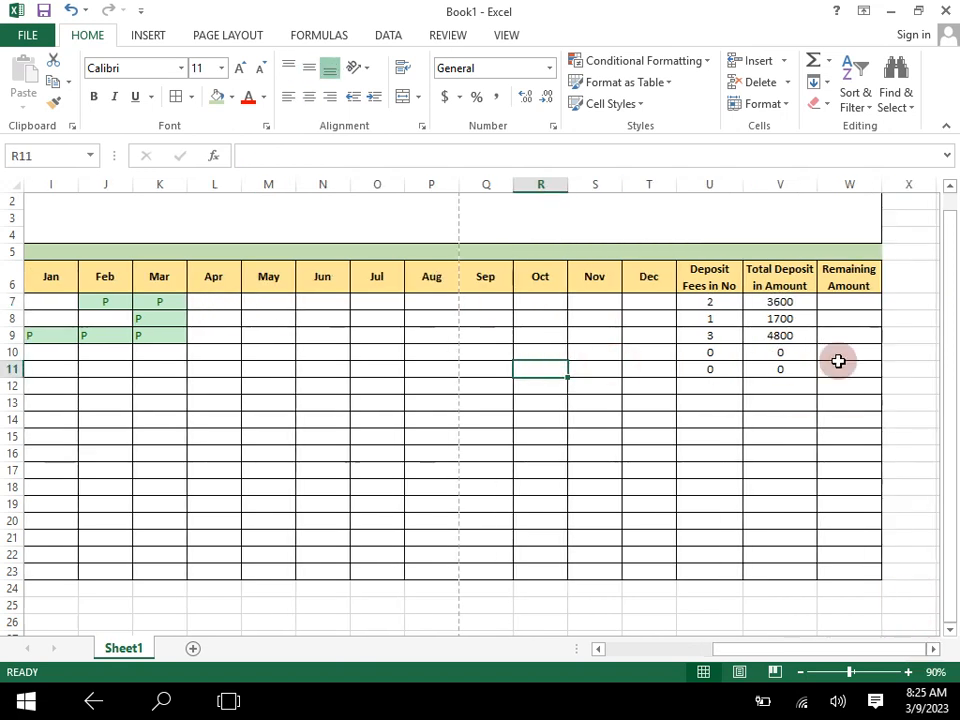
click(838, 302)
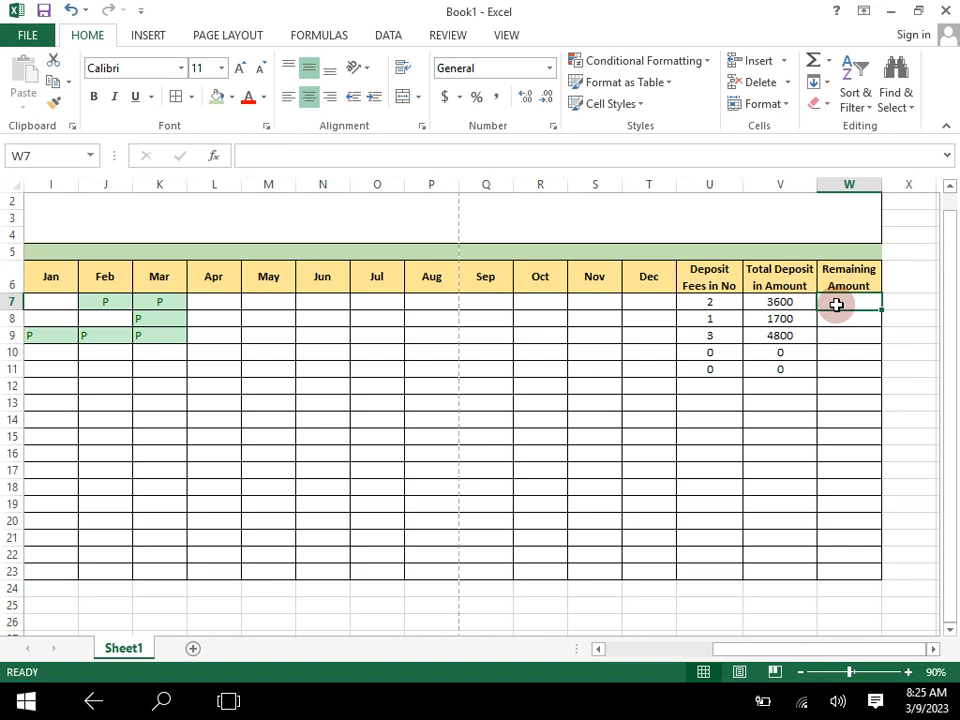
text(=)
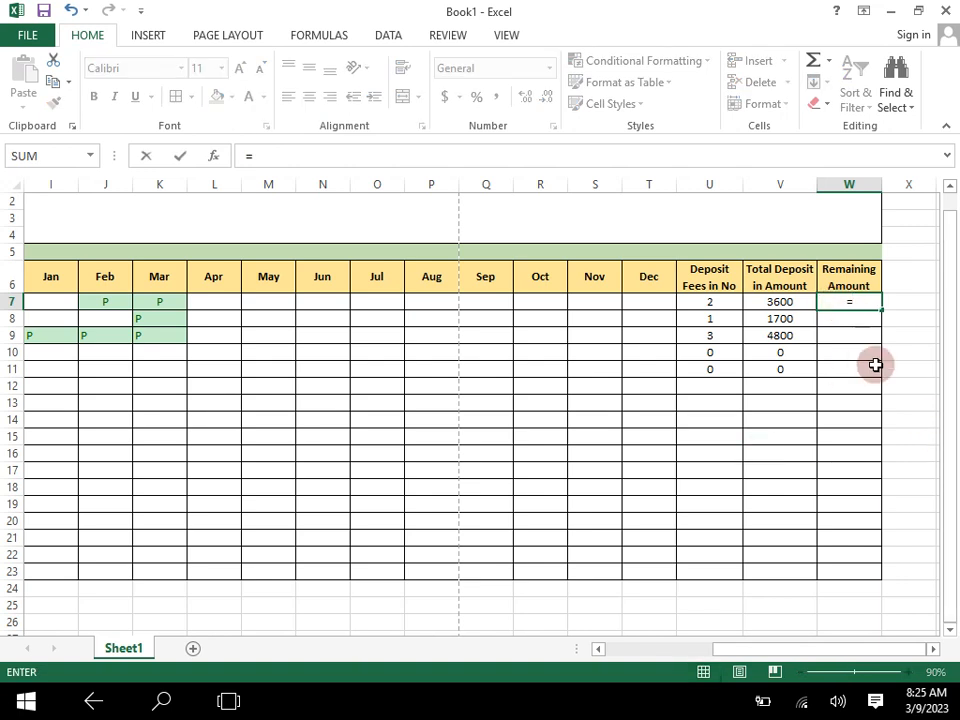
key(Left)
key(Left)
key(Left)
key(Left)
key(Left)
key(Left)
key(Left)
key(Left)
key(Left)
key(Left)
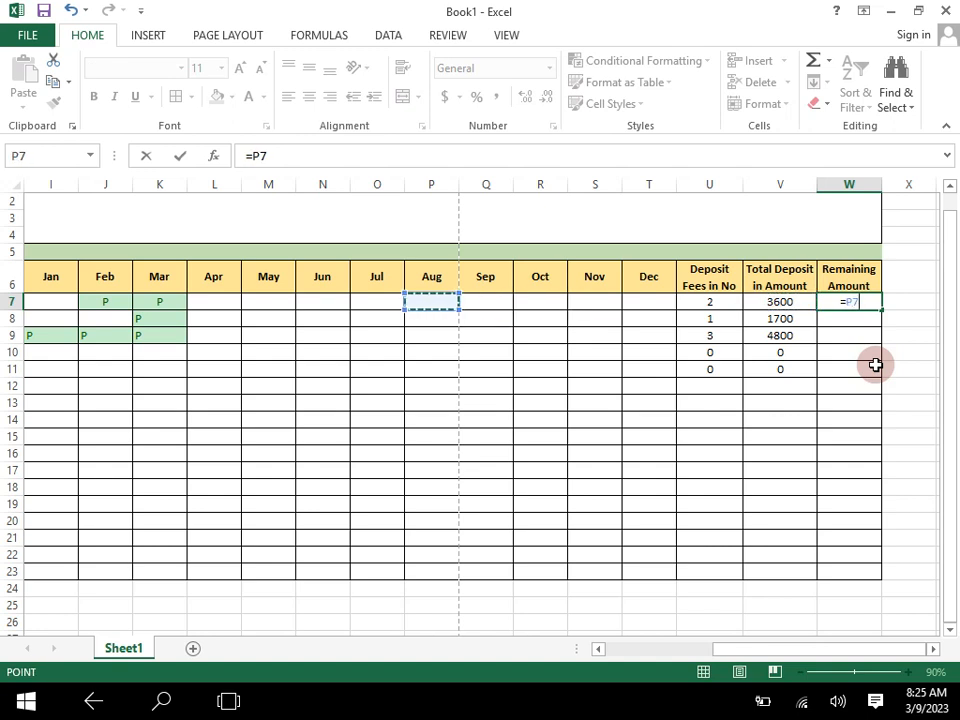
key(Left)
key(Left)
key(Left)
key(Left)
key(Left)
key(Left)
key(Left)
key(Left)
key(Left)
key(Right)
key(Right)
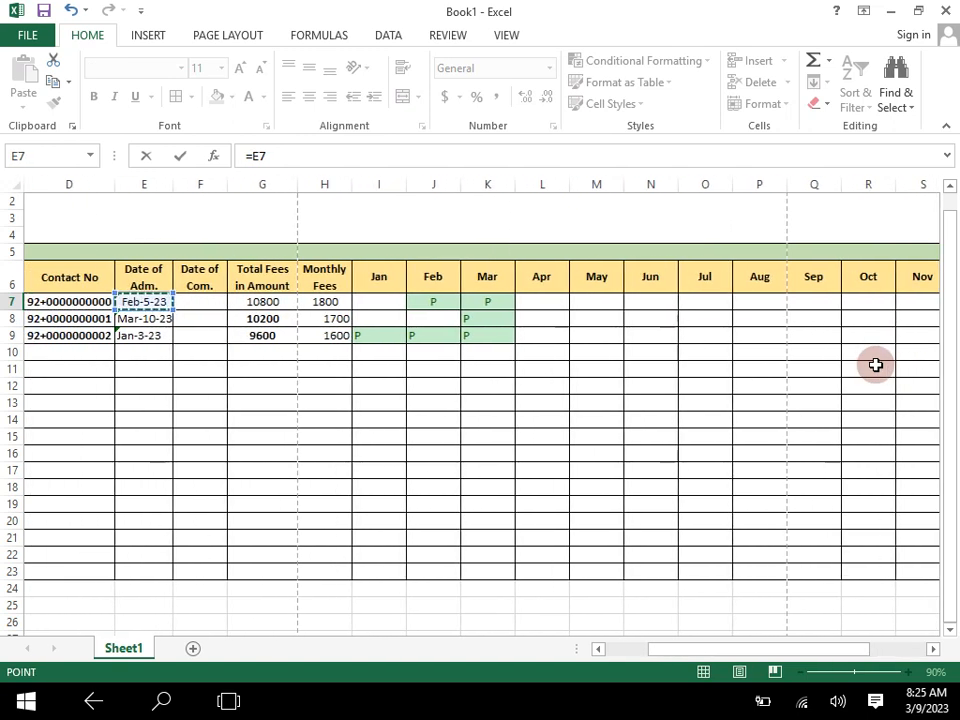
key(Right)
text(-)
key(Right)
key(Right)
key(Right)
key(Right)
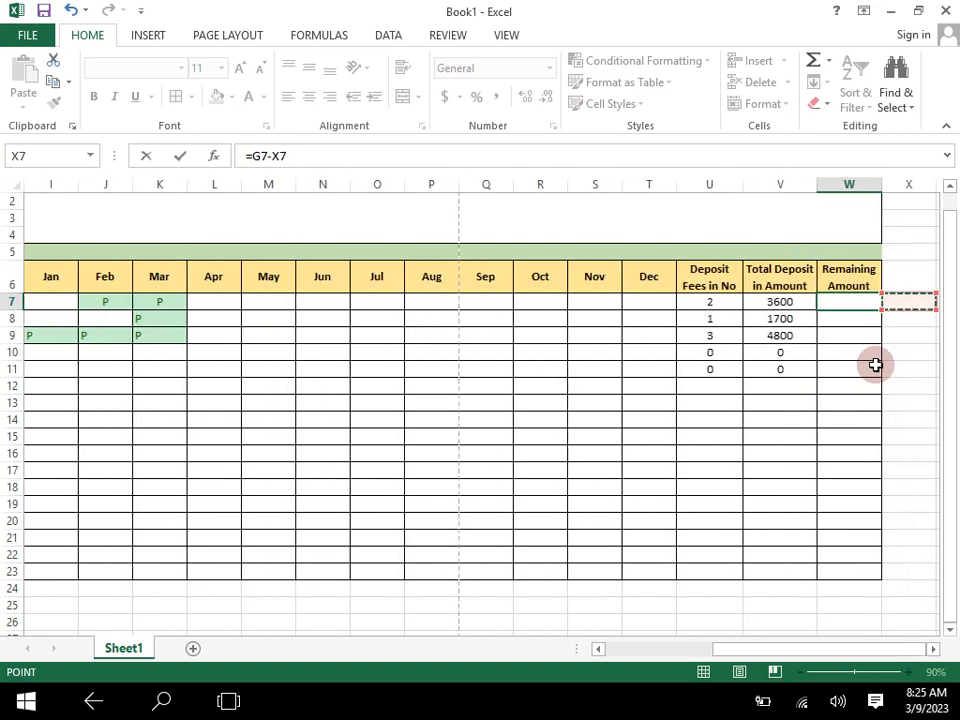
key(Left)
key(Left)
key(Left)
key(Left)
key(Left)
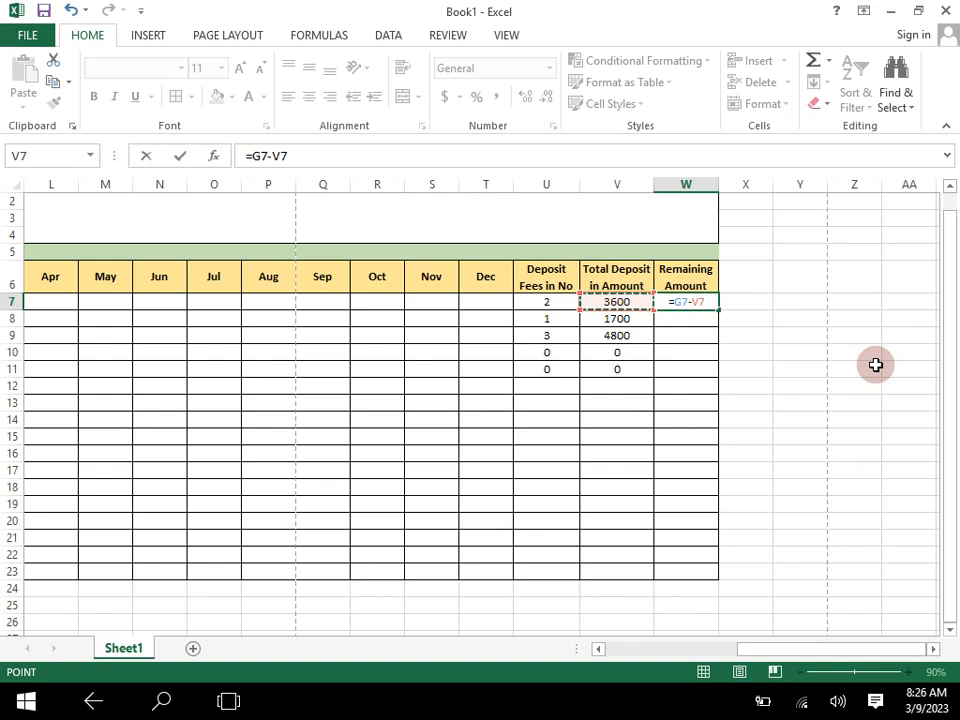
key(Return)
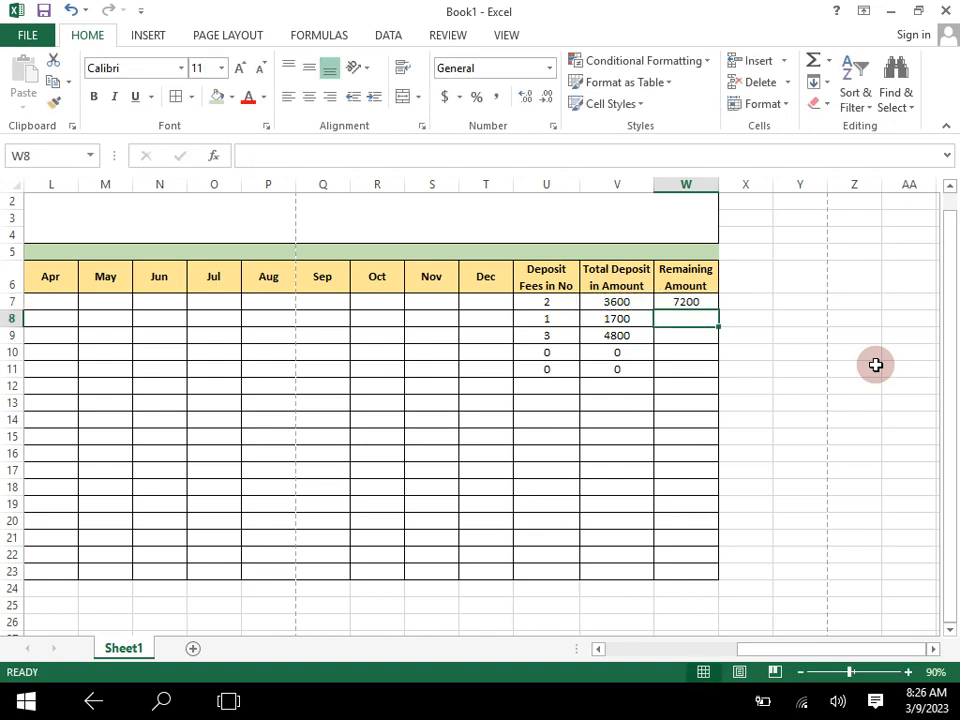
- Copy the remaining amount formula from W7 down through W11
click(691, 305)
drag(718, 311, 713, 379)
click(688, 301)
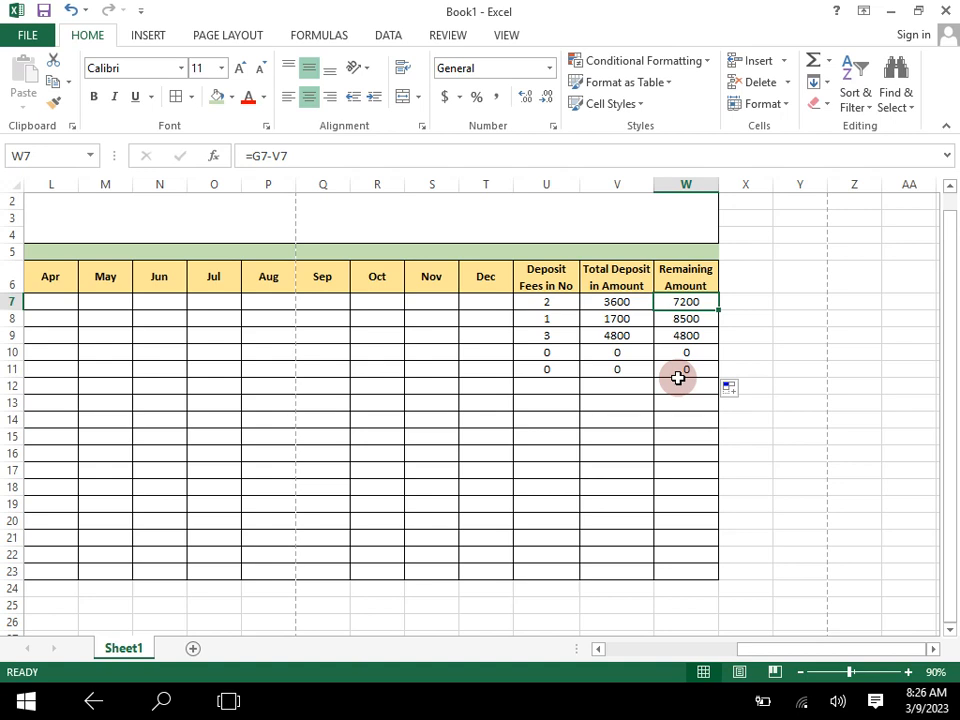
- Enter p in L7 to mark the first student's April fee as paid
key(Left)
key(Left)
key(Left)
key(Left)
key(Left)
key(Left)
key(Left)
key(Left)
key(Left)
key(Left)
key(Left)
key(Left)
key(Left)
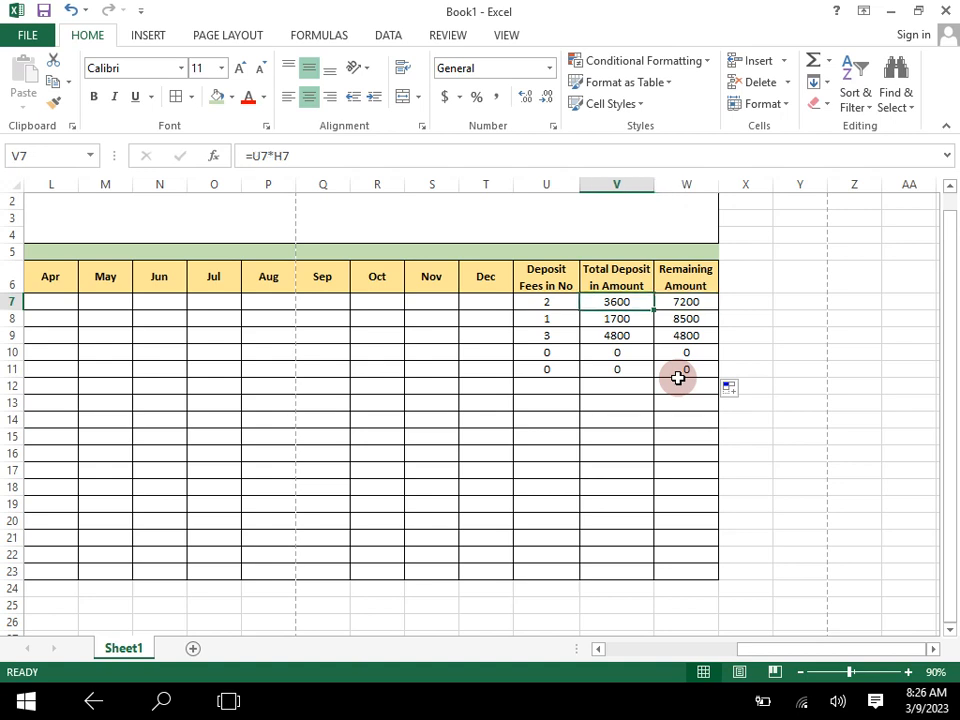
key(Left)
key(Right)
key(Right)
key(Right)
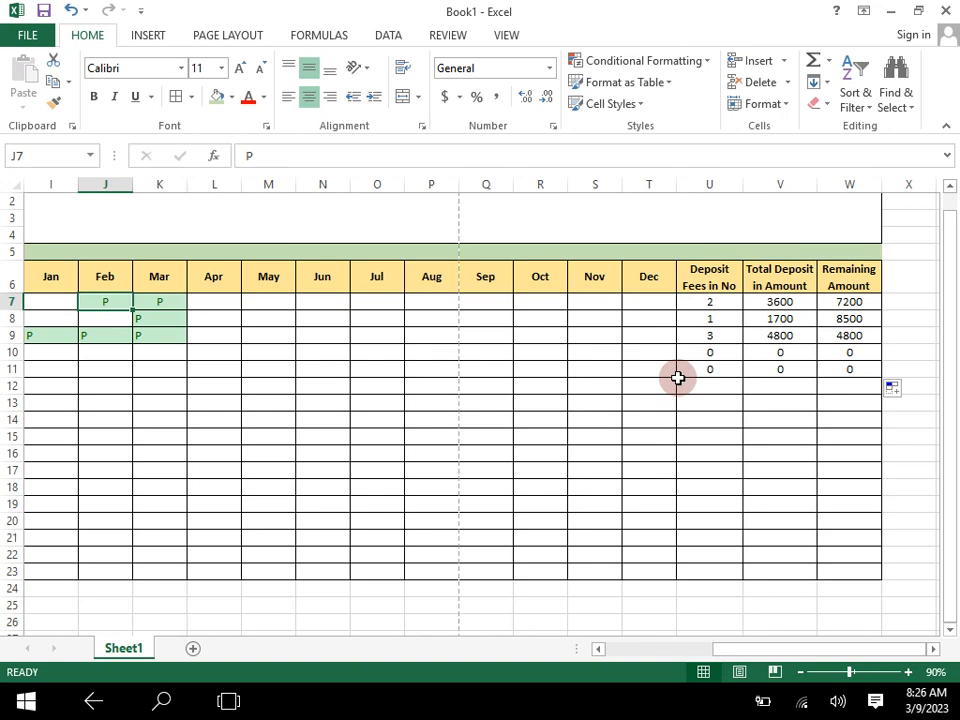
text(p)
key(Return)
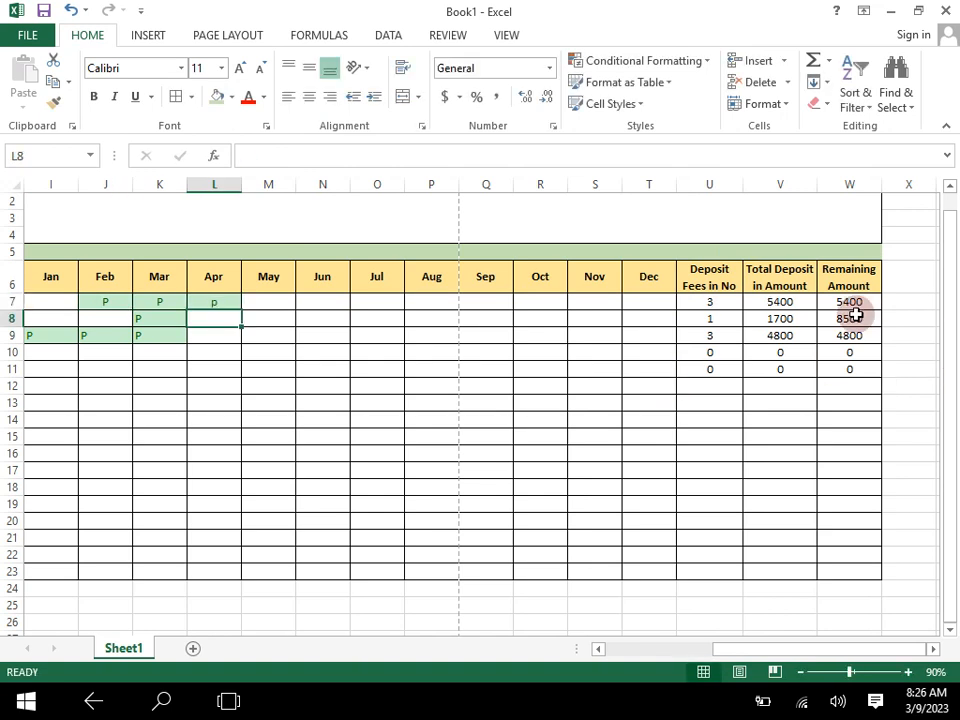
- Mark the first student's May, June and July fees as paid by entering p in M7, N7 and O7
click(278, 303)
text(p)
key(Tab)
text(p)
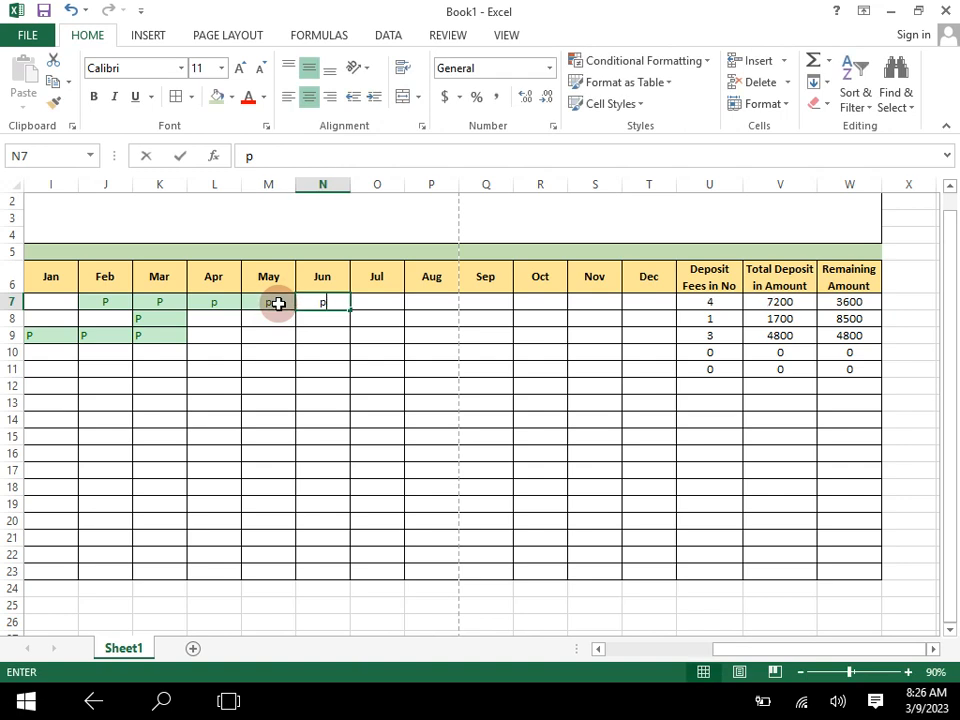
key(Tab)
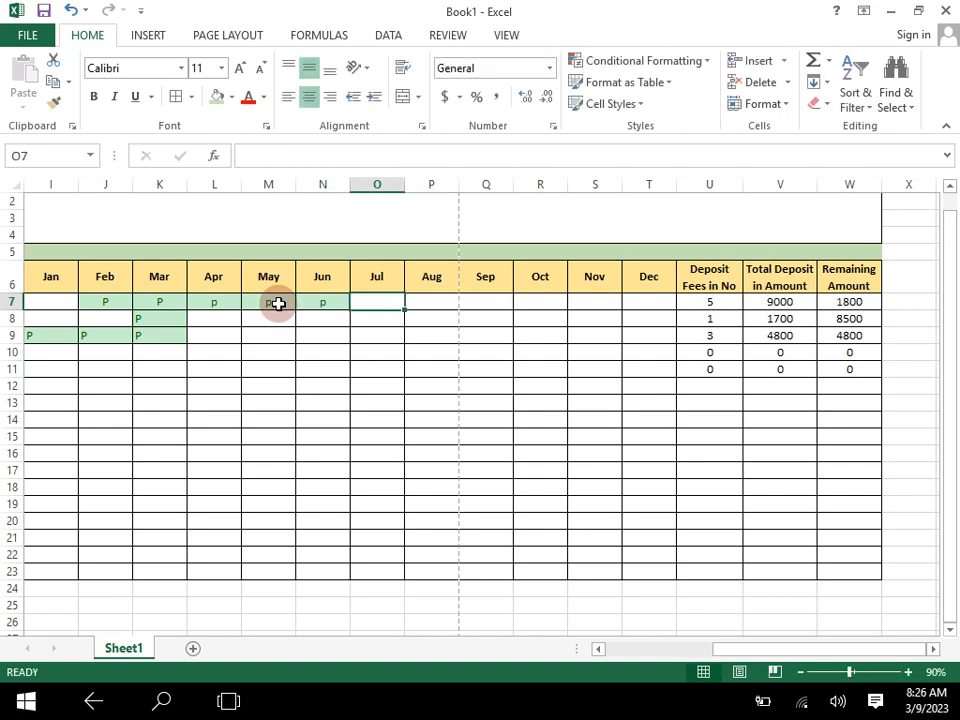
key(Tab)
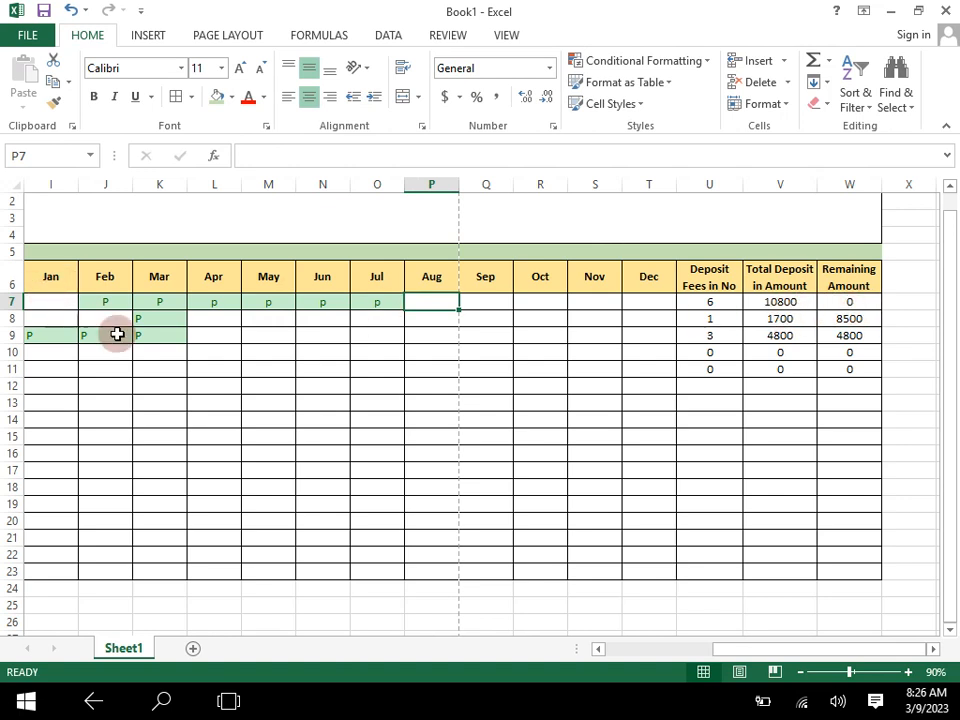
- Remove the bold formatting from the total fees in G8:G9
click(798, 673)
click(798, 673)
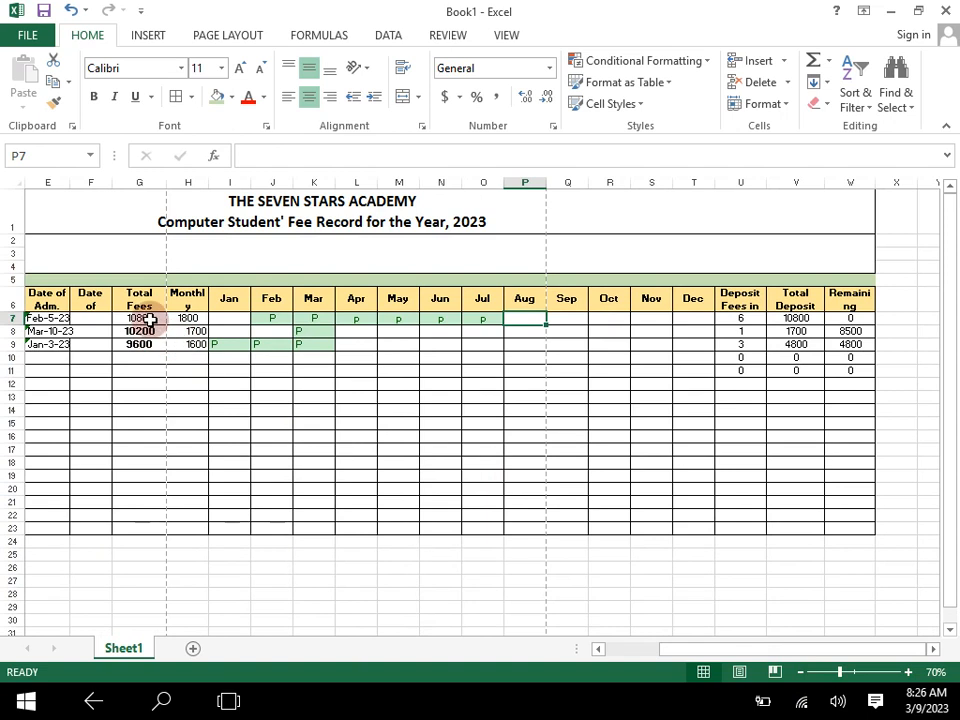
click(146, 318)
drag(139, 331, 141, 345)
click(93, 96)
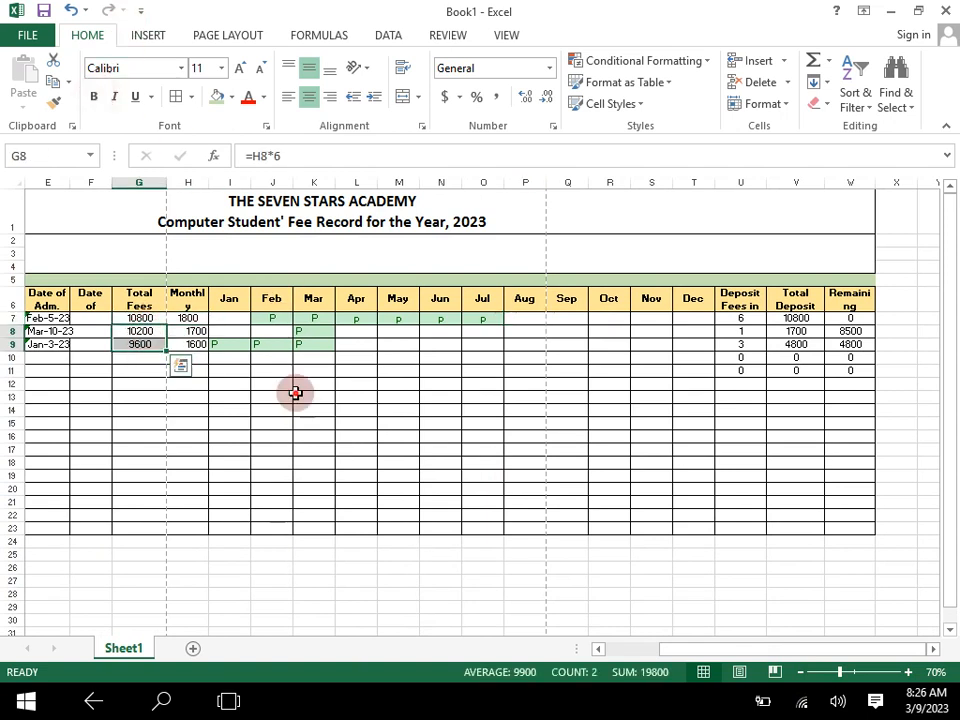
- Centre the monthly fees in H7:H9 horizontally
click(295, 395)
click(193, 318)
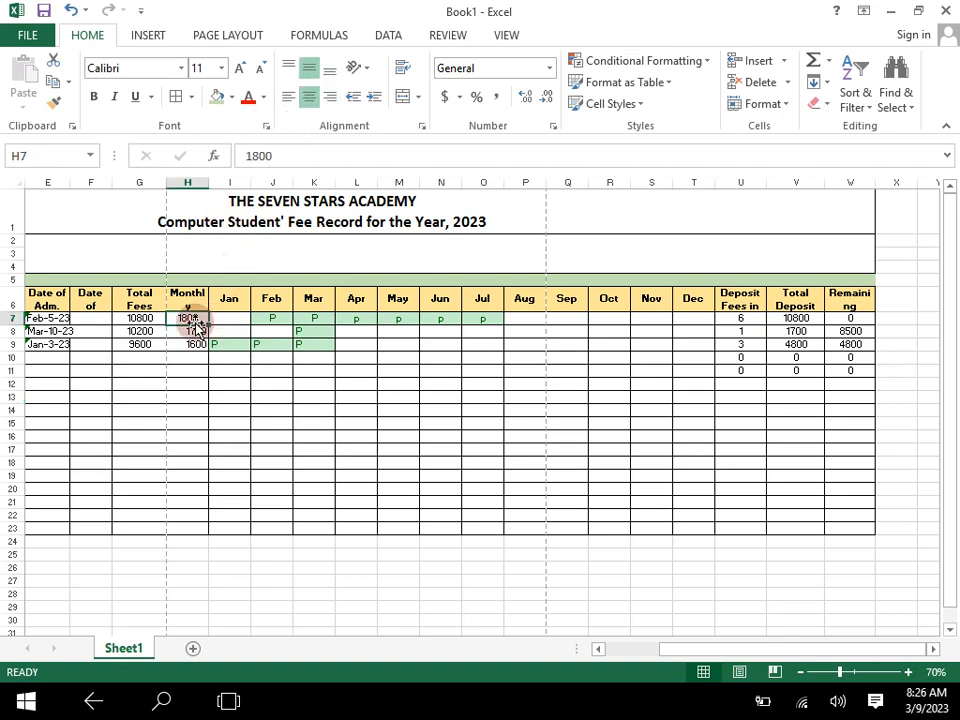
drag(193, 318, 193, 343)
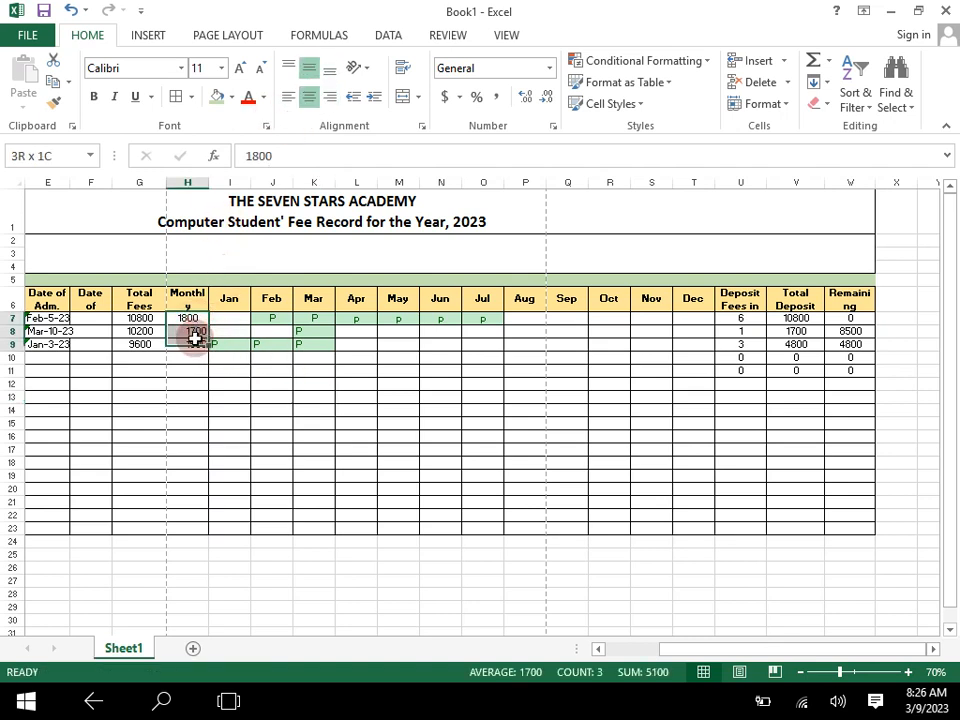
click(307, 66)
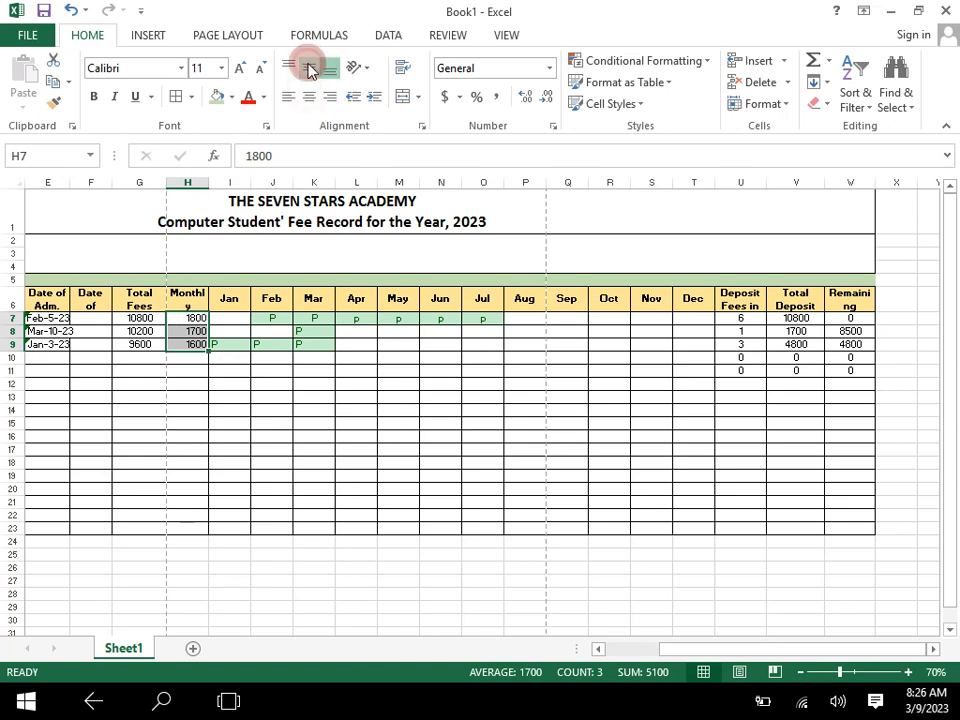
click(309, 96)
click(645, 460)
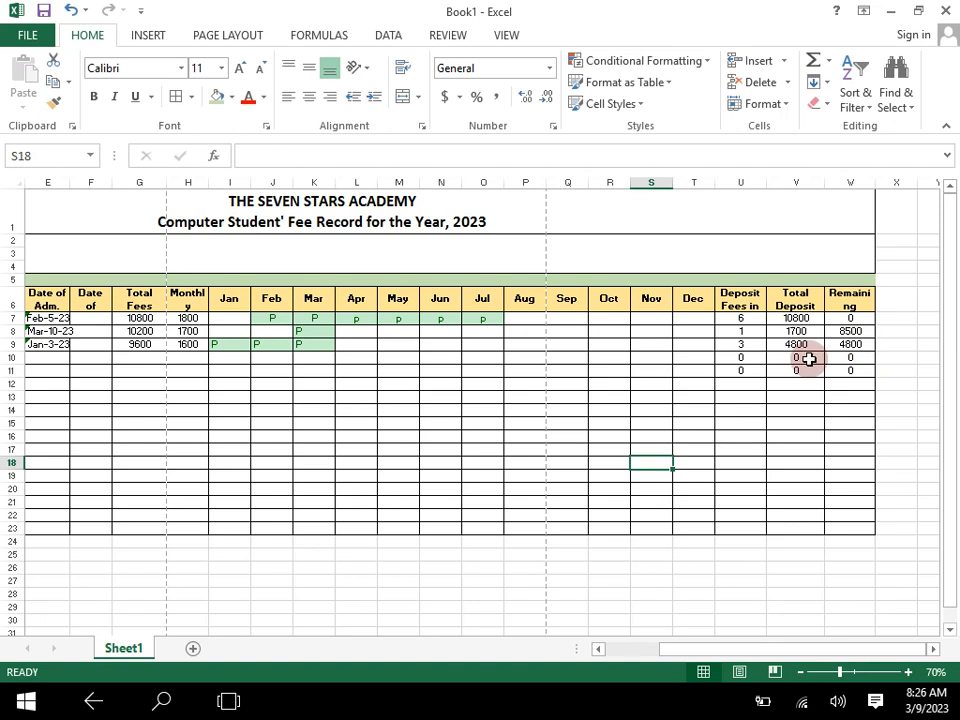
- Set the font of the January to December payment cells I7:T23 to Wingdings 2
click(908, 672)
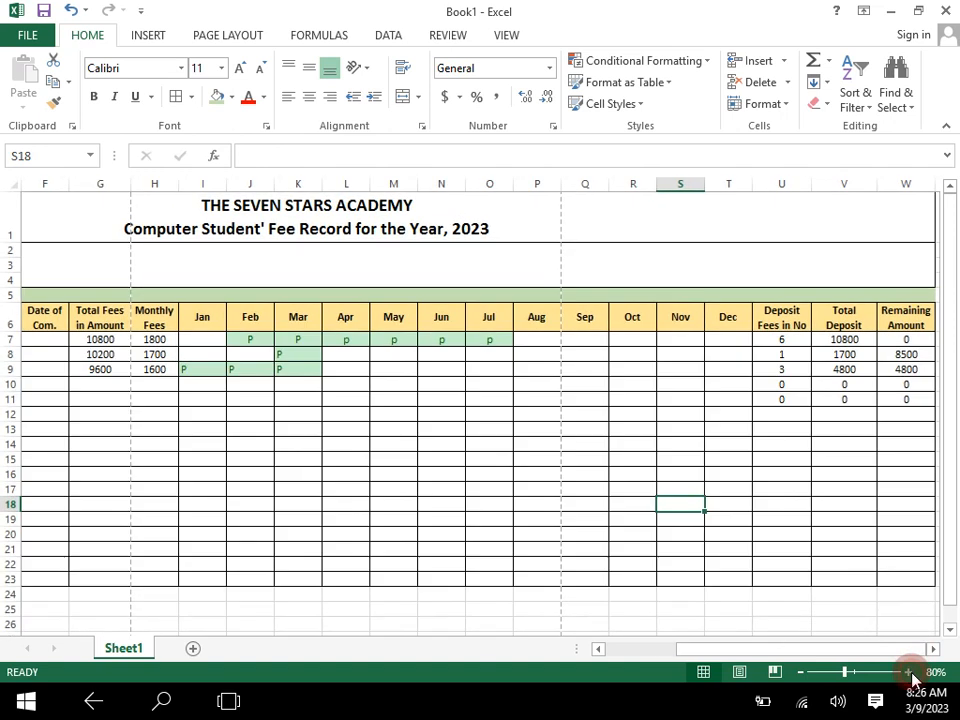
click(908, 672)
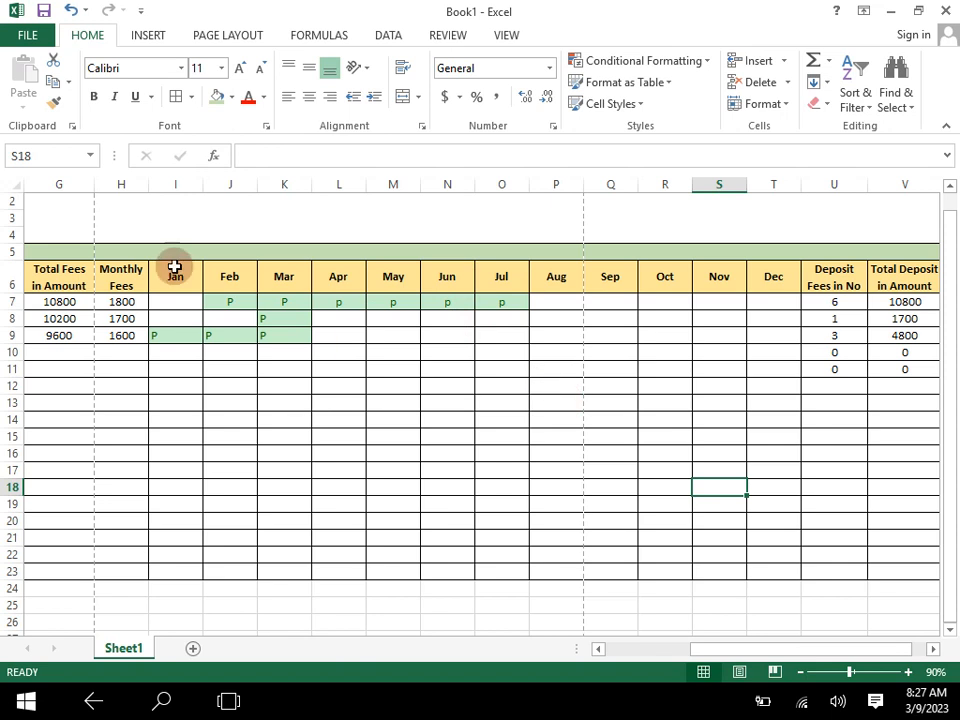
drag(173, 306, 767, 570)
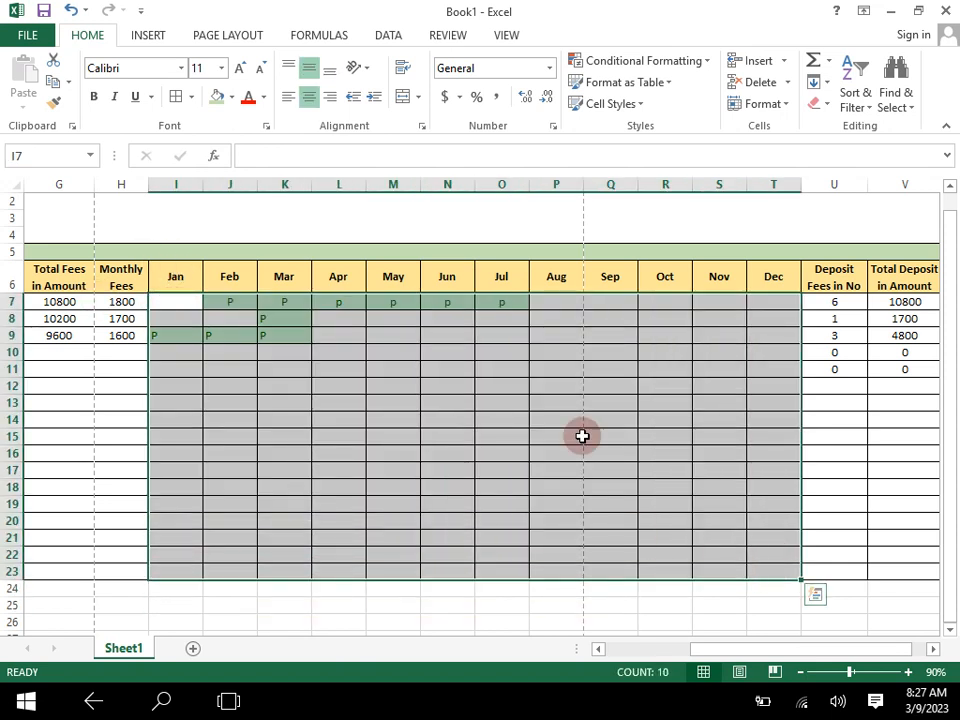
click(181, 70)
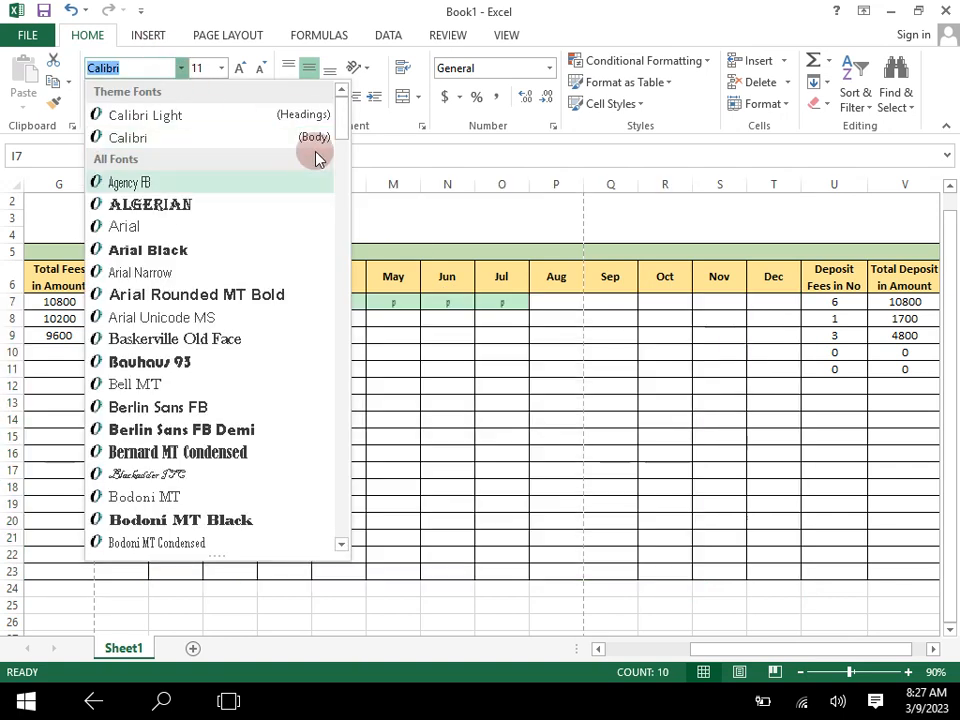
drag(345, 114, 333, 541)
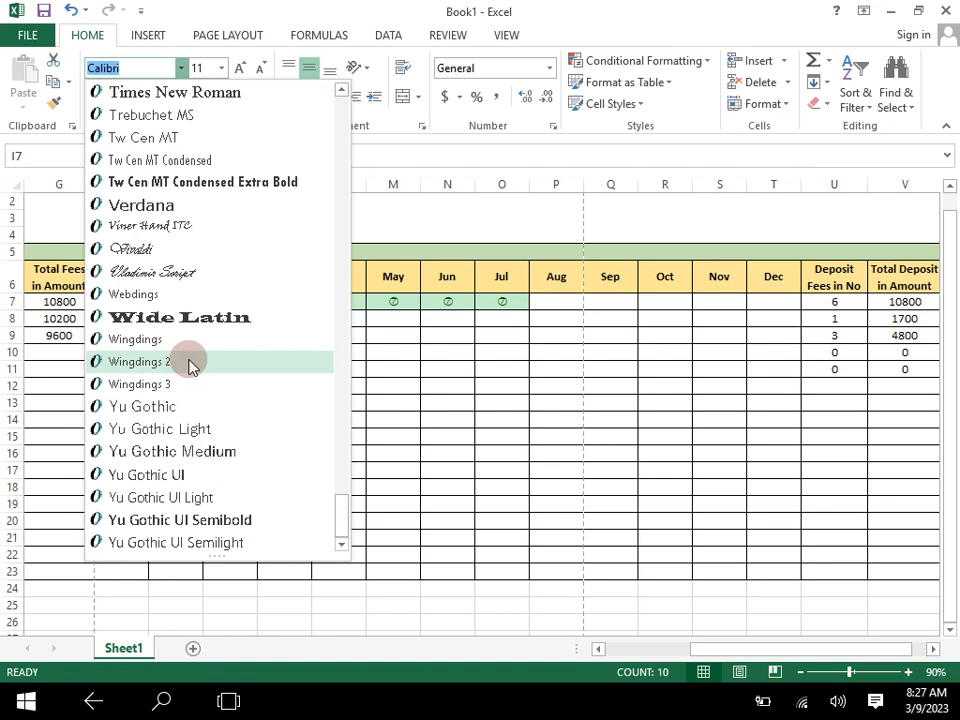
click(190, 362)
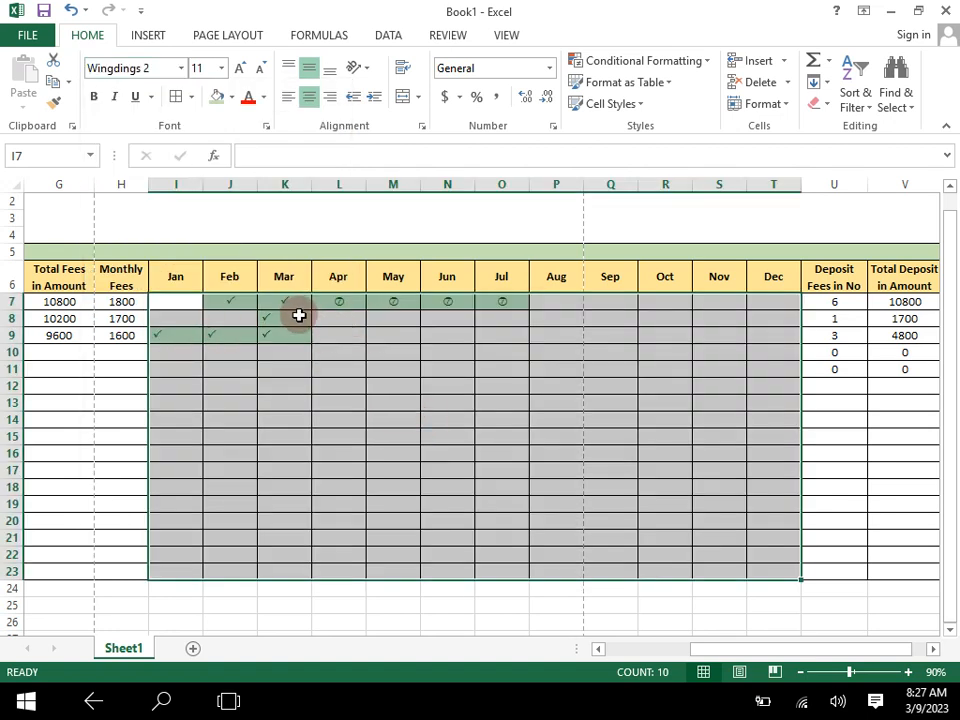
- Clear the lowercase p entries from the first student's April to July cells by emptying L7:O10
click(349, 305)
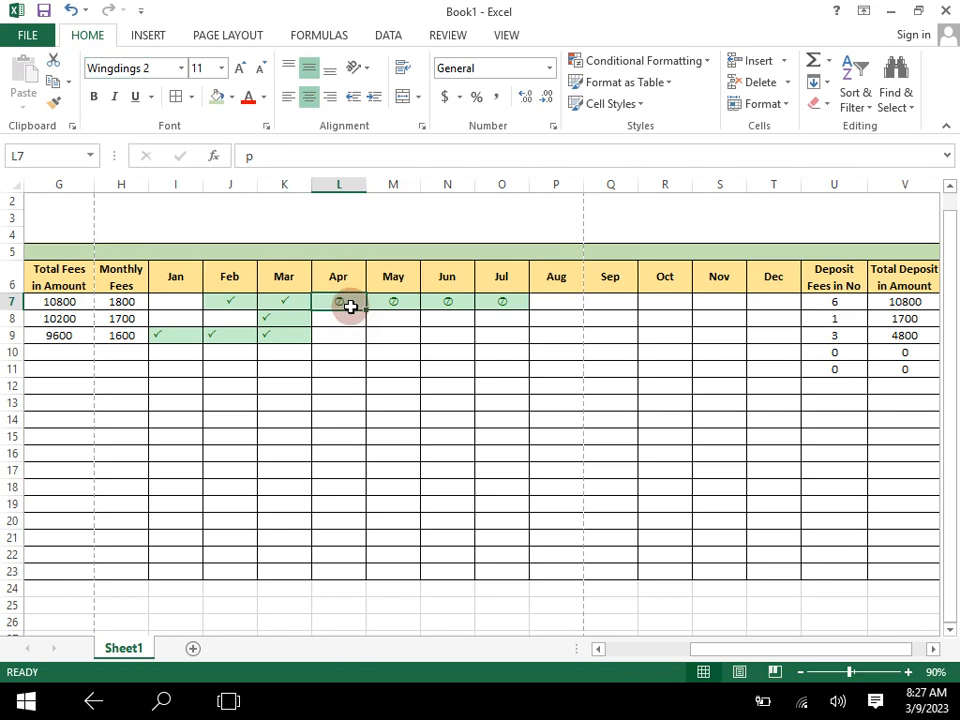
drag(349, 302, 484, 343)
key(Delete)
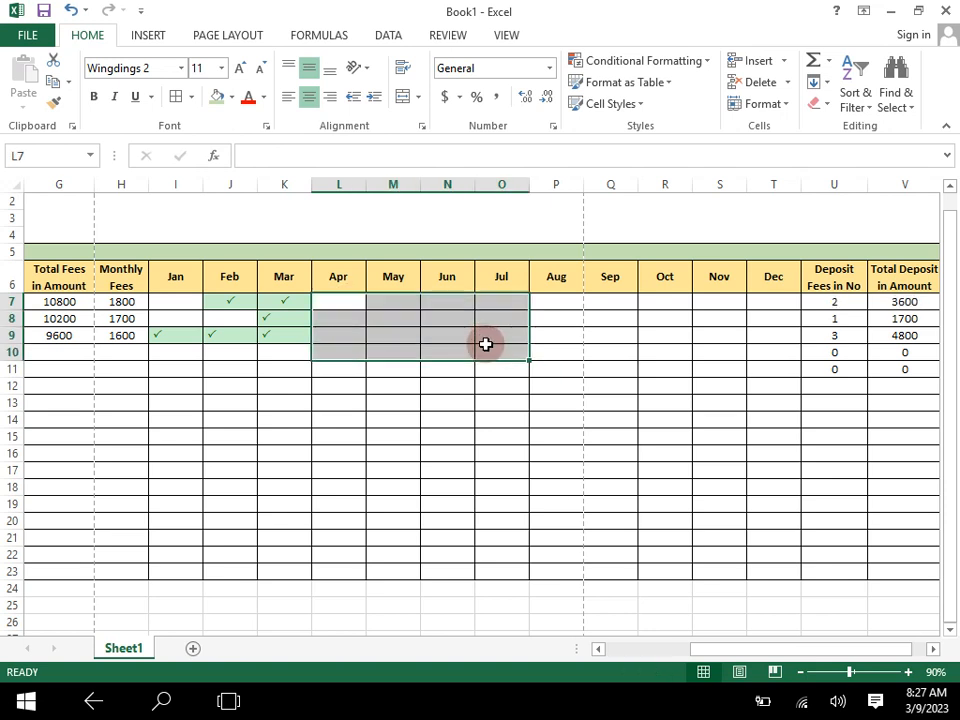
- Enter capital P in L7:O7 to mark the first student's April to July fees as paid
click(347, 301)
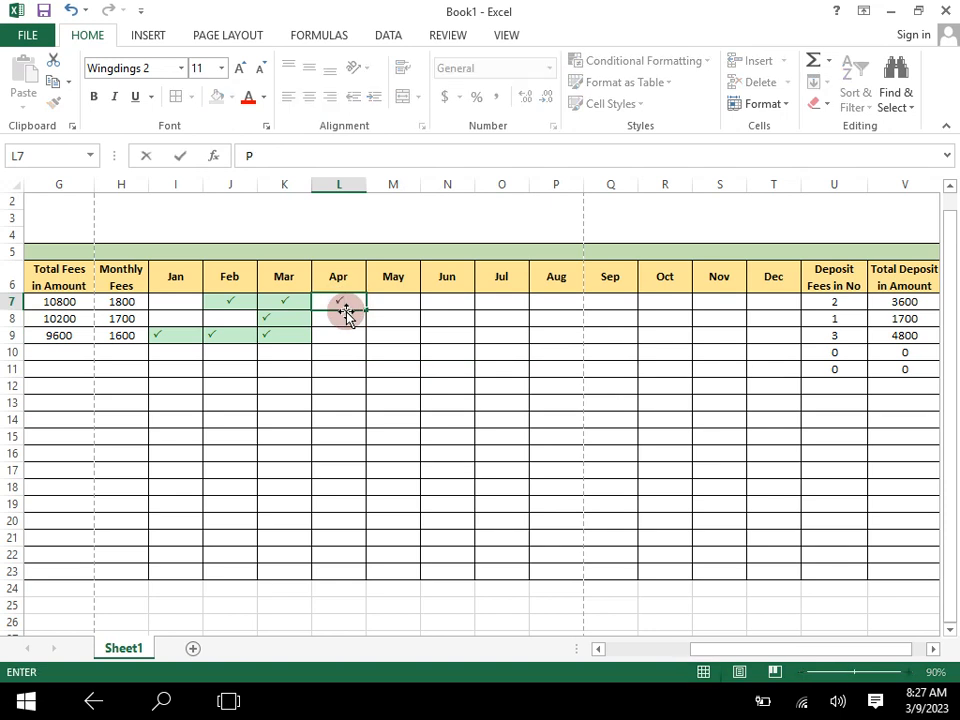
key(Tab)
text(P)
key(Tab)
text(P)
key(Tab)
text(P)
key(Down)
- Enter capital P in L9, M9 and N9 to mark the third student's April, May and June fees as paid
key(Left)
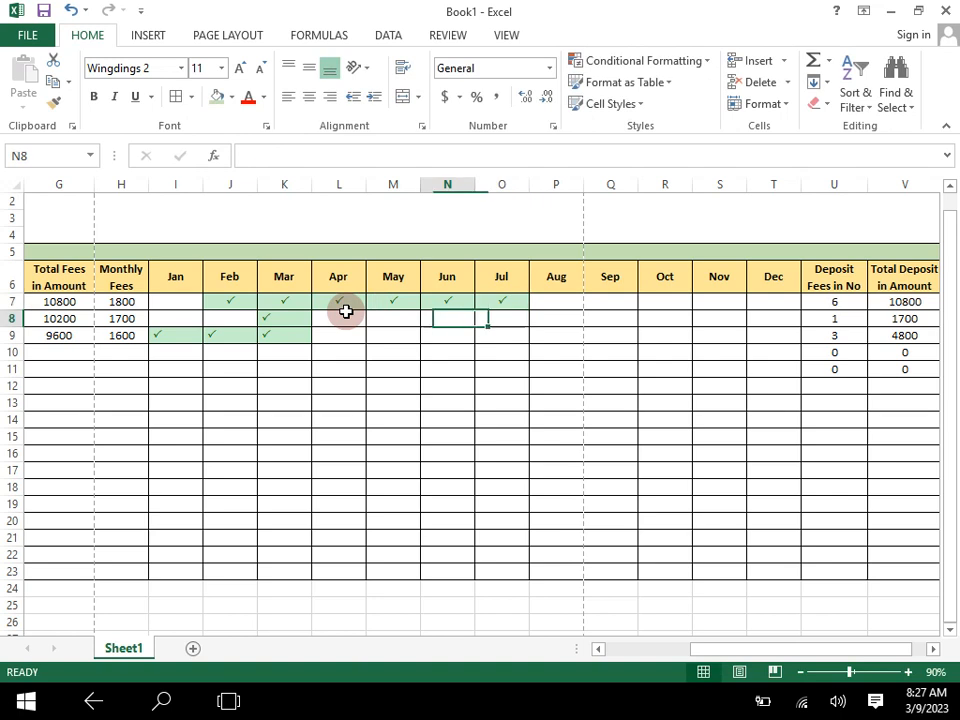
key(Down)
key(Left)
key(Left)
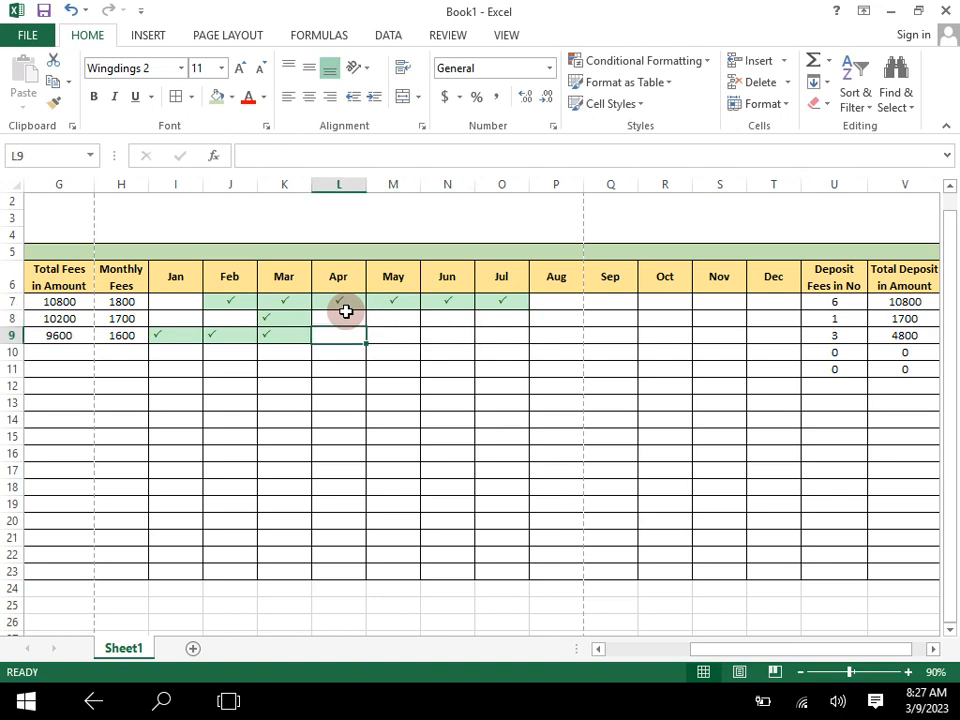
text(P)
key(Tab)
key(Tab)
text(P)
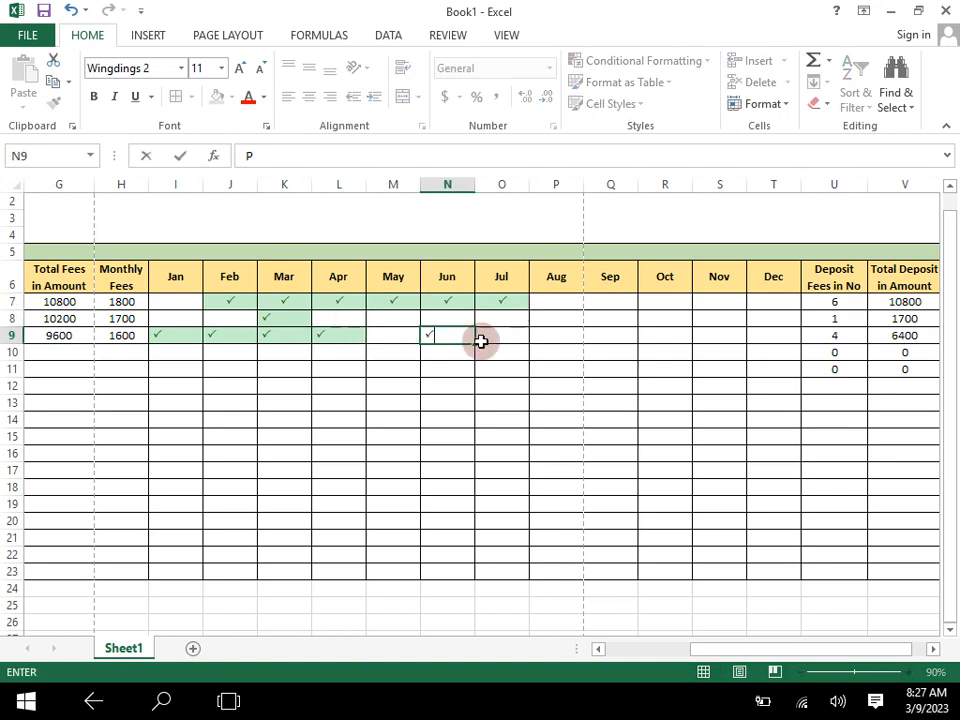
click(401, 343)
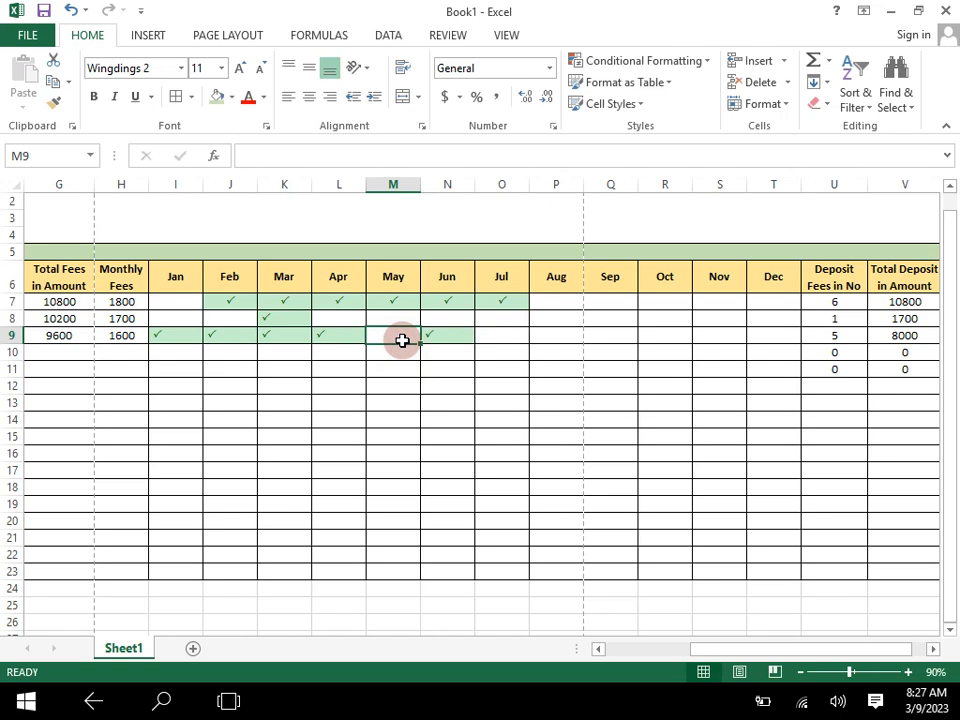
text(P)
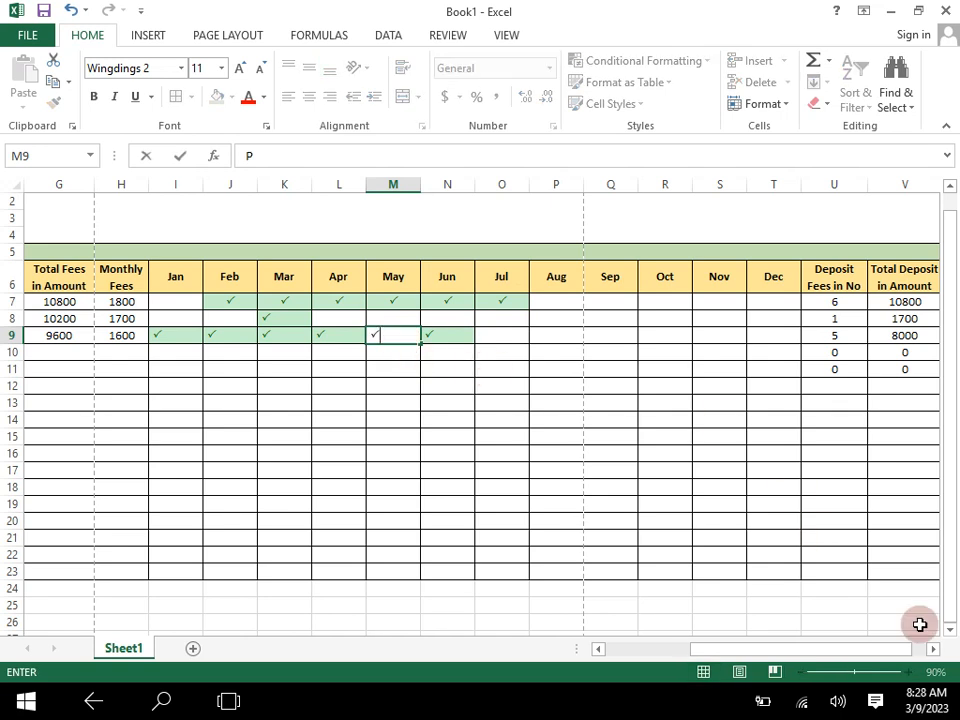
click(701, 468)
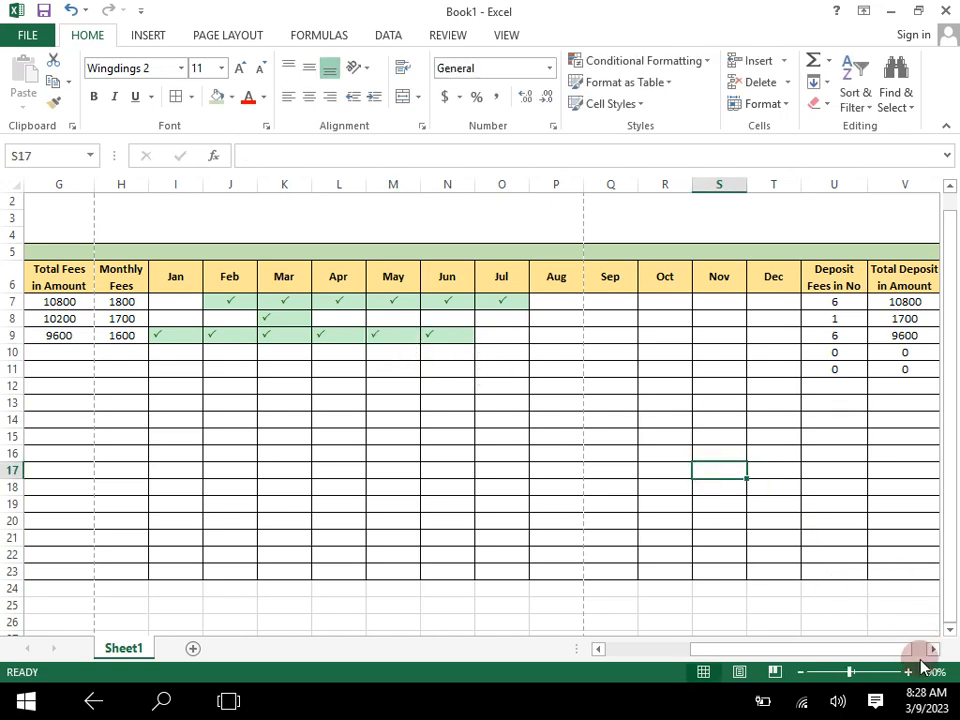
- Enter capital P in P7 for the first student's August fee to test the deposit and remaining amount formulas
click(932, 650)
click(932, 650)
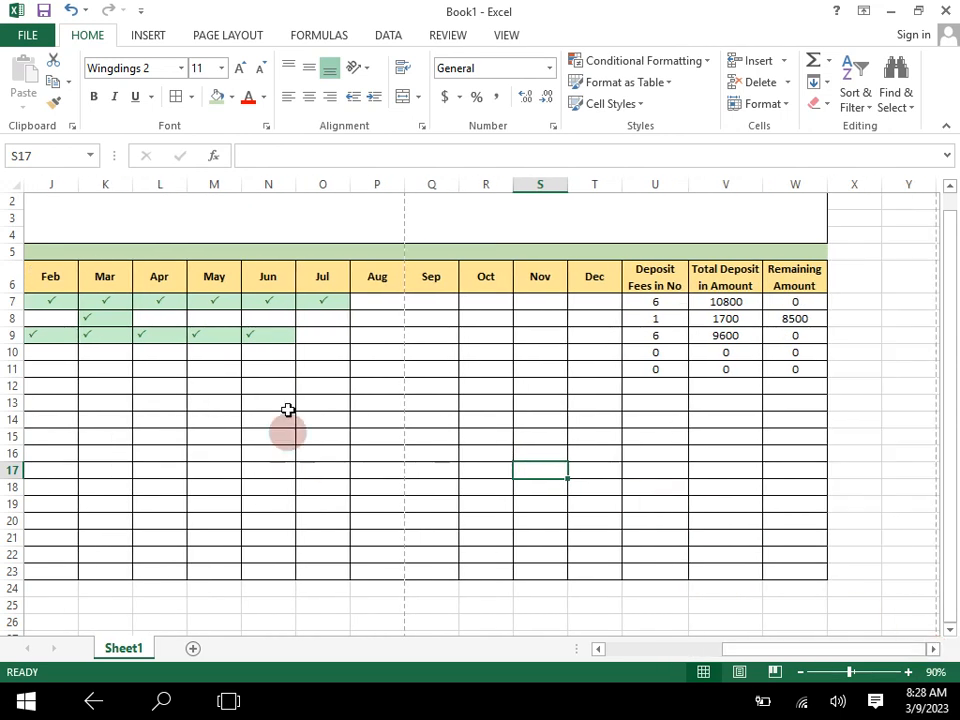
click(385, 303)
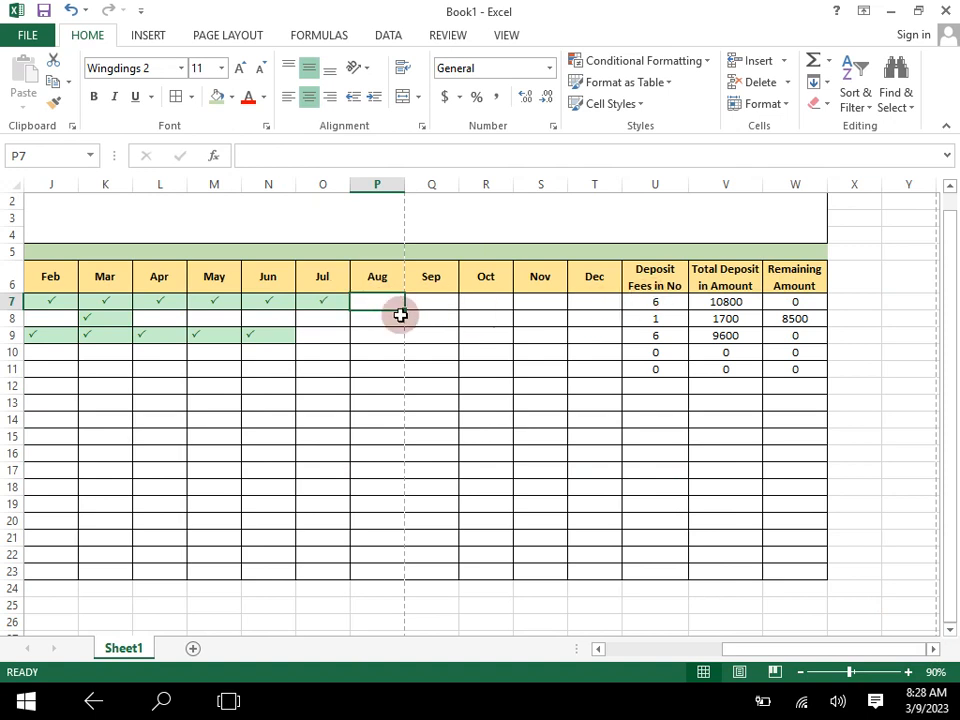
text(P)
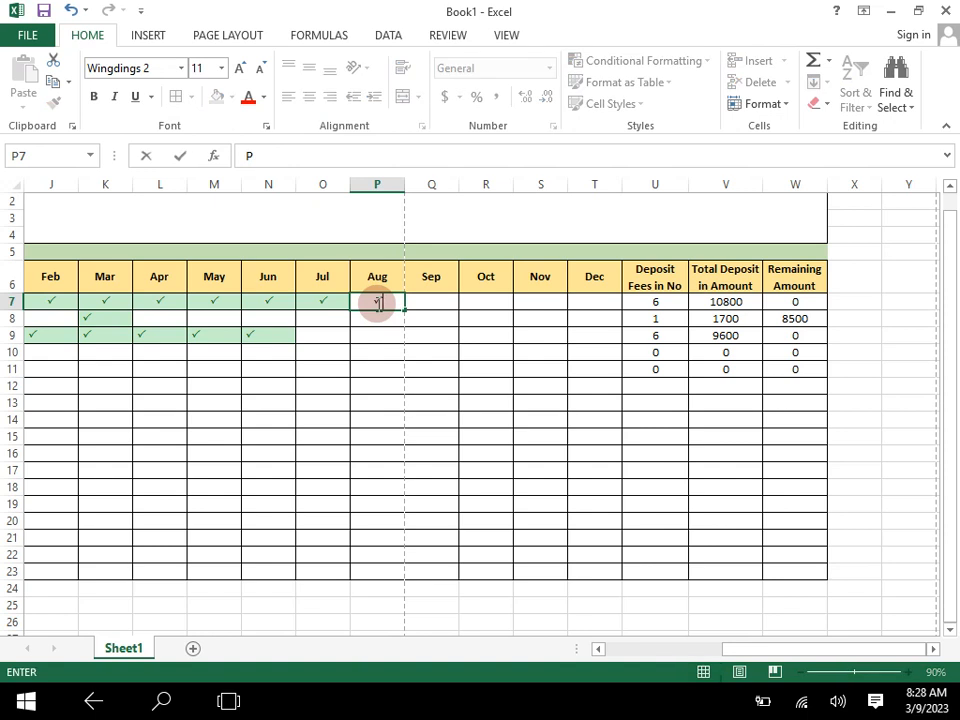
key(Return)
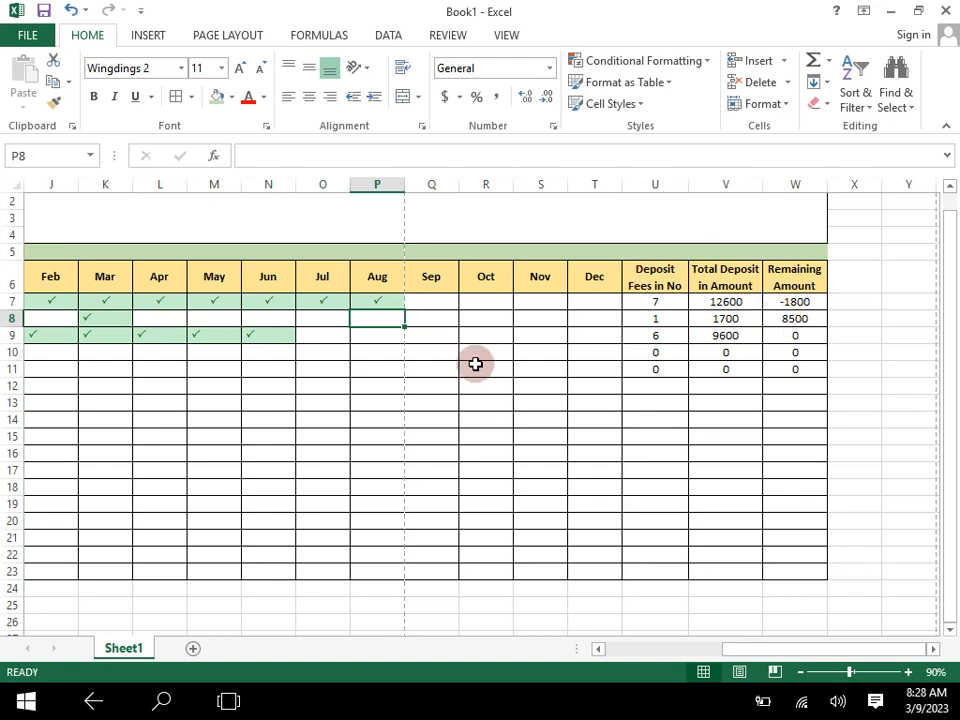
- Replace the Deposit Fees in No header in U6 with "No of Fees", breaking the line before Fees
click(674, 306)
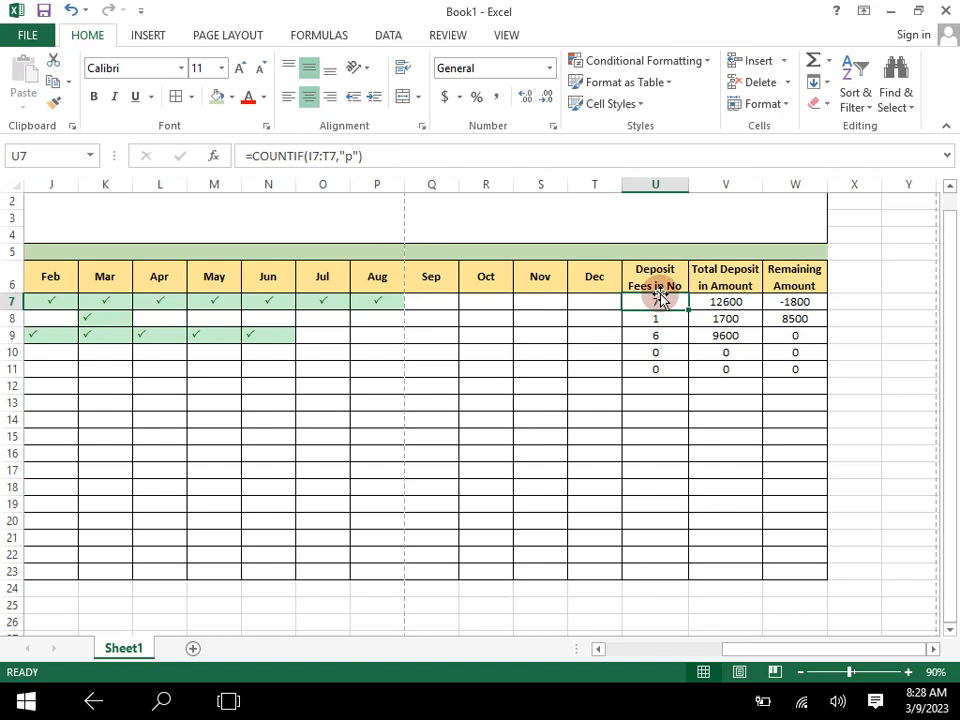
click(655, 271)
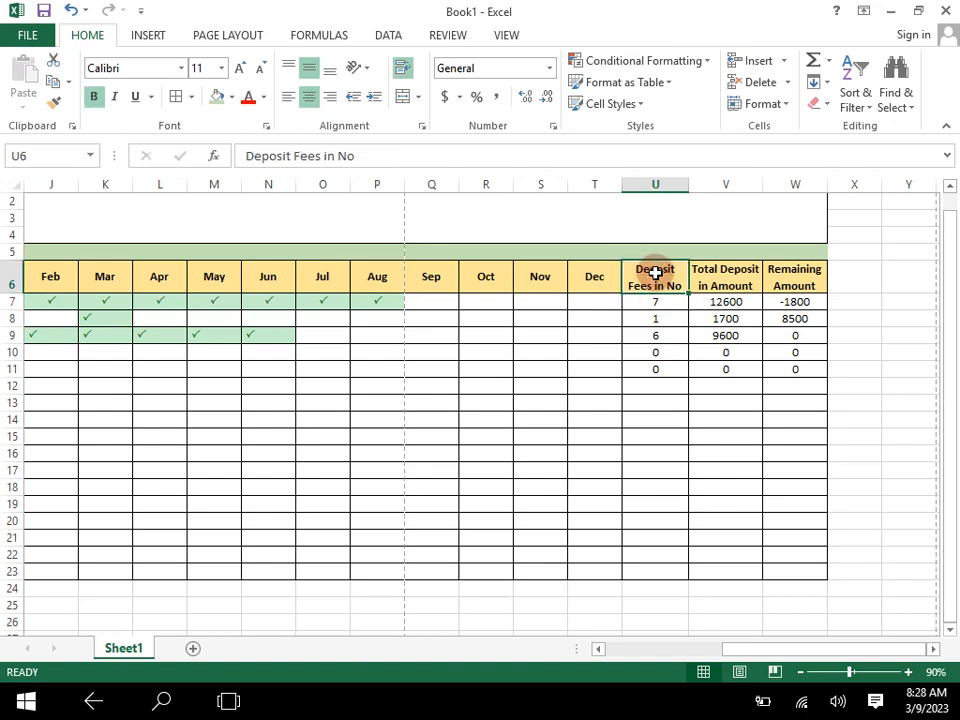
text(nO)
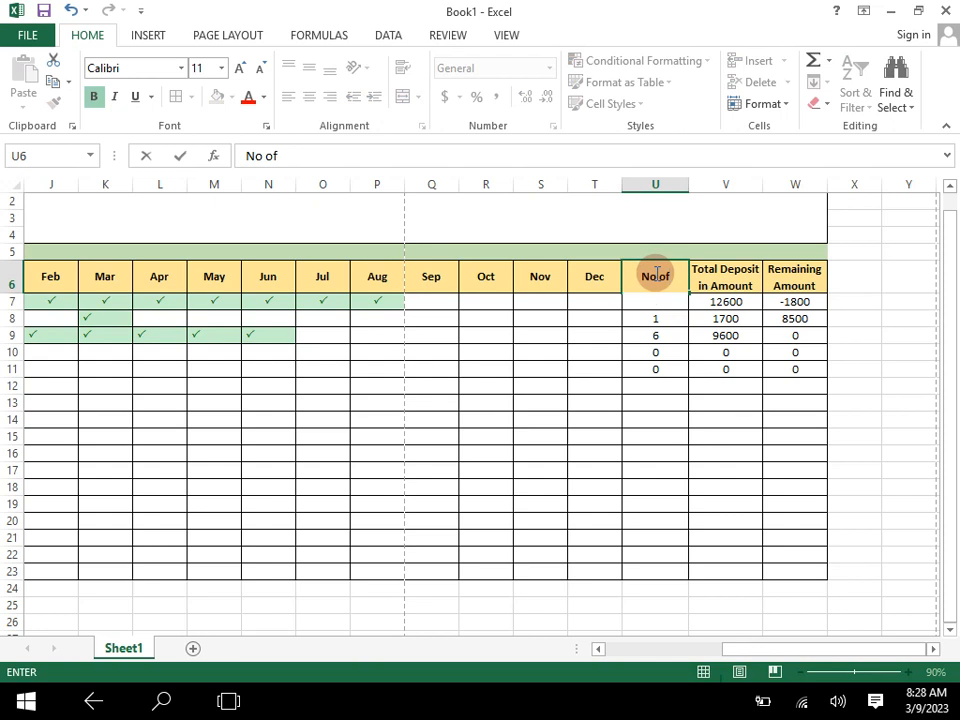
text( of)
key(alt+Return)
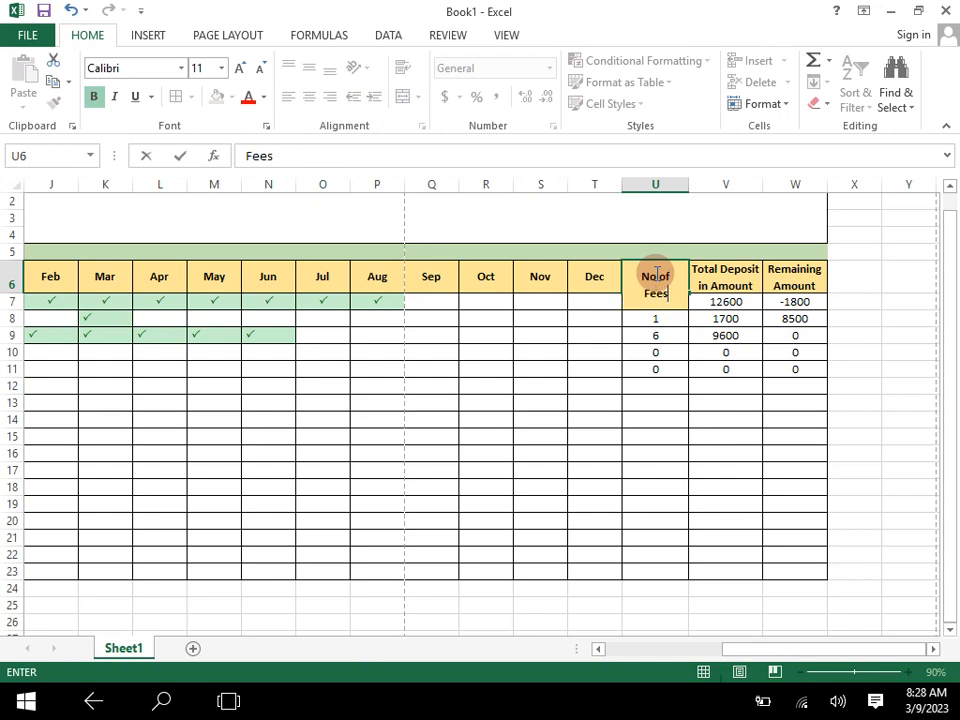
text(Fees)
click(684, 389)
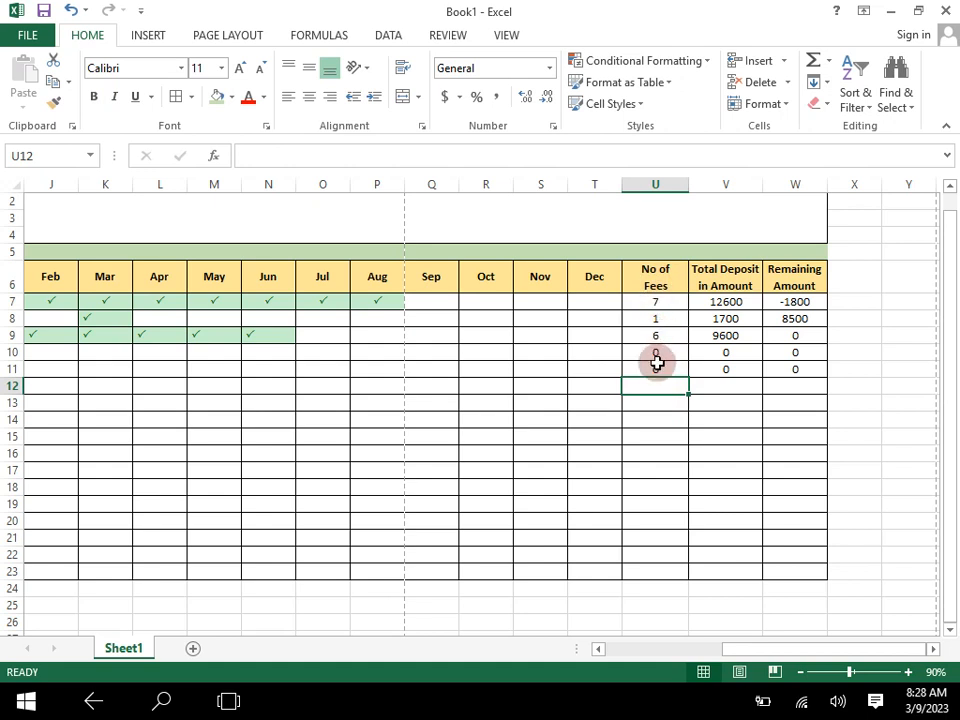
- Merge and center cells I5:J5 in the green band above the Jan and Feb headers
drag(766, 651, 654, 662)
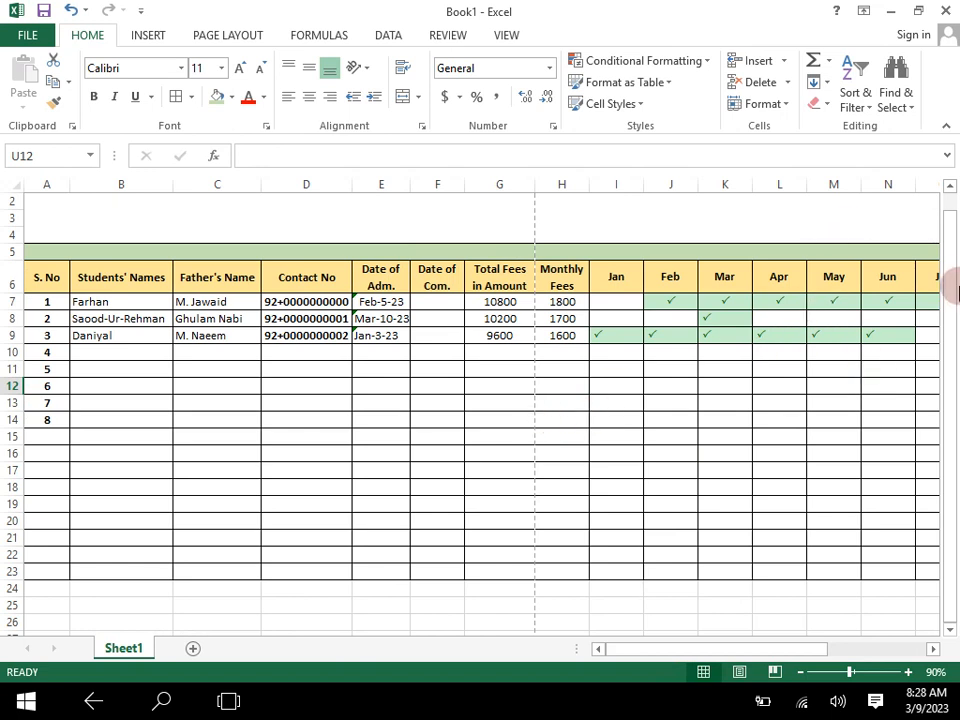
drag(951, 229, 953, 210)
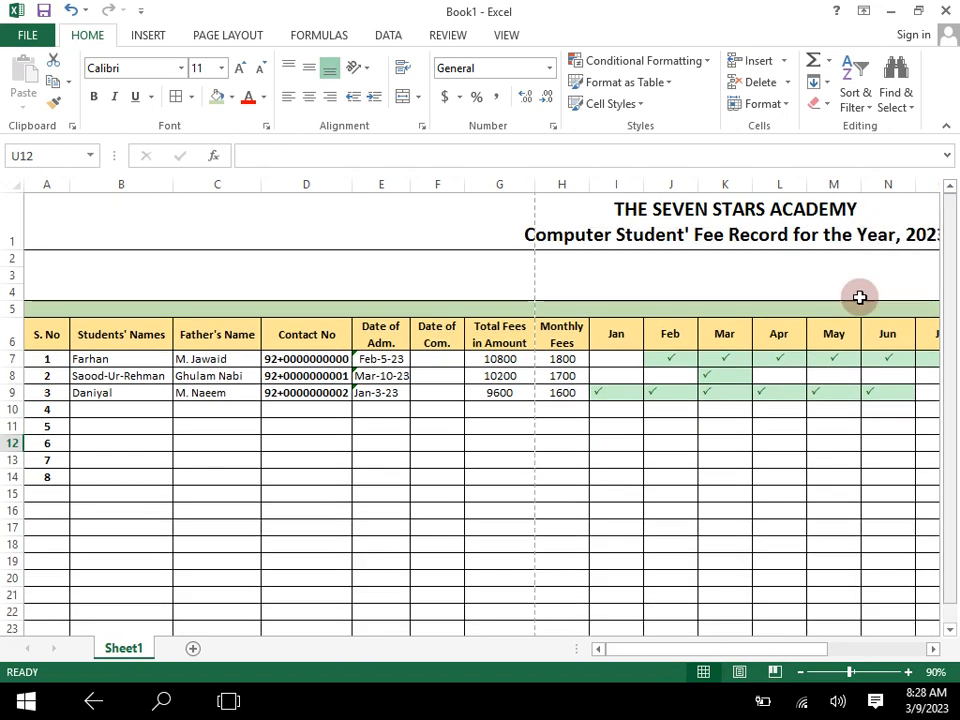
click(797, 672)
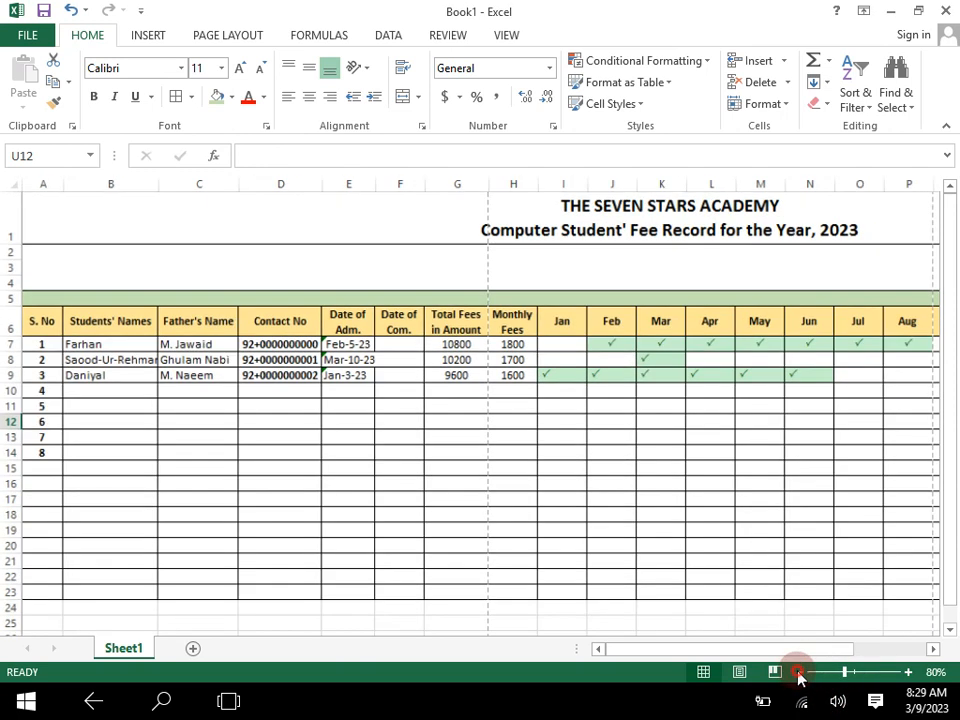
click(797, 672)
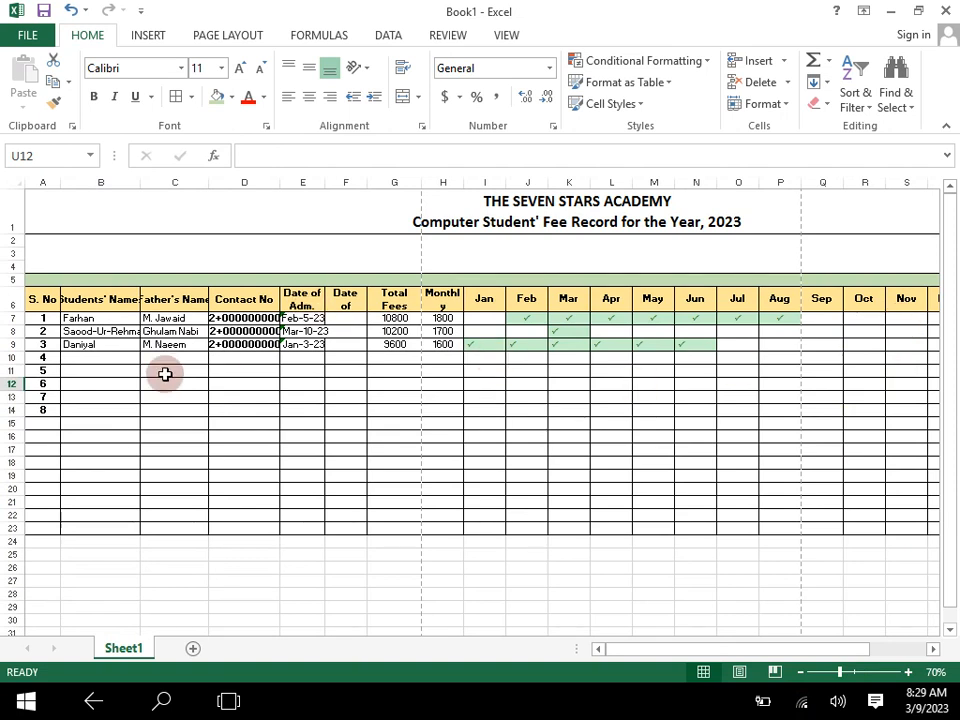
click(476, 446)
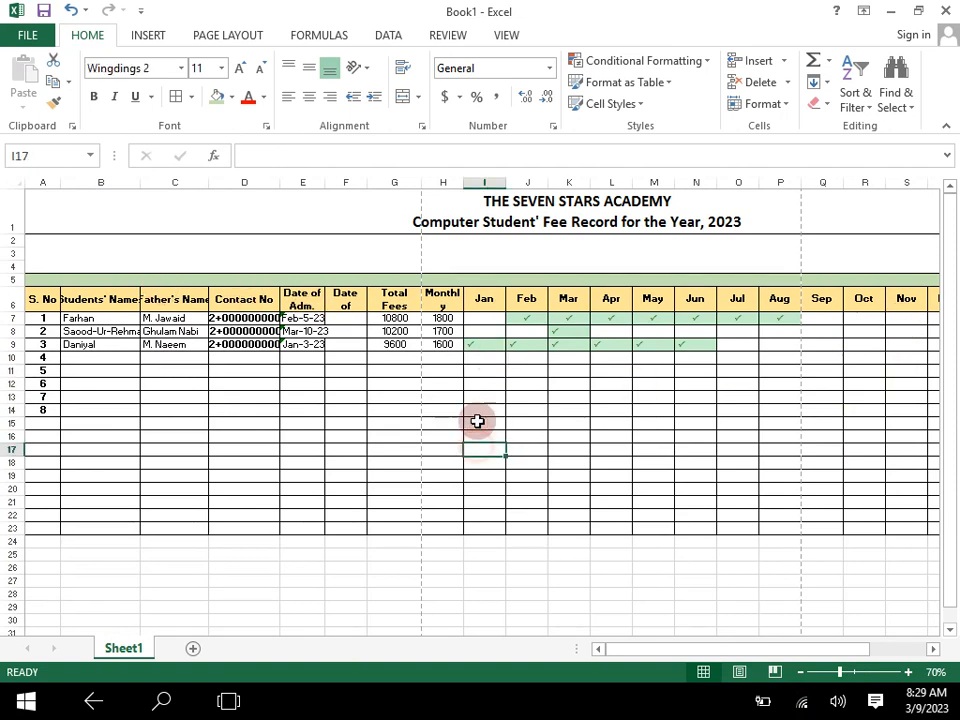
mouse_move(504, 279)
mouse_down()
mouse_move(489, 279)
mouse_move(509, 279)
mouse_up()
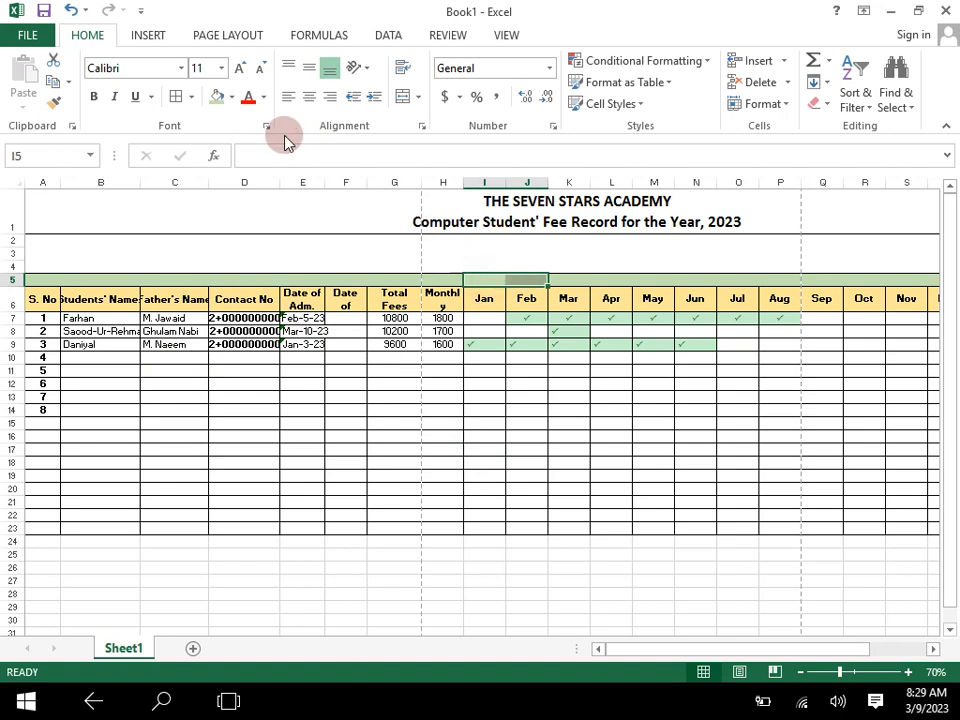
click(403, 97)
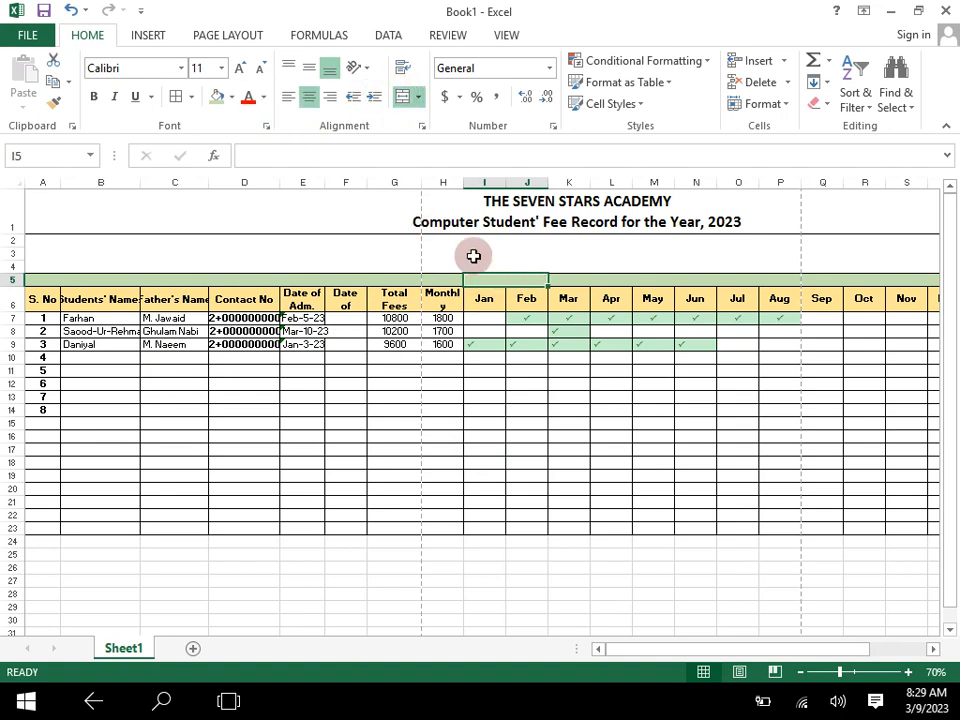
- Fill the merged cell I5 with dark red and increase its font size to 18
click(484, 343)
click(499, 279)
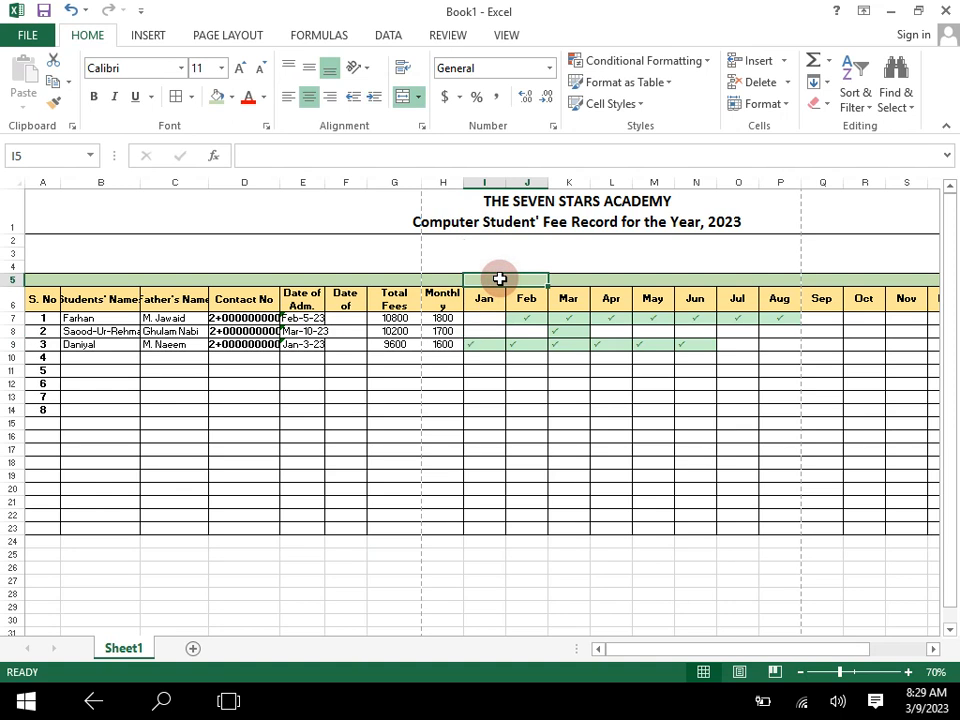
click(232, 99)
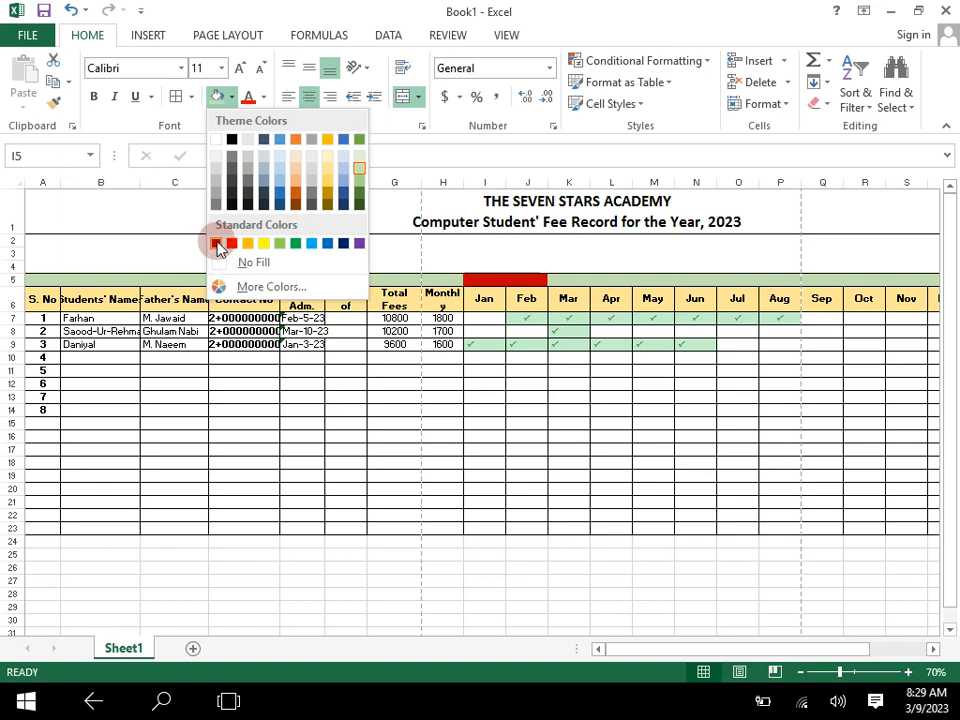
click(216, 244)
click(239, 69)
click(240, 70)
click(240, 70)
click(240, 70)
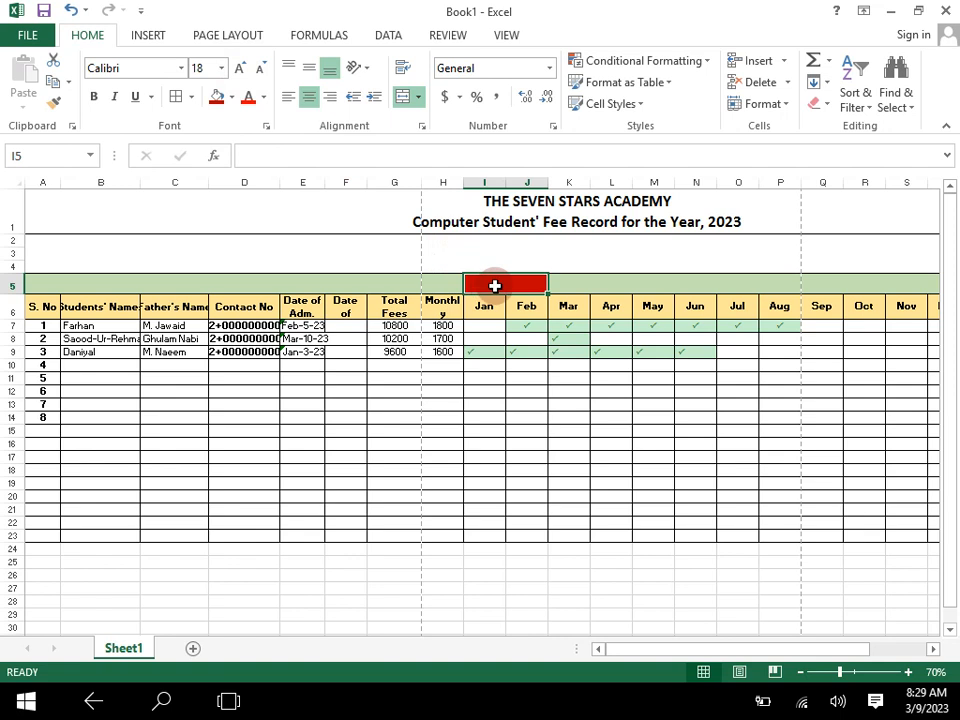
- Enter "3 to 4 Class" in the red merged cell I5 and make its text white
text(3 to 4 Class)
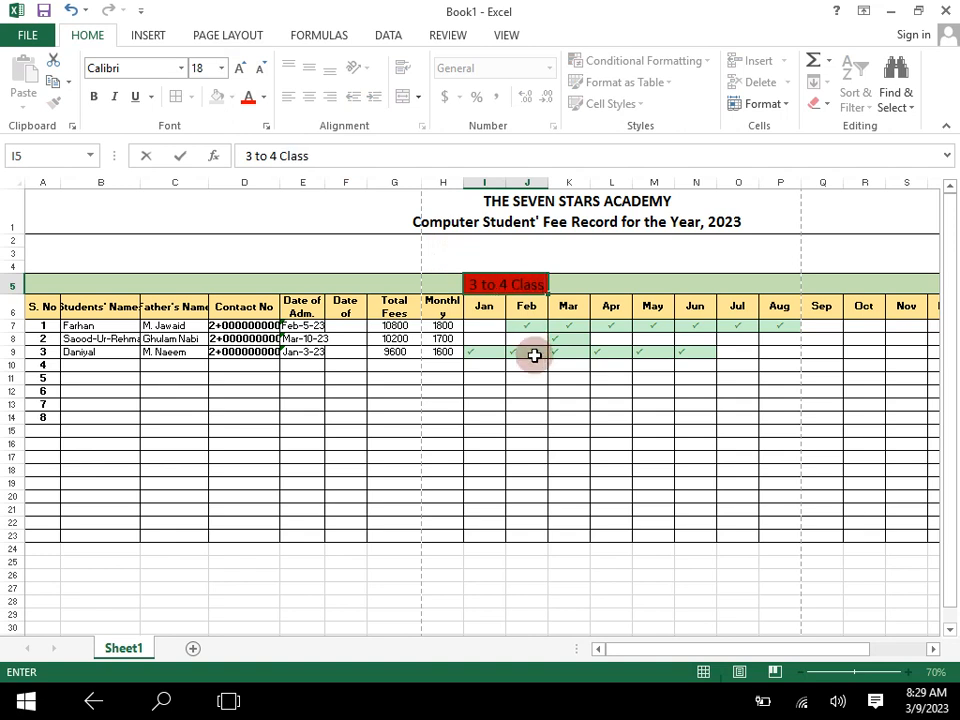
click(520, 390)
click(501, 285)
click(264, 97)
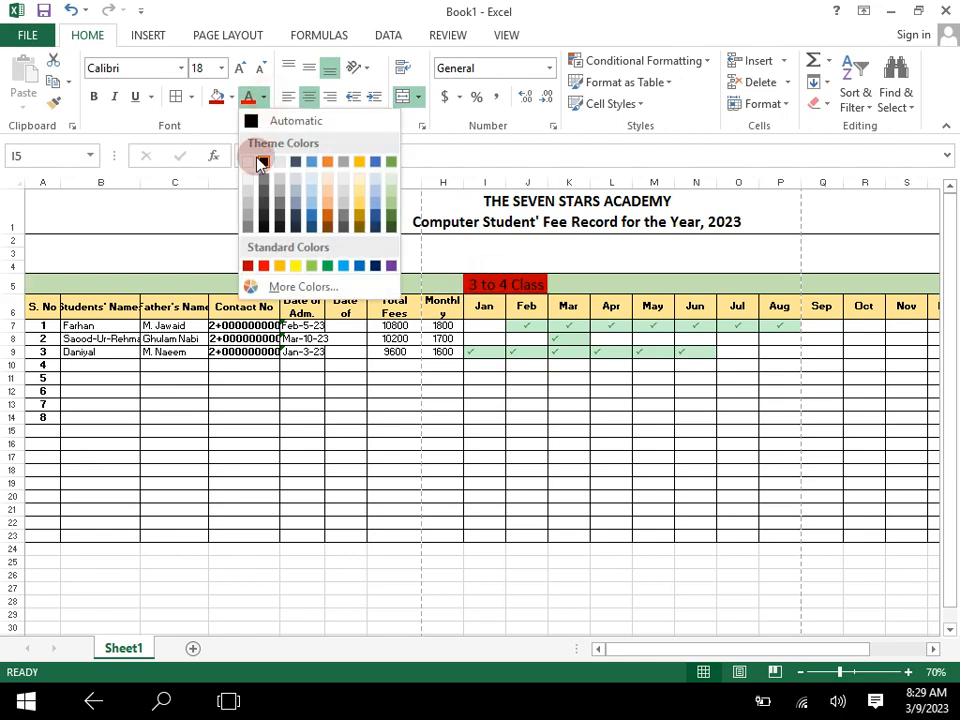
click(250, 163)
click(405, 352)
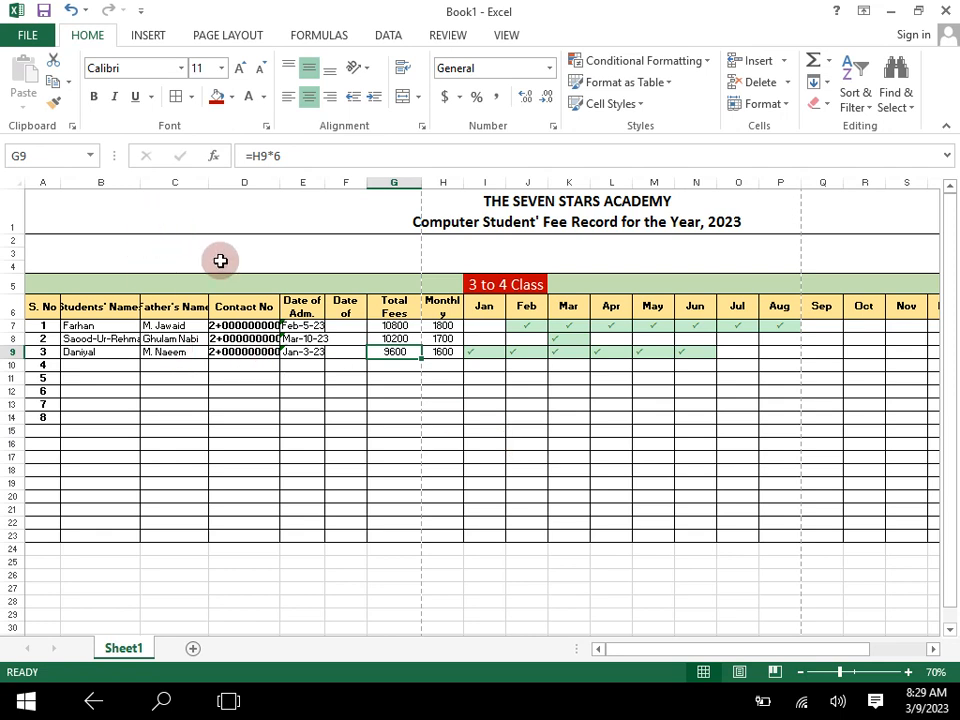
- Draw a rounded rectangle about 1.21" wide and 0.45" high in the blank merged rows 2 to 4 above the Students' Names column
click(94, 243)
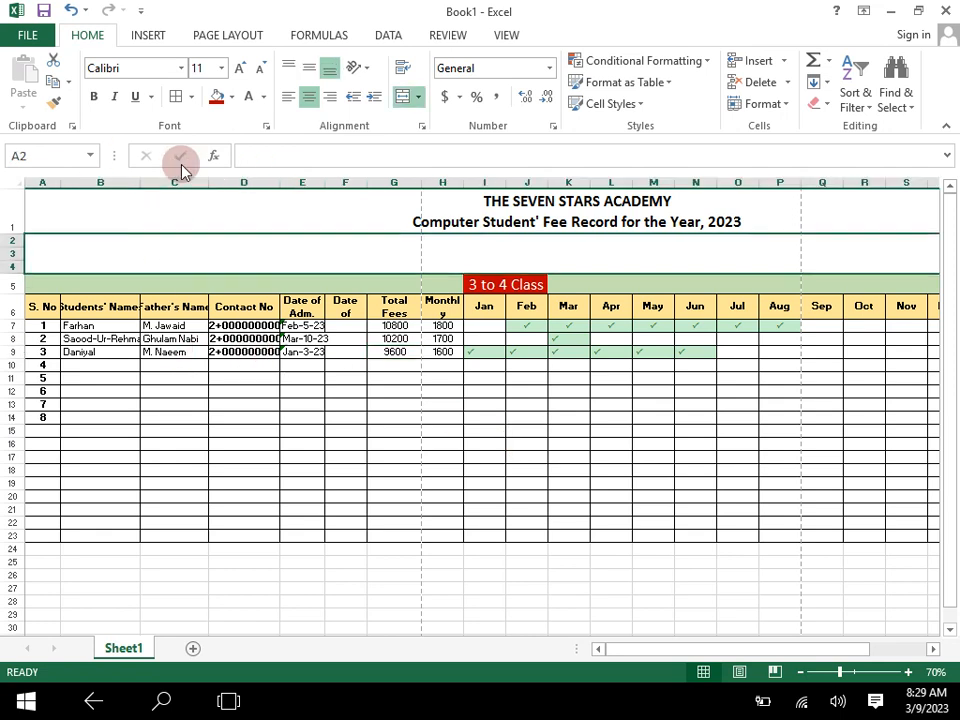
click(141, 40)
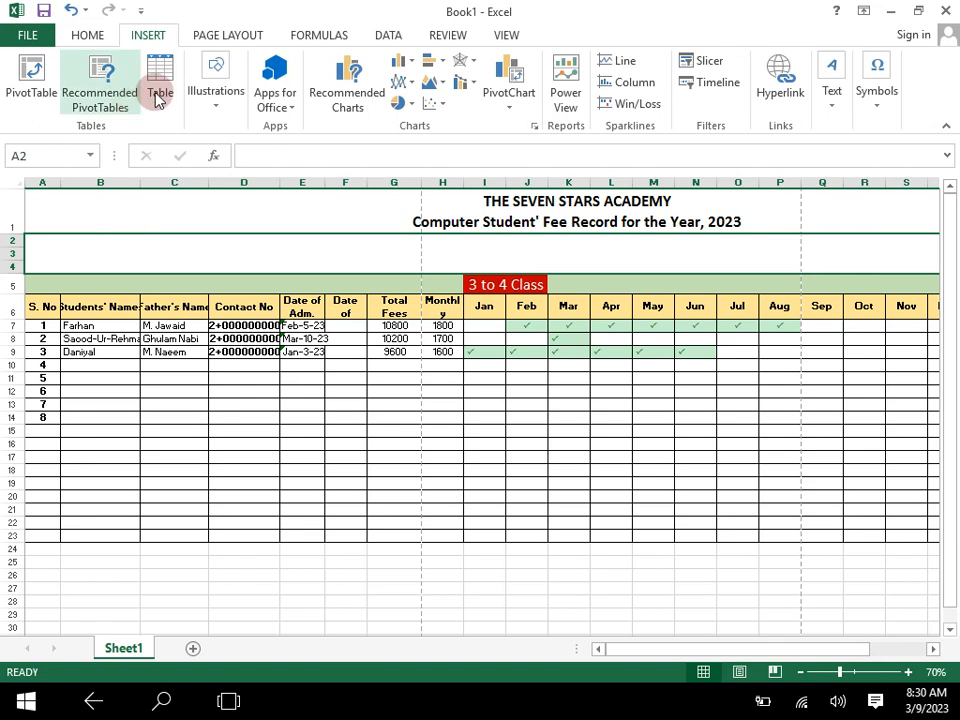
click(215, 102)
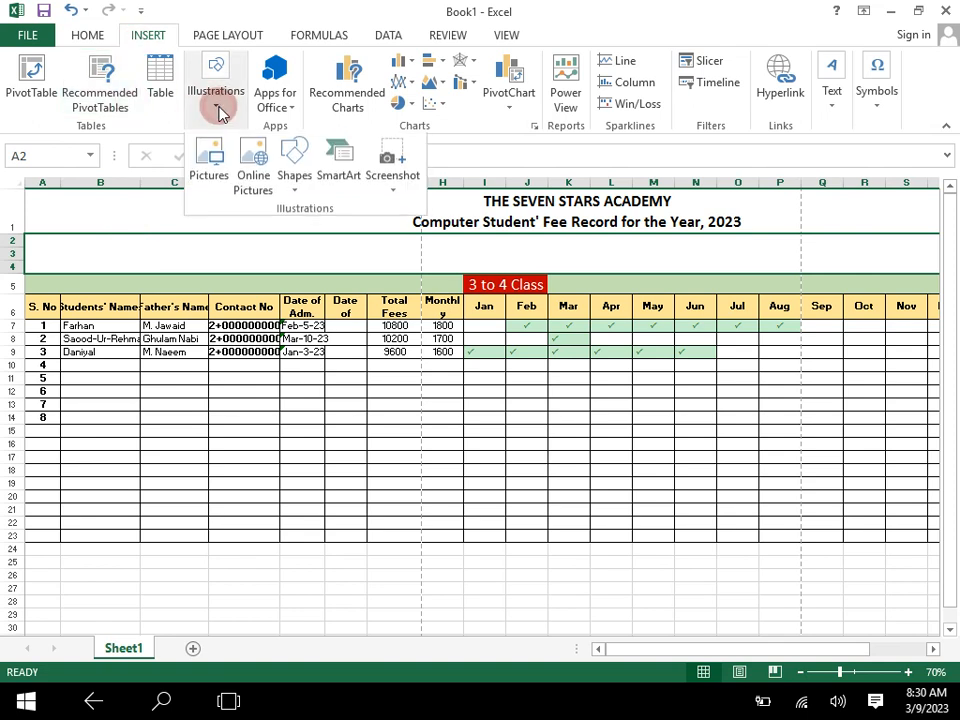
click(297, 195)
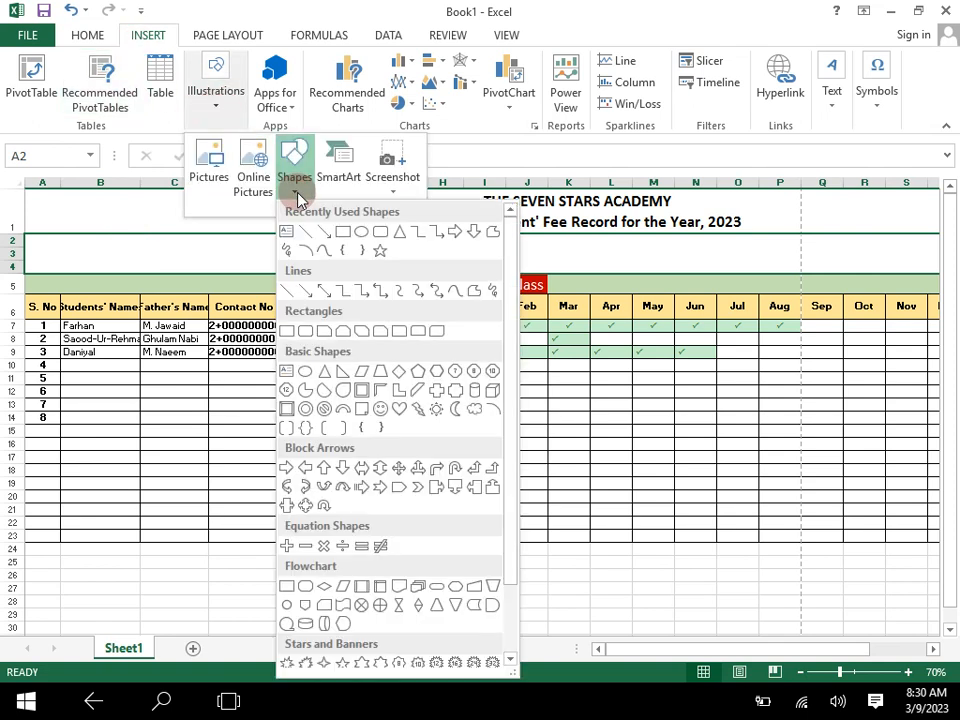
click(380, 233)
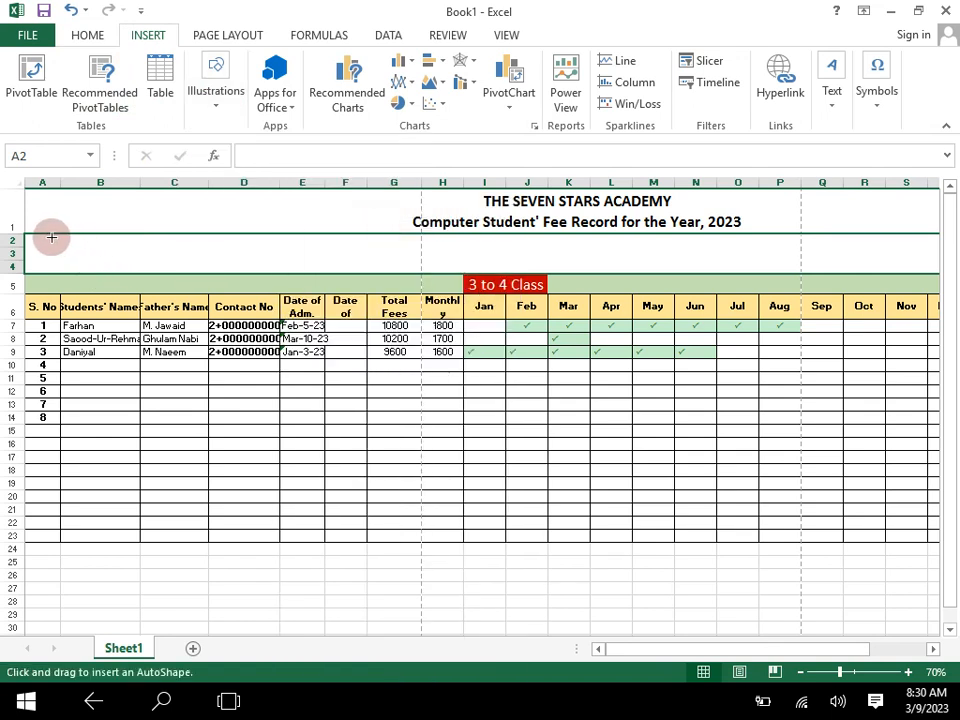
drag(56, 236, 133, 264)
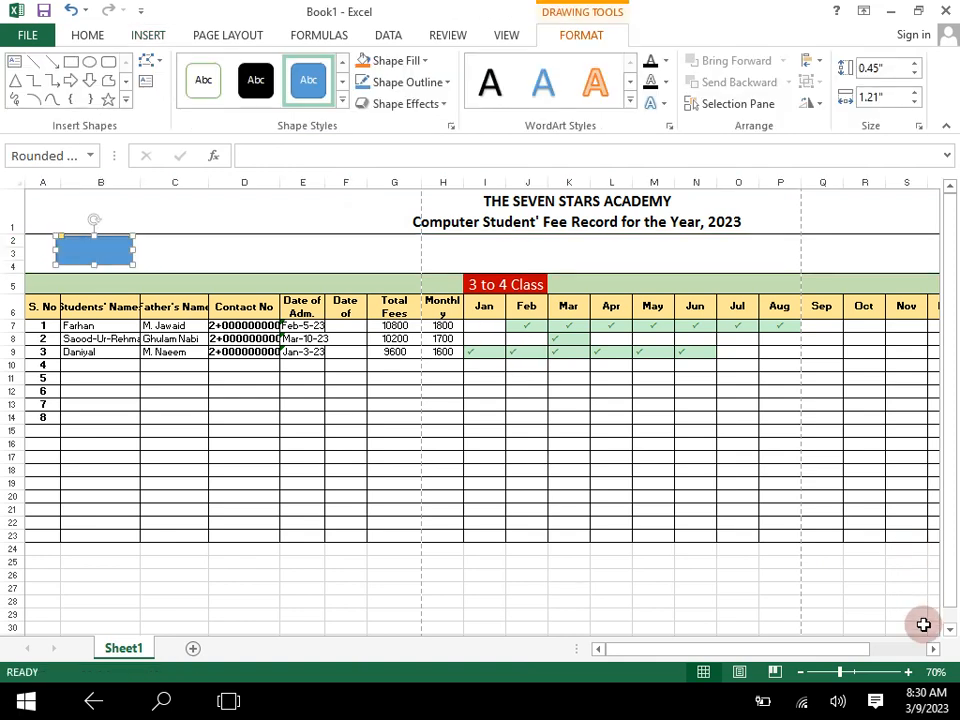
- Stretch the rounded rectangle downward to a height of about 0.51"
click(910, 673)
click(910, 673)
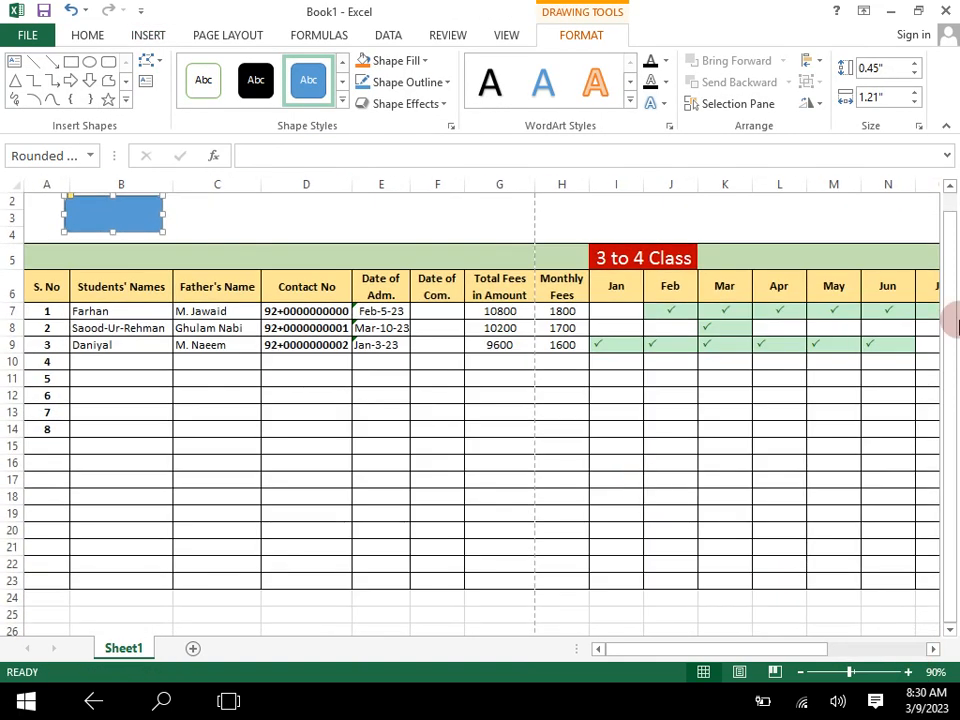
click(910, 673)
click(910, 673)
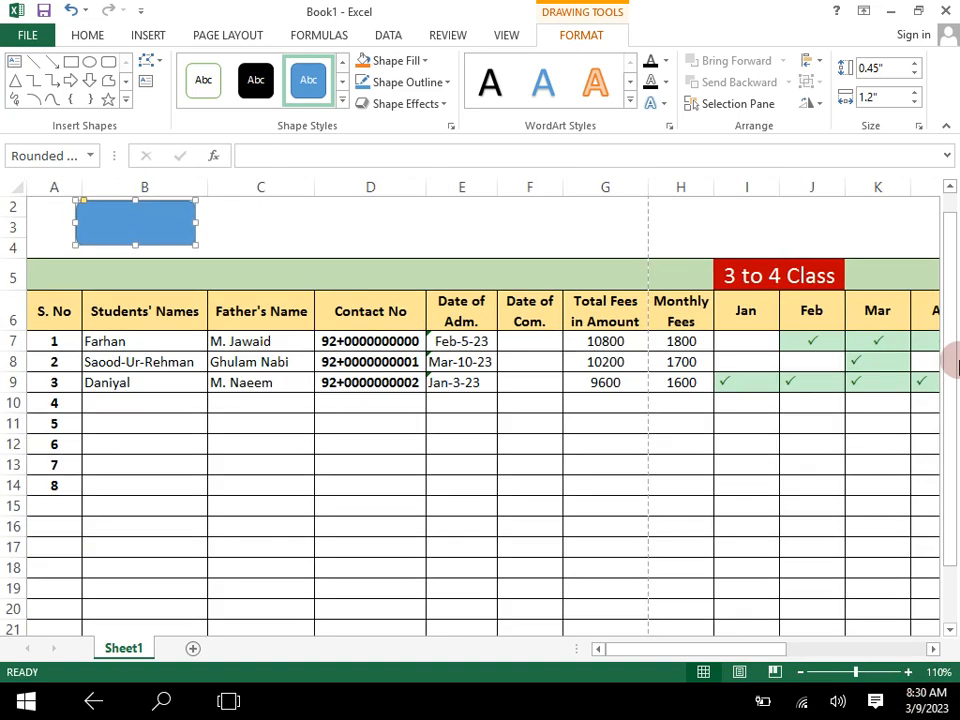
drag(953, 246, 950, 218)
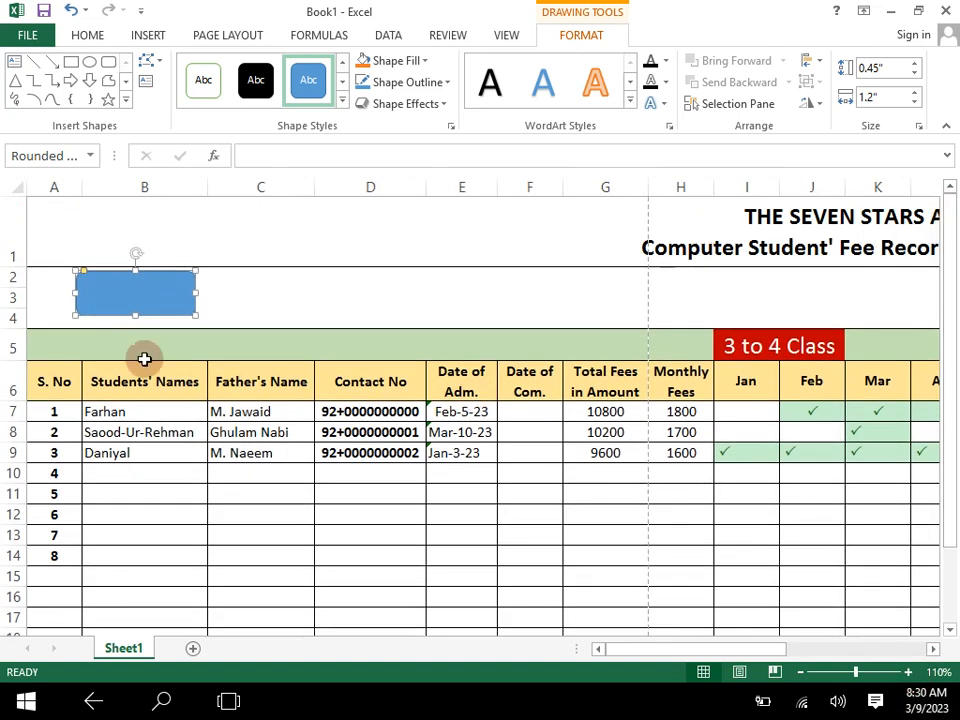
drag(133, 315, 133, 318)
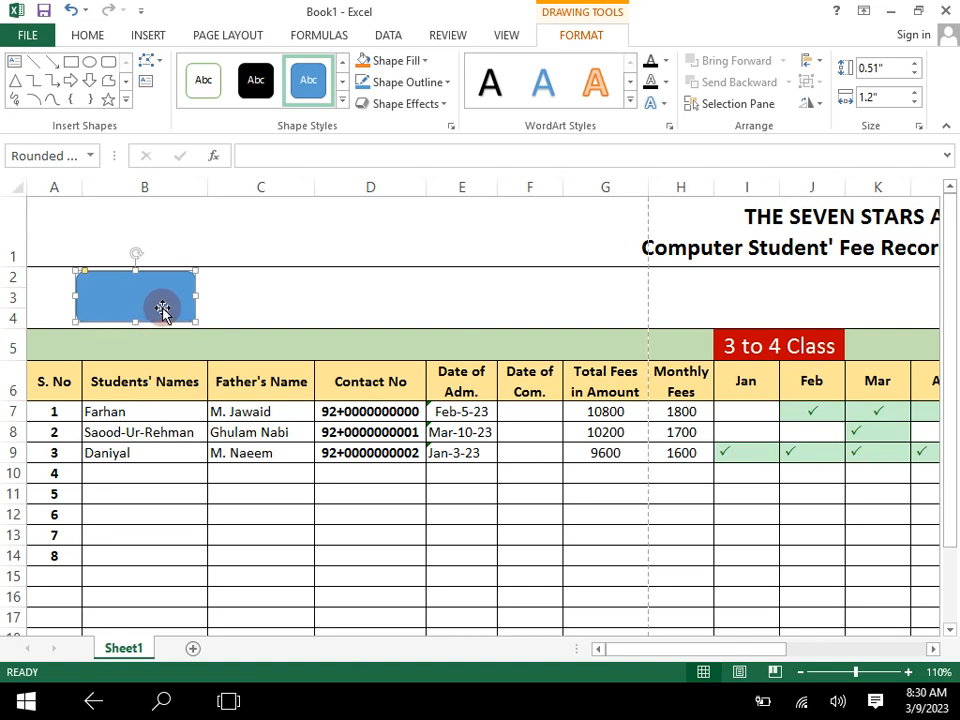
- Fill the rounded rectangle with black and remove its outline
click(415, 60)
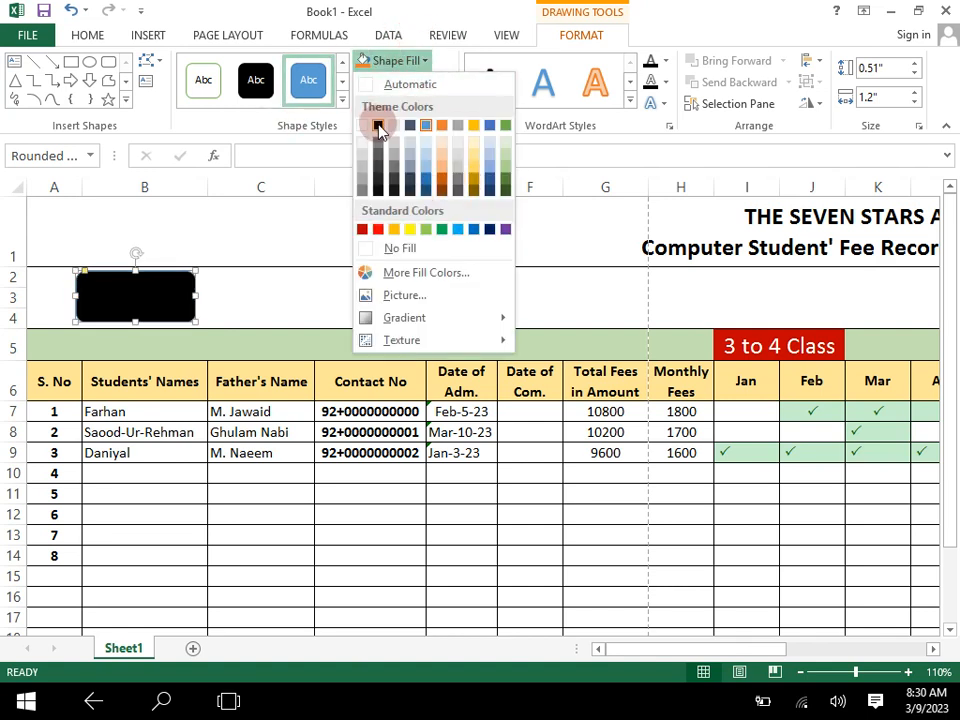
click(378, 126)
click(390, 82)
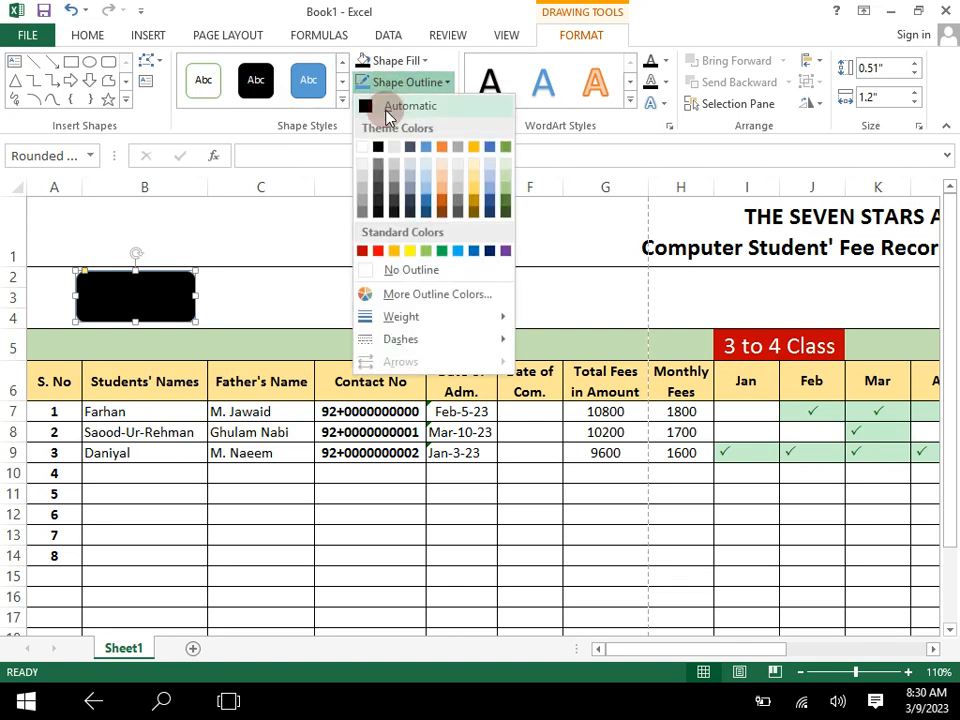
click(400, 270)
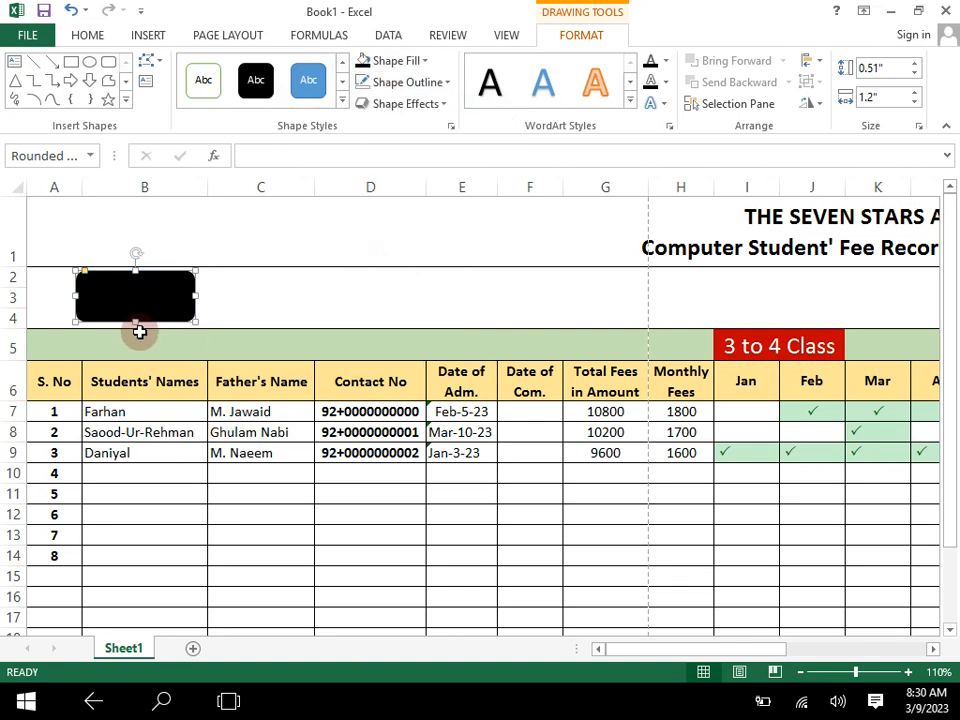
click(205, 437)
- Label the black rounded rectangle "3 to 4"
click(153, 297)
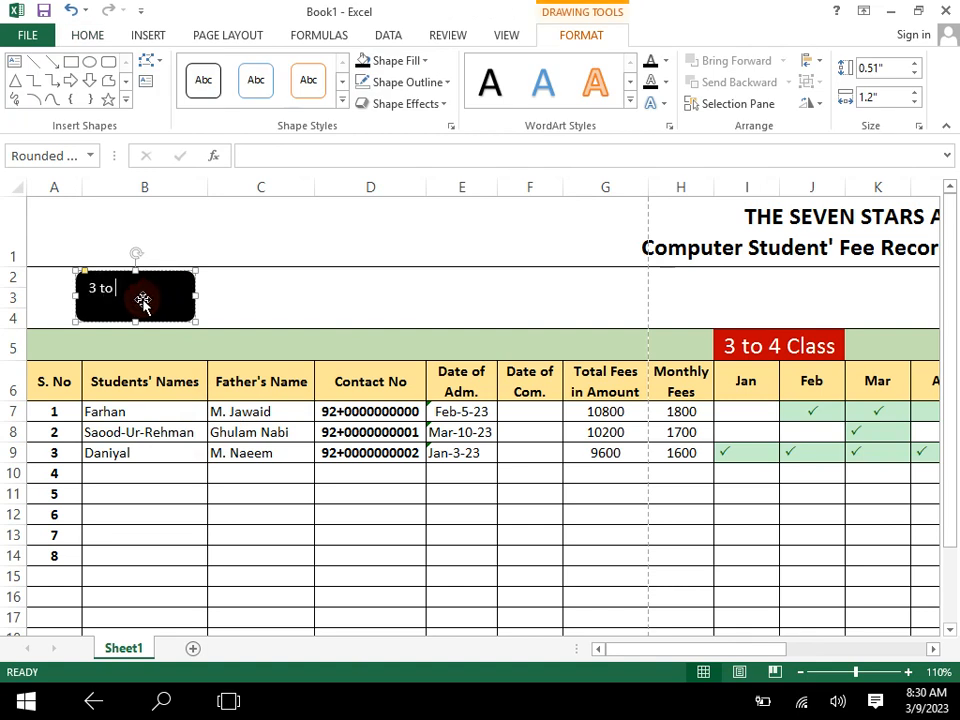
text(3 to 4)
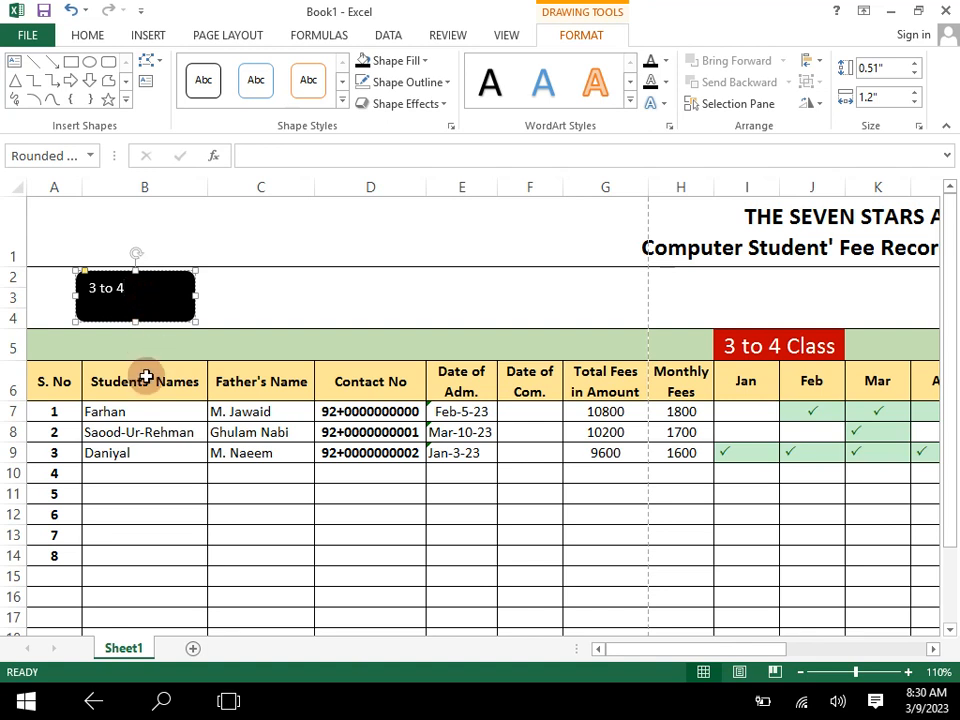
click(150, 468)
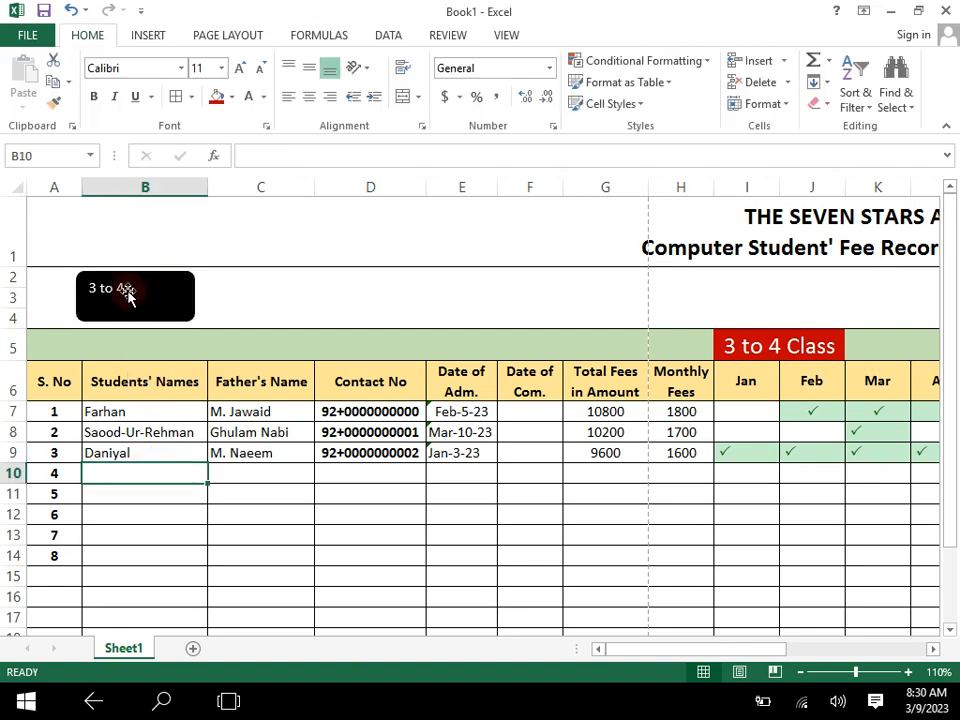
- Centre the "3 to 4" shape text horizontally and vertically, enlarge it to 18 pt and make it bold
drag(126, 289, 89, 296)
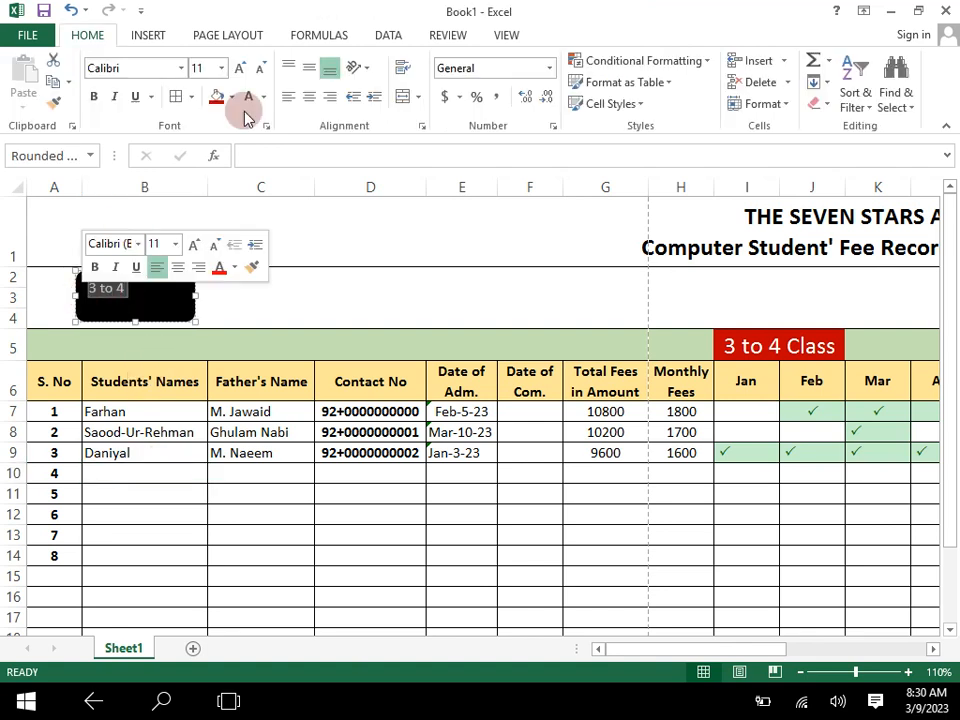
click(86, 36)
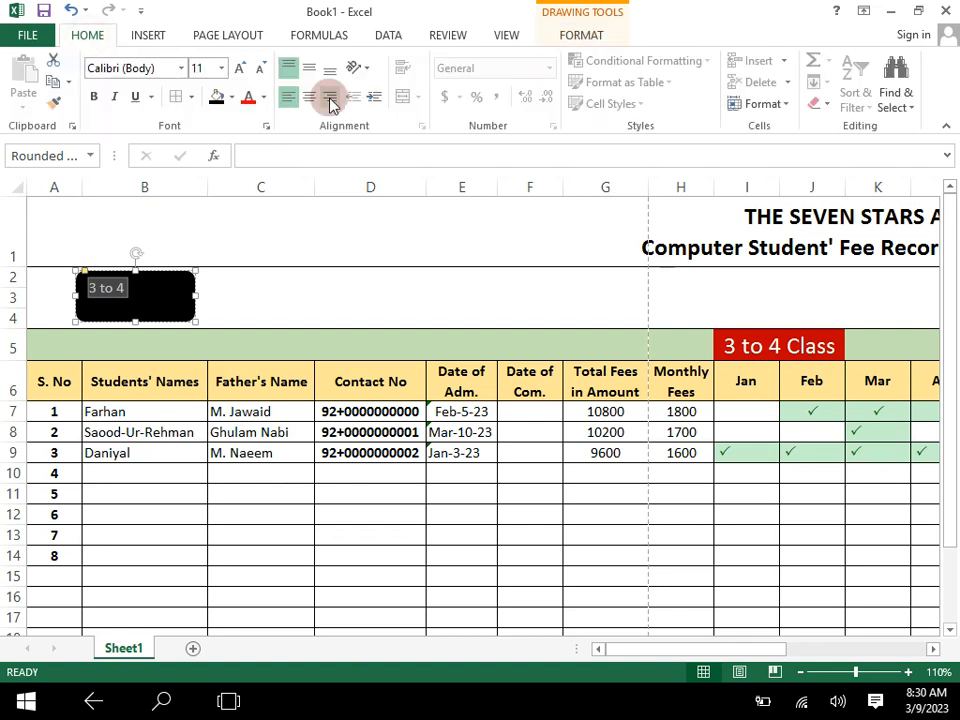
click(309, 96)
click(309, 68)
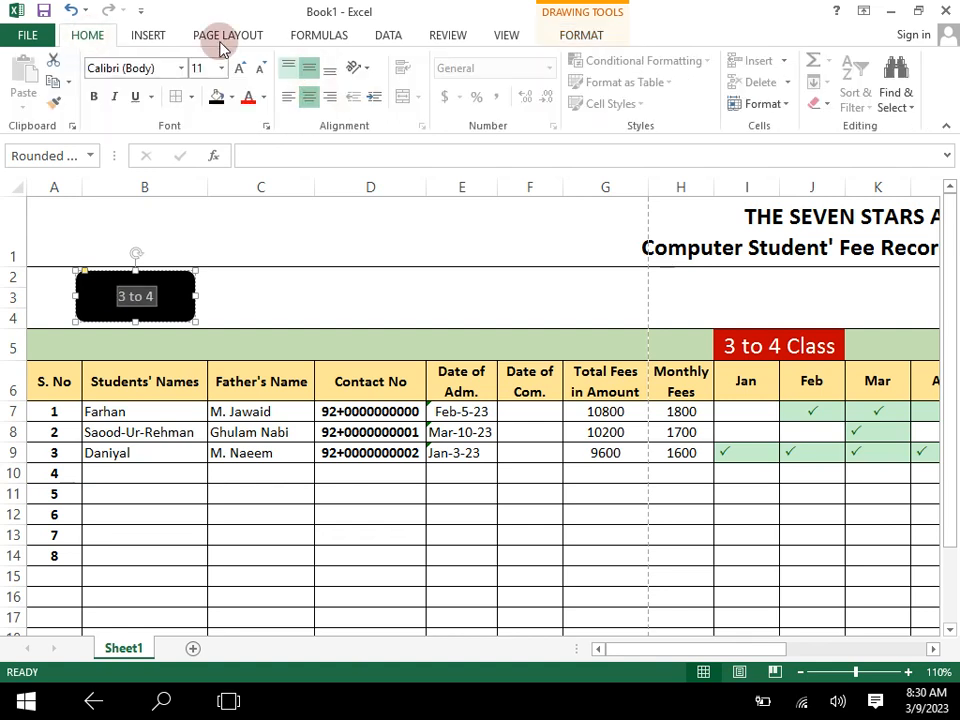
click(239, 68)
click(239, 68)
click(239, 68)
click(239, 68)
click(94, 97)
click(248, 490)
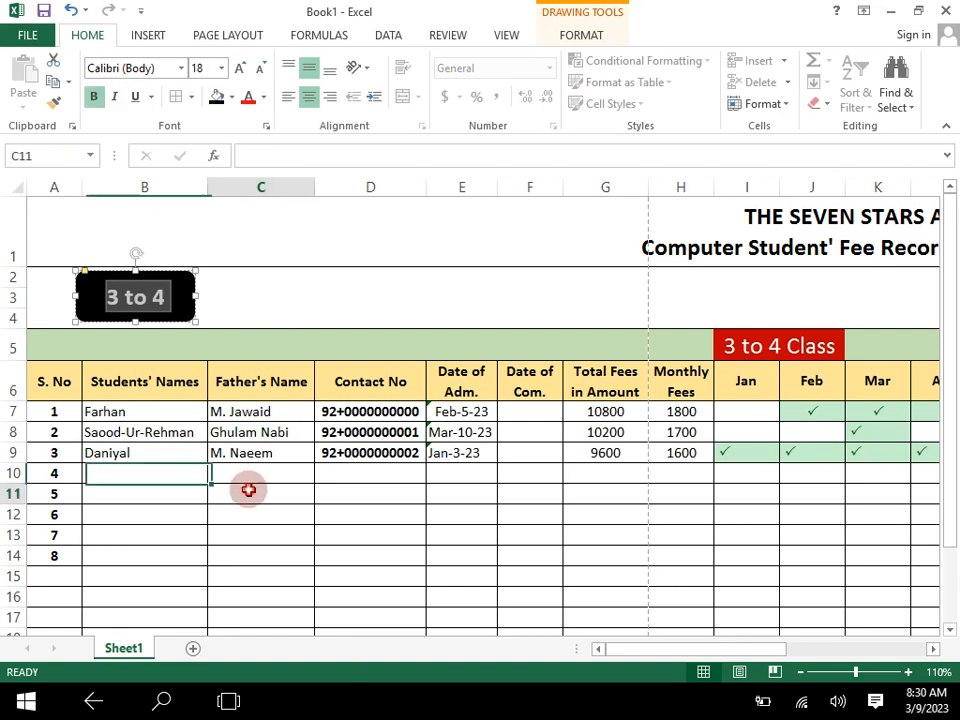
- Narrow the "3 to 4" shape slightly and duplicate it twice to form a row of three evenly spaced buttons
click(193, 303)
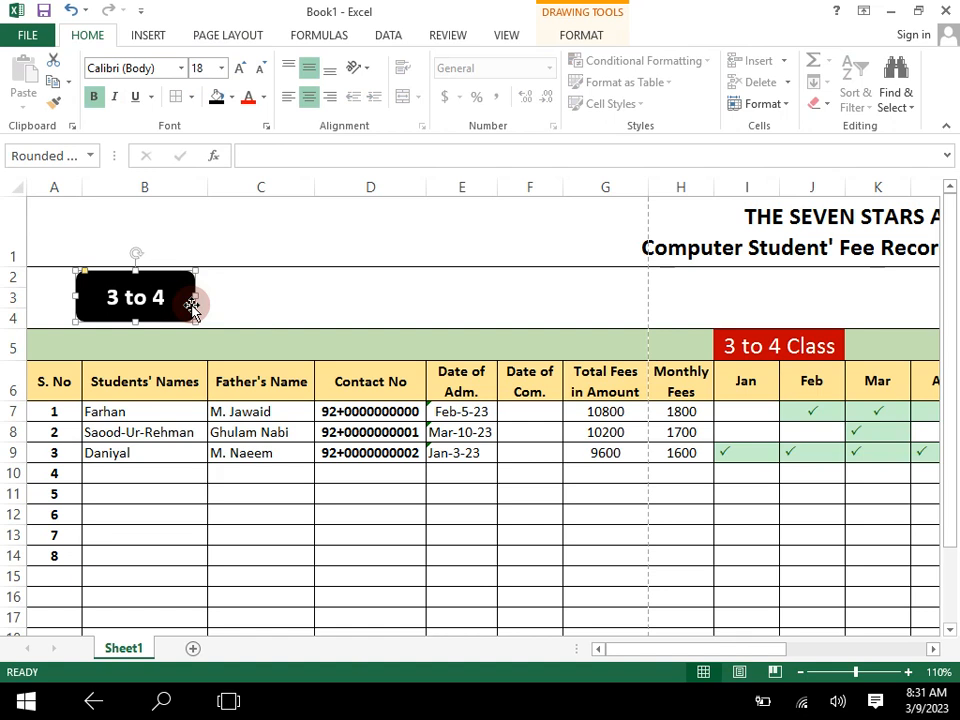
drag(195, 297, 176, 297)
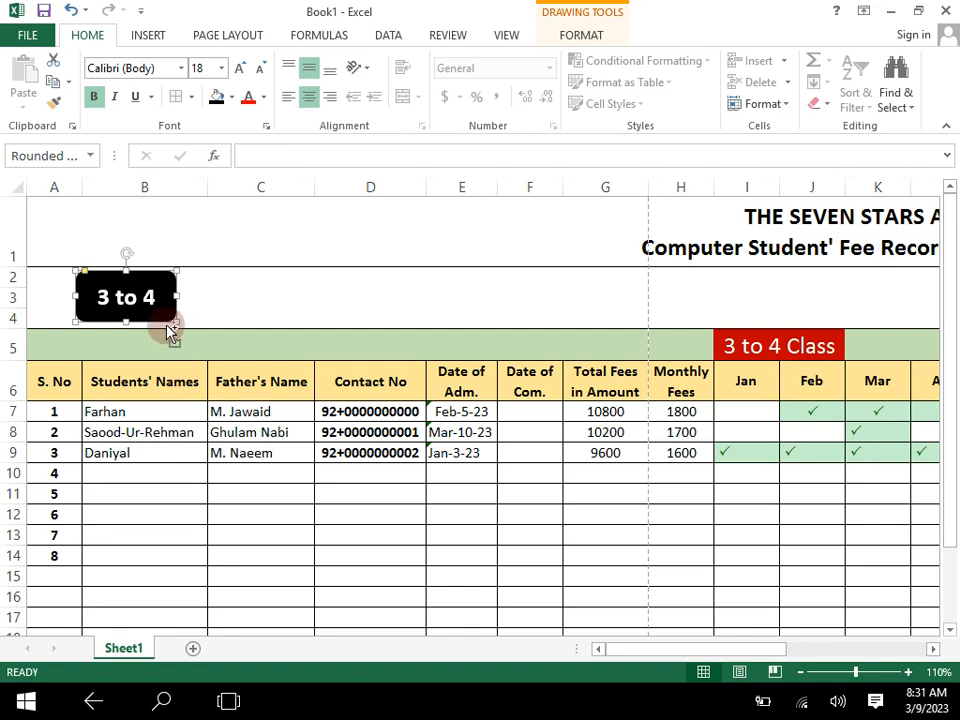
key(ctrl+d)
drag(168, 337, 348, 316)
key(ctrl+d)
- Change the label of the middle black button to "4 to 5"
click(214, 298)
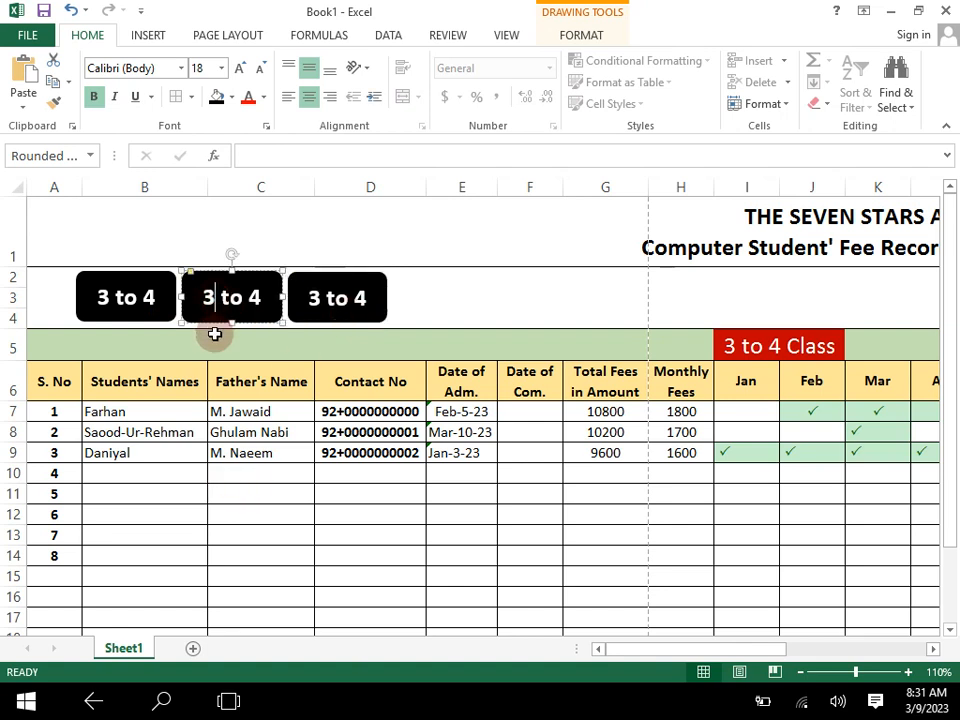
key(BackSpace)
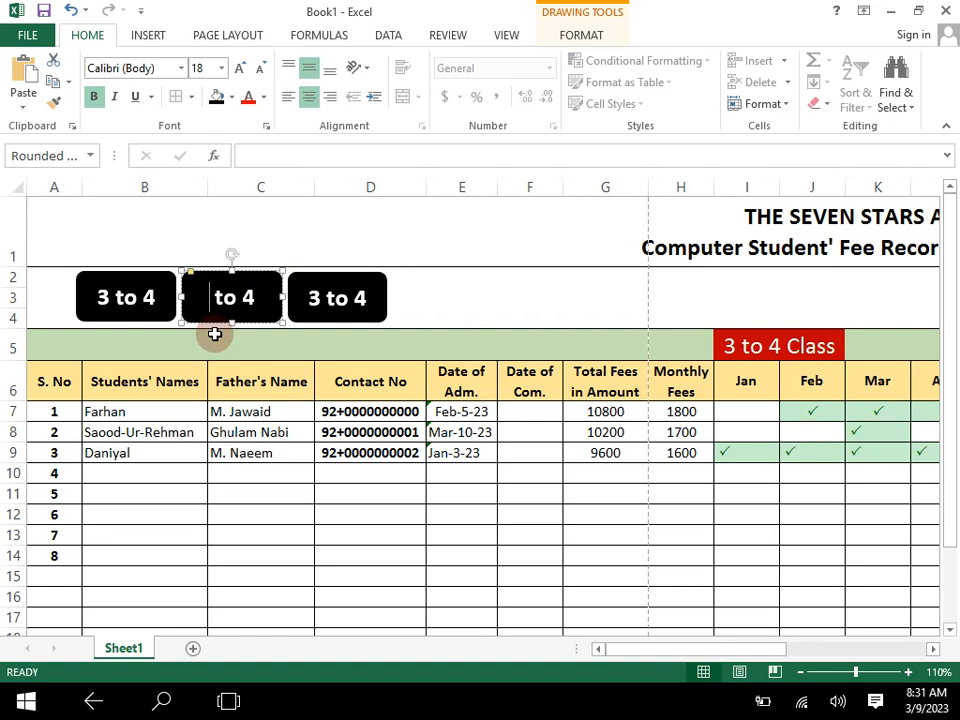
text(4)
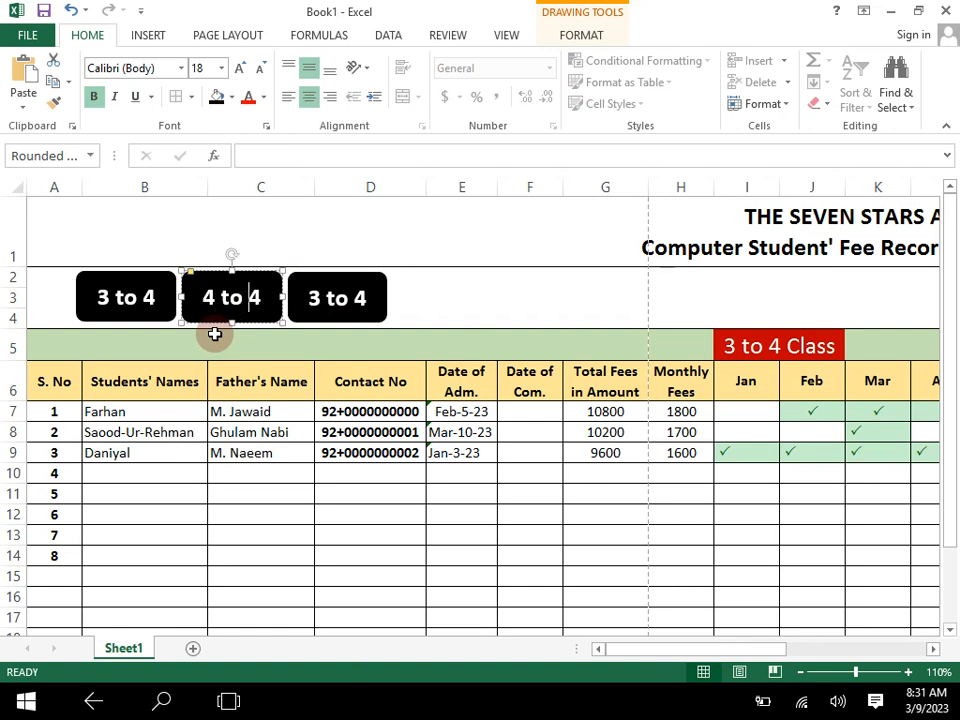
key(BackSpace)
text(5)
- Change the label of the third black button to "5 to 6"
click(317, 298)
key(BackSpace)
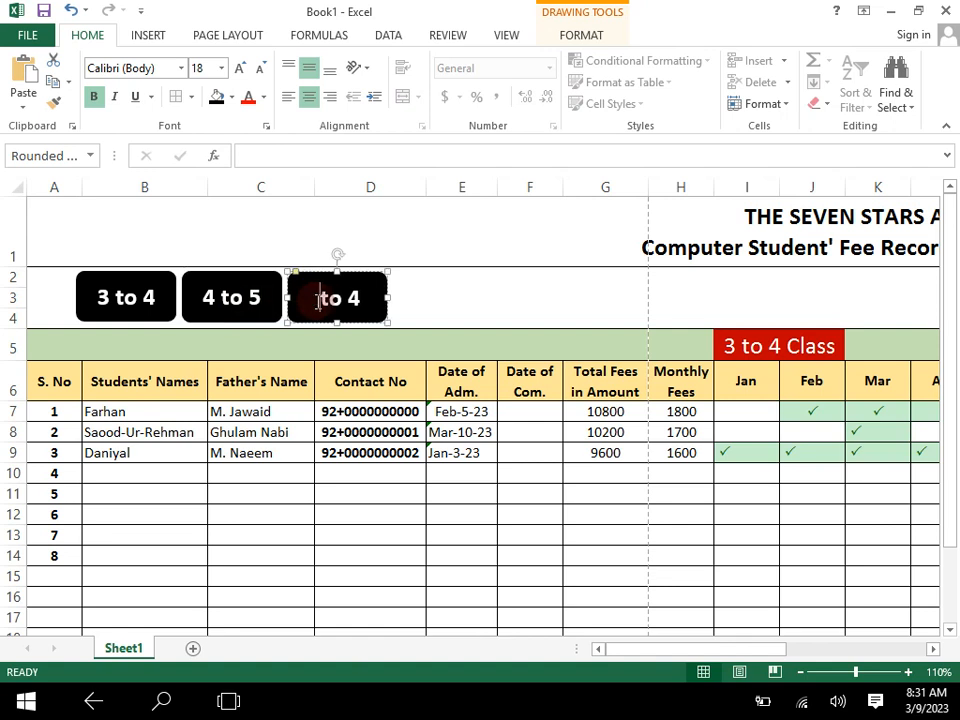
text(5)
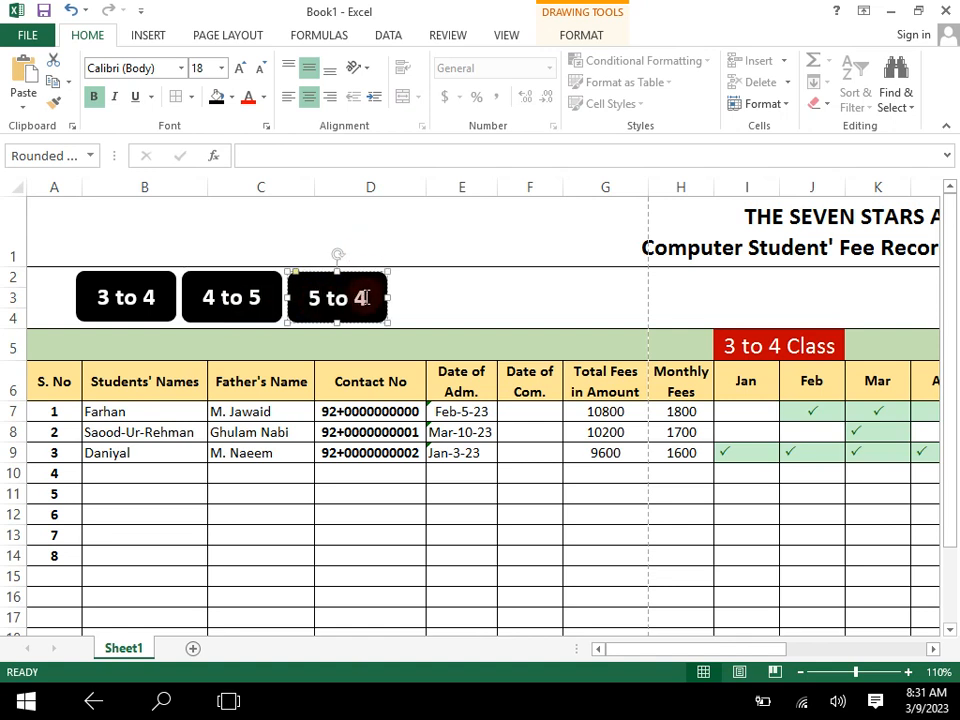
key(BackSpace)
text(6)
click(311, 554)
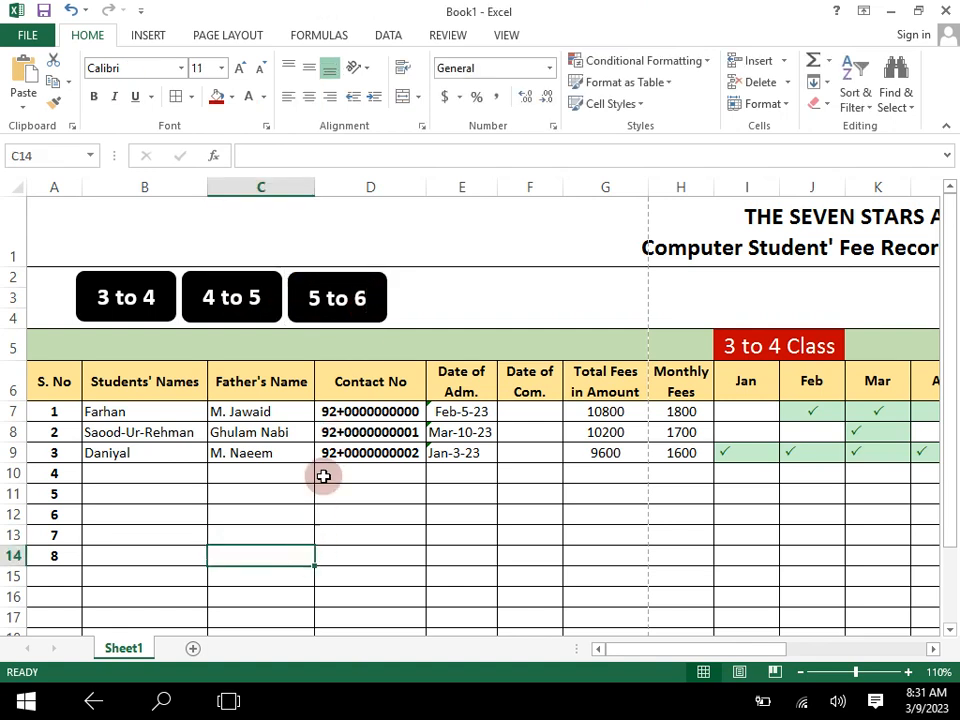
- Rename the worksheet Sheet1 as "3 to 4"
click(128, 648)
double_click(128, 648)
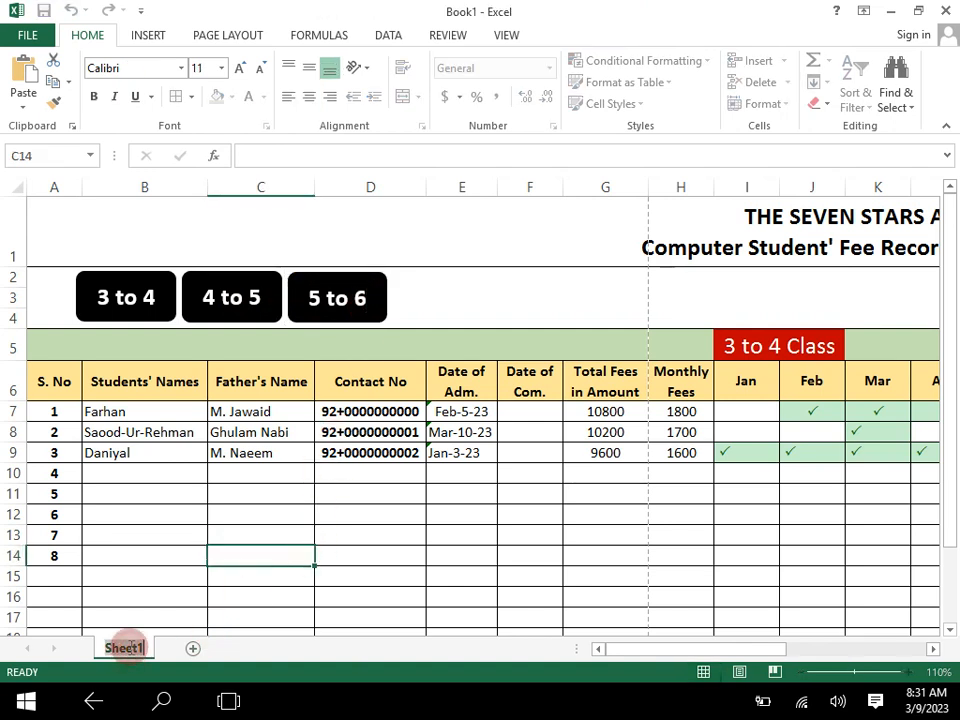
key(BackSpace)
text(3 to 4)
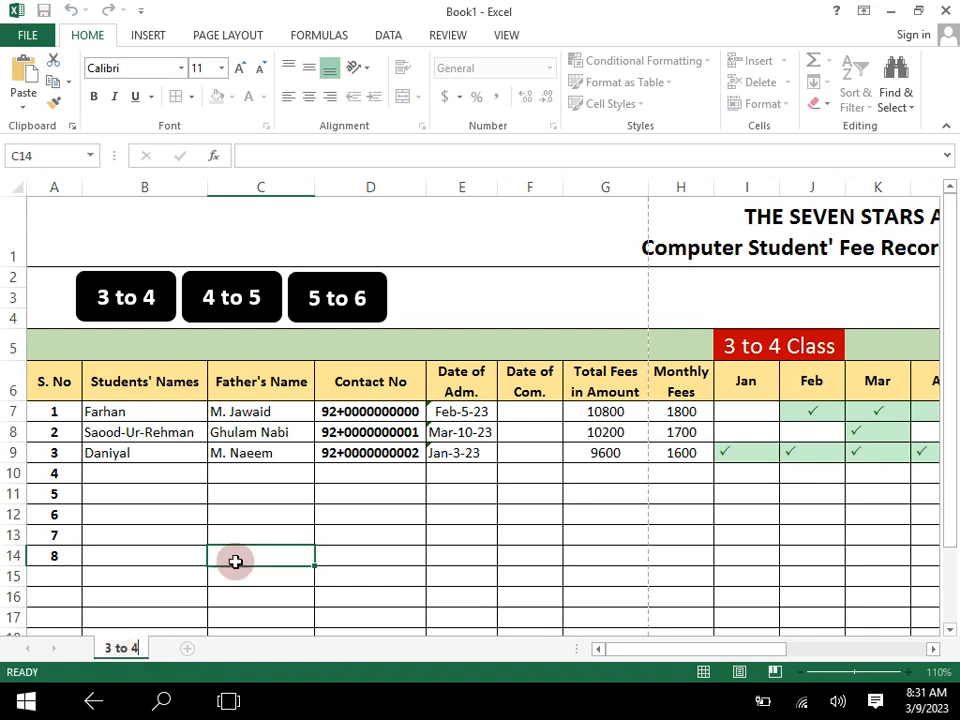
click(310, 538)
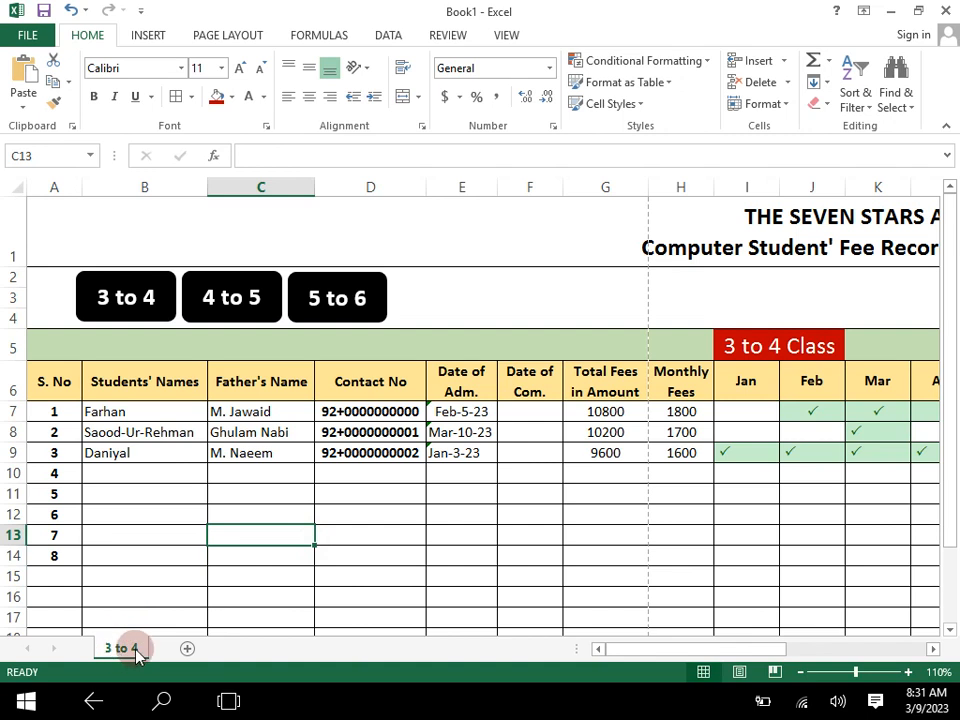
click(350, 552)
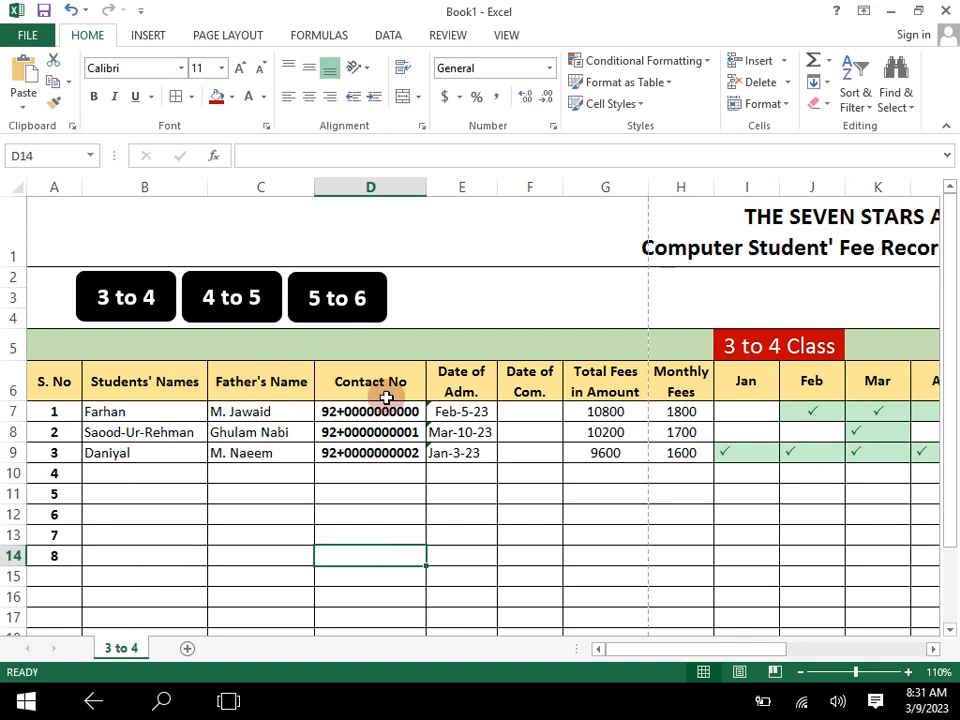
click(231, 518)
click(120, 648)
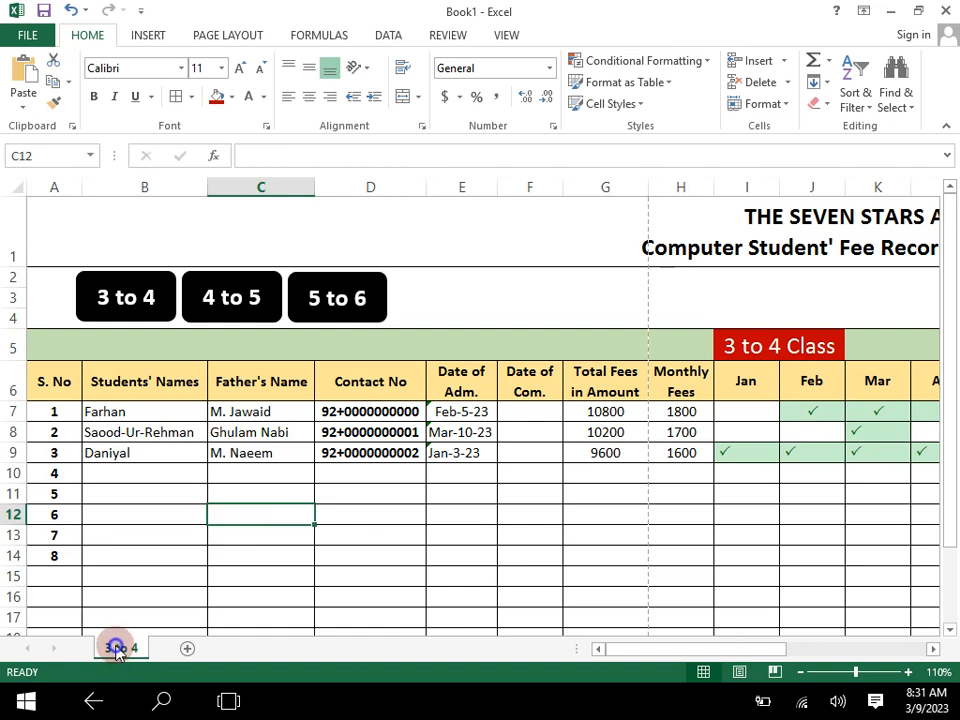
right_click(118, 648)
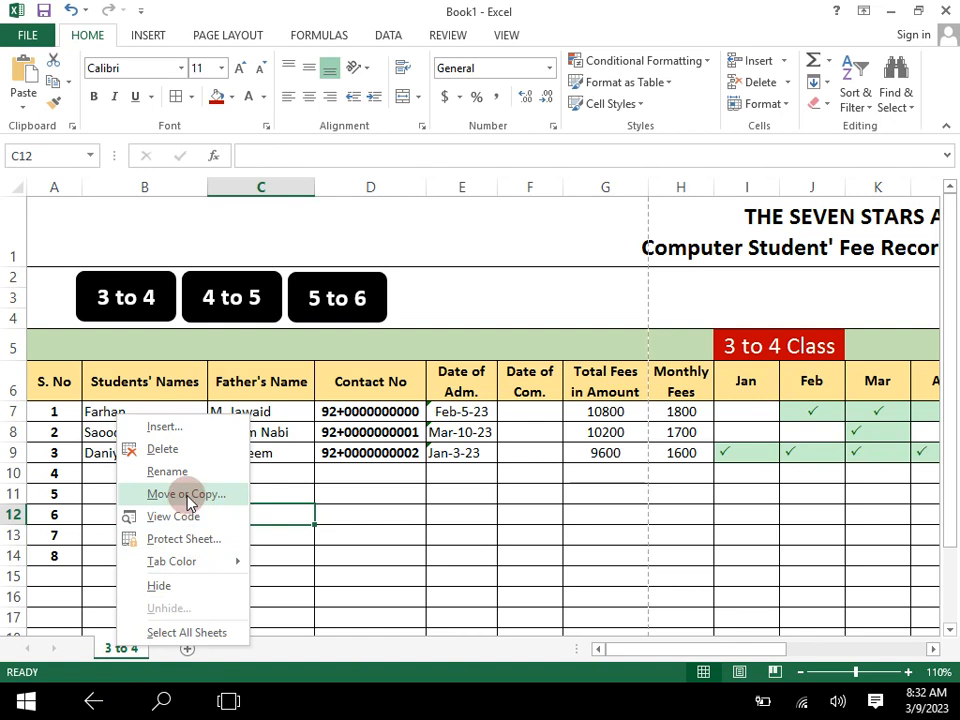
click(493, 535)
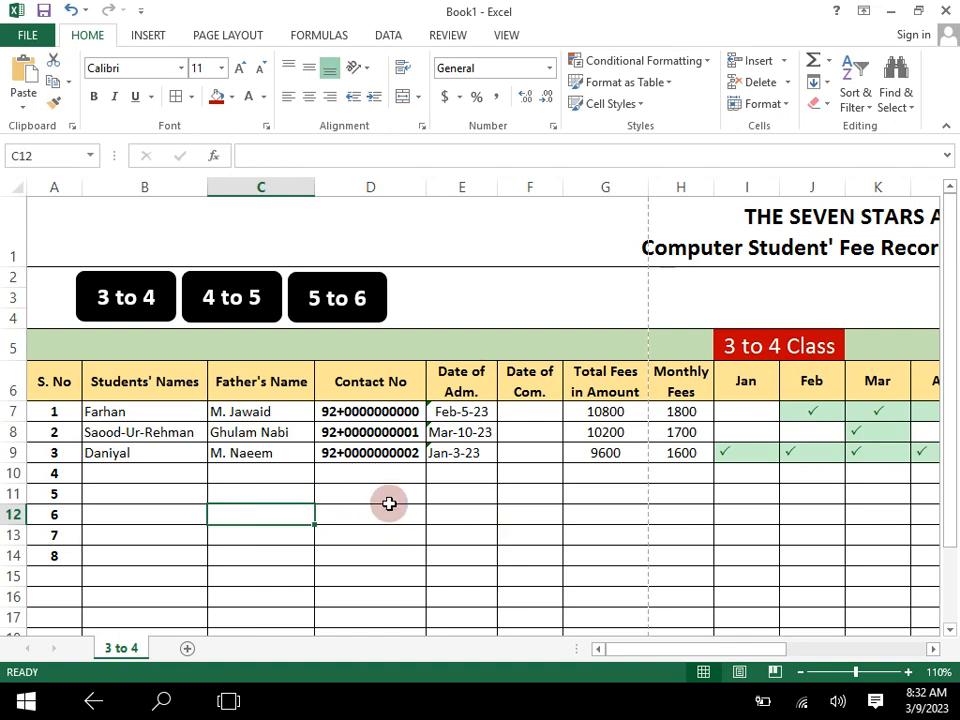
- Create a copy of the "3 to 4" worksheet in the same workbook, placed before the original
right_click(125, 650)
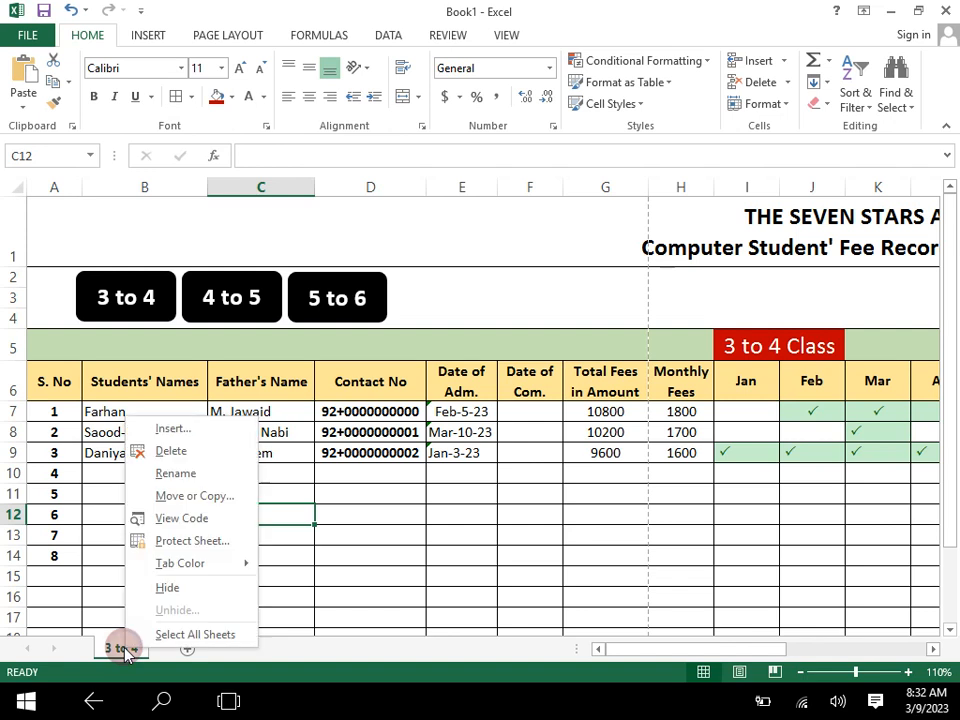
click(222, 497)
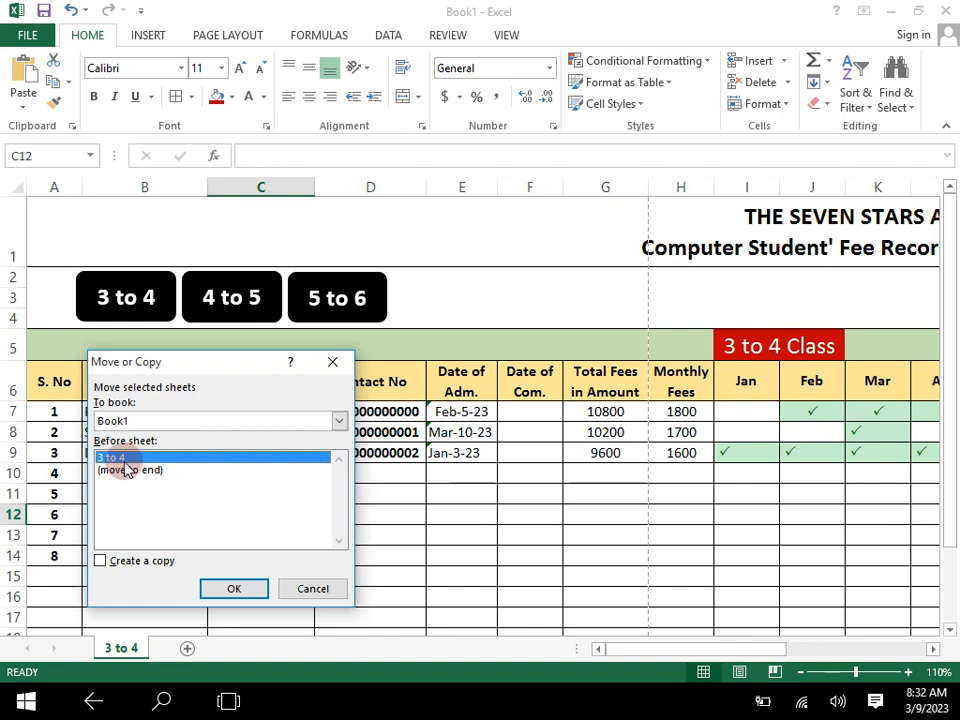
click(100, 561)
click(214, 588)
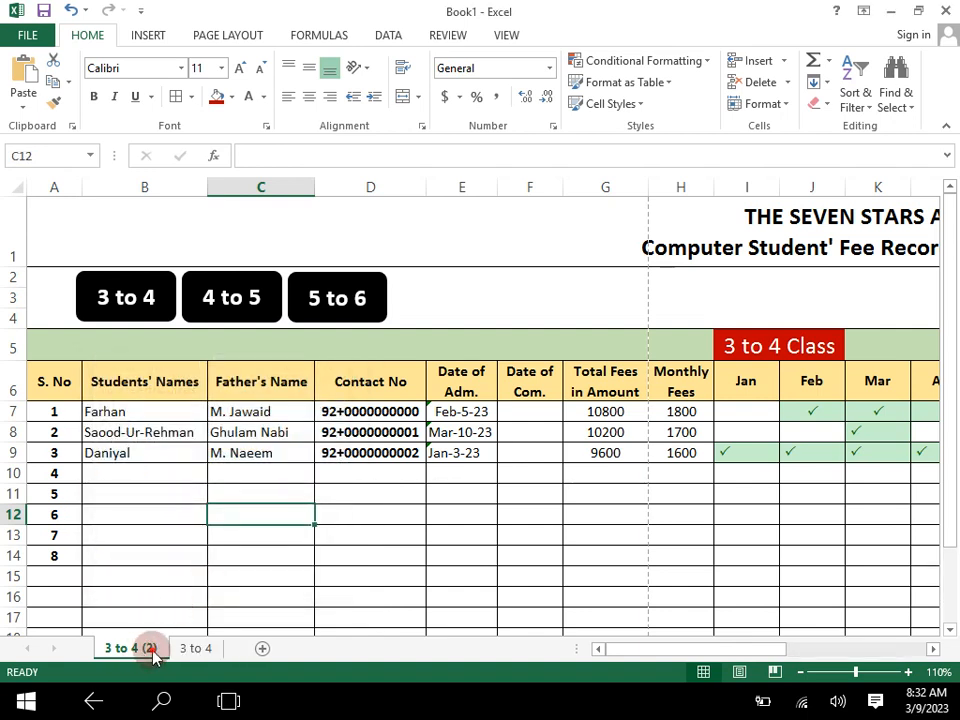
- Rename the copied worksheet as "4 to 5"
double_click(155, 650)
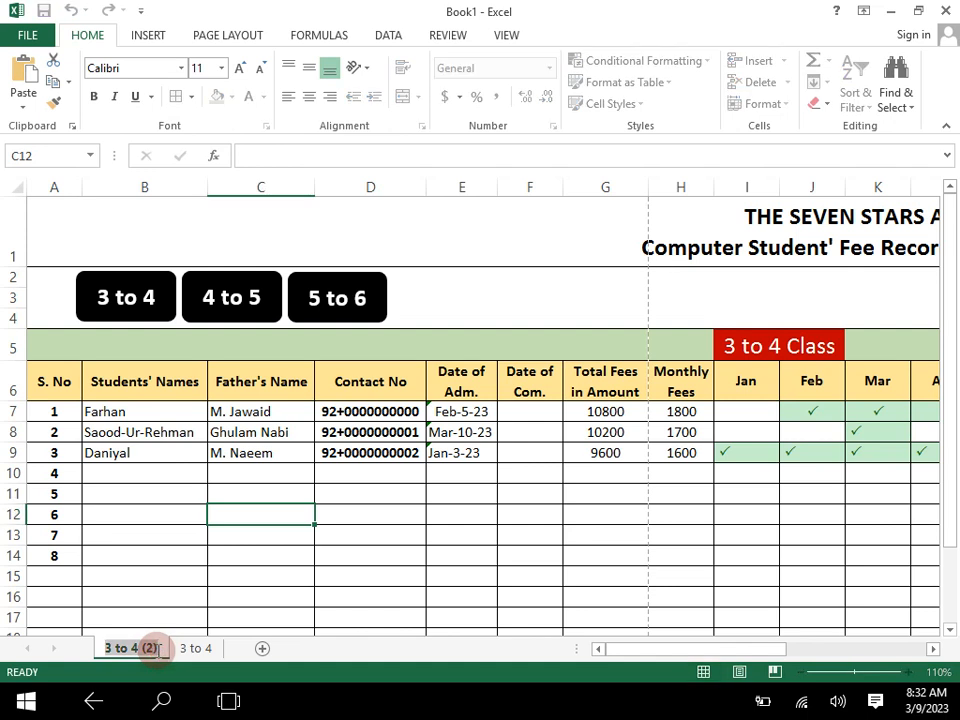
key(BackSpace)
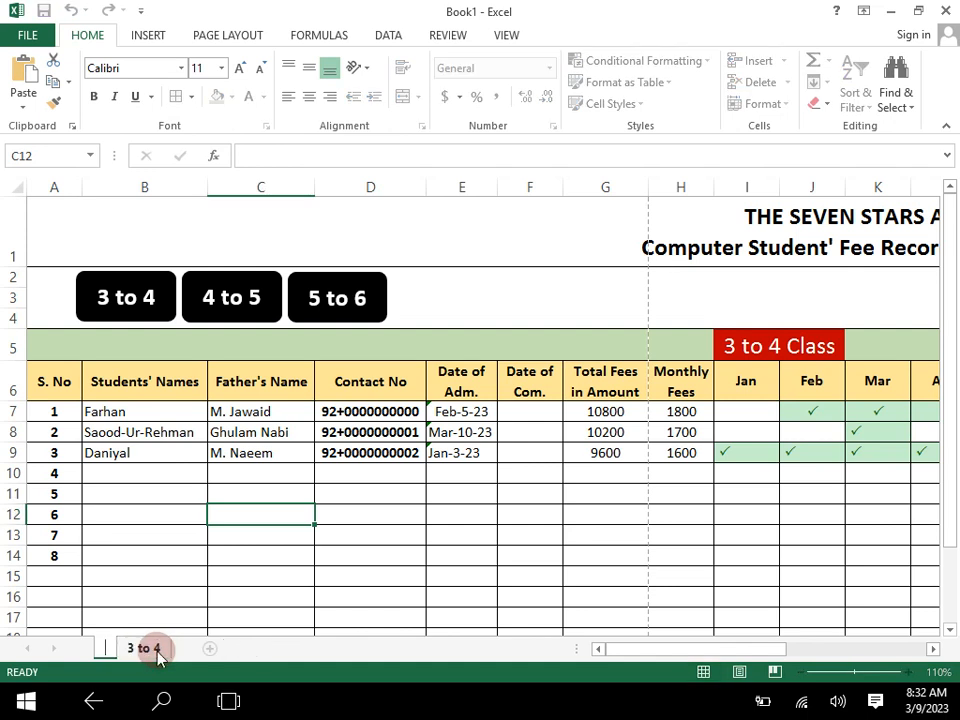
text(4 to)
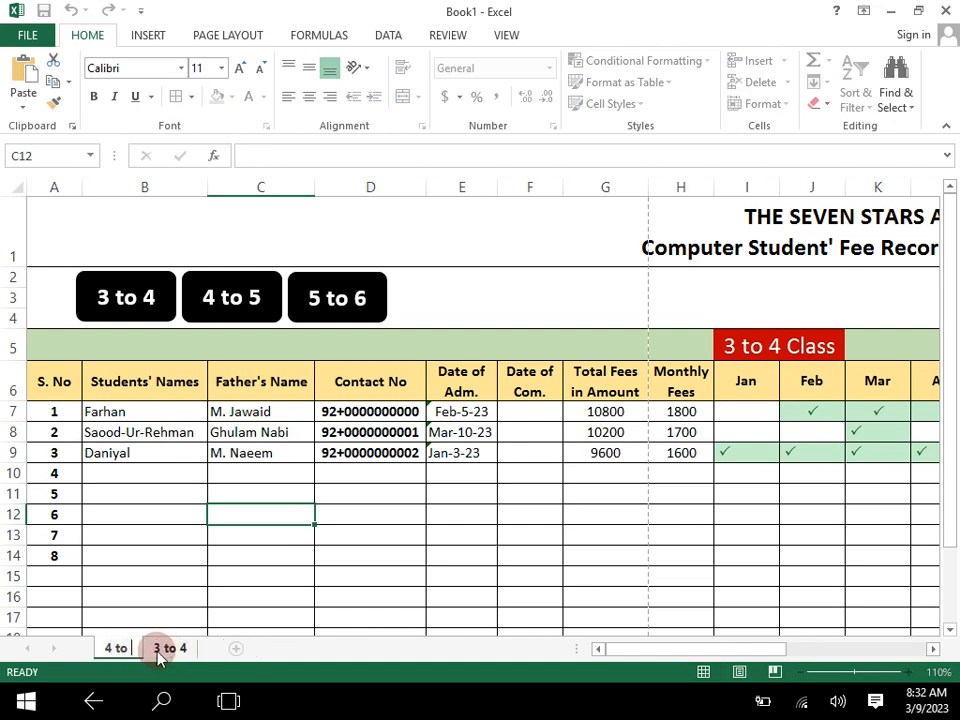
text( 5)
click(251, 568)
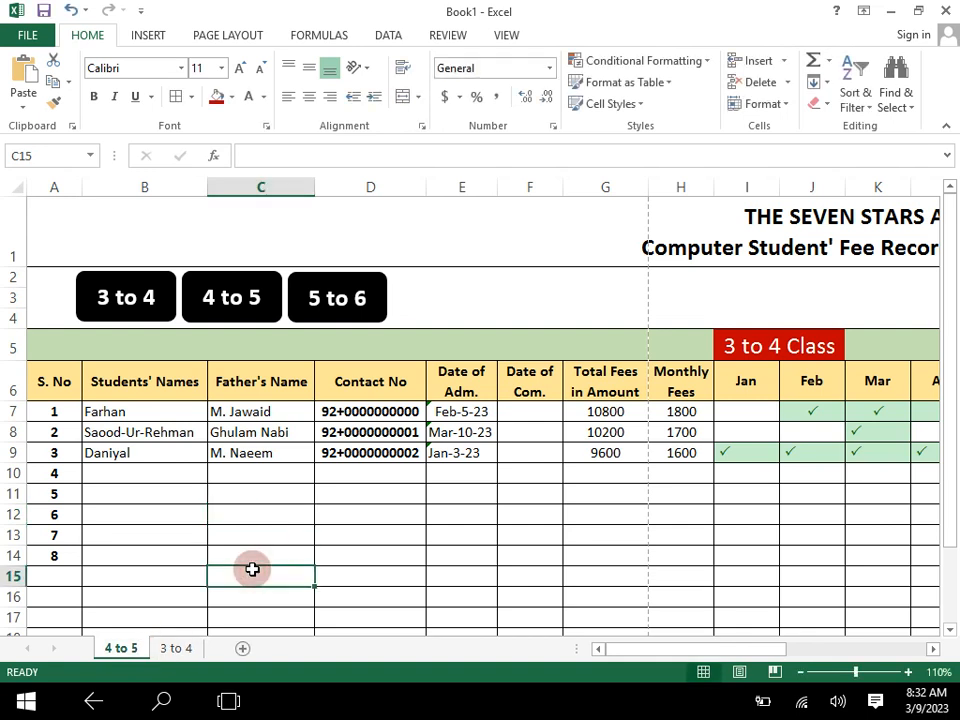
- Clear the student details and fee amounts in B7:H11 on the "4 to 5" worksheet
click(160, 648)
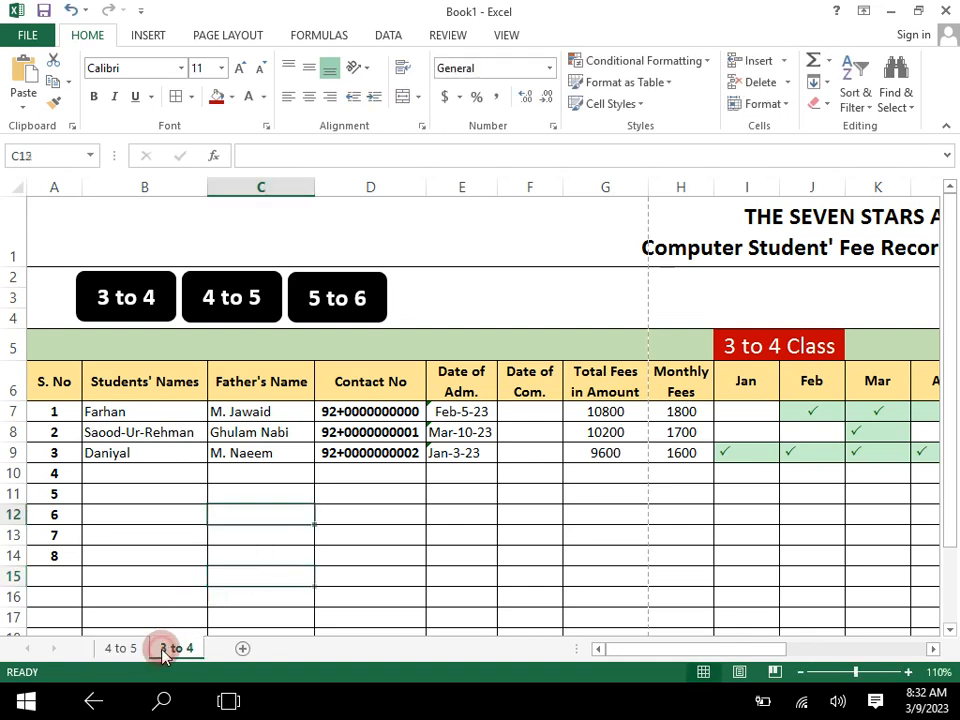
click(141, 650)
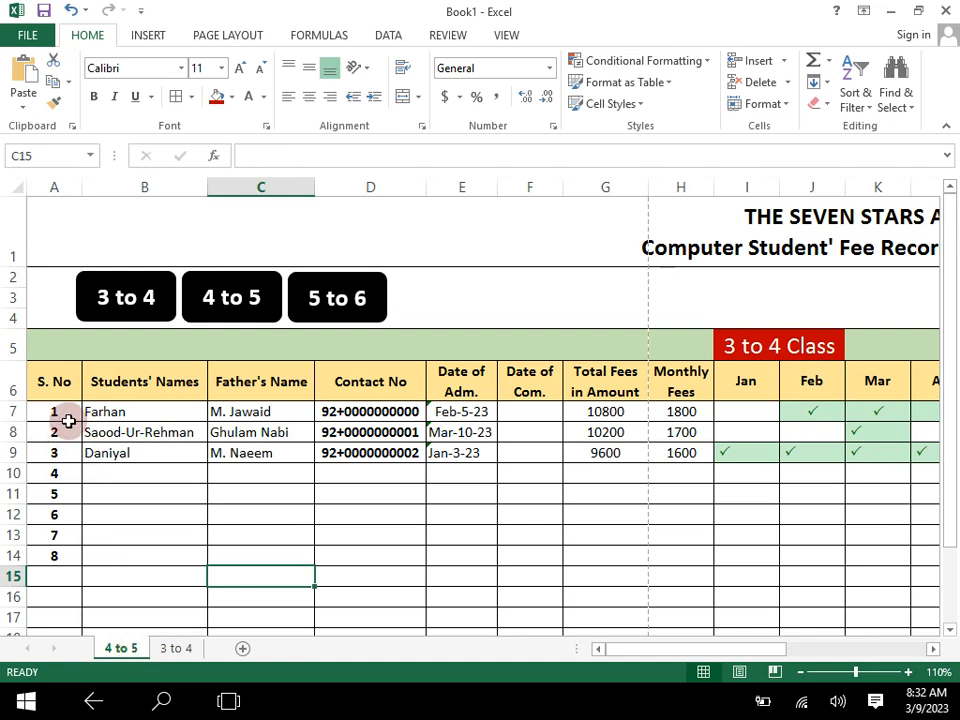
drag(136, 411, 679, 486)
key(Delete)
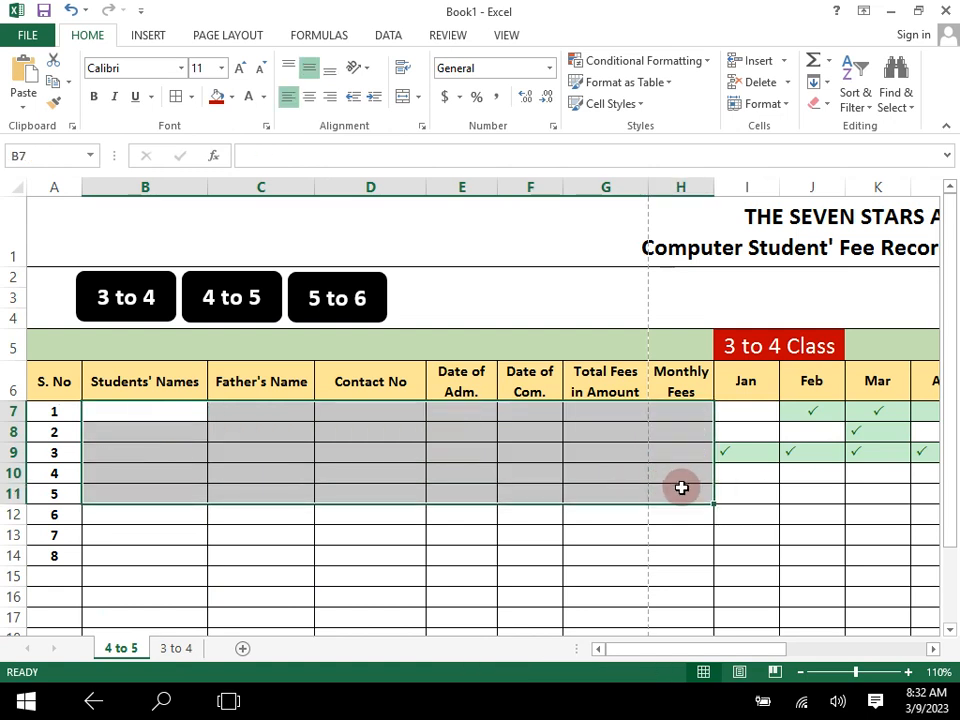
- Clear the monthly tick marks in I7:R14 on the "4 to 5" worksheet
drag(930, 649, 928, 647)
drag(238, 412, 814, 557)
key(Delete)
- Check the formula in cell U7 of the No of Fees column
drag(816, 647, 871, 649)
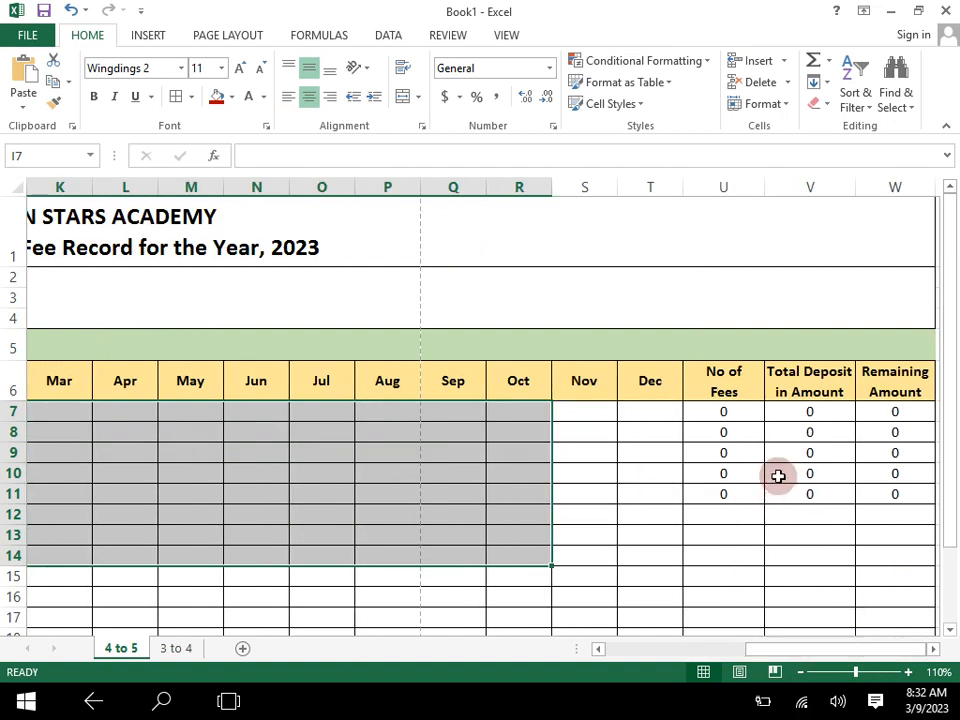
double_click(733, 413)
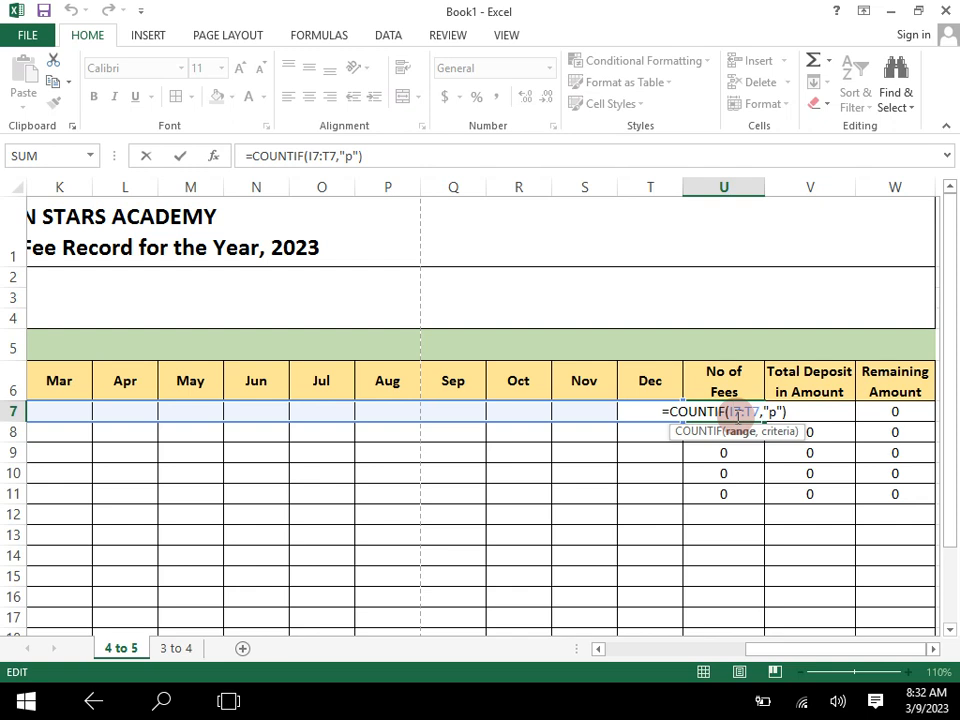
key(Escape)
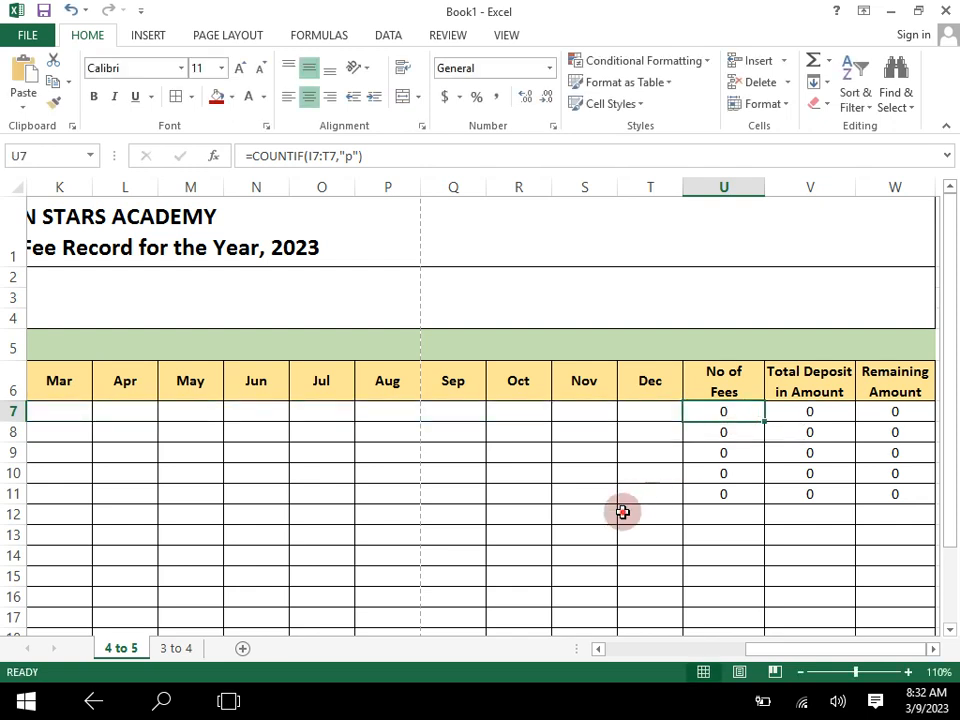
- Enter the first student's name in B7 and the father's name in C7 on the "4 to 5" worksheet
click(621, 510)
drag(754, 649, 575, 688)
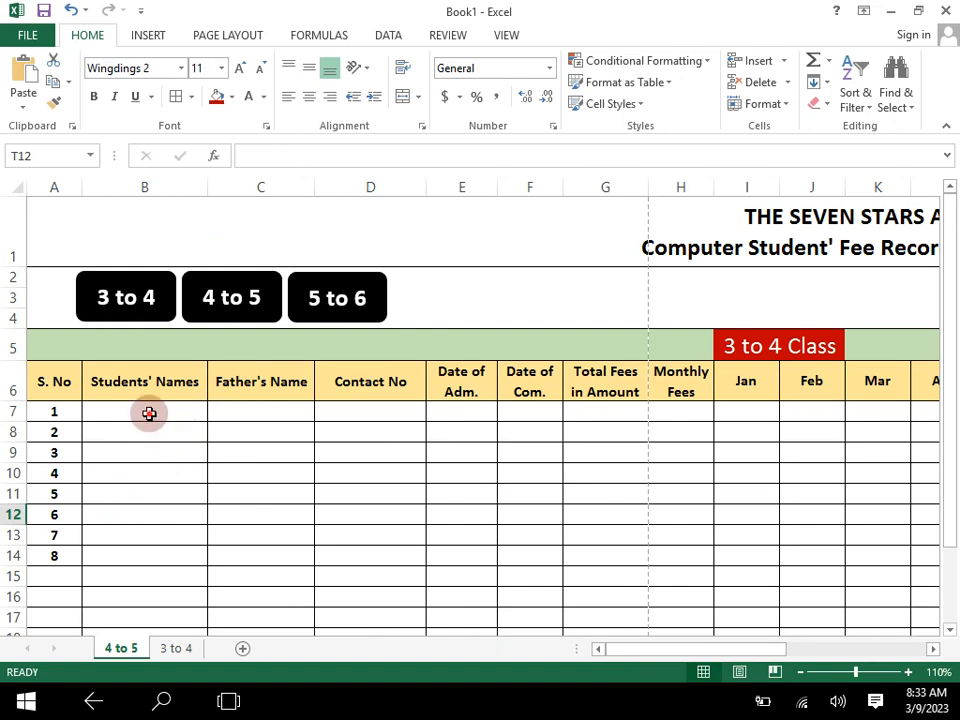
click(149, 413)
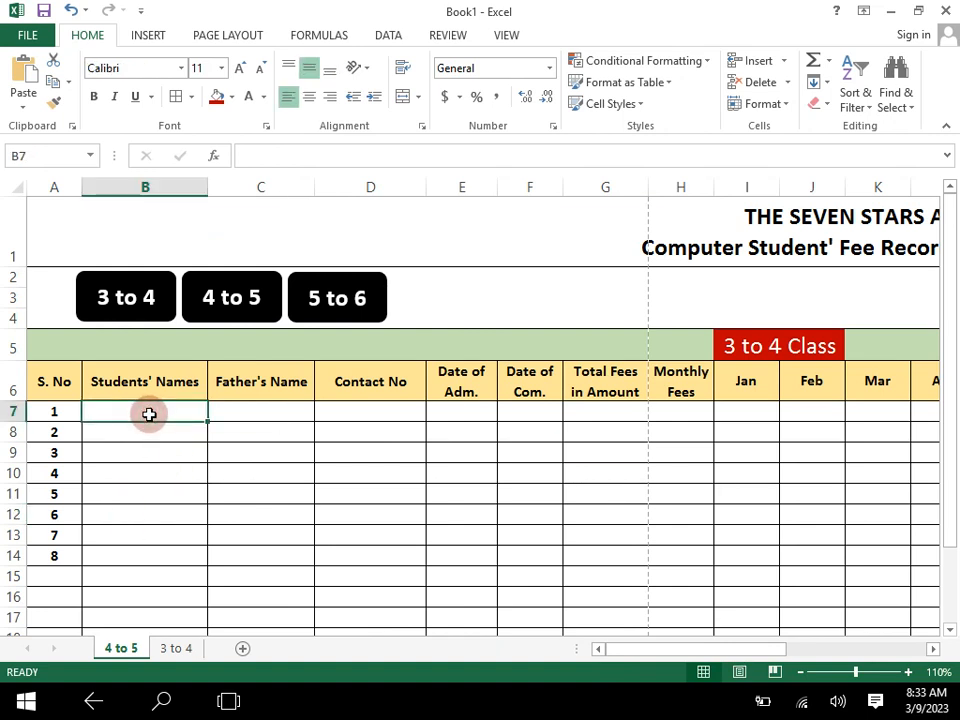
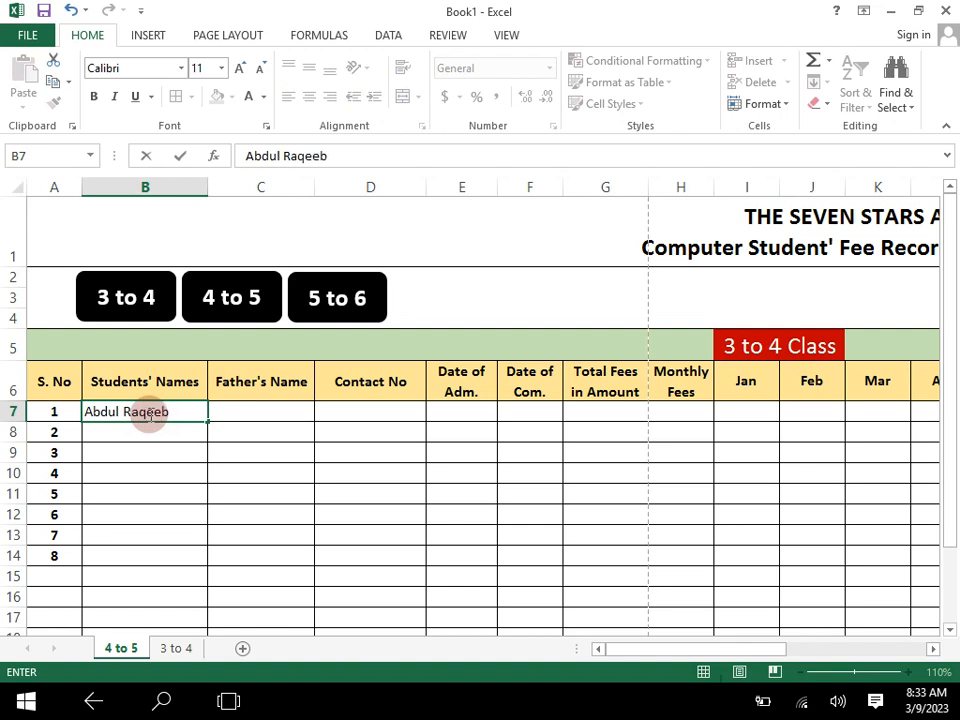
key(Tab)
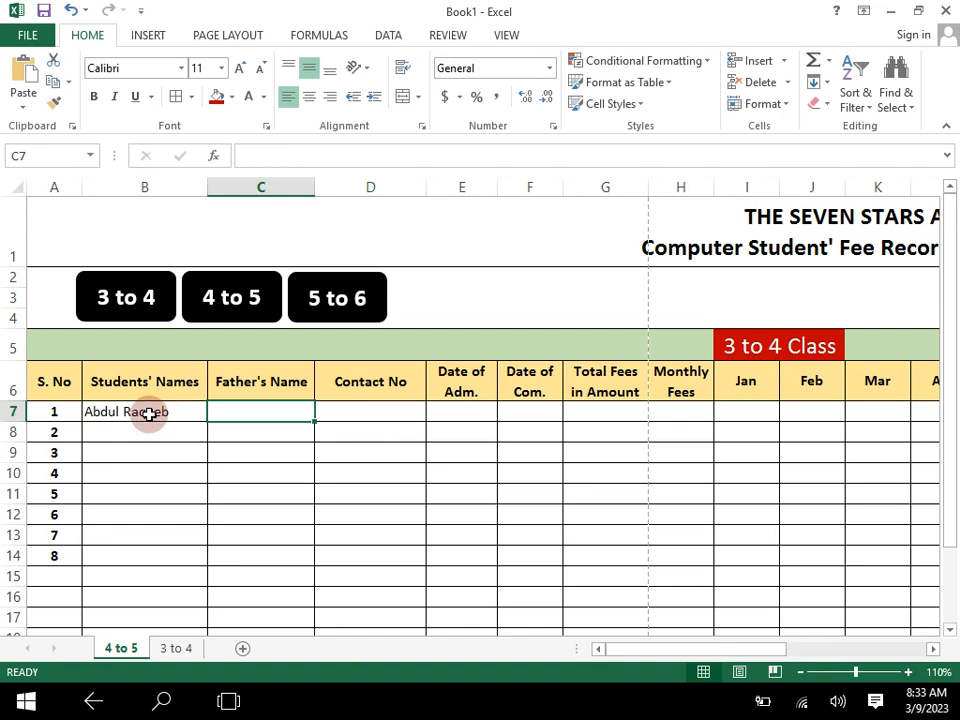
text(M. Nadeem)
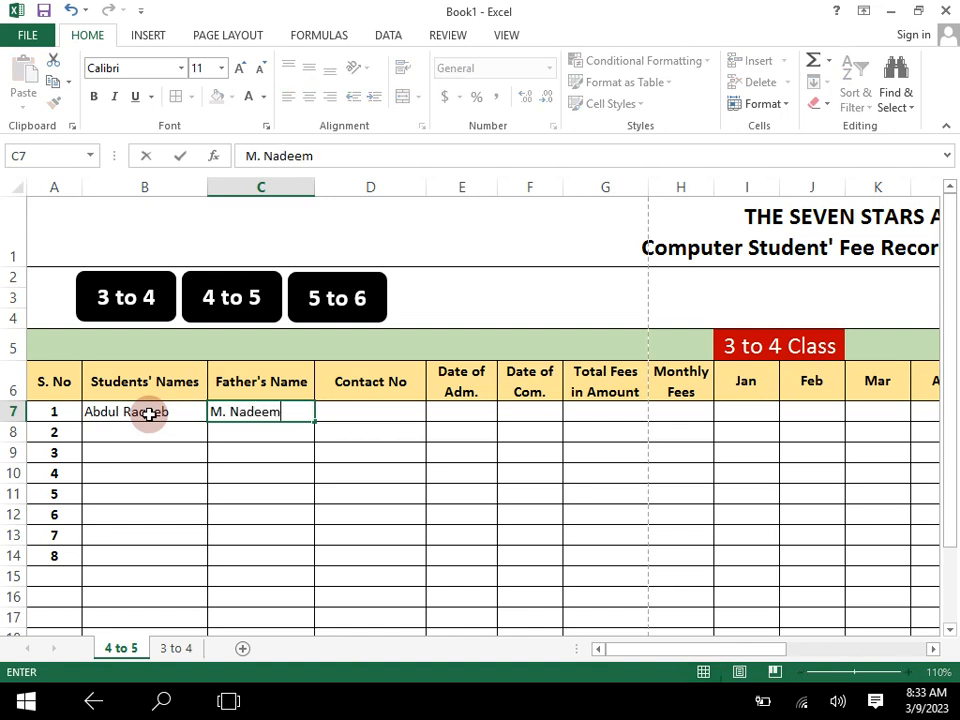
click(328, 437)
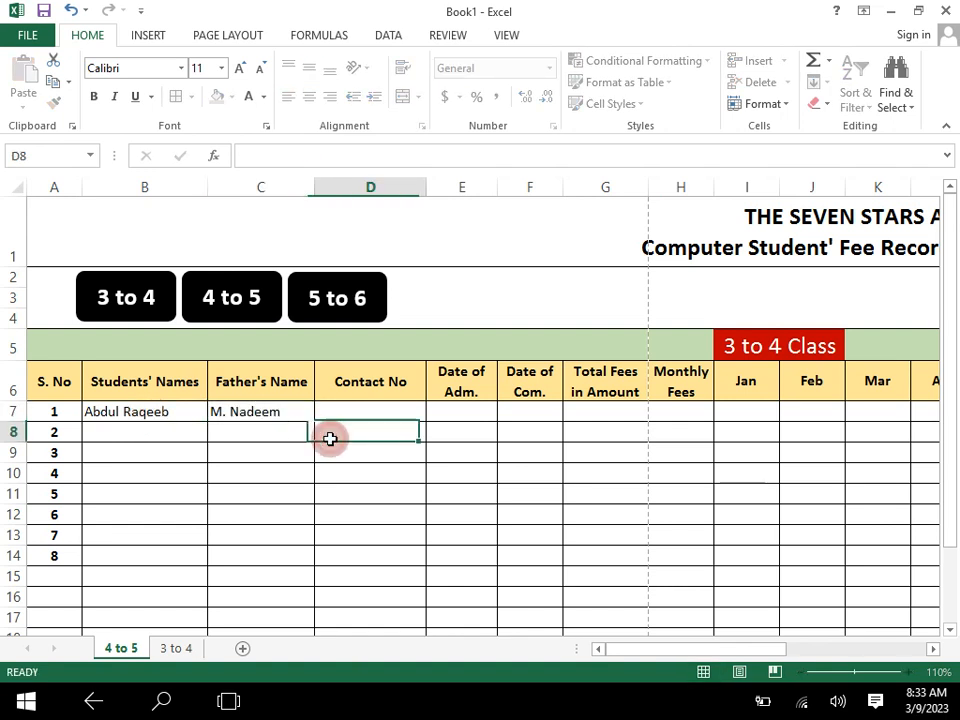
- Enter 1800 as the first student's monthly fee in H7
click(372, 416)
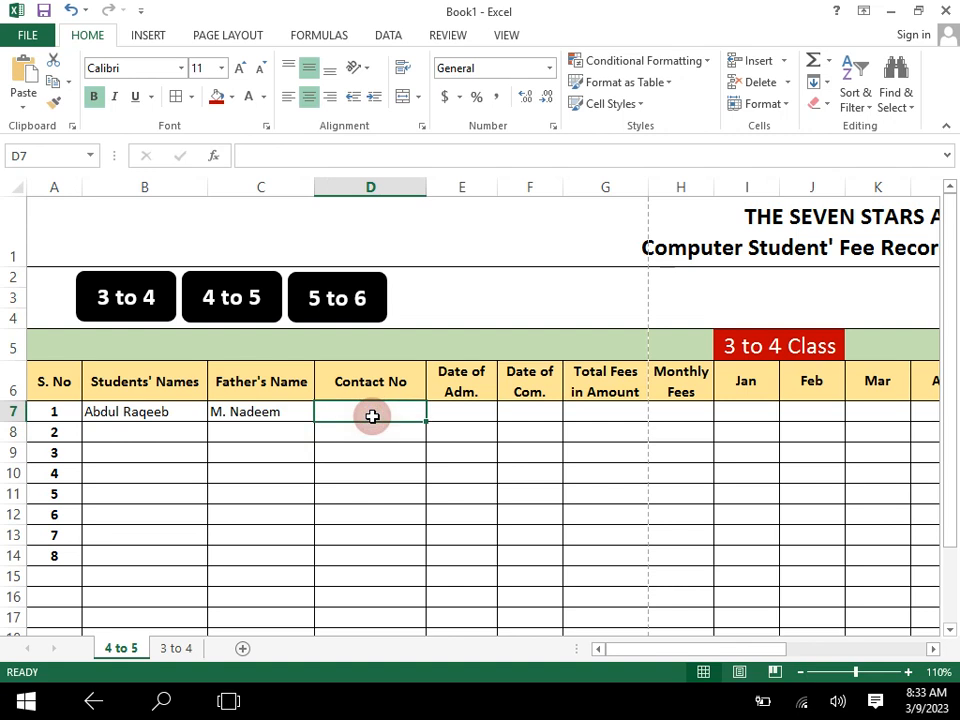
click(454, 412)
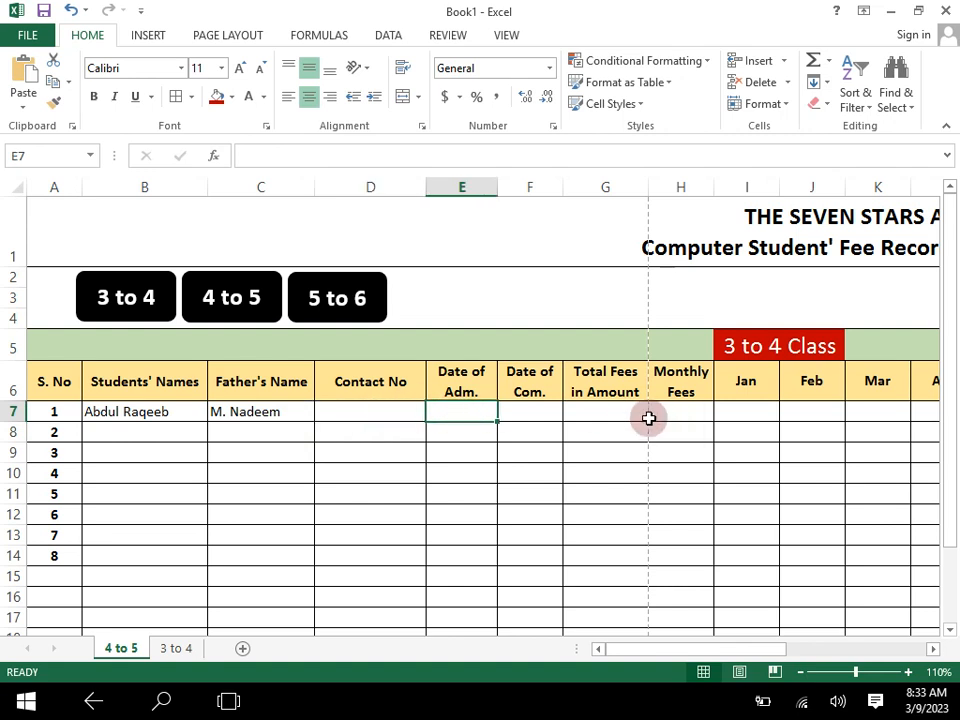
click(671, 418)
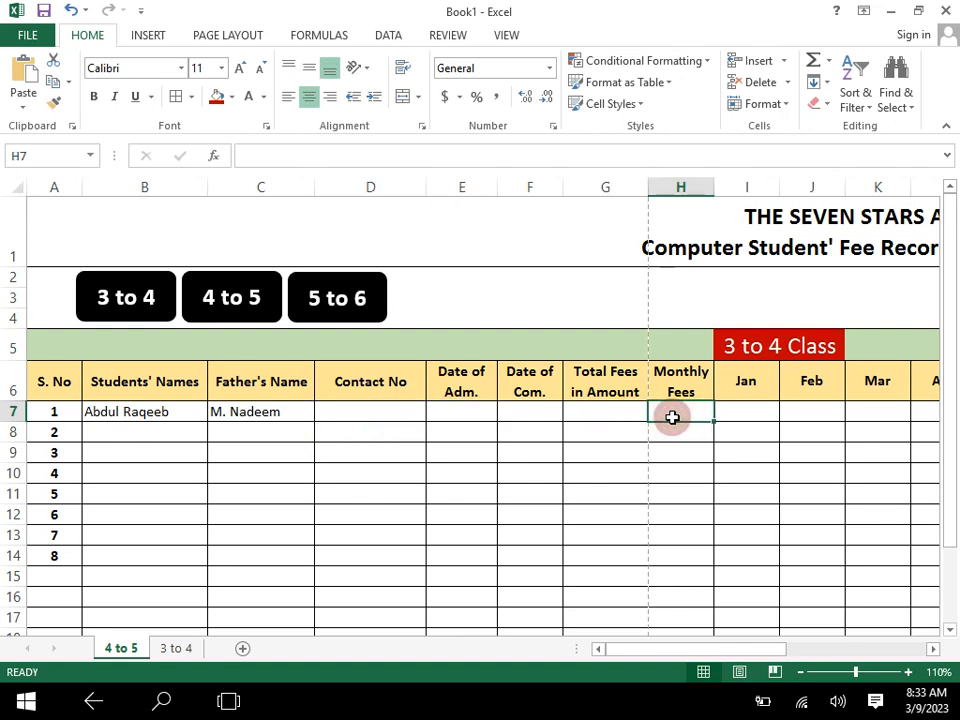
text(1800)
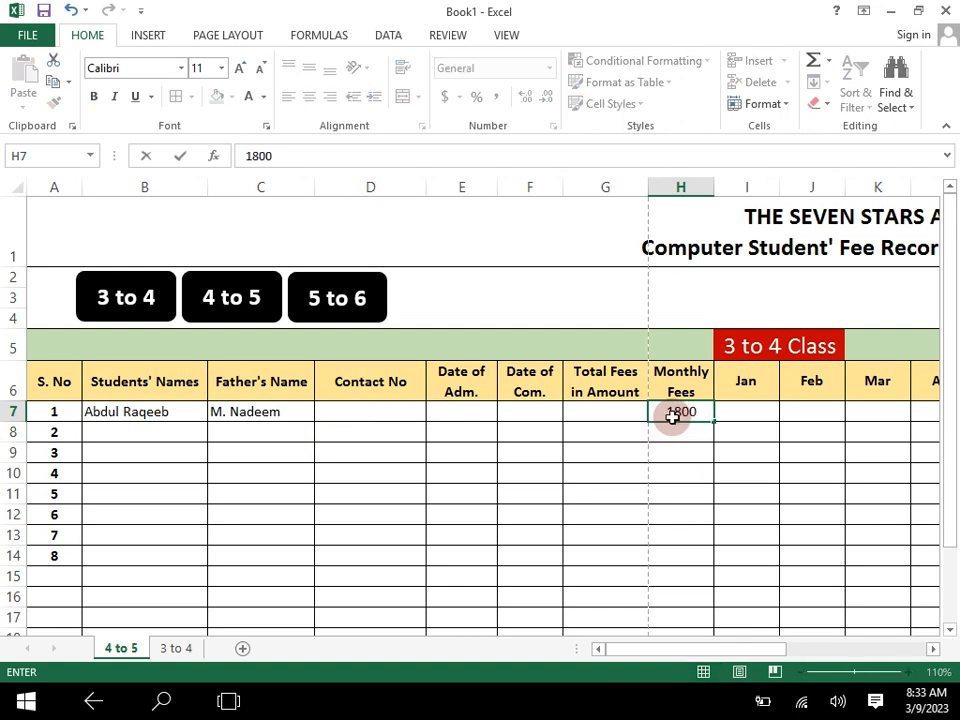
key(Return)
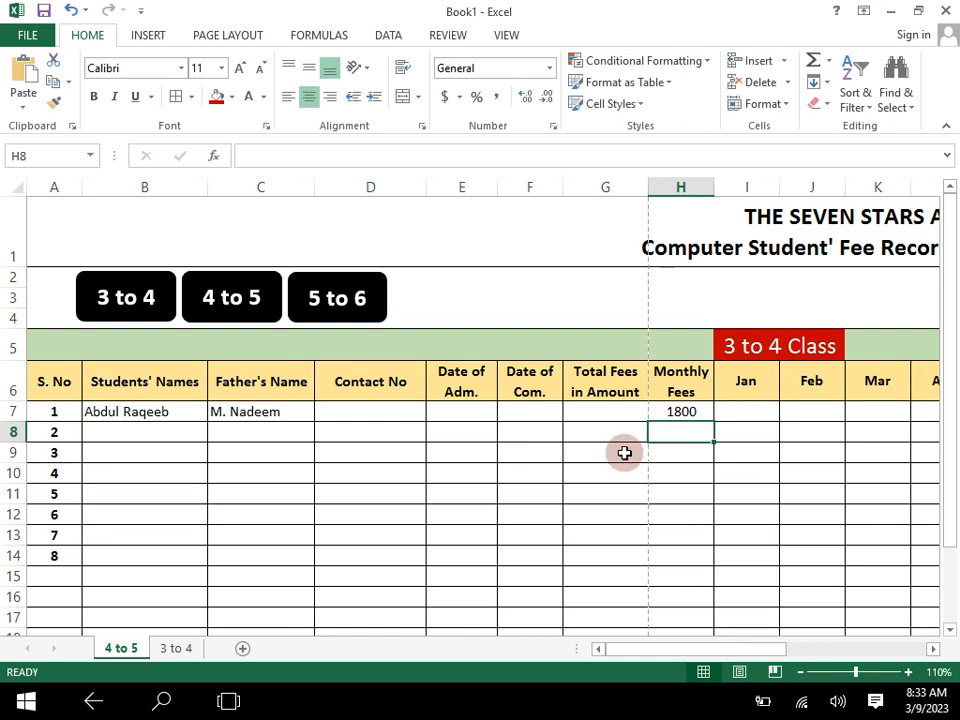
- Calculate the first student's total fees in G7 with the formula =H7*6
click(639, 437)
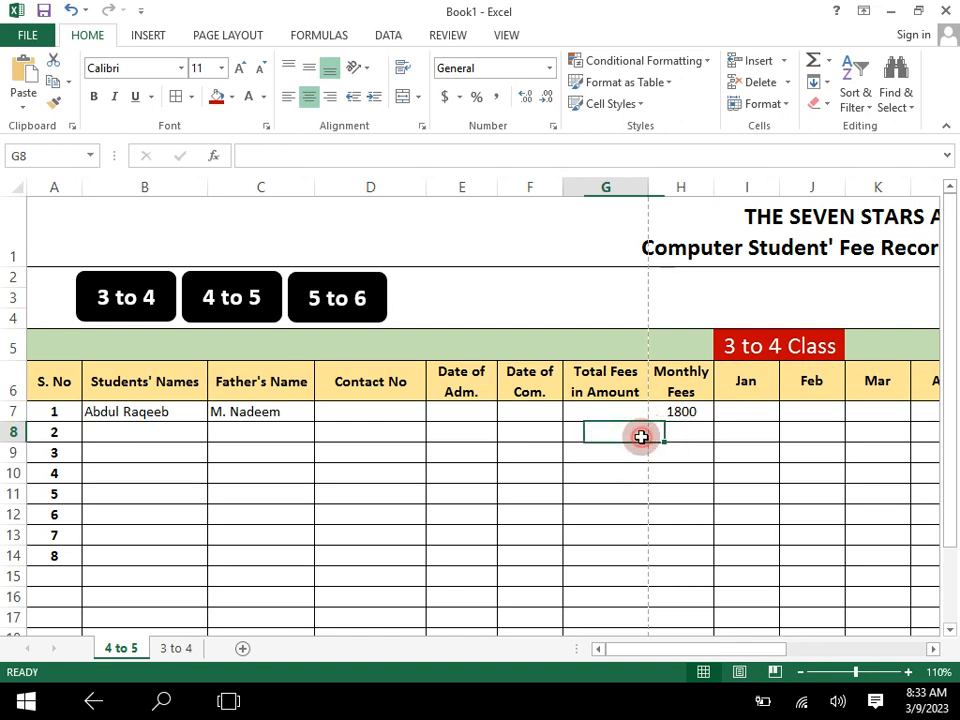
double_click(621, 414)
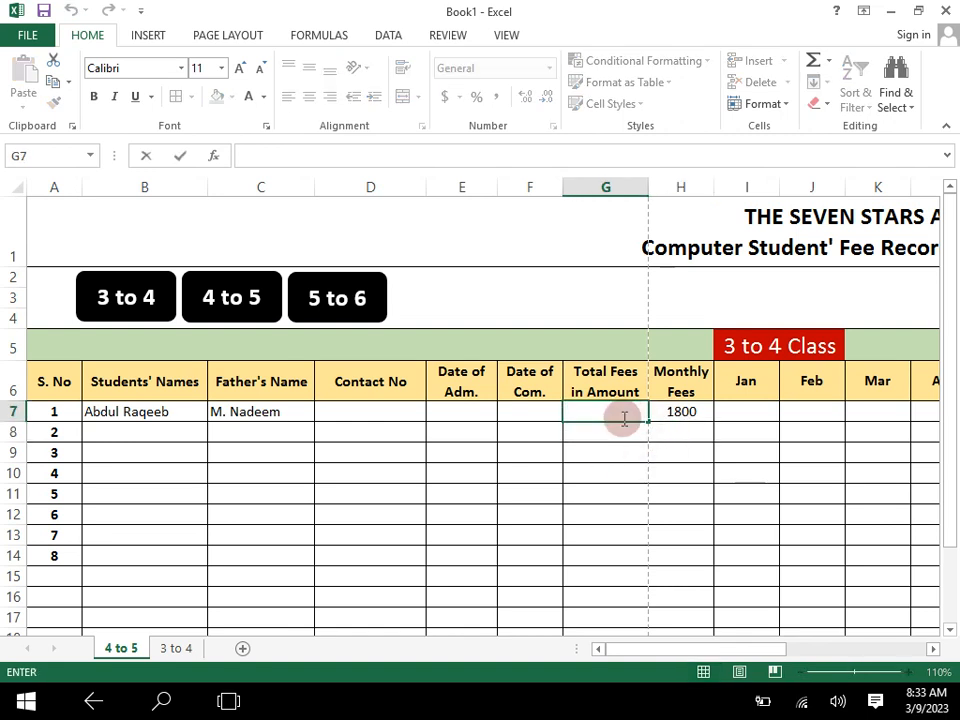
click(621, 439)
click(618, 413)
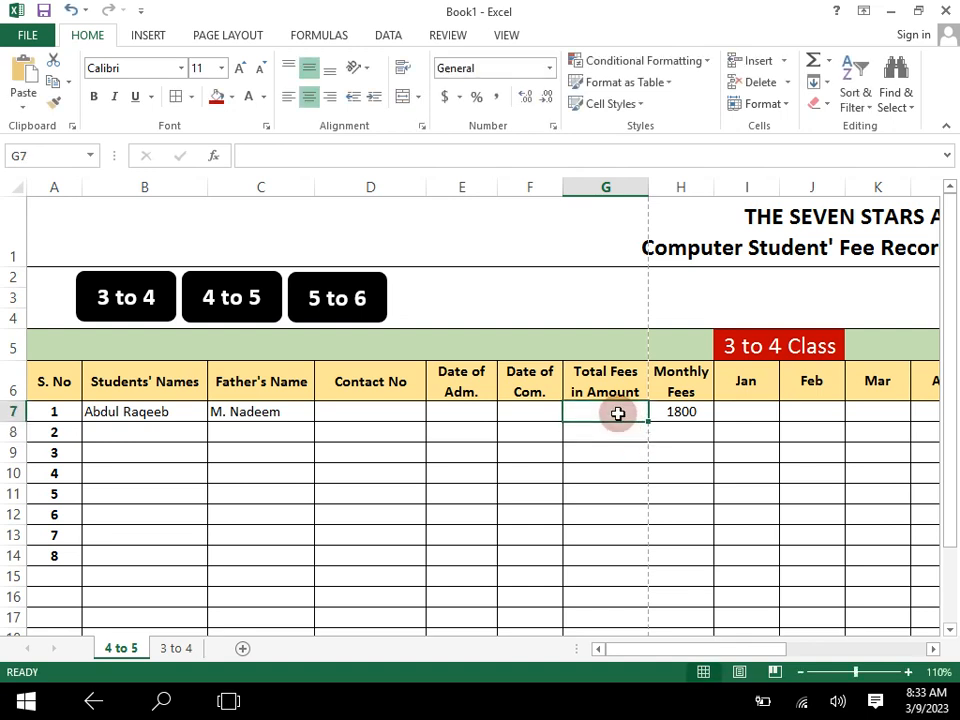
text(=)
key(Right)
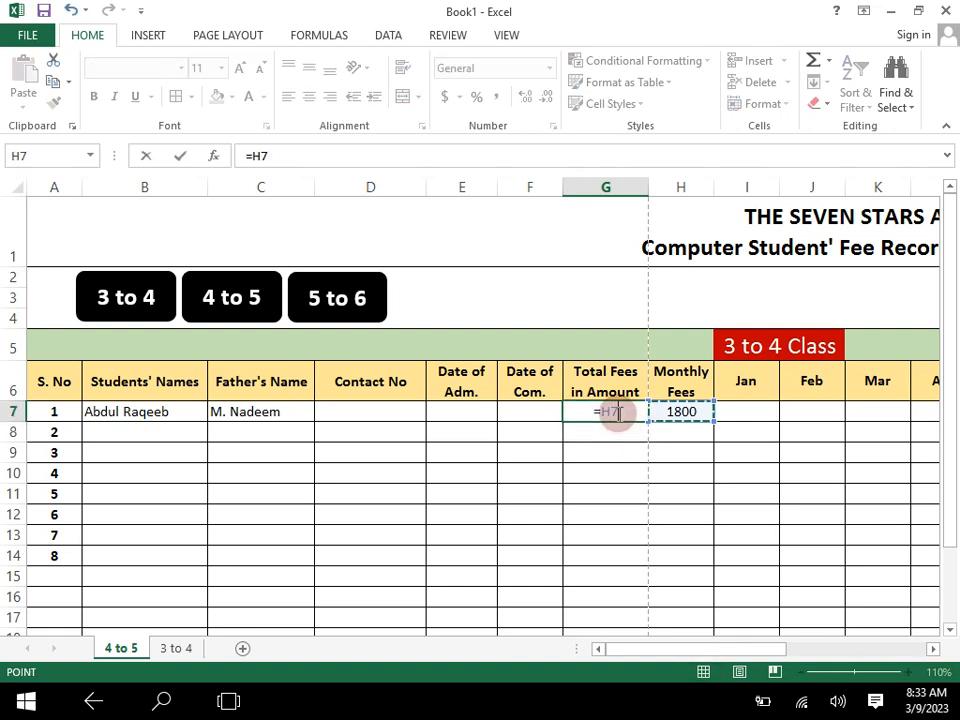
text(*6)
key(Return)
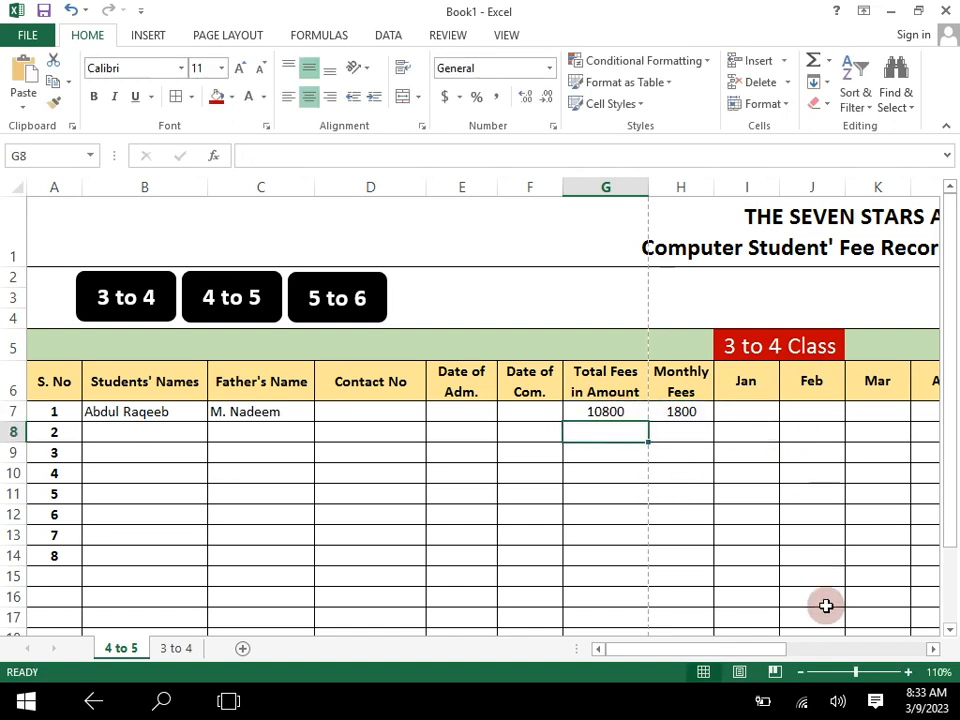
- Mark the first student's April to July fees as paid by entering P tick marks in L7:O7
mouse_move(782, 649)
mouse_down()
mouse_move(838, 652)
mouse_move(731, 566)
mouse_move(761, 602)
mouse_move(729, 671)
mouse_move(730, 655)
mouse_move(764, 652)
mouse_up()
click(800, 672)
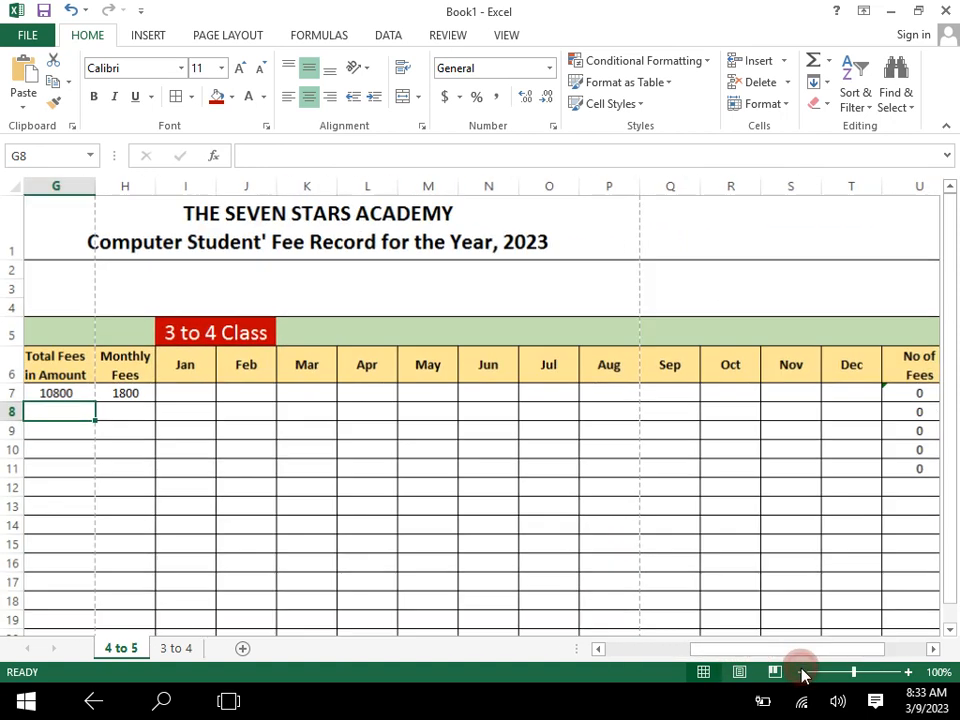
click(800, 672)
click(800, 672)
drag(806, 651, 836, 648)
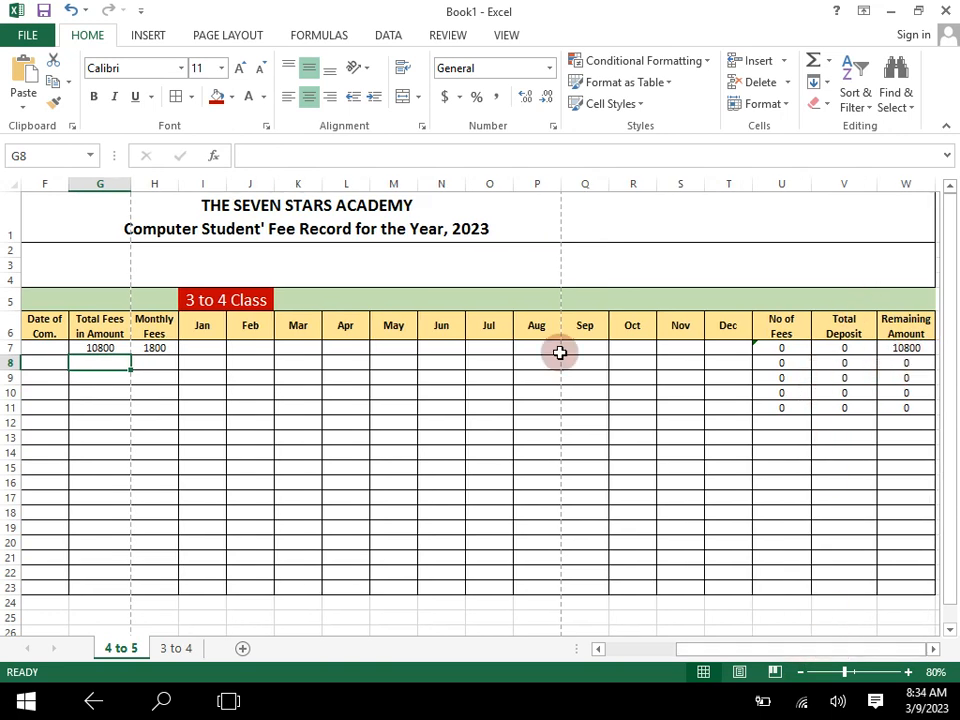
click(331, 349)
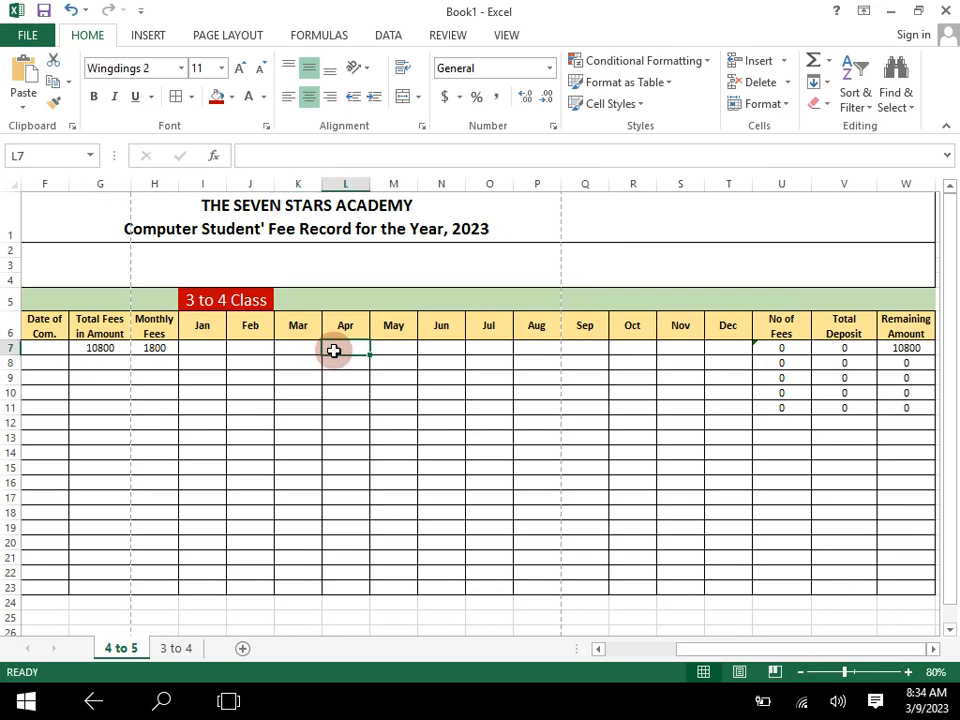
text(P)
key(Return)
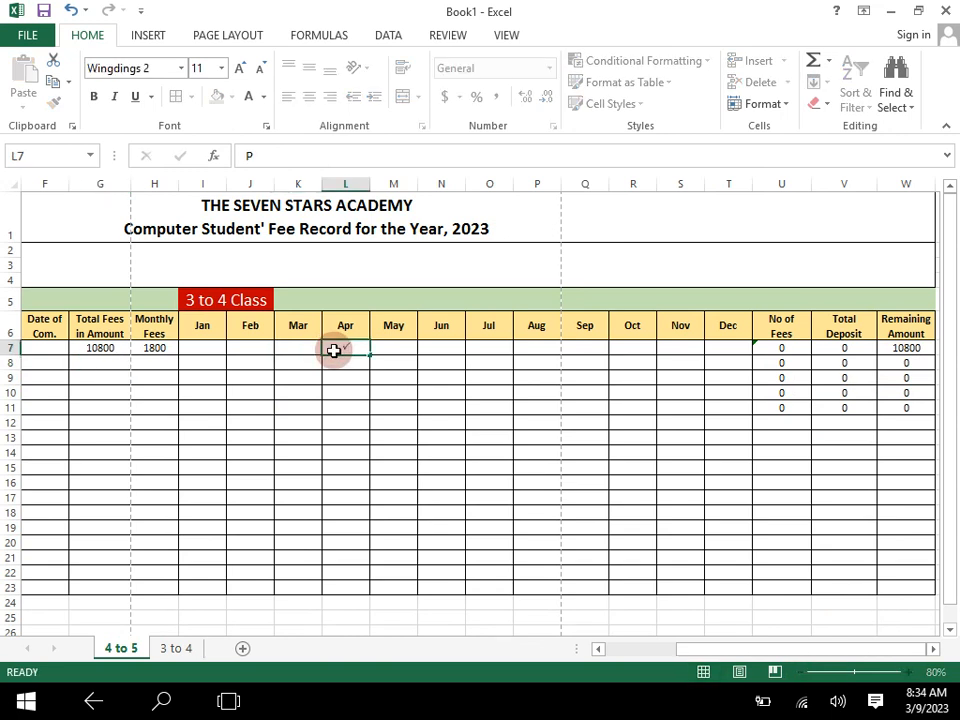
key(Right)
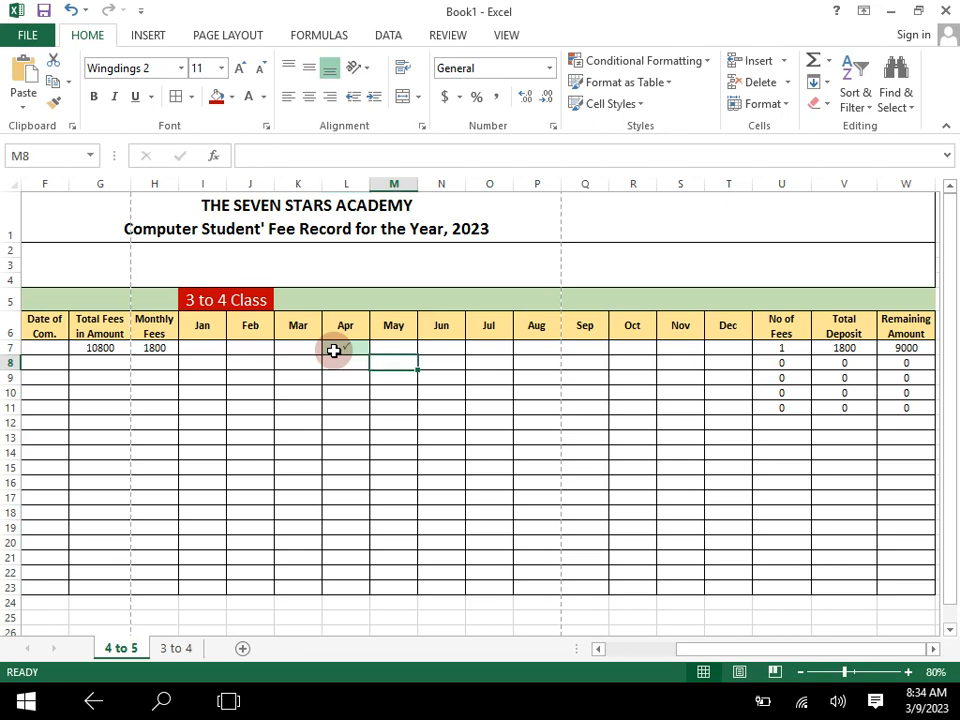
key(Up)
text(P)
key(Right)
text(P)
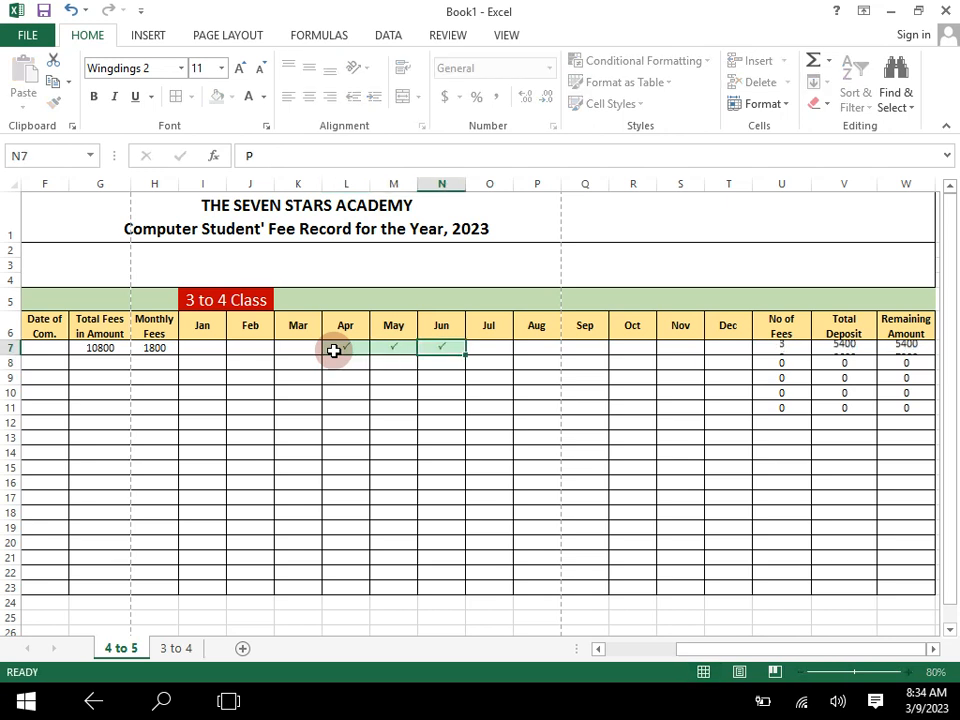
key(Right)
text(P)
key(Right)
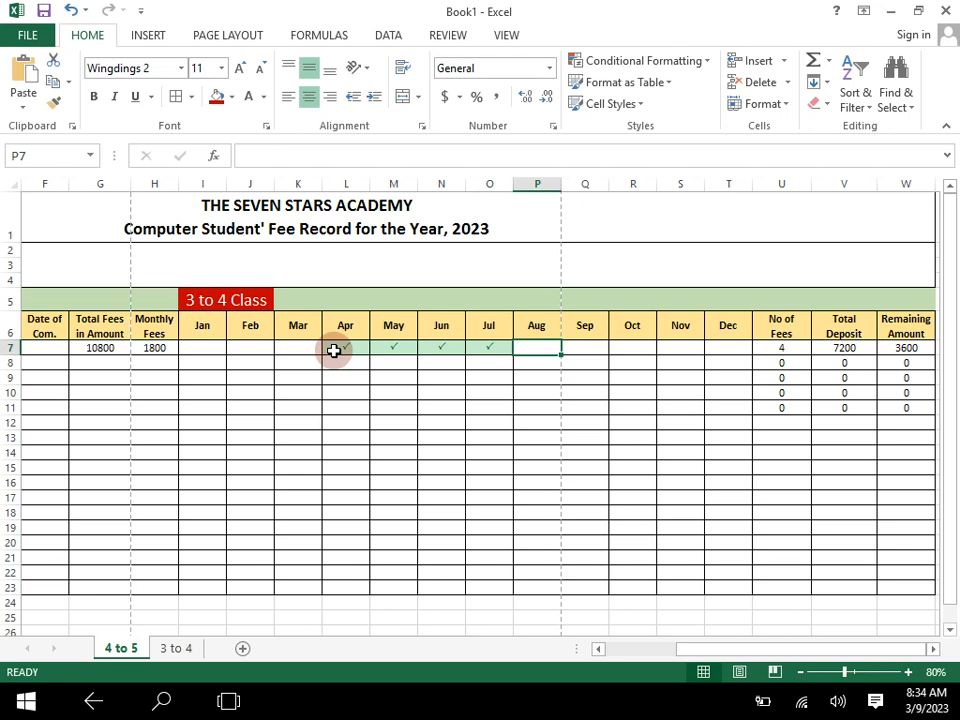
- Fill the "3 to 4" timing button with standard green on the "3 to 4" worksheet
click(186, 648)
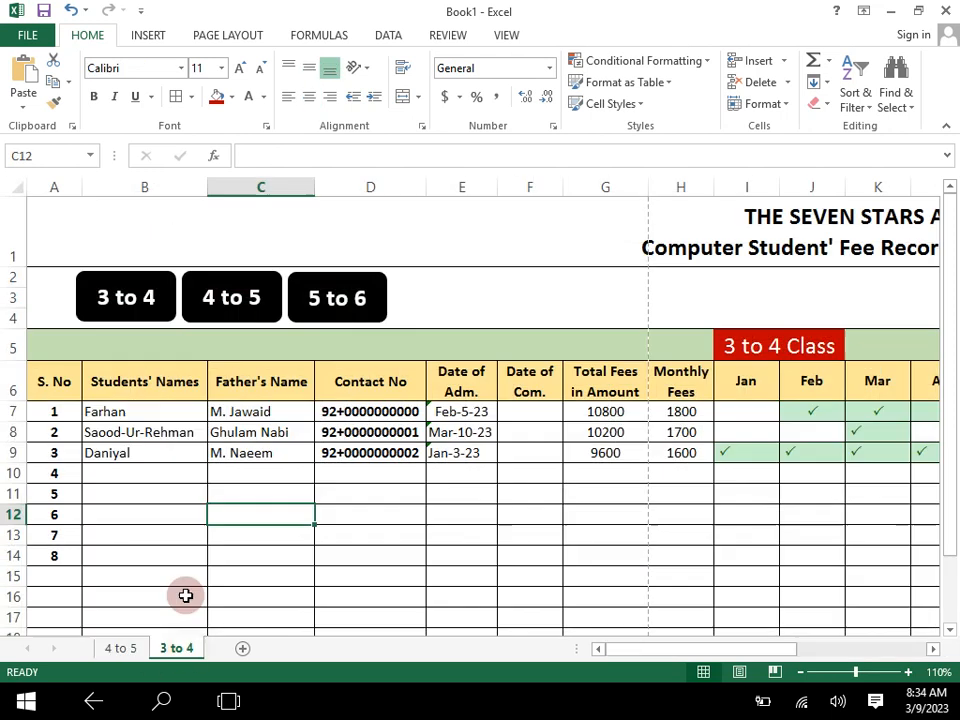
click(145, 292)
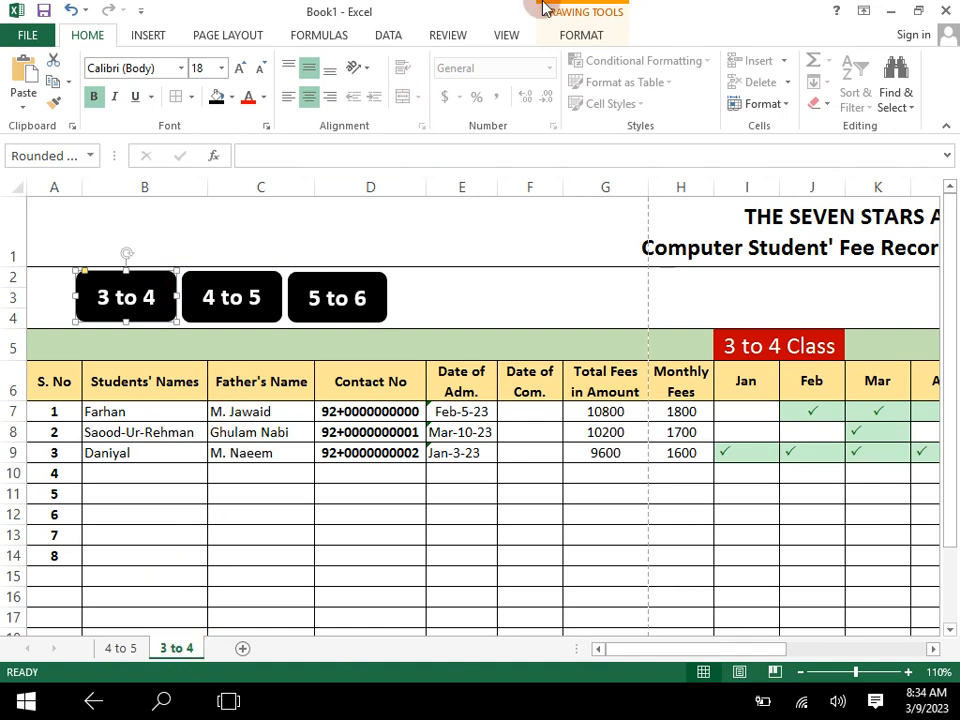
click(578, 33)
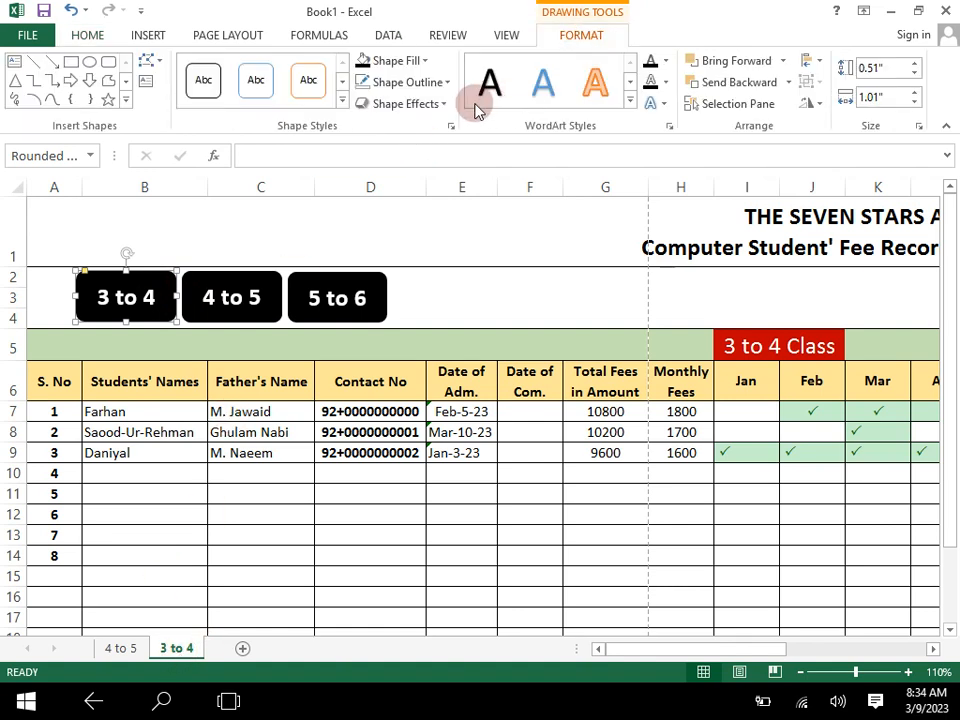
click(397, 60)
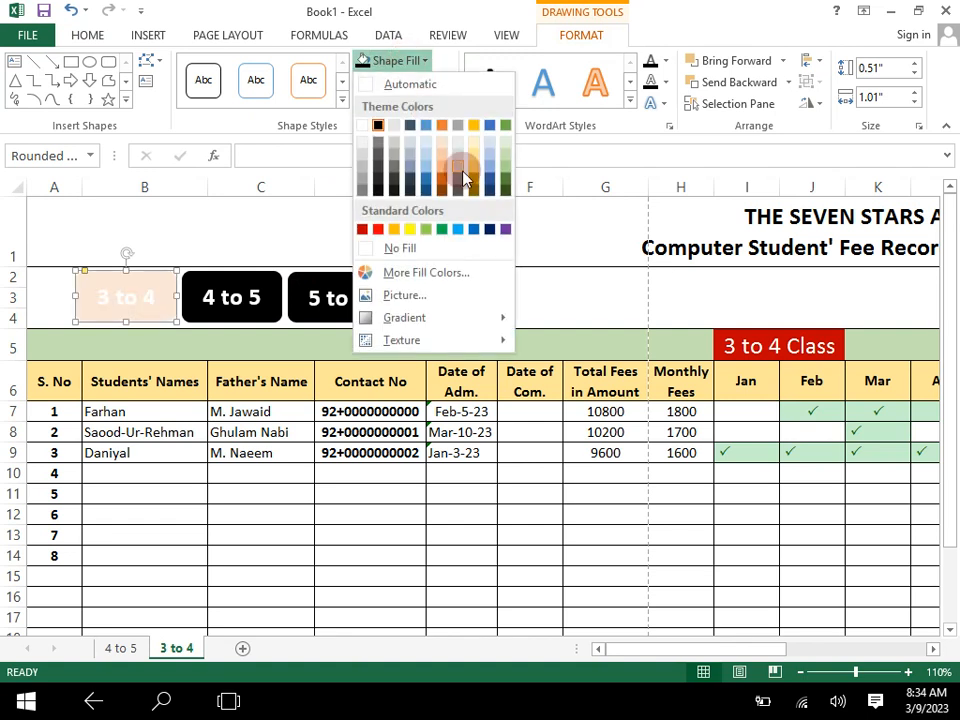
click(443, 232)
click(332, 540)
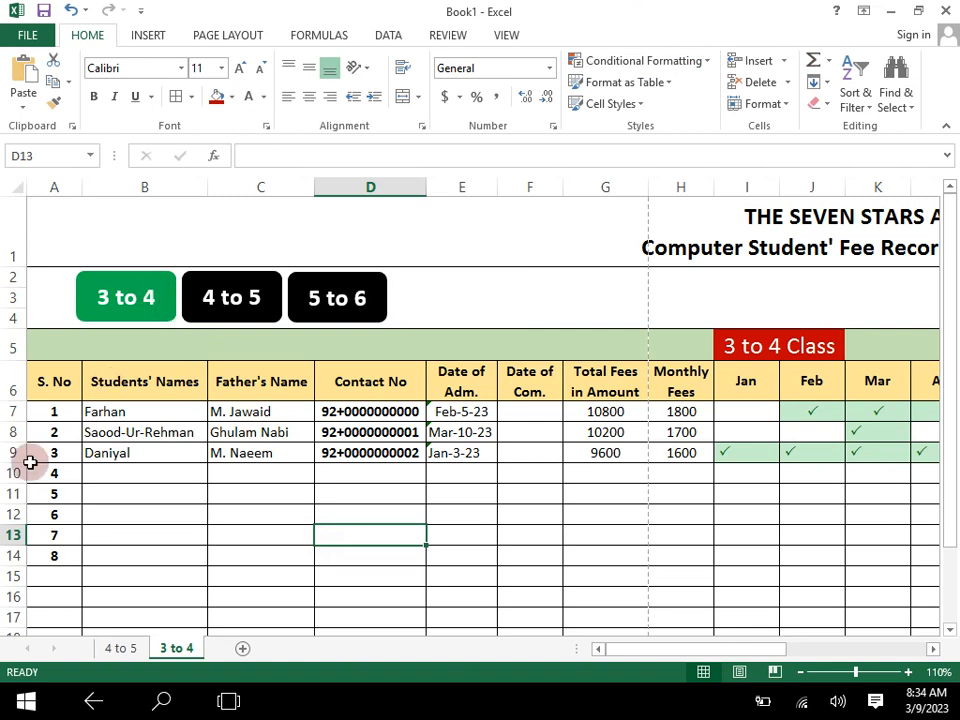
- Fill the "4 to 5" timing button with the same green on the "4 to 5" worksheet
click(124, 650)
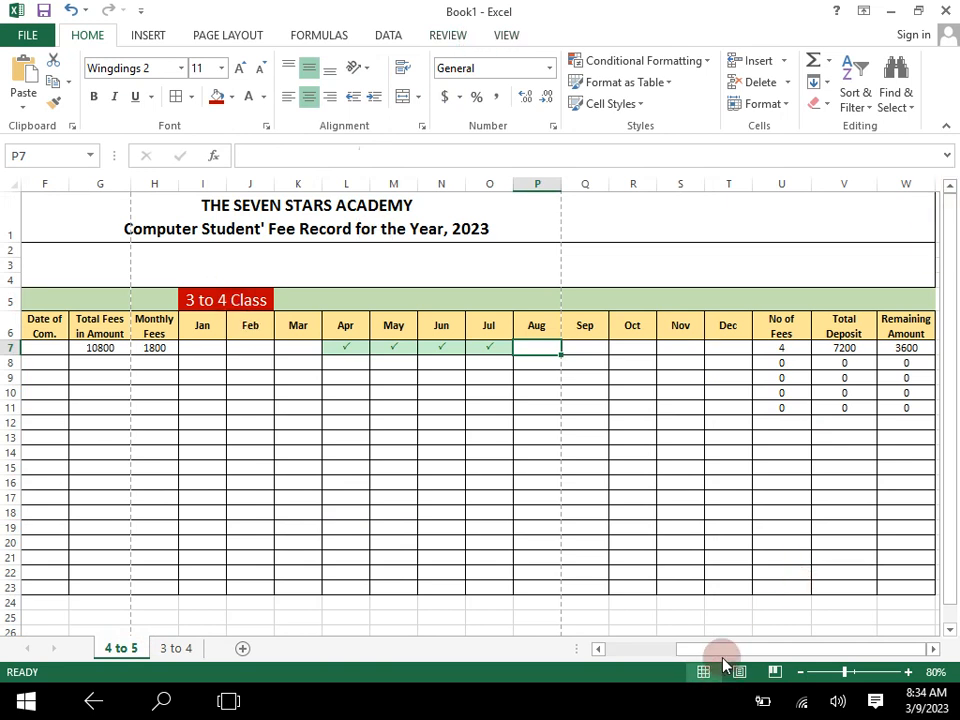
drag(722, 656, 628, 660)
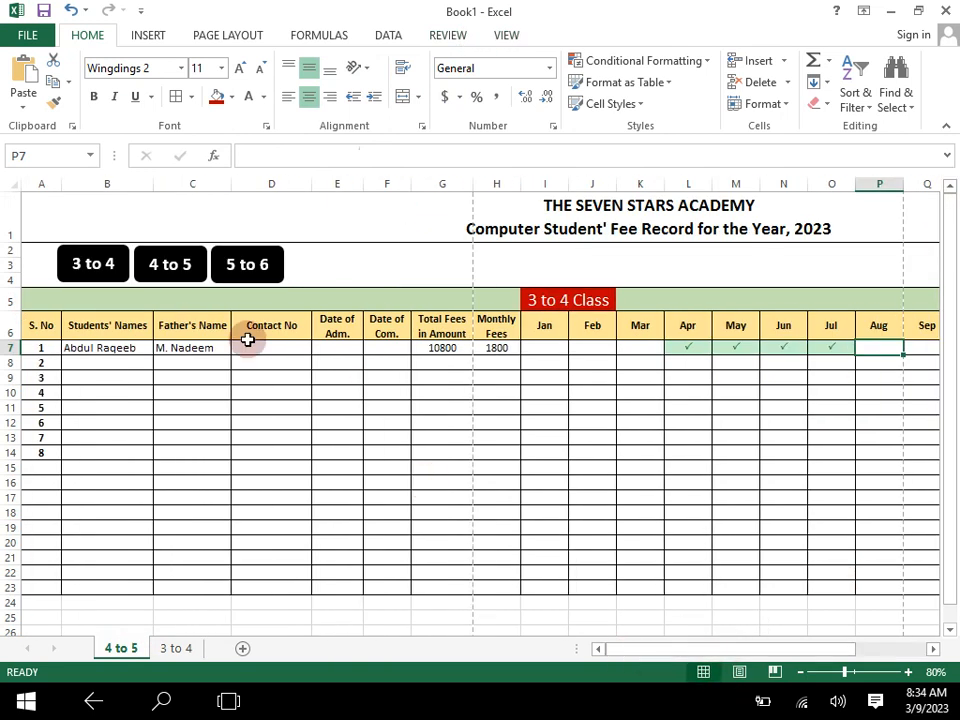
click(186, 251)
click(581, 40)
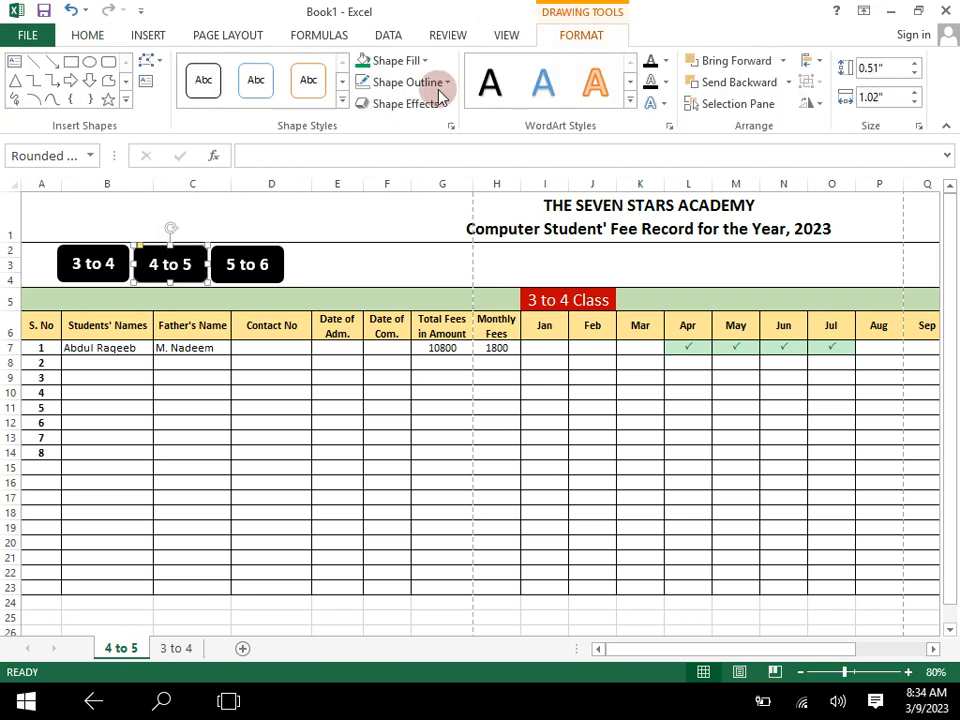
click(364, 62)
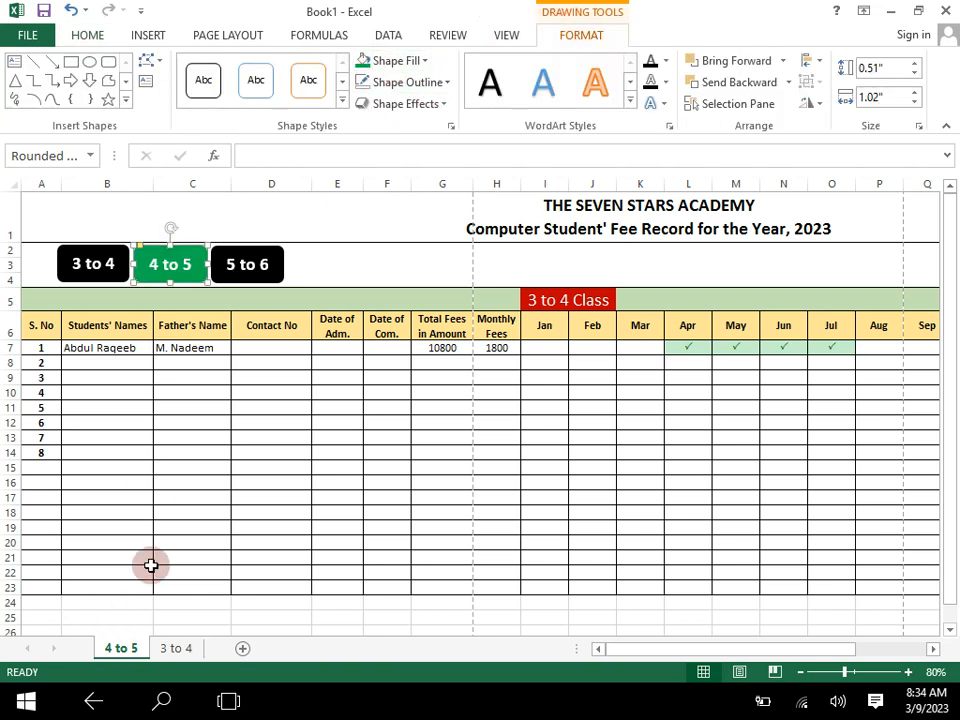
click(261, 544)
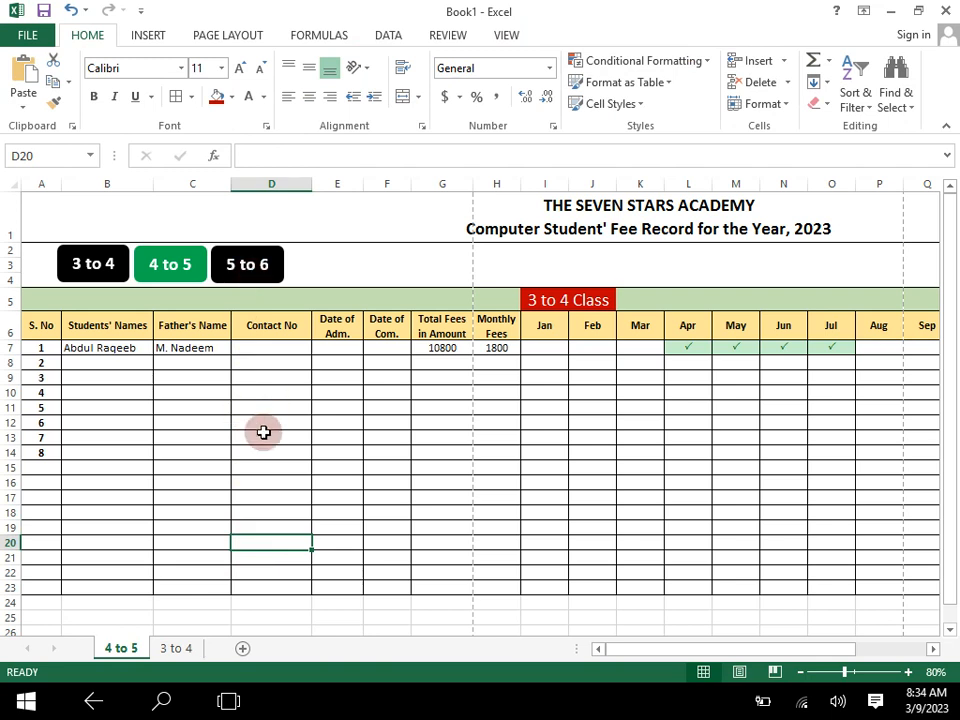
- On the "3 to 4" worksheet, hyperlink the "4 to 5" timing button to cell A1 of the "4 to 5" worksheet
click(177, 648)
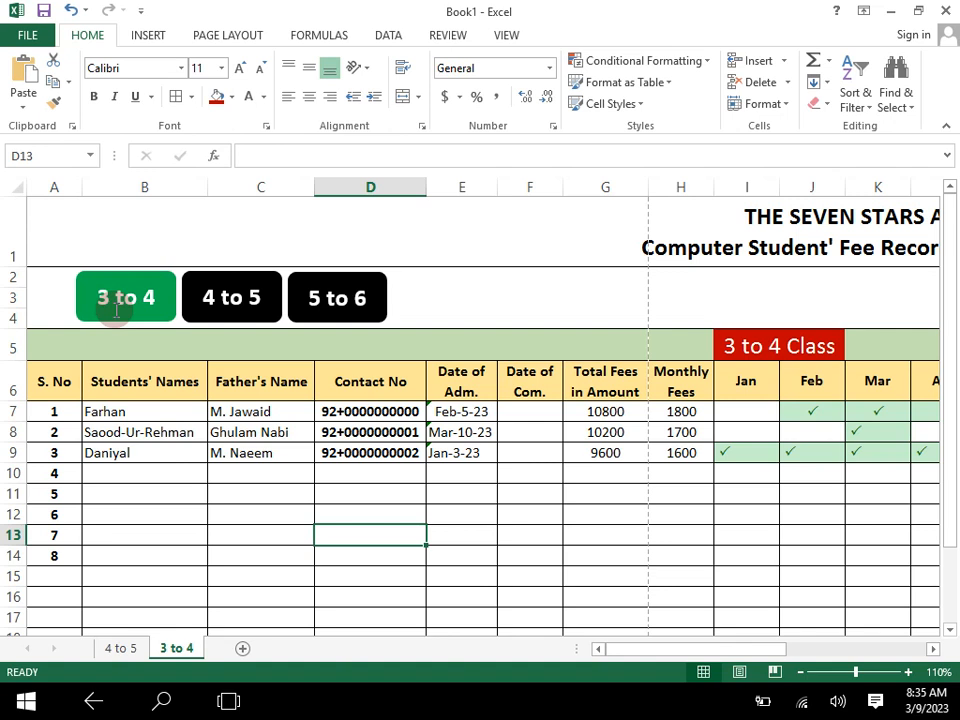
click(224, 285)
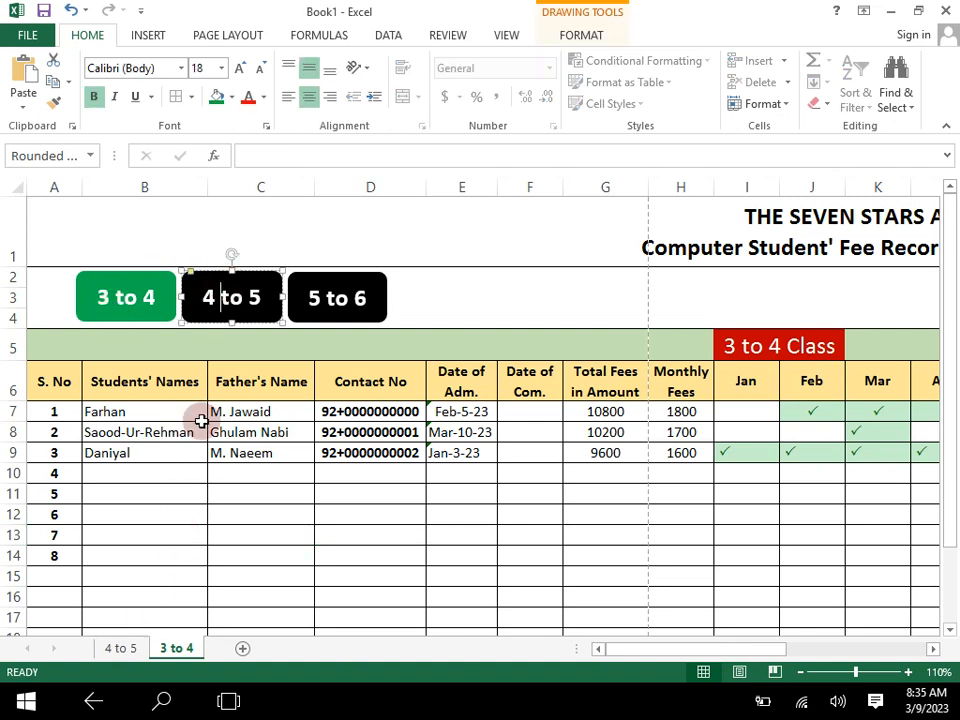
click(322, 450)
click(272, 298)
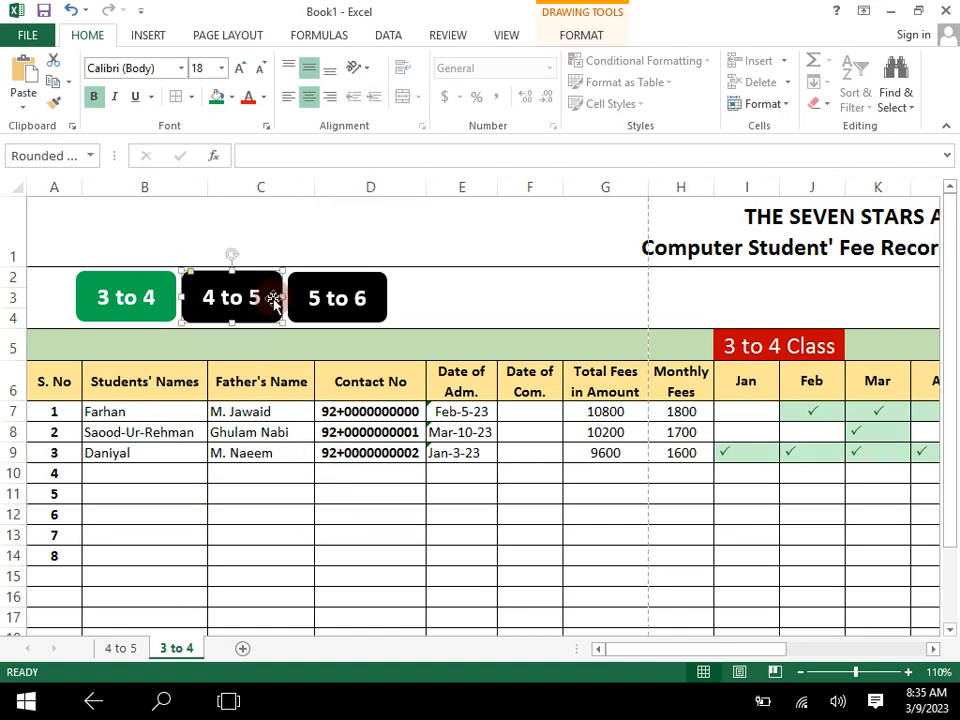
right_click(272, 298)
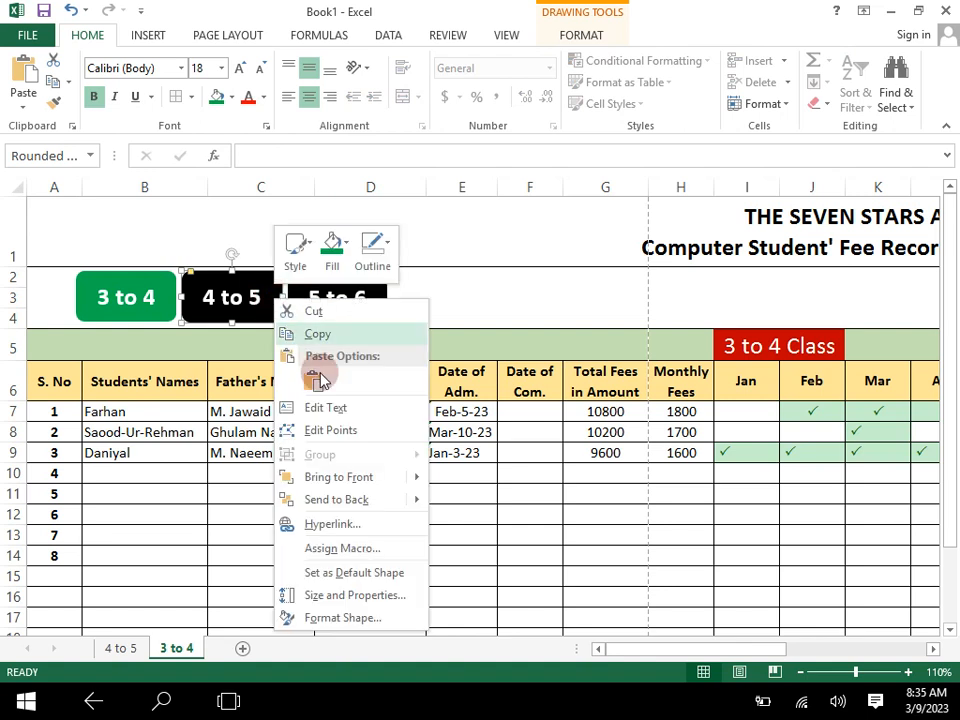
click(338, 526)
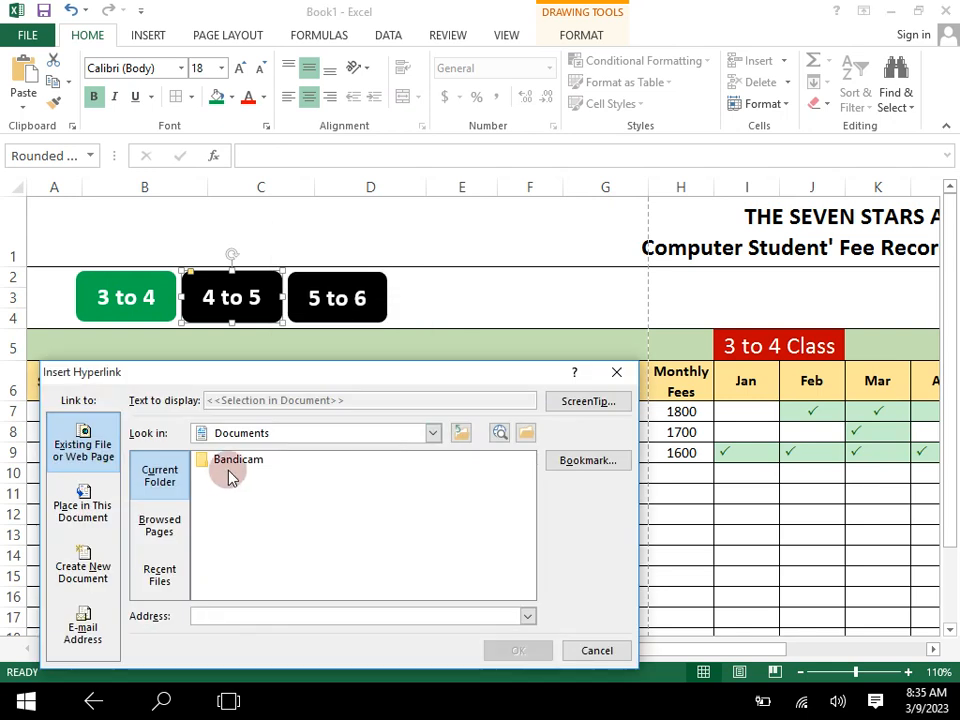
click(588, 465)
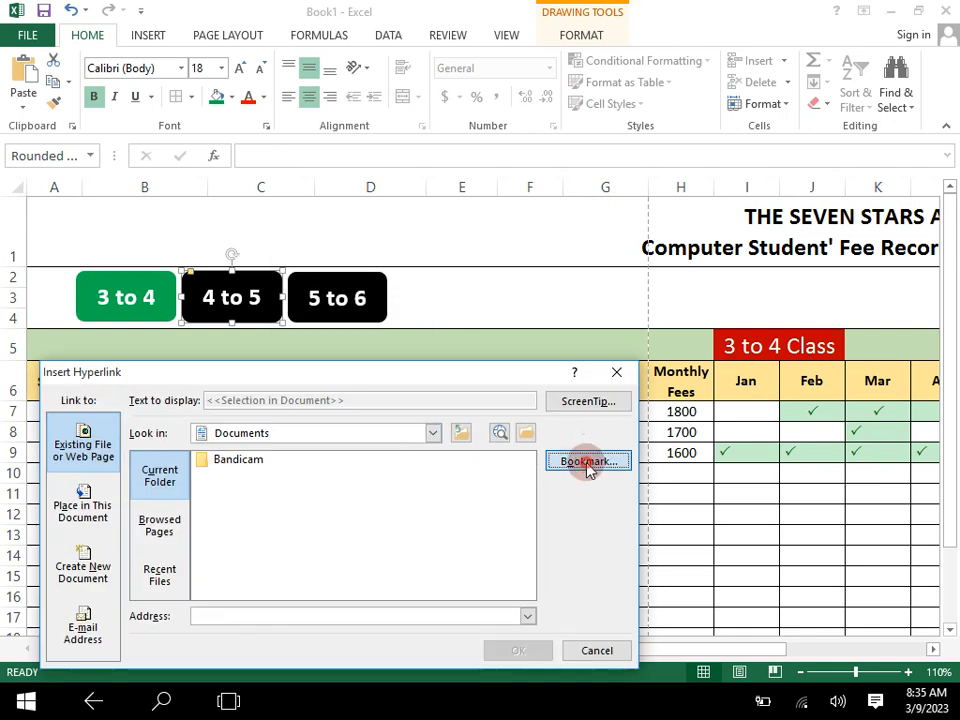
click(212, 423)
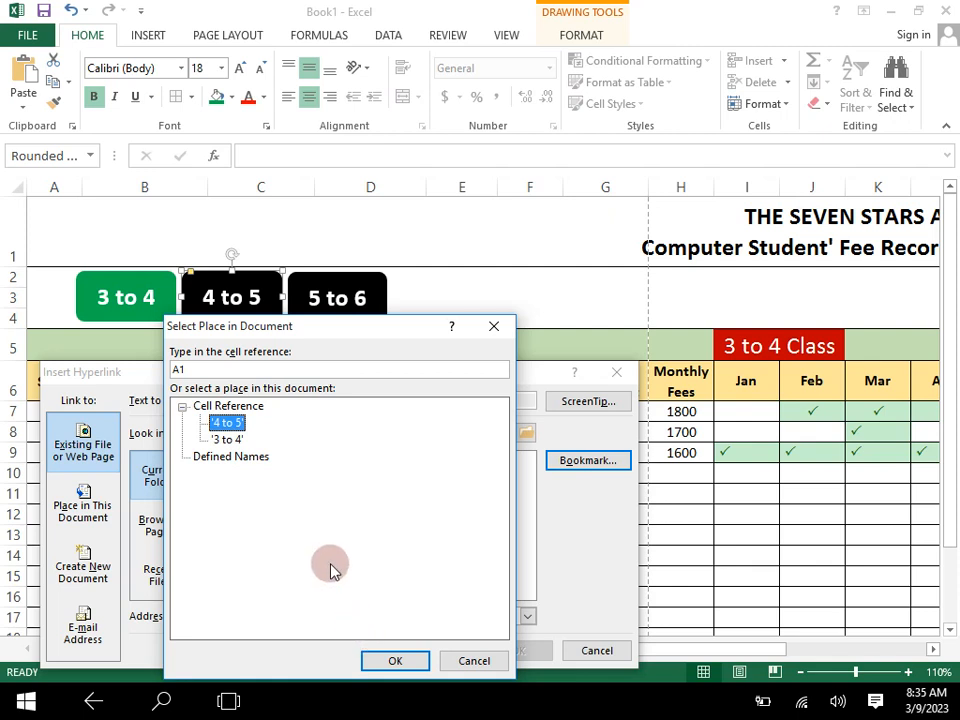
click(383, 660)
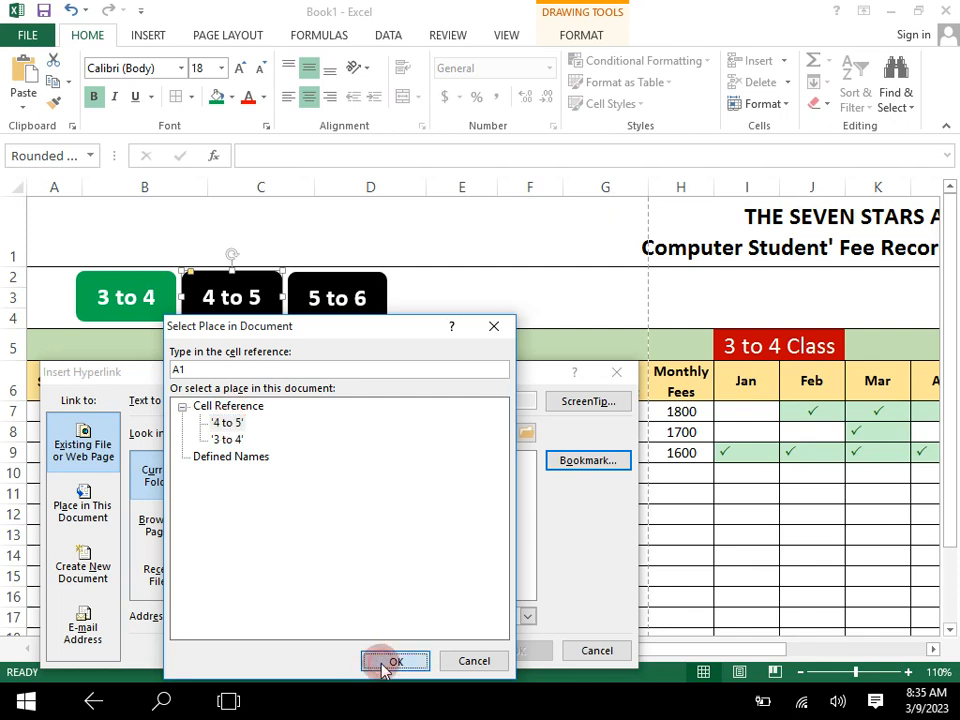
click(518, 650)
click(479, 529)
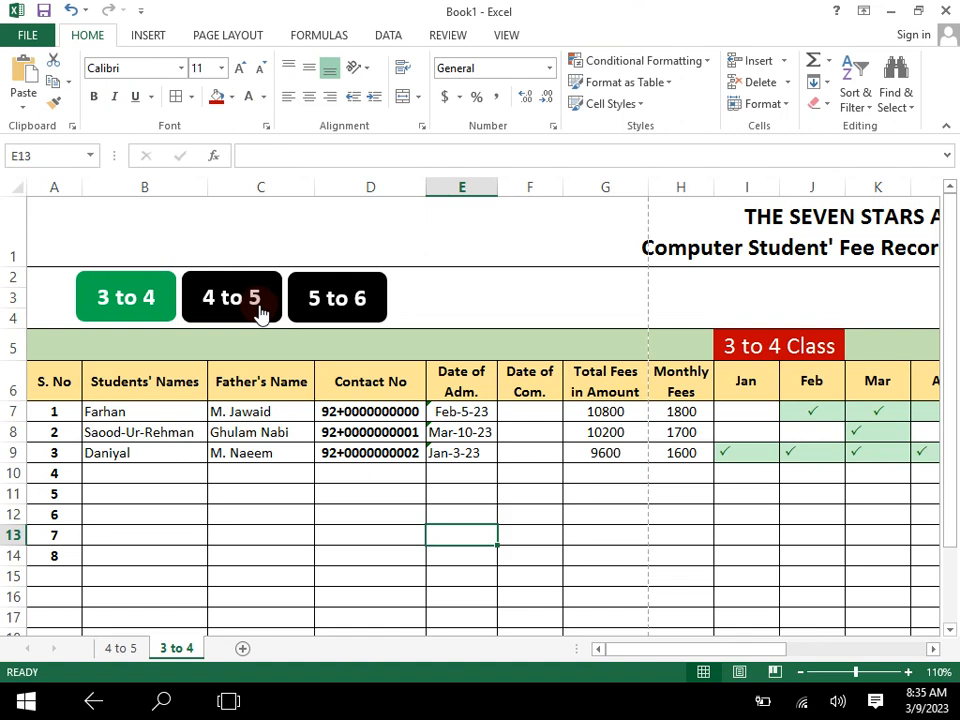
- Follow the "4 to 5" button's link and hyperlink that worksheet's "3 to 4" button to cell A1 of the "3 to 4" worksheet
click(265, 292)
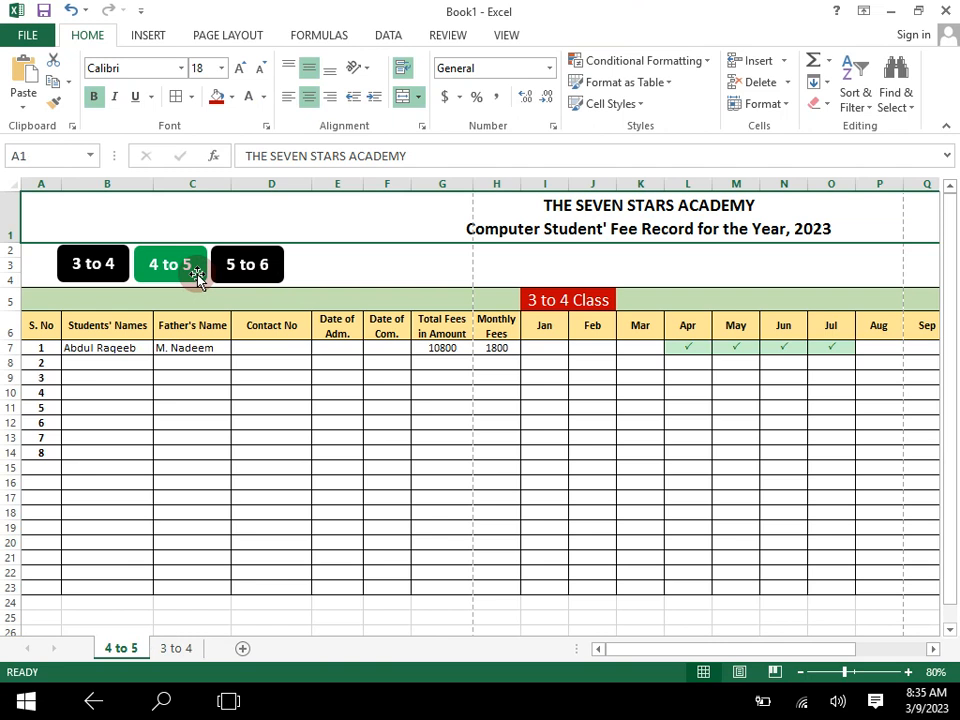
click(121, 264)
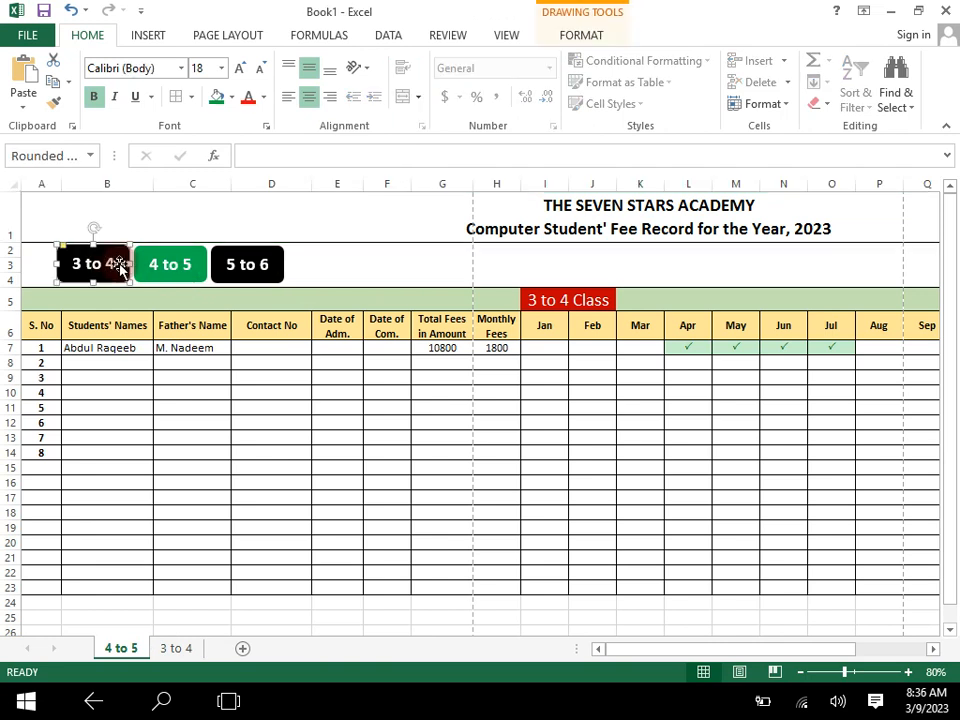
right_click(121, 264)
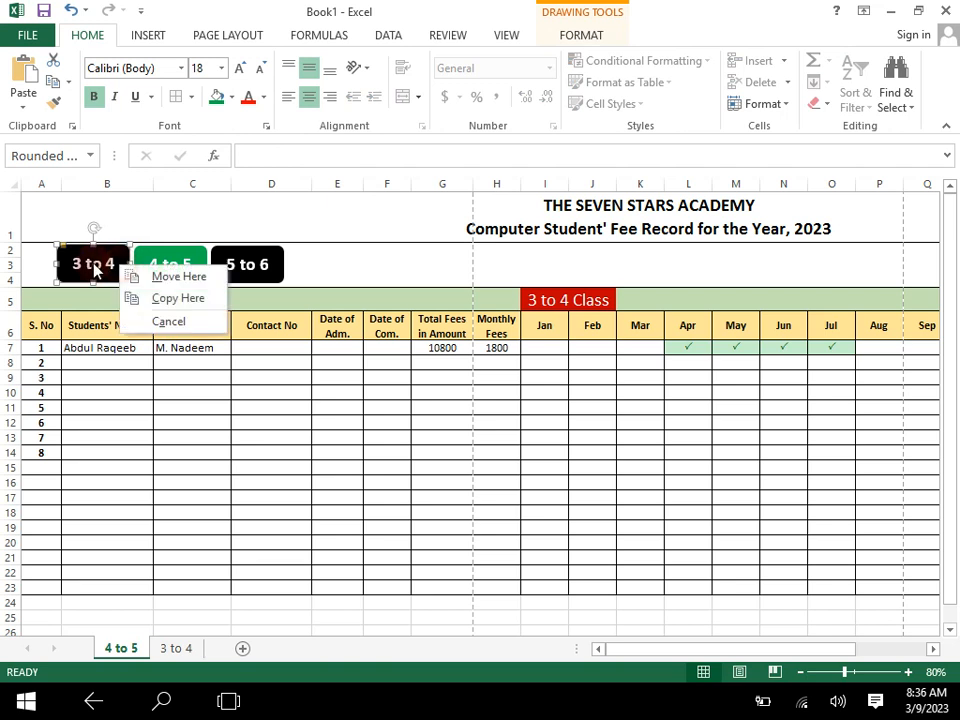
click(94, 260)
right_click(100, 271)
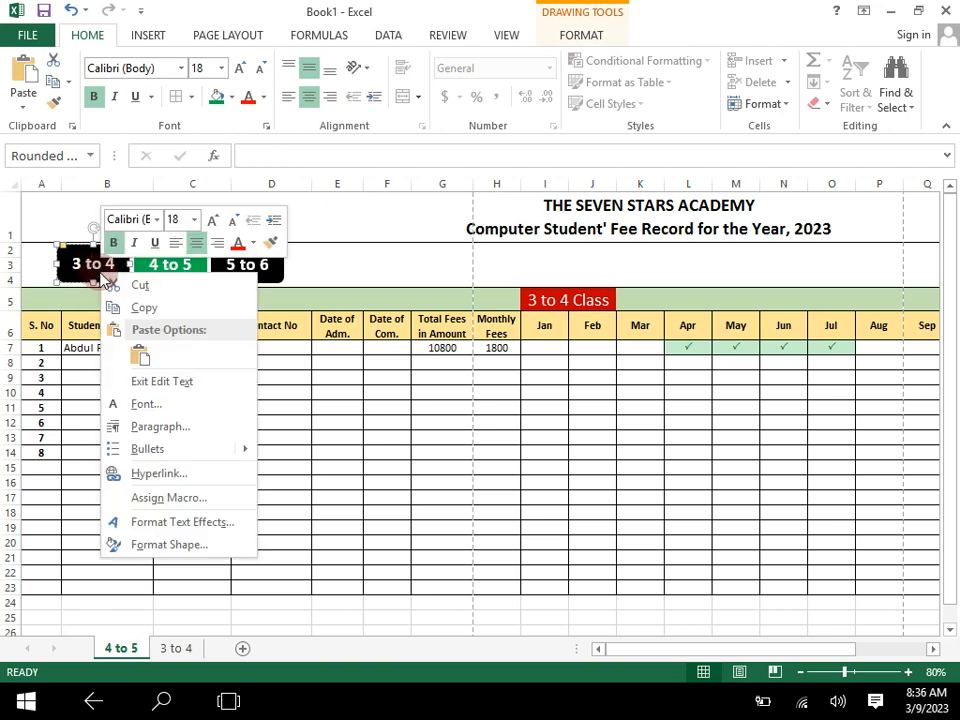
click(142, 473)
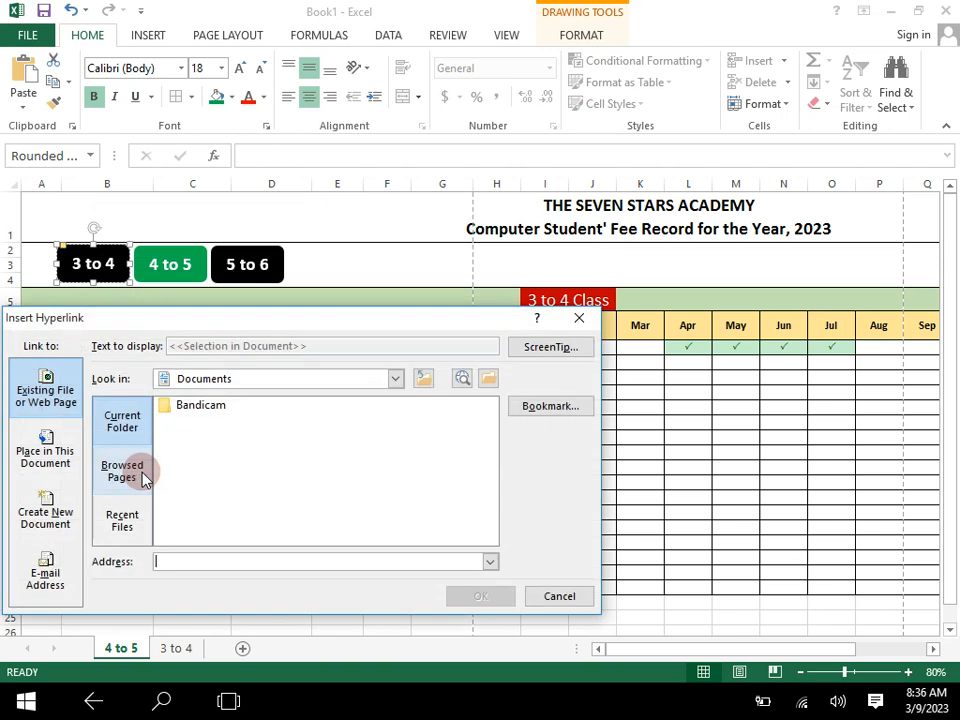
click(552, 409)
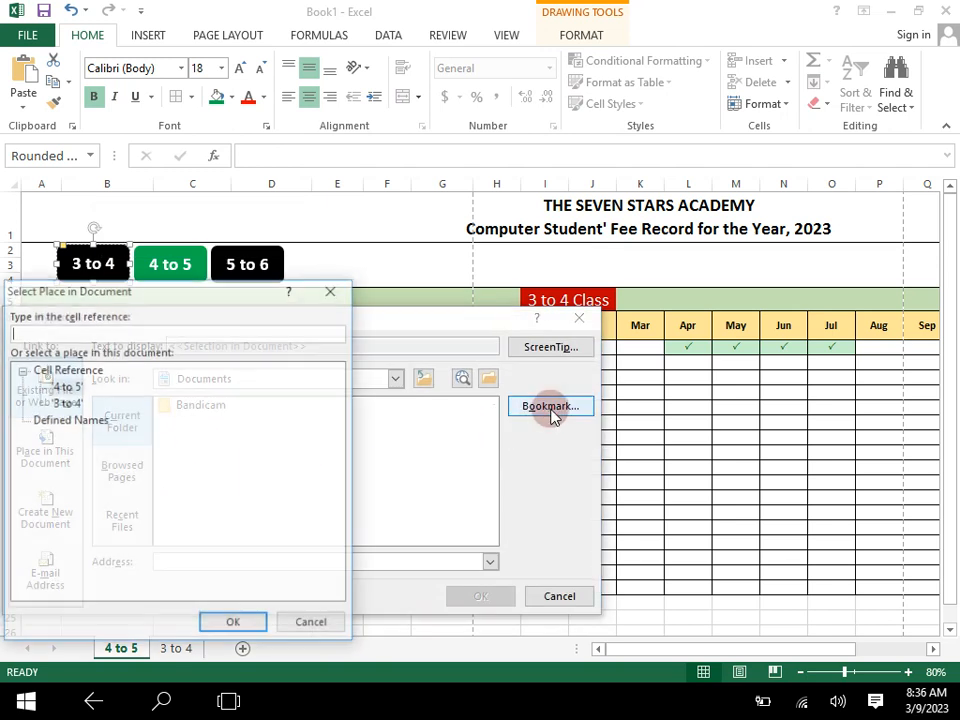
click(64, 403)
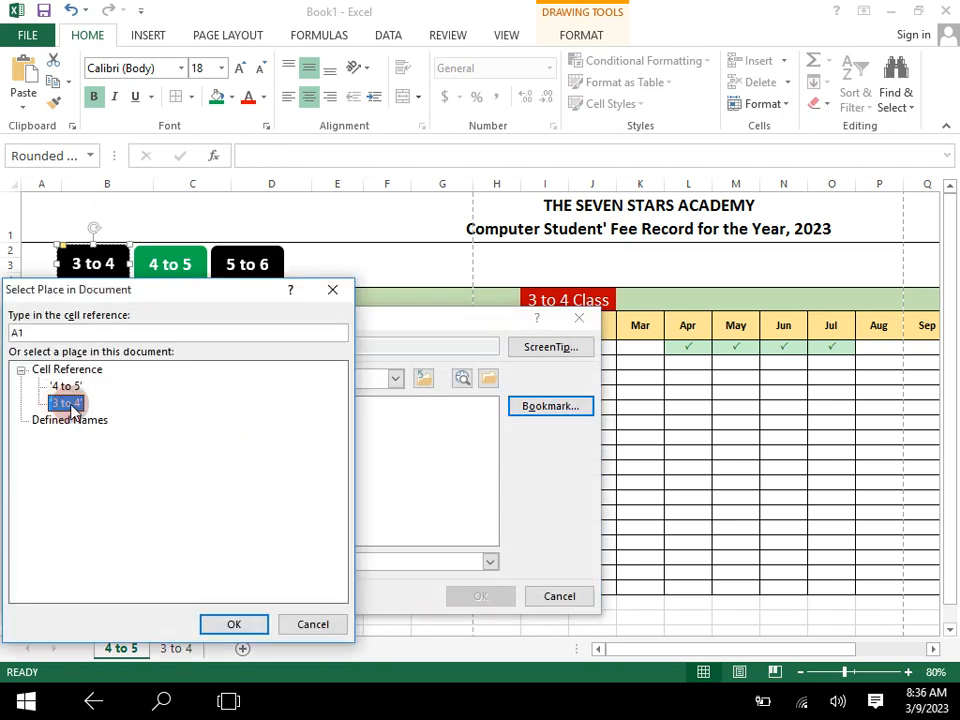
click(238, 625)
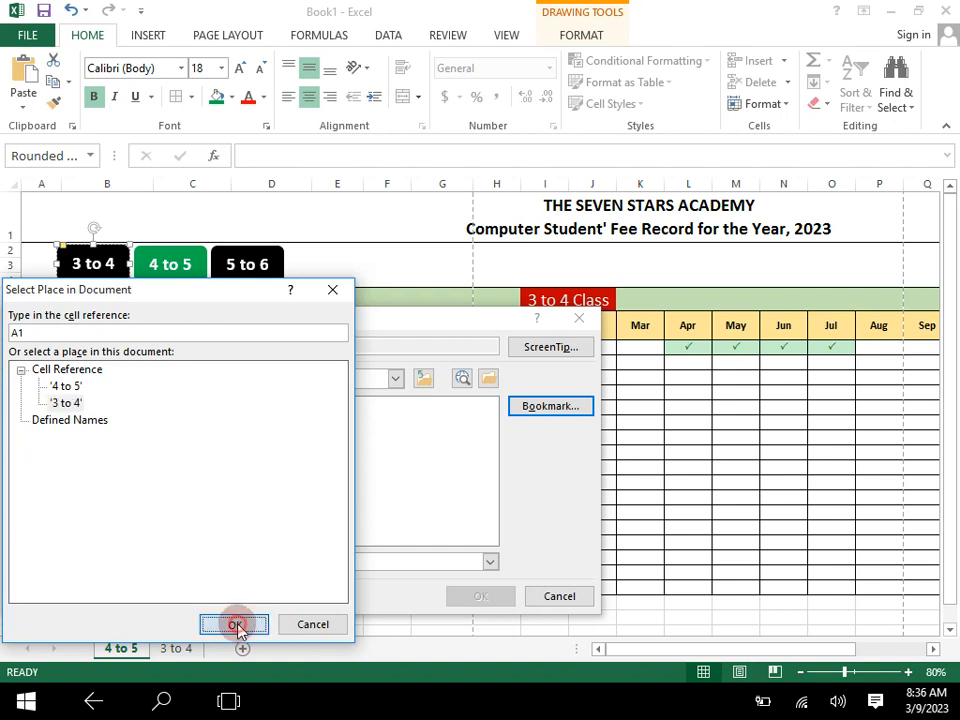
click(482, 600)
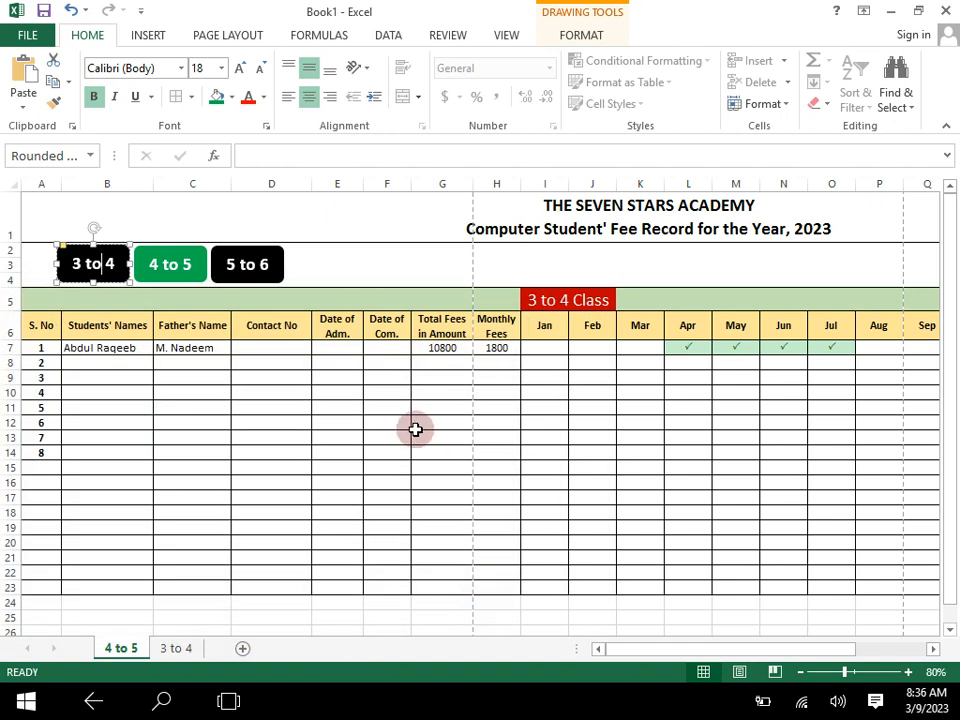
click(409, 424)
click(405, 405)
click(337, 374)
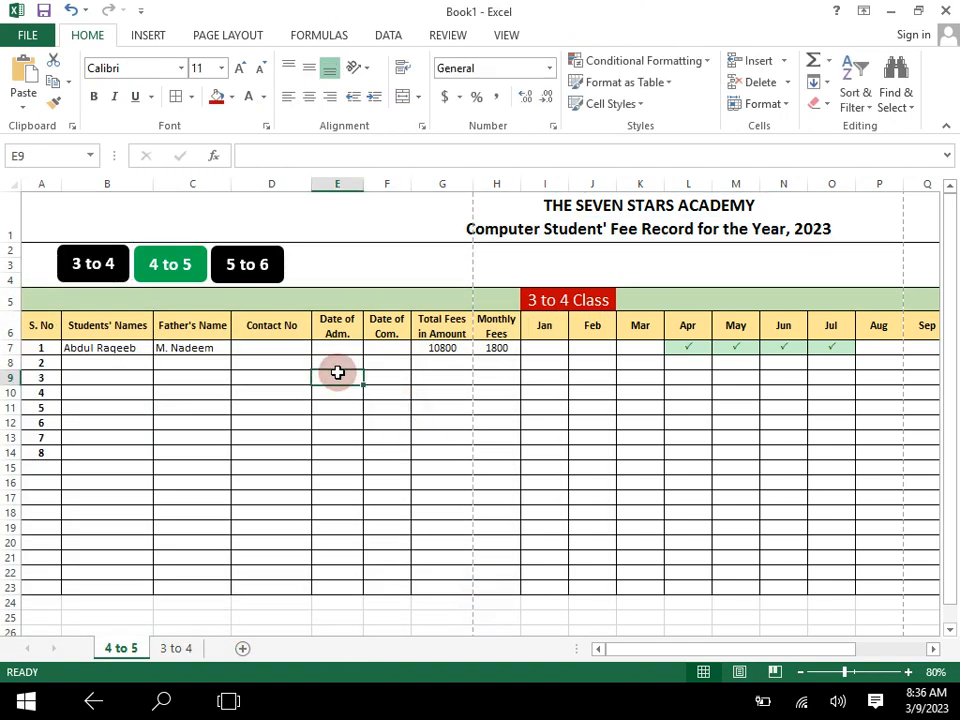
- Test the "3 to 4" button's link and reduce the "3 to 4" worksheet's zoom to 80%
click(98, 270)
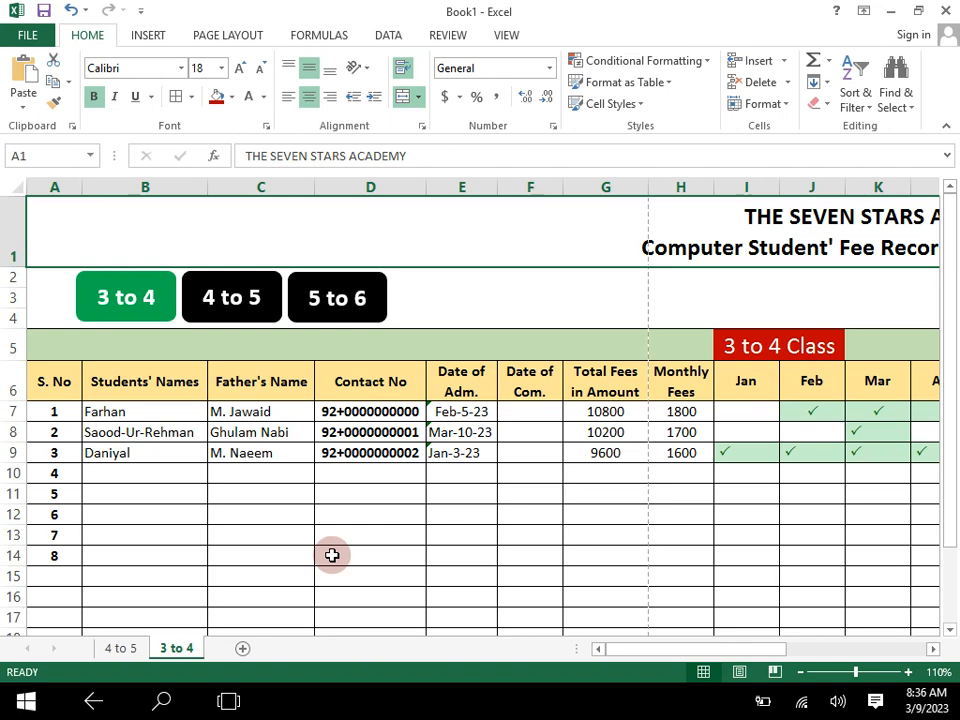
click(800, 673)
click(800, 673)
click(800, 673)
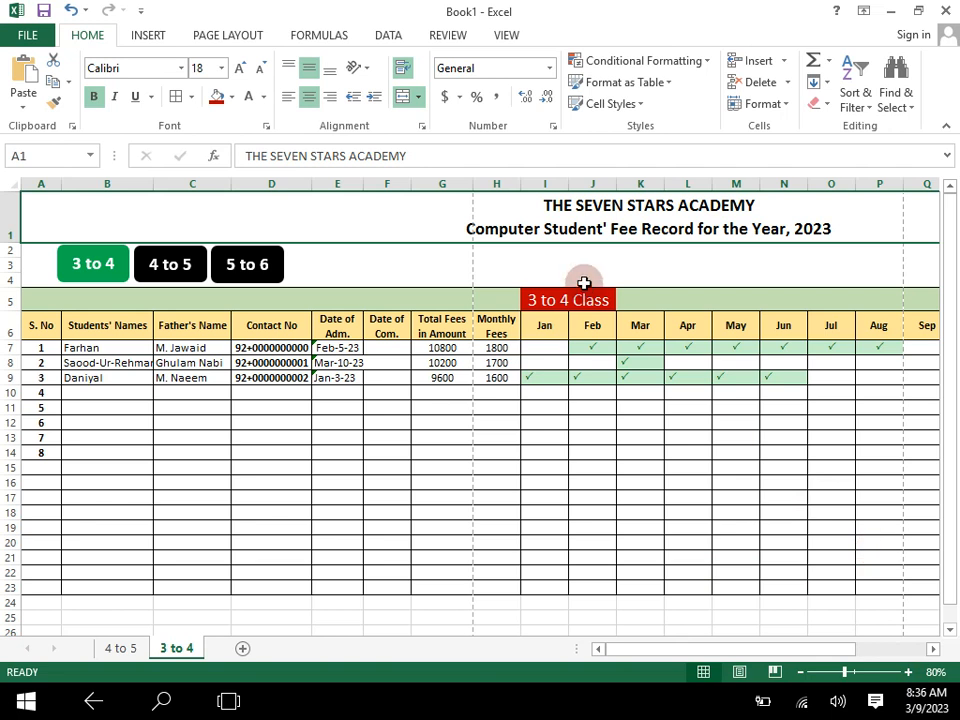
click(300, 40)
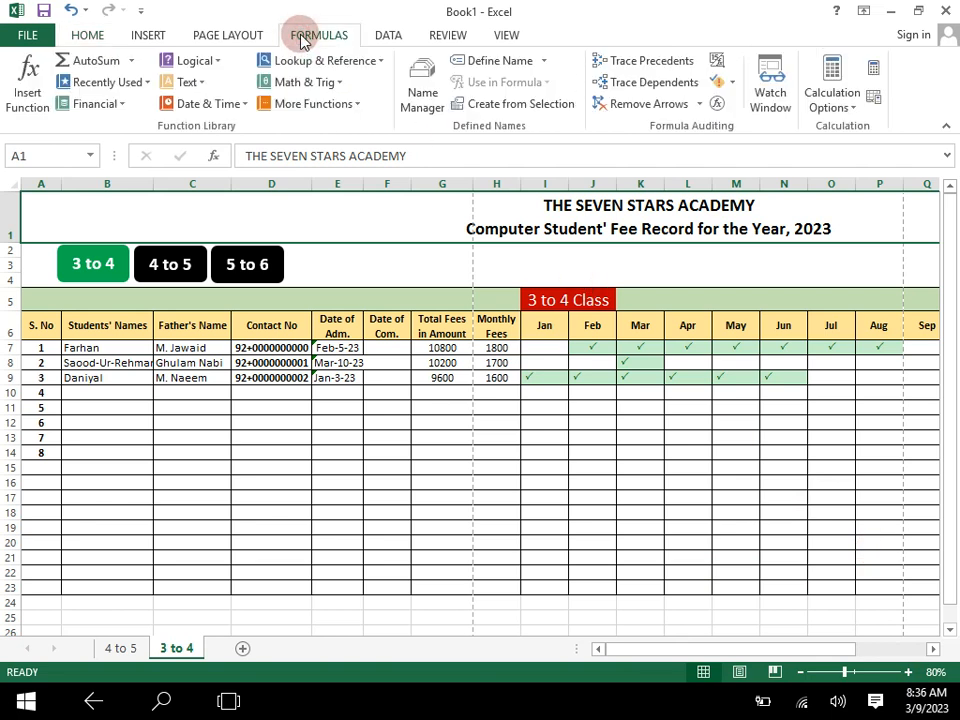
click(429, 493)
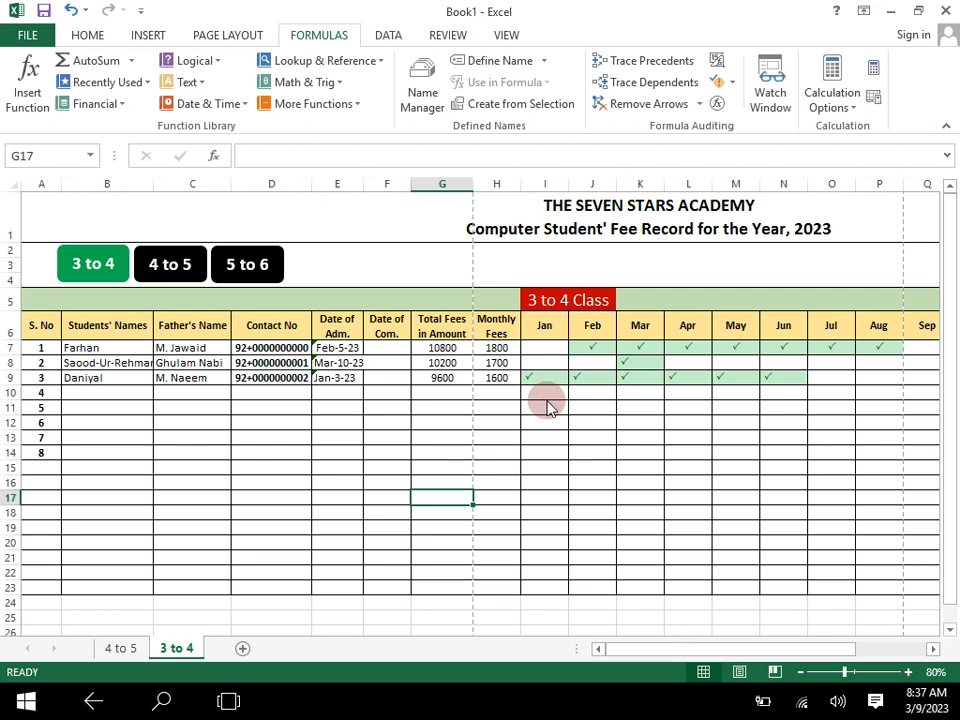
key(alt+Tab)
click(727, 272)
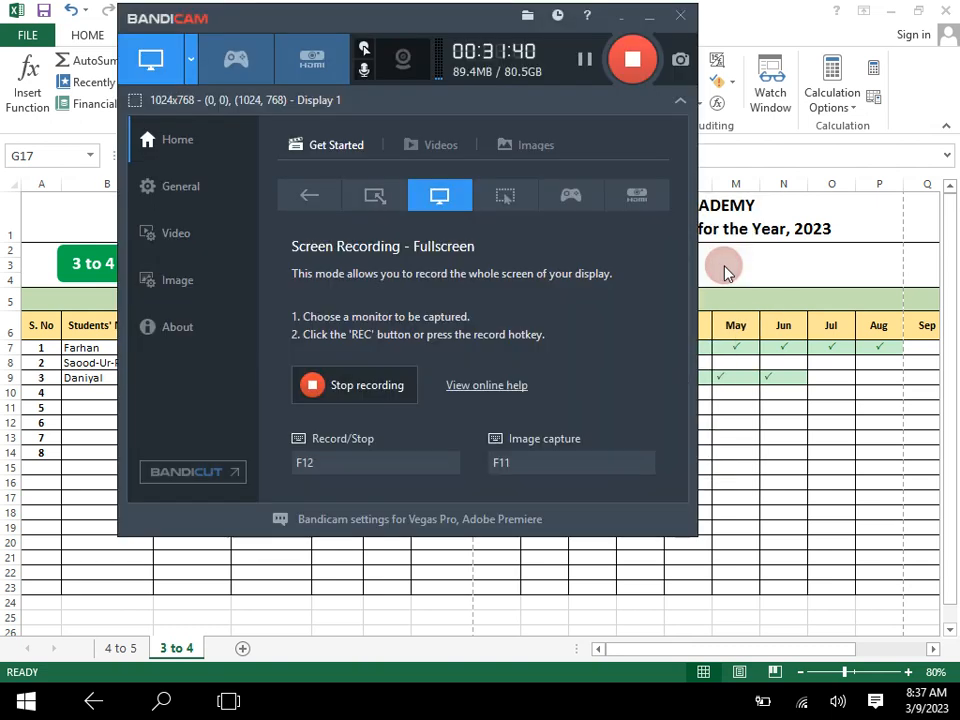